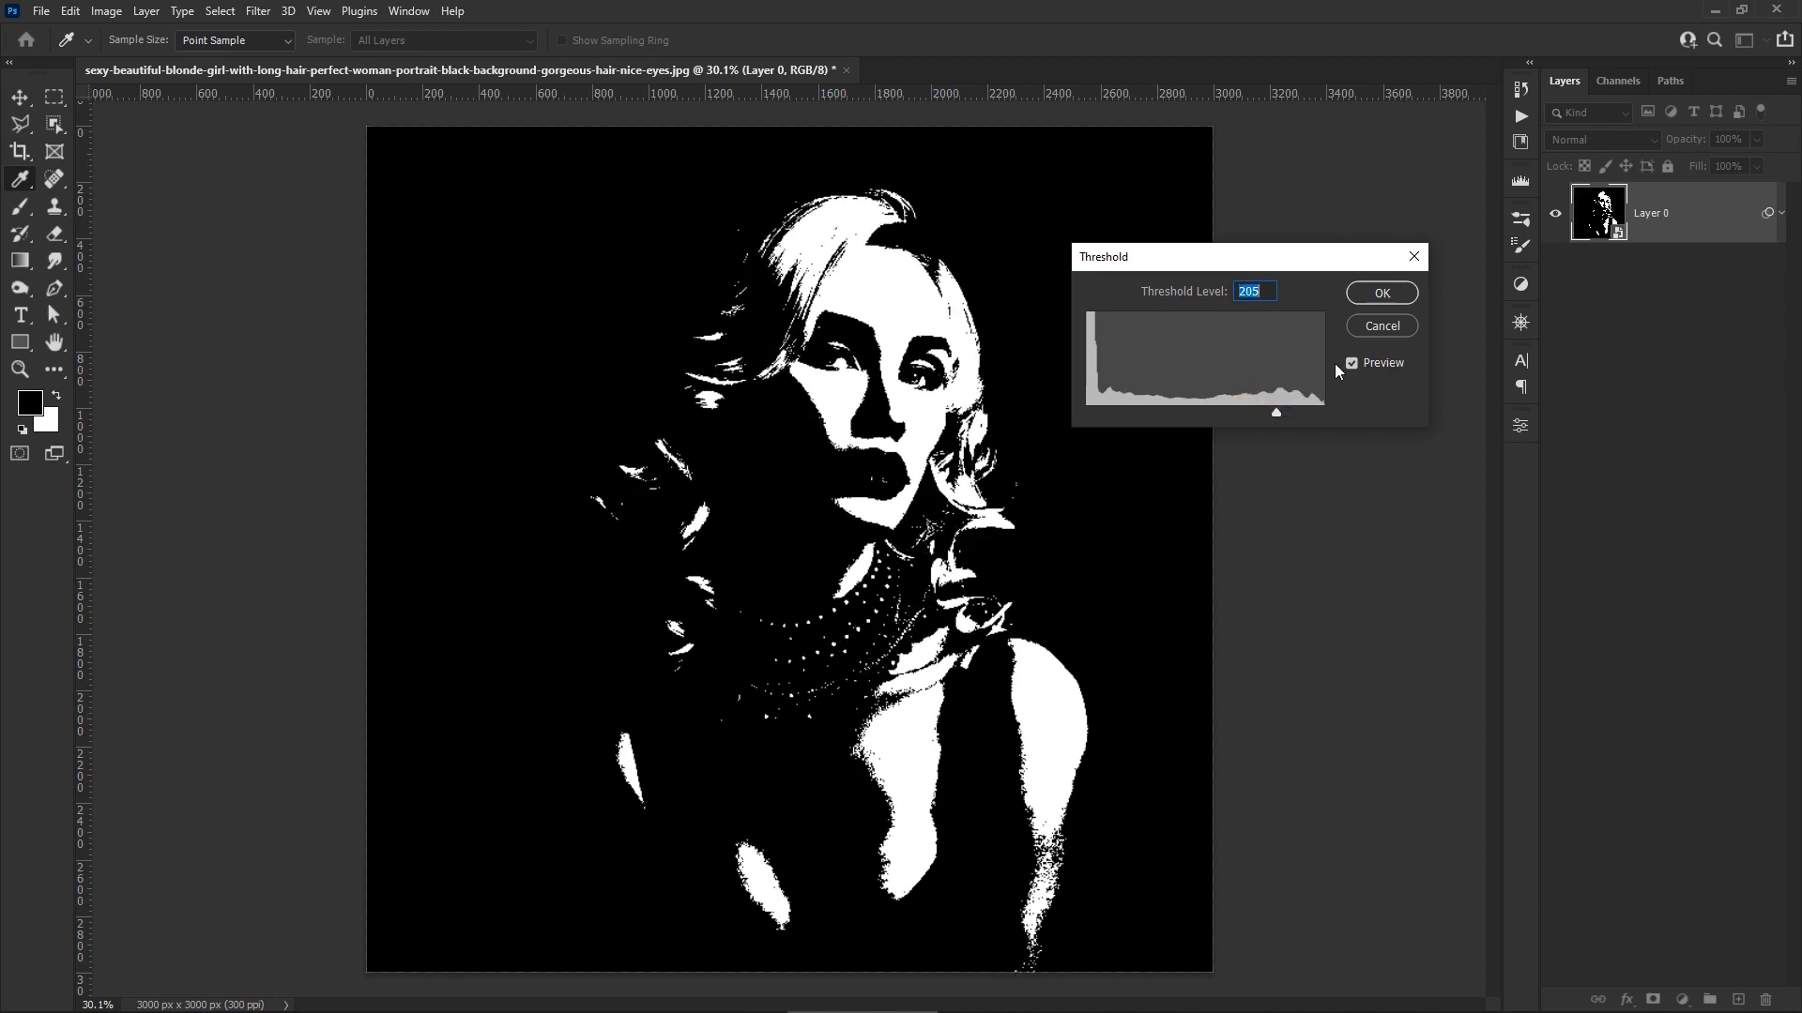
Apply the Threshold filter at level 205 and place Layer 0 inside a new group
{"action": "left_click", "coordinate": [1368, 291]}
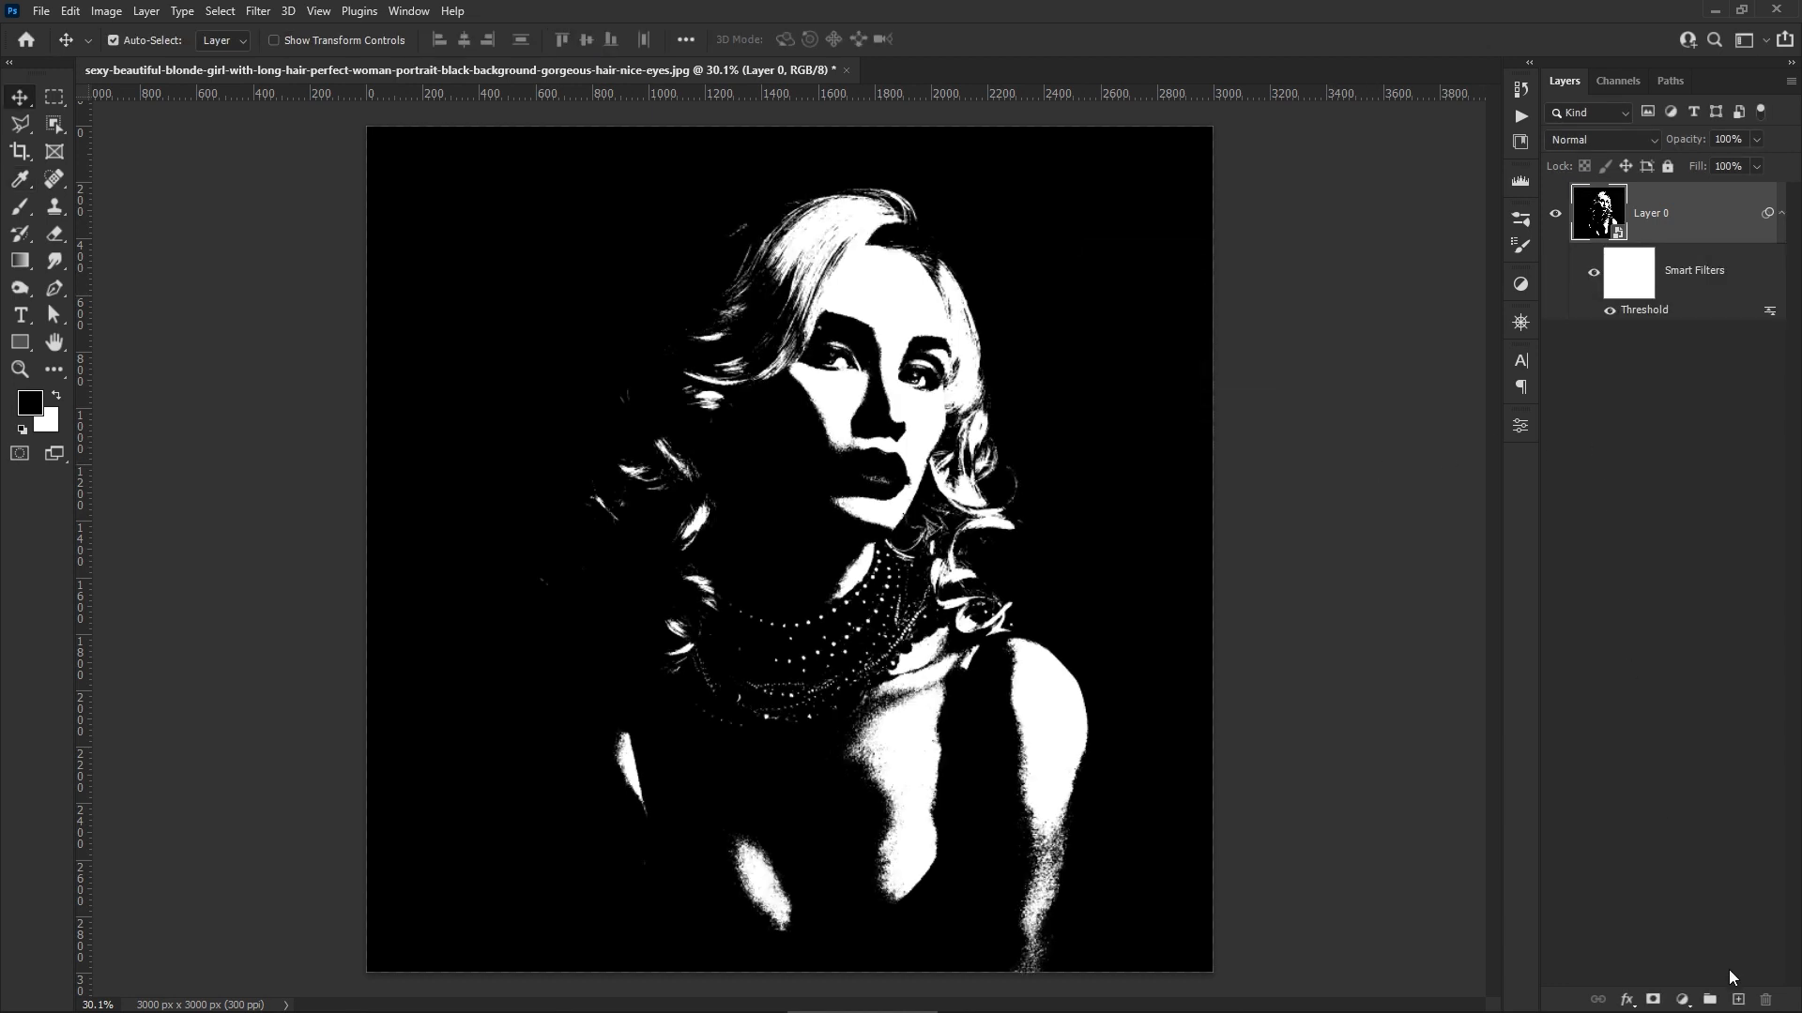
{"action": "left_click", "coordinate": [1710, 1000]}
{"action": "left_click_drag", "start_coordinate": [1649, 245], "coordinate": [1656, 203]}
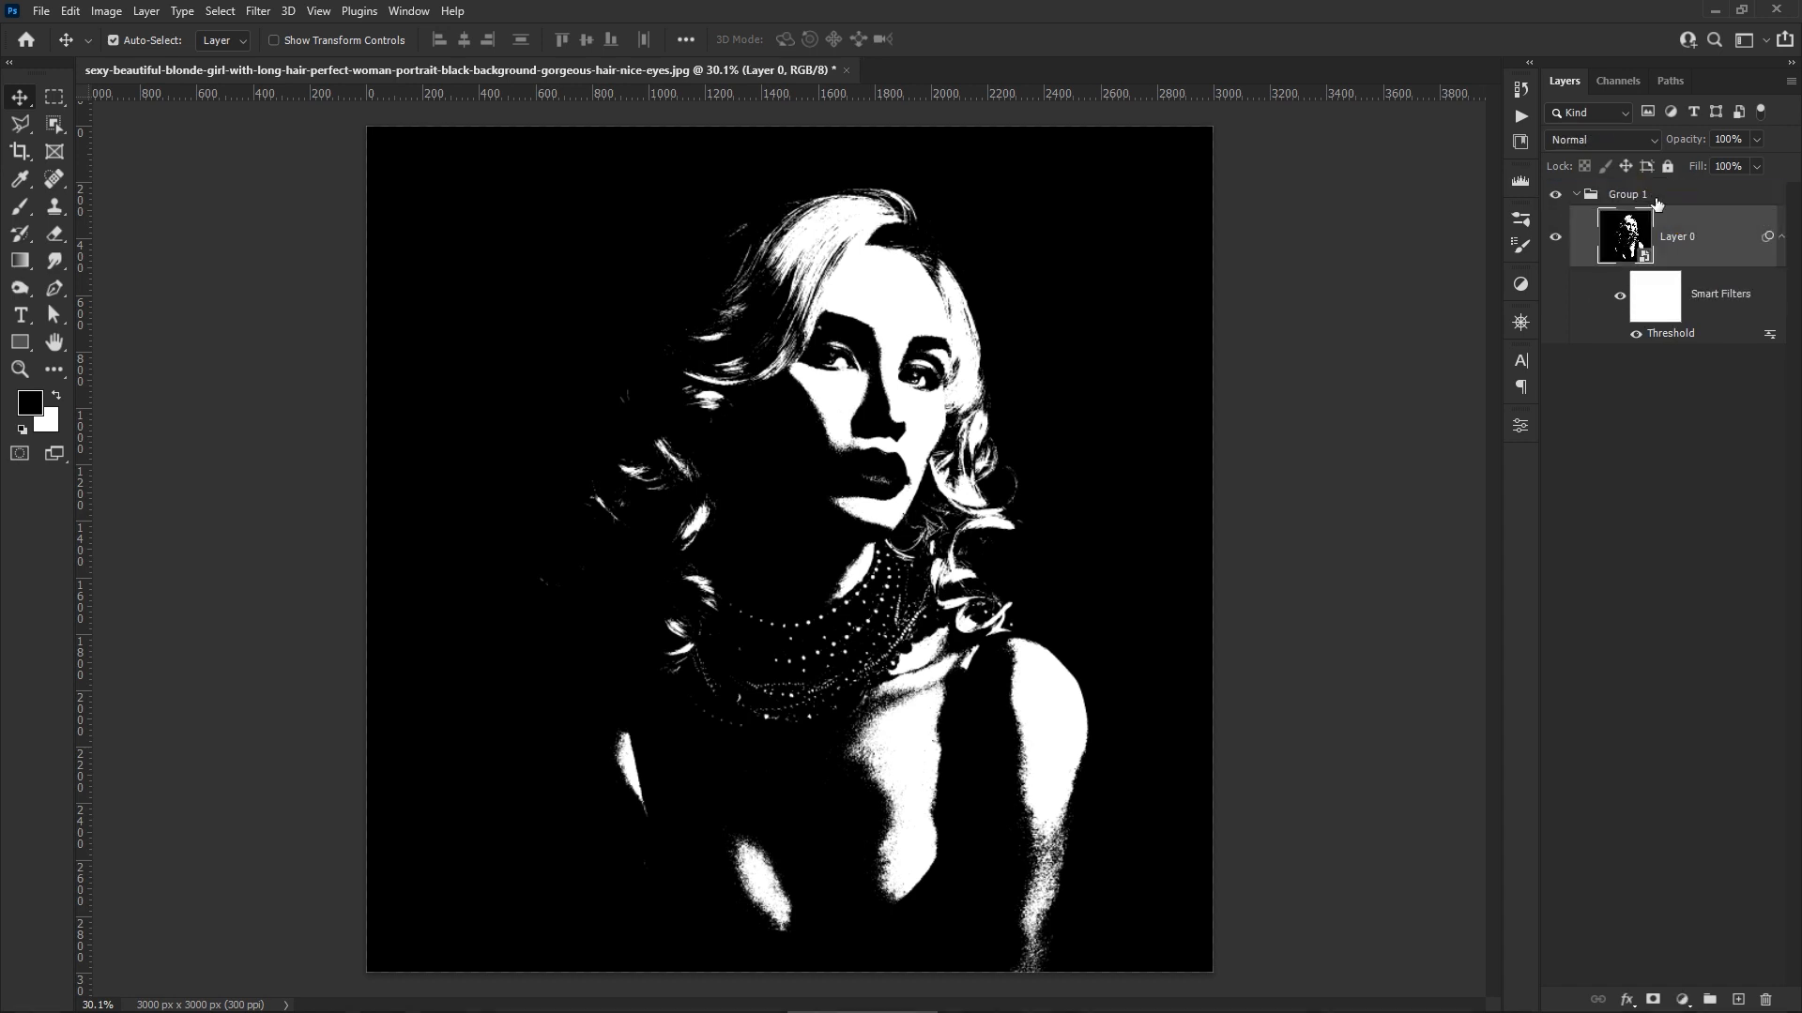
Select the shadows of Layer 0 with Color Range, using 100% fuzziness and a range of 0
{"action": "left_click", "coordinate": [1624, 232]}
{"action": "left_click", "coordinate": [226, 12]}
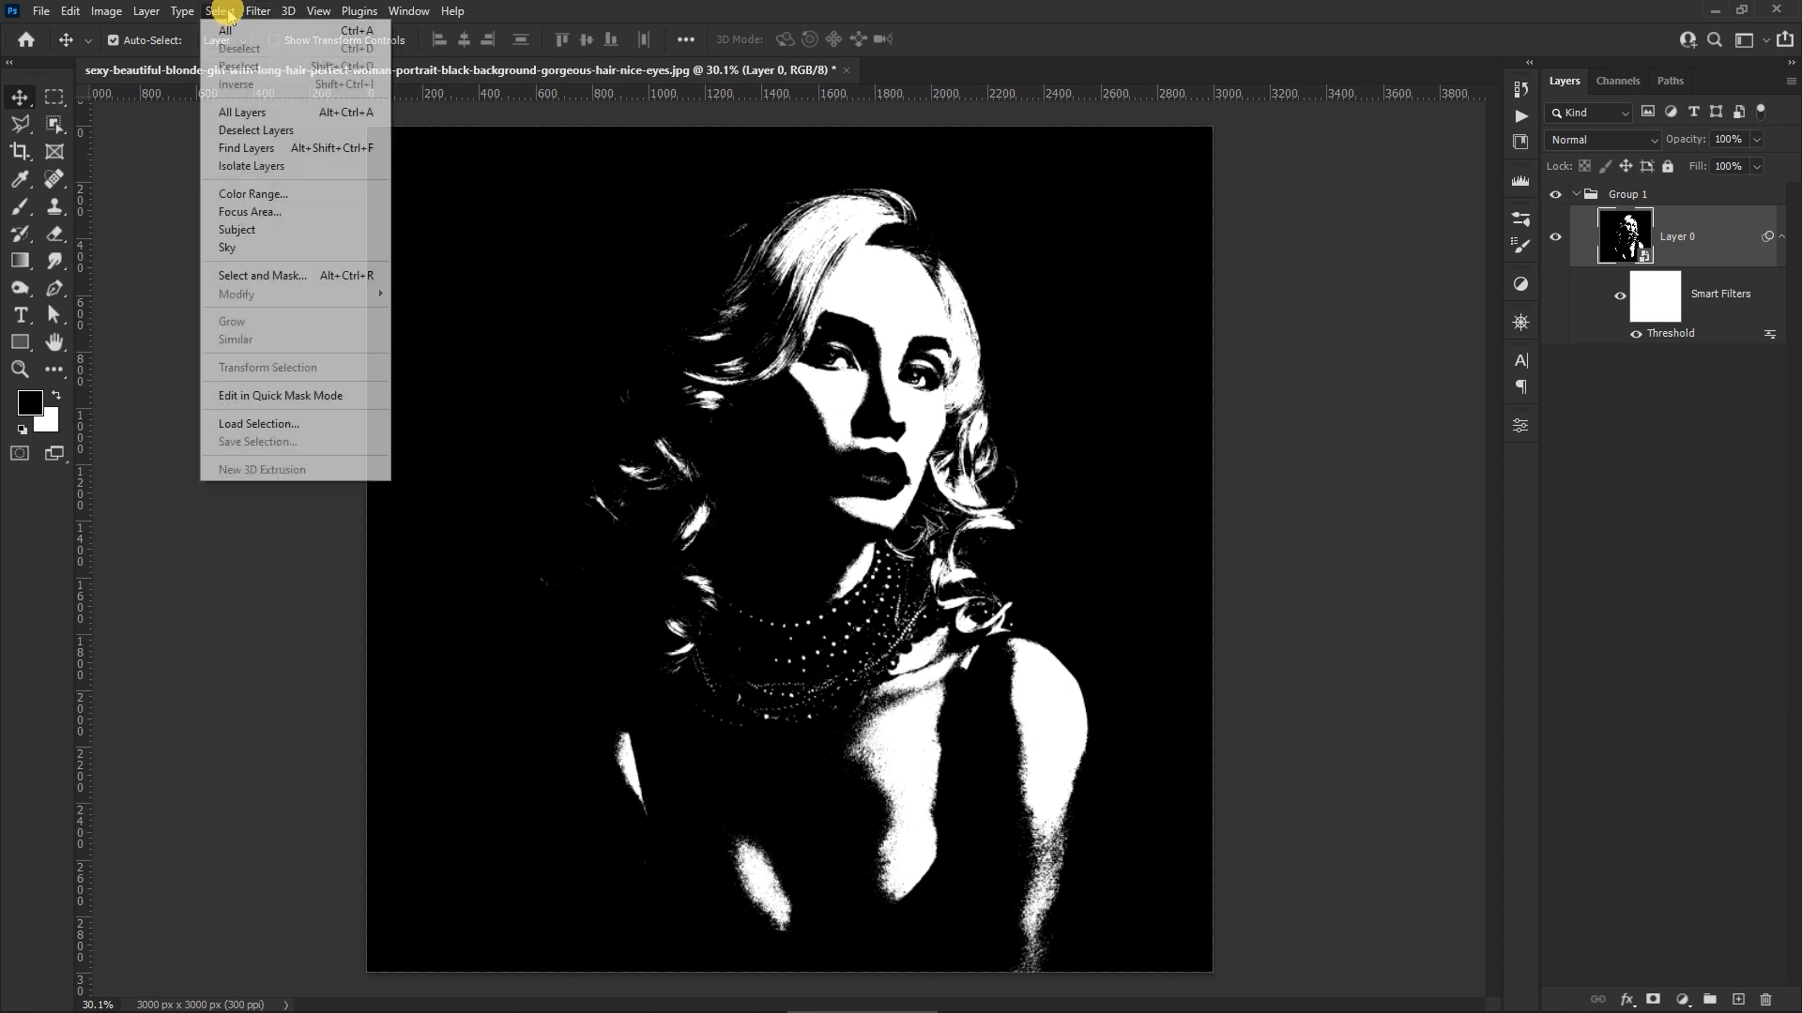
{"action": "left_click", "coordinate": [251, 195]}
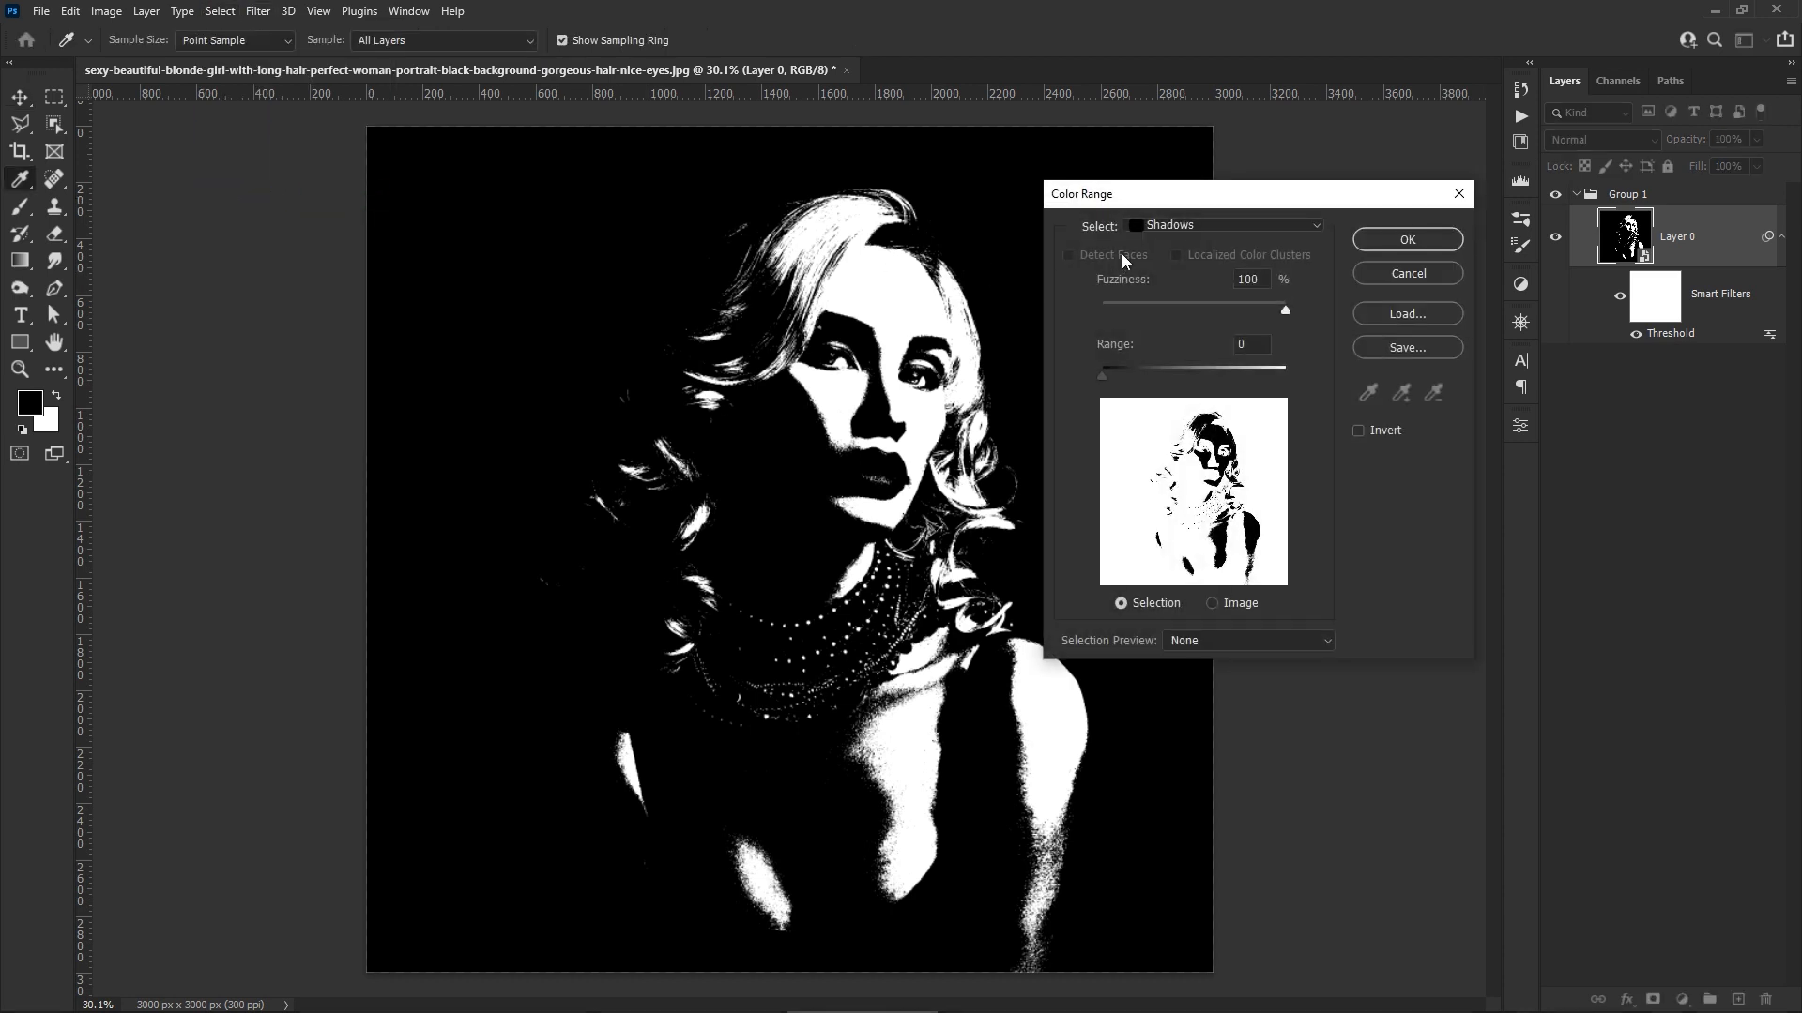
{"action": "left_click", "coordinate": [1171, 228]}
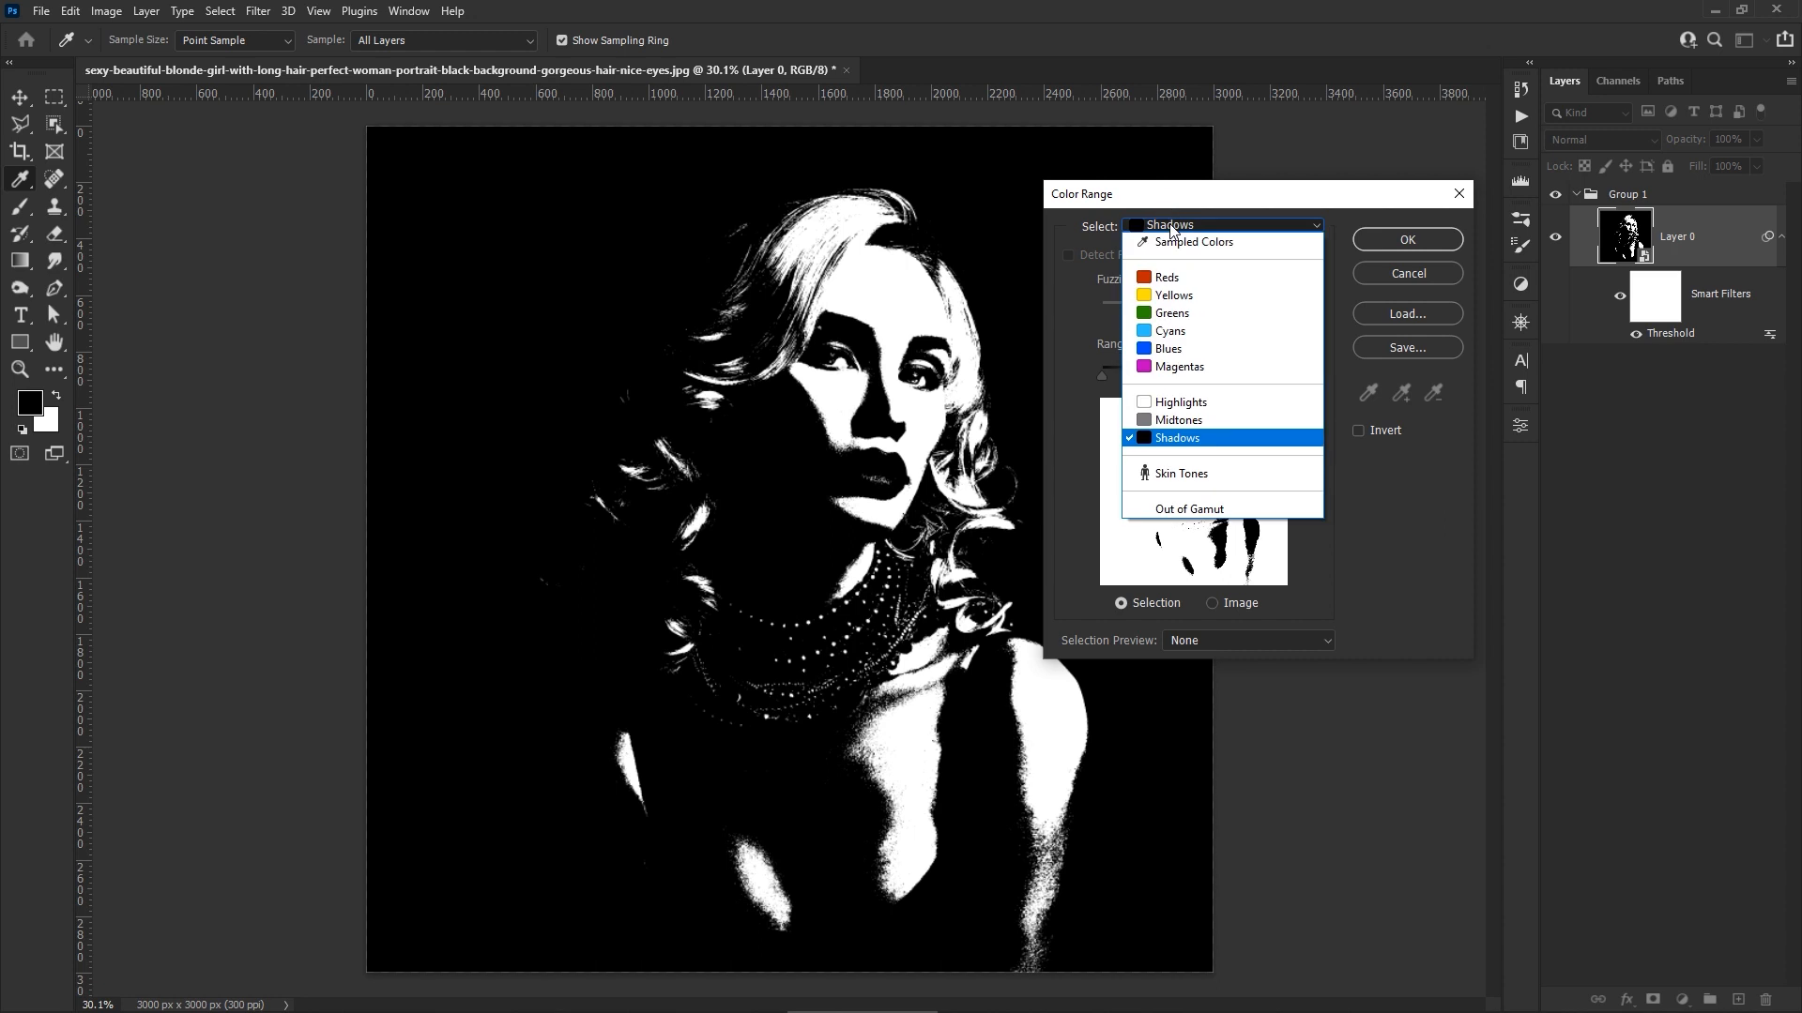
{"action": "left_click", "coordinate": [1201, 445]}
{"action": "left_click", "coordinate": [1284, 308]}
{"action": "mouse_move", "coordinate": [1103, 376]}
{"action": "left_mouse_down"}
{"action": "mouse_move", "coordinate": [1162, 371]}
{"action": "mouse_move", "coordinate": [1102, 374]}
{"action": "left_mouse_up"}
{"action": "left_click", "coordinate": [1387, 240]}
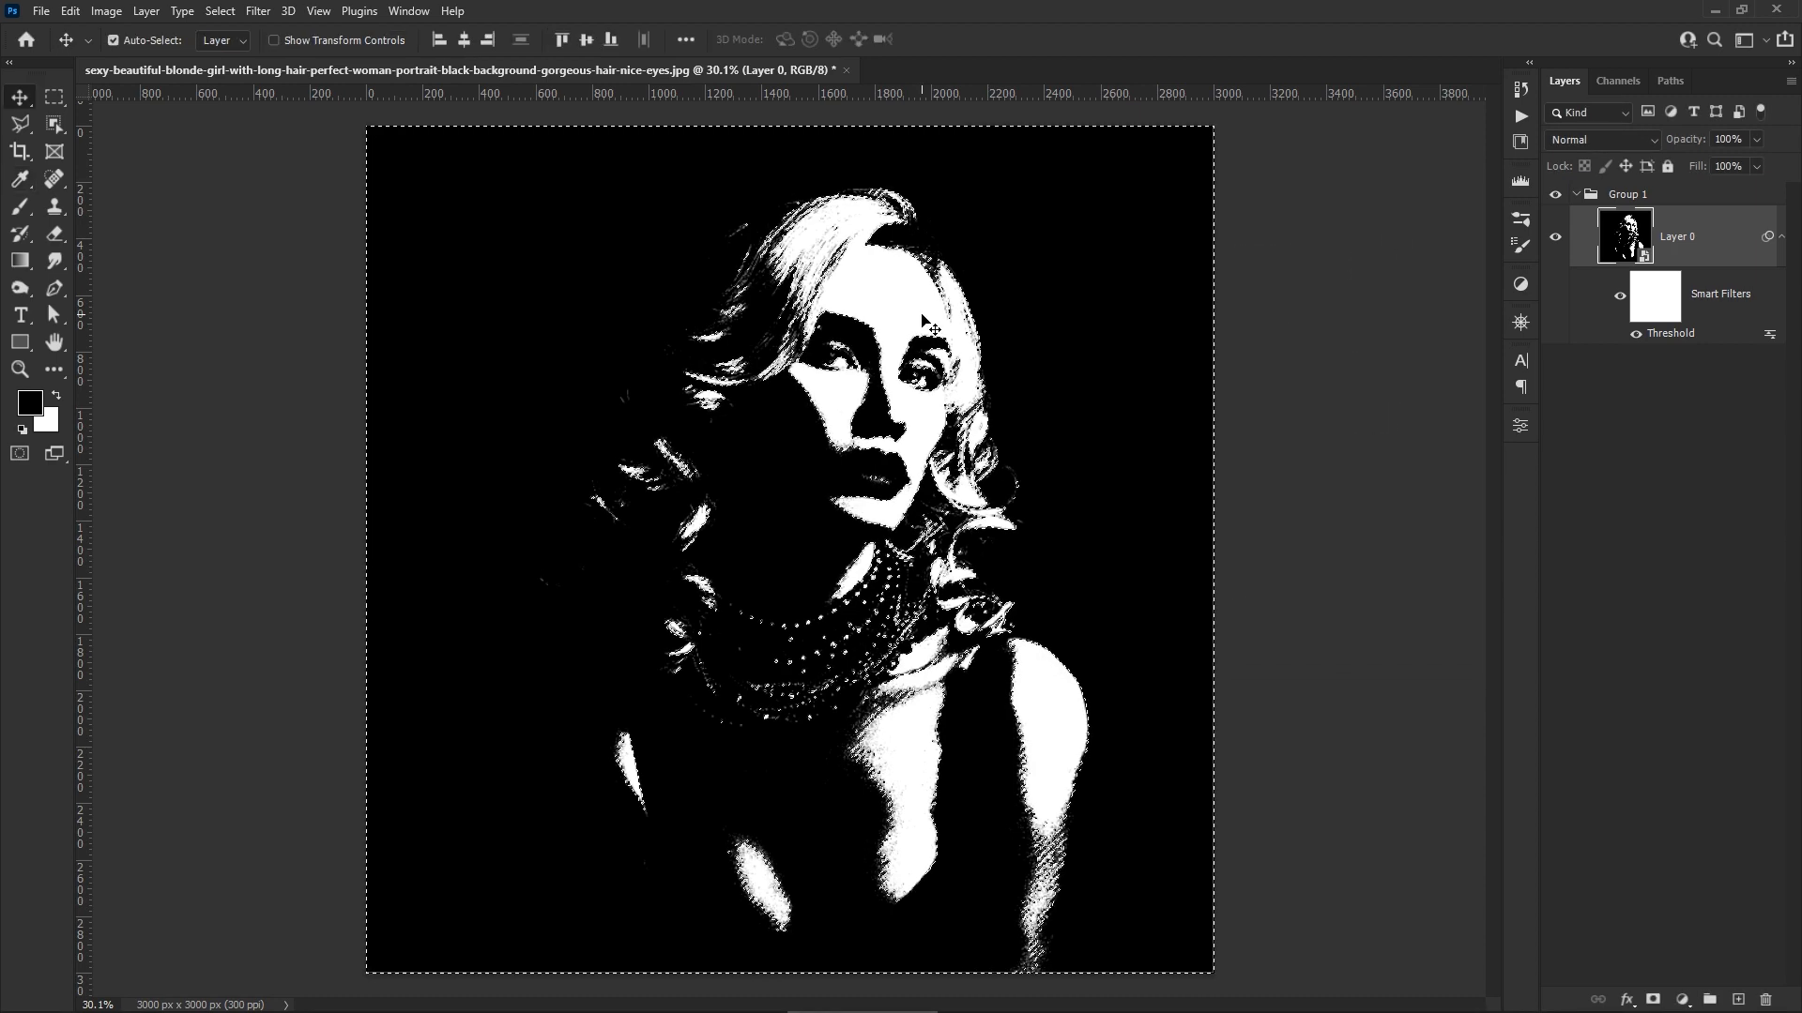
Add a layer mask to Group 1 from the shadow selection and leave the layers deselected
{"action": "left_click", "coordinate": [1657, 197]}
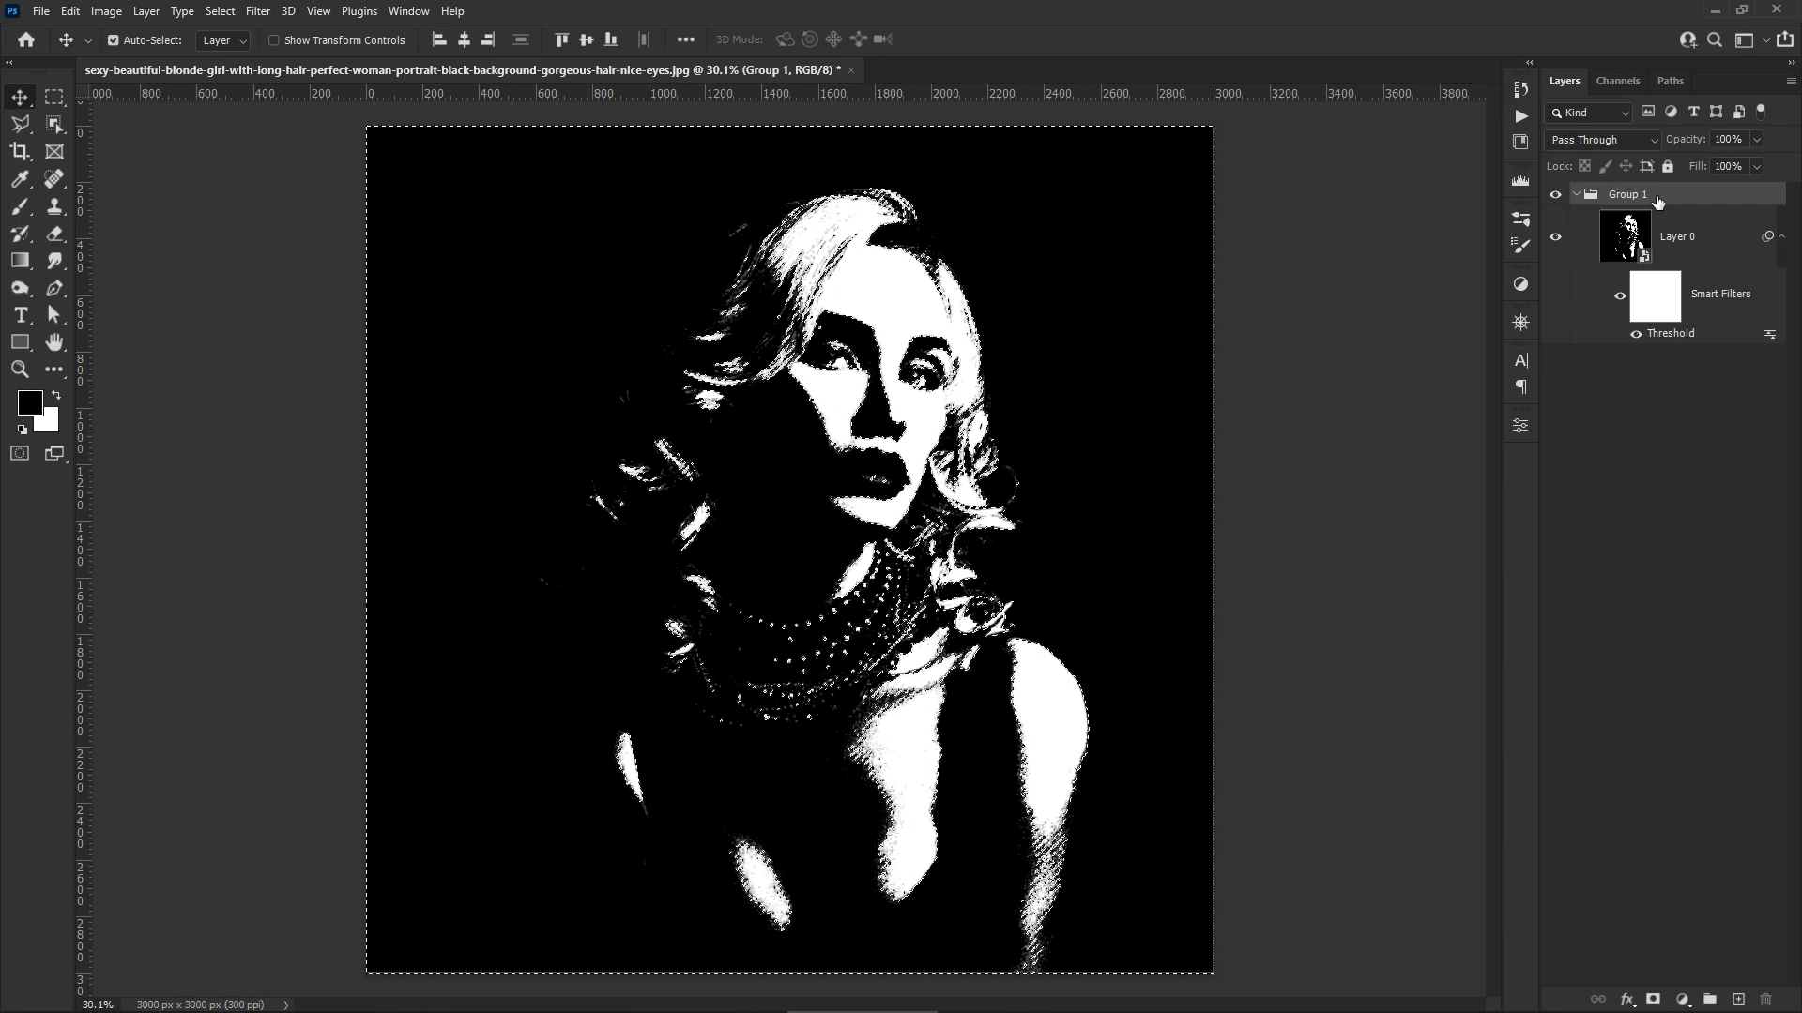
{"action": "left_click", "coordinate": [1654, 1000]}
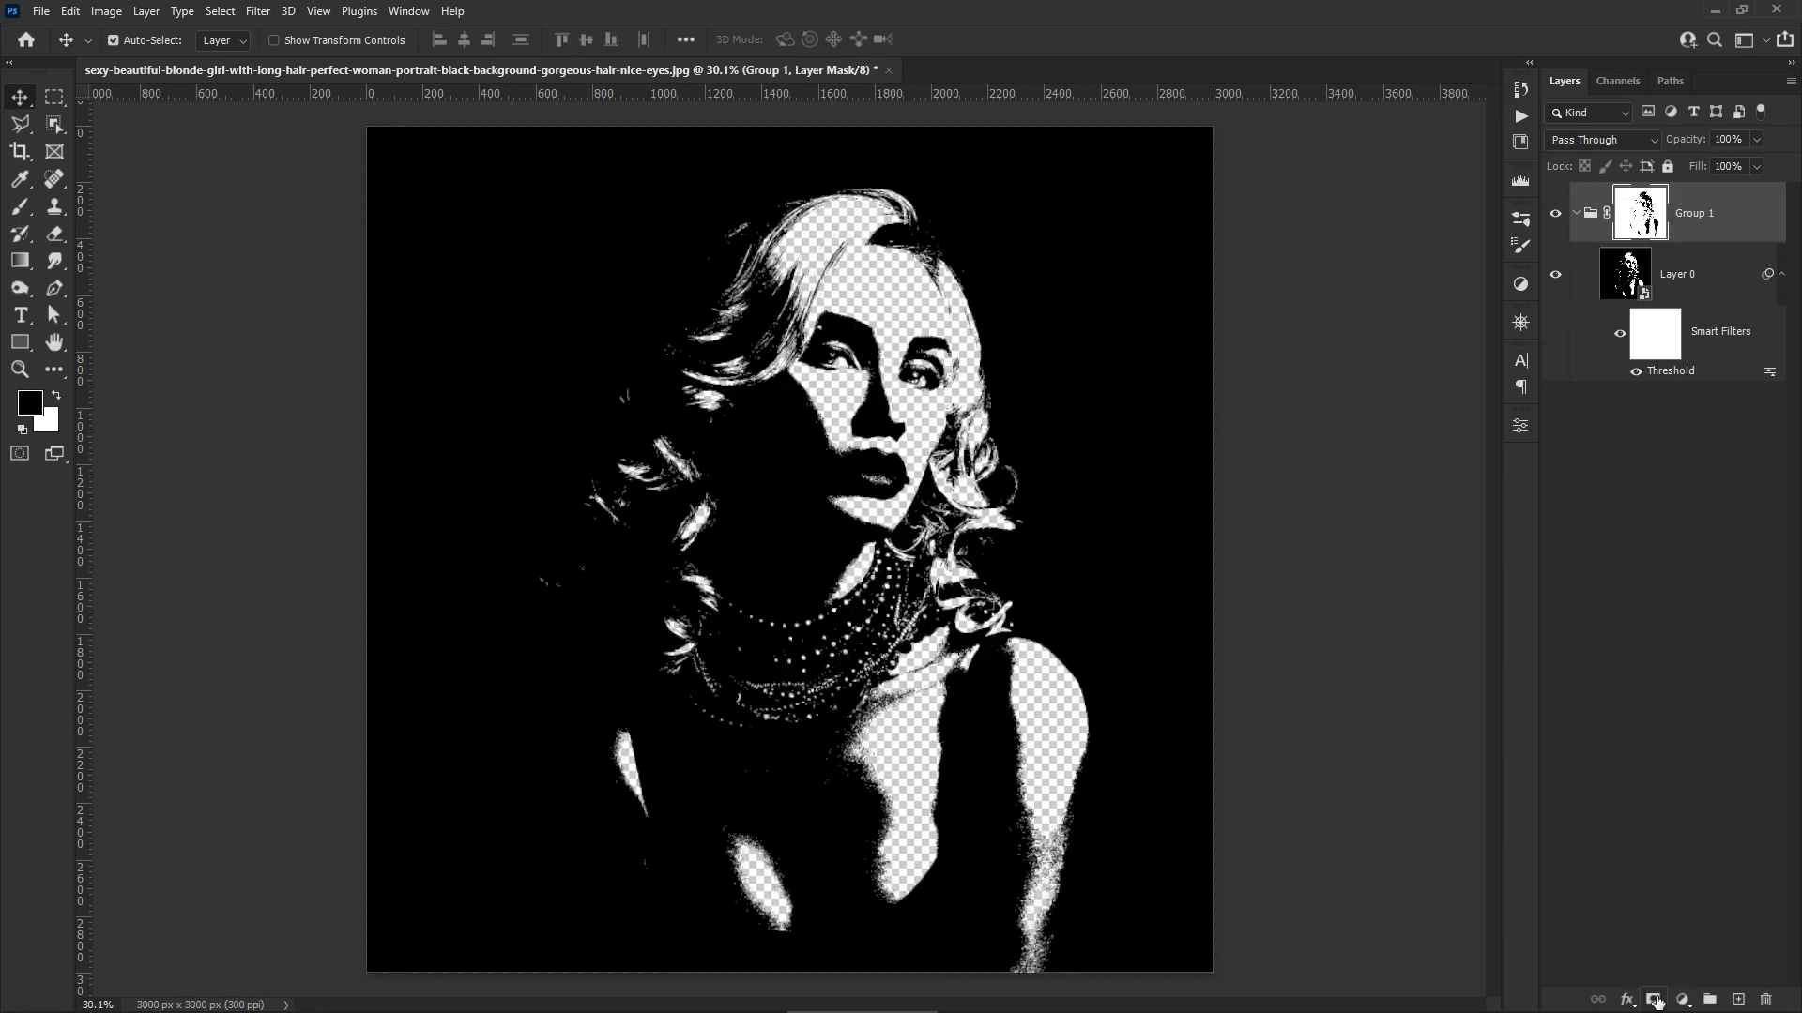
{"action": "left_click", "coordinate": [1658, 475]}
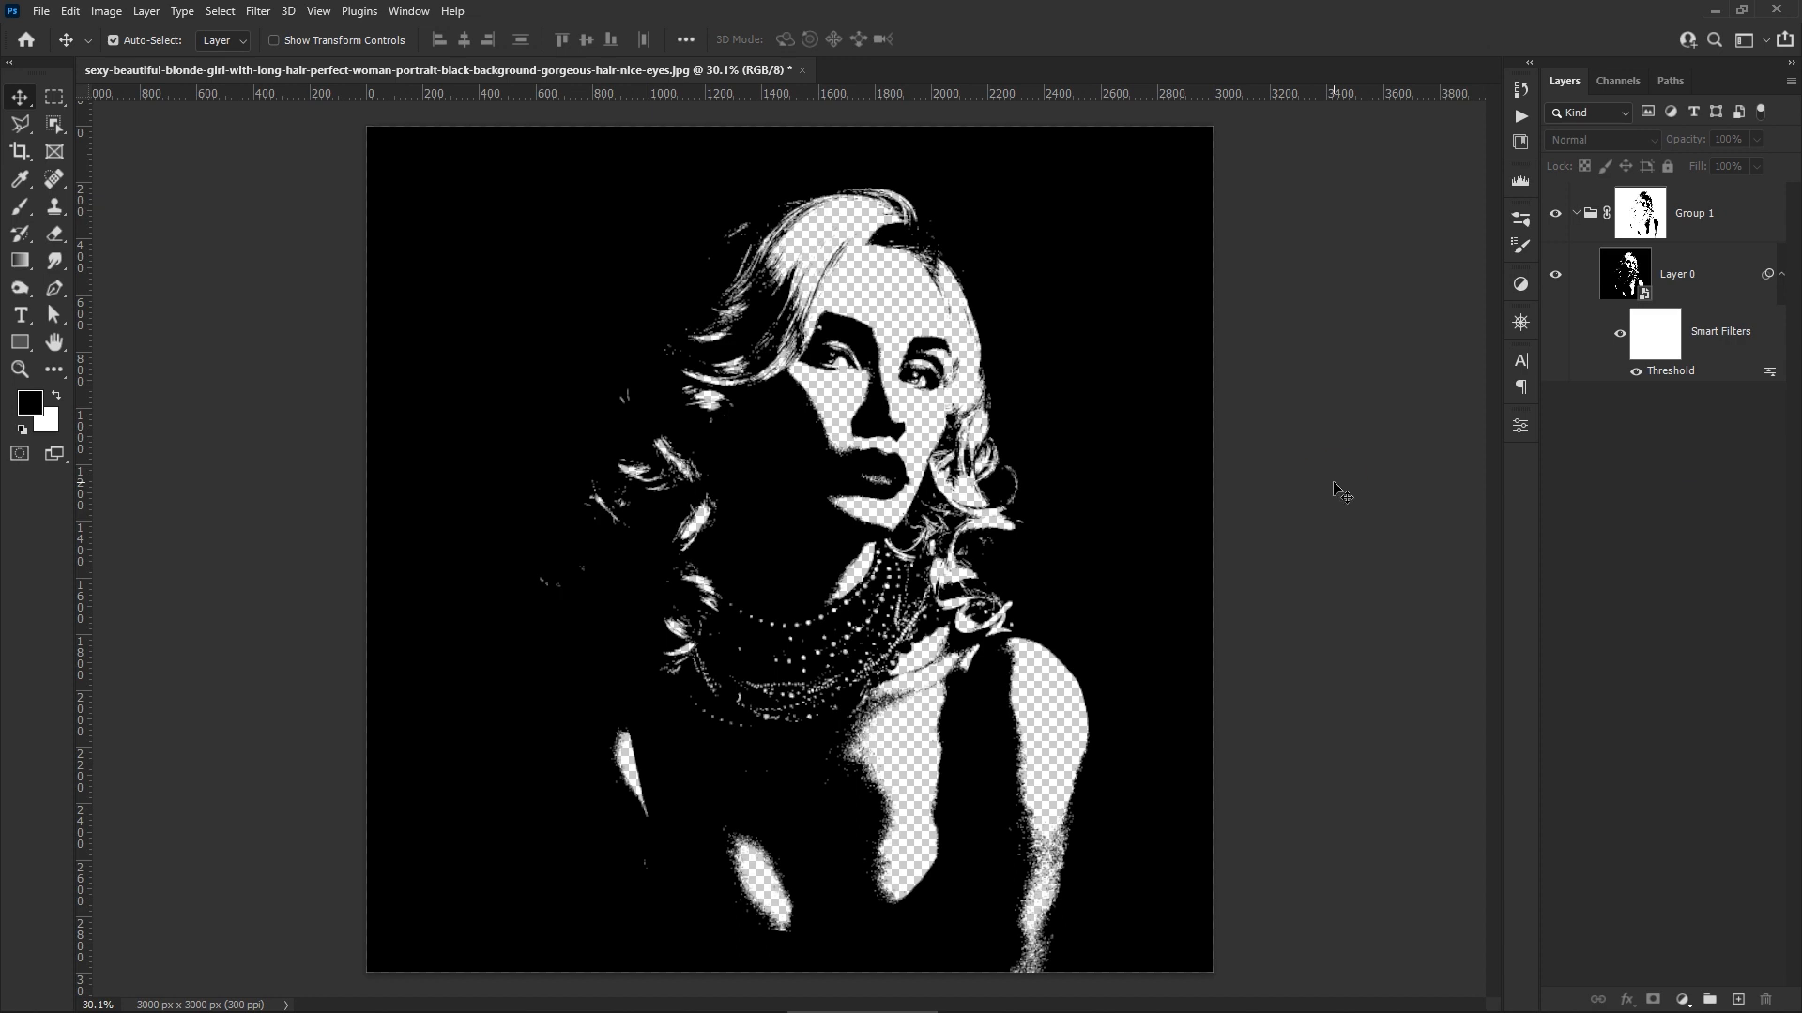
Add a white (ffffff) Solid Color fill layer beneath Group 1 and lock it
{"action": "left_click", "coordinate": [1683, 1000]}
{"action": "left_click", "coordinate": [1698, 670]}
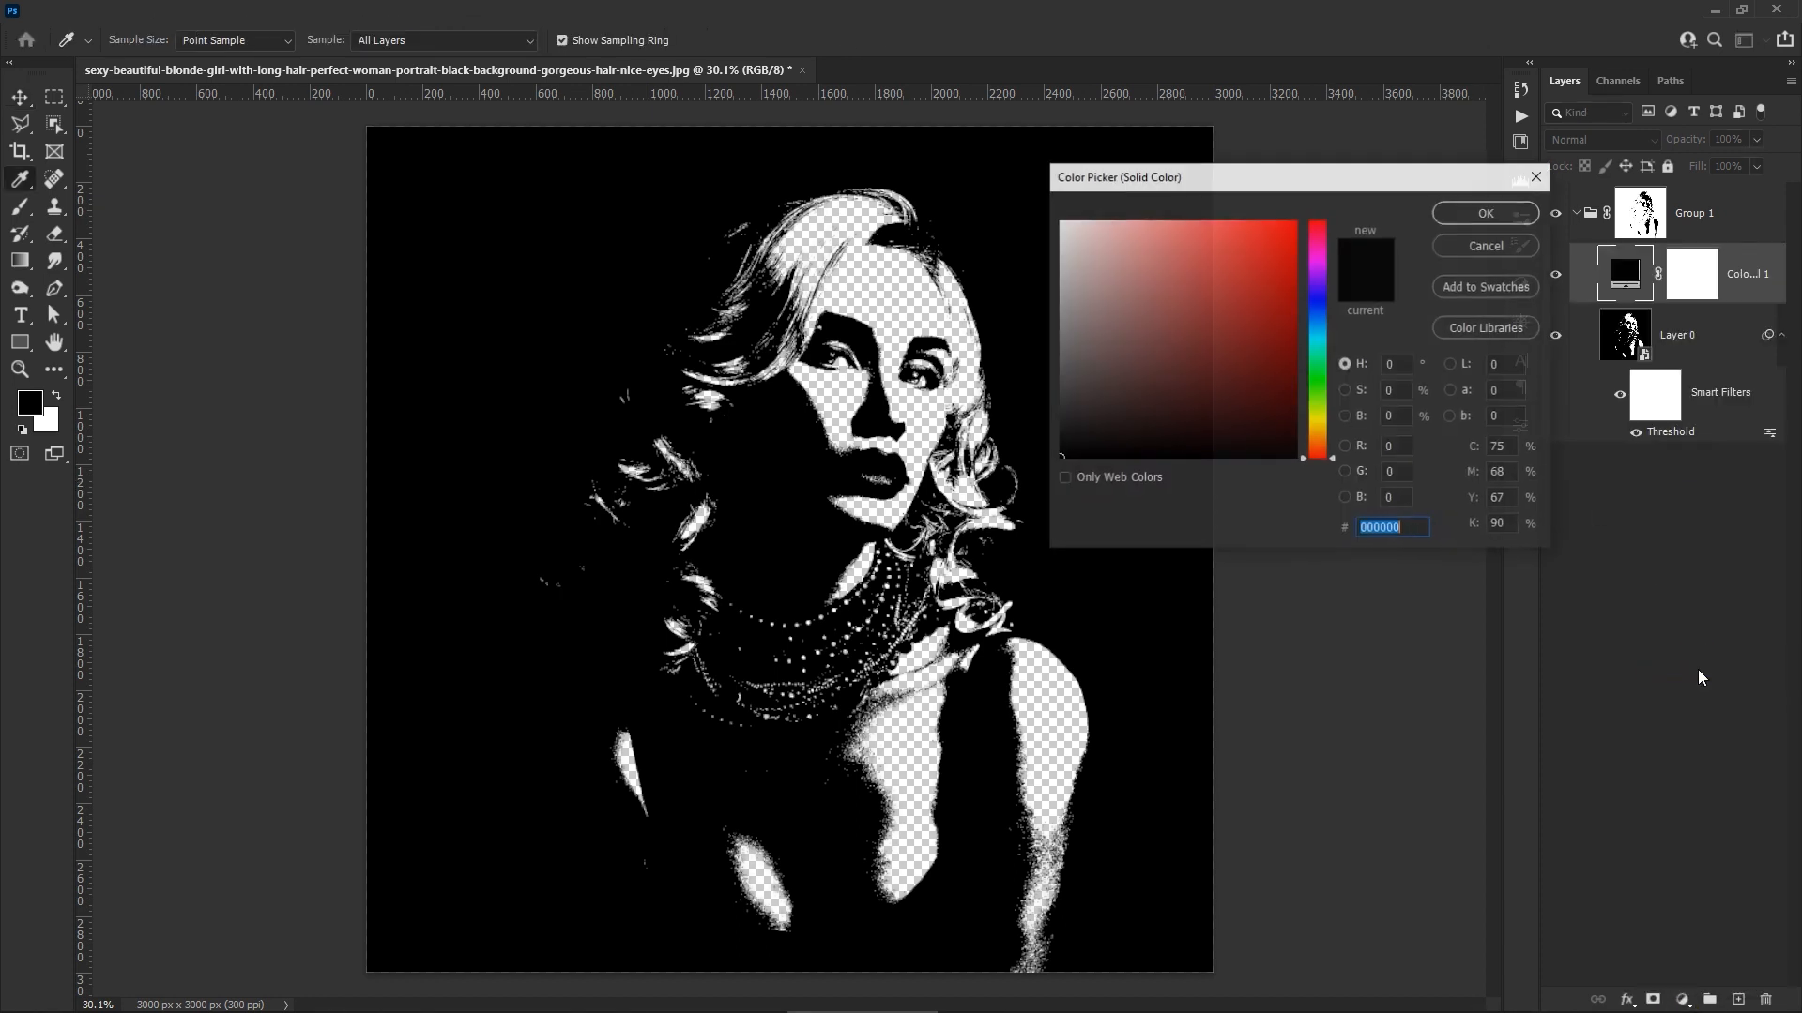
{"action": "left_click", "coordinate": [1014, 201]}
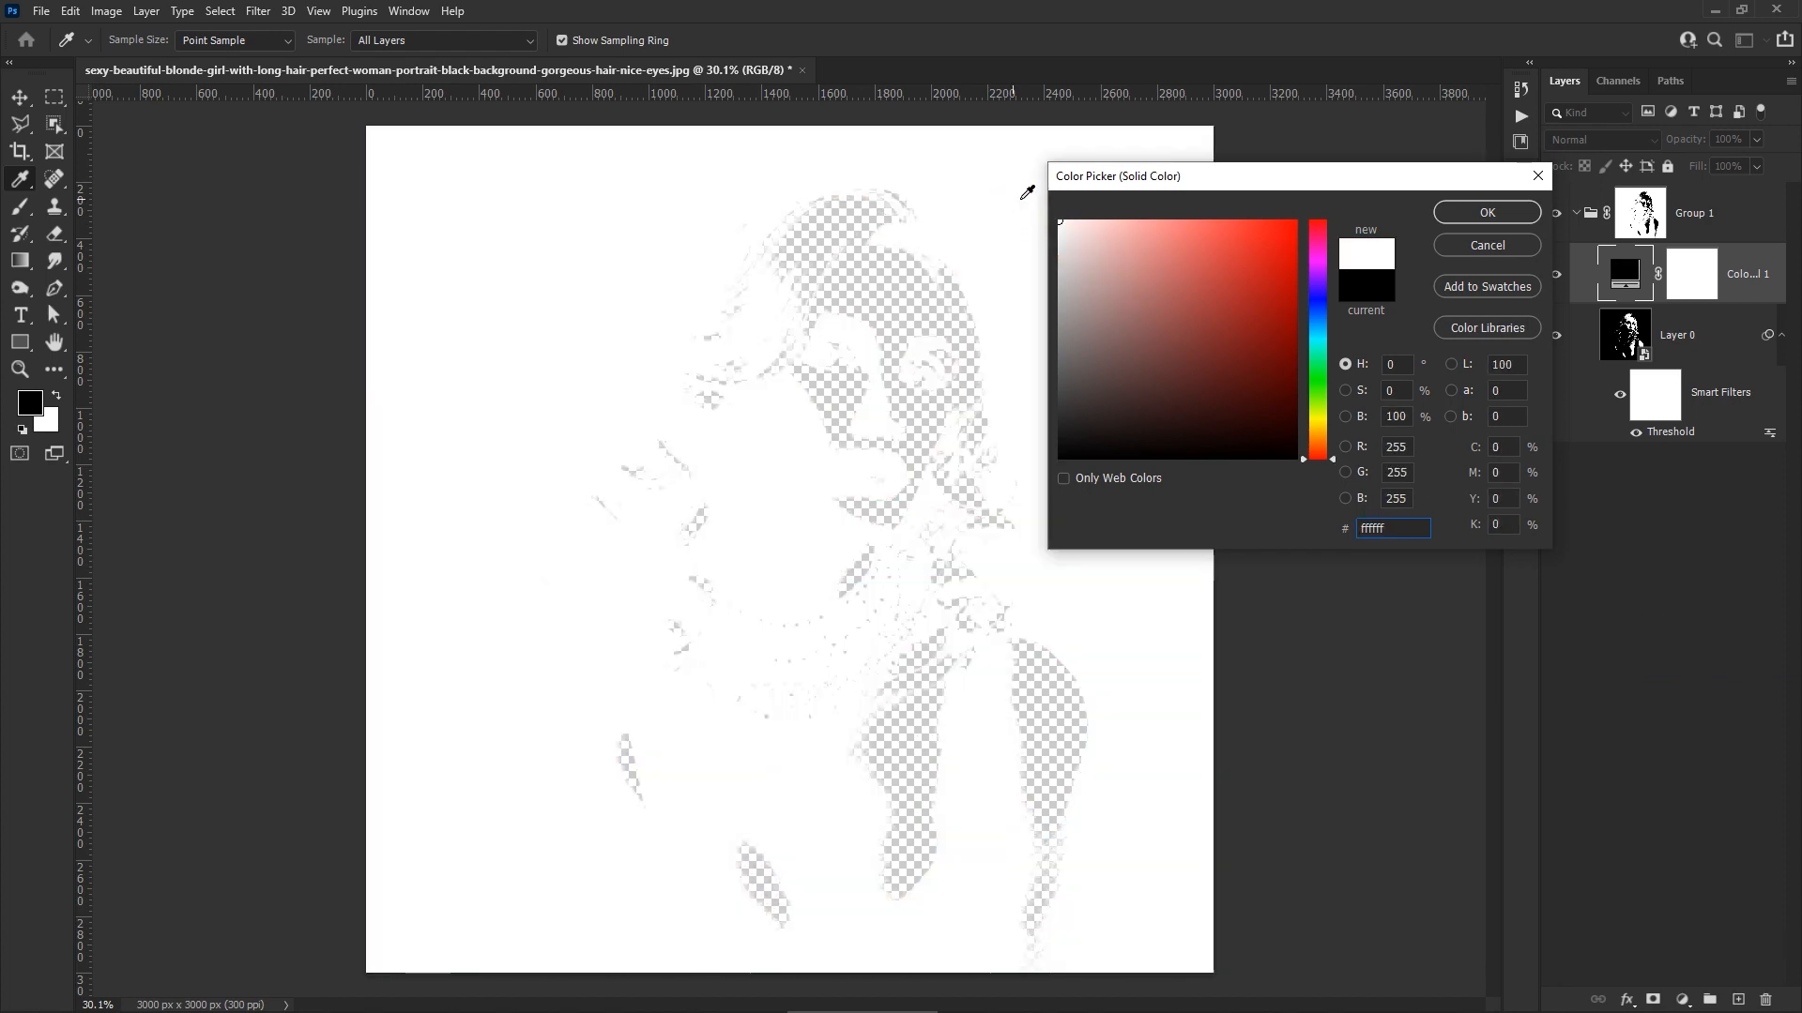
{"action": "left_click", "coordinate": [1501, 212]}
{"action": "left_click_drag", "start_coordinate": [1731, 276], "coordinate": [1715, 465]}
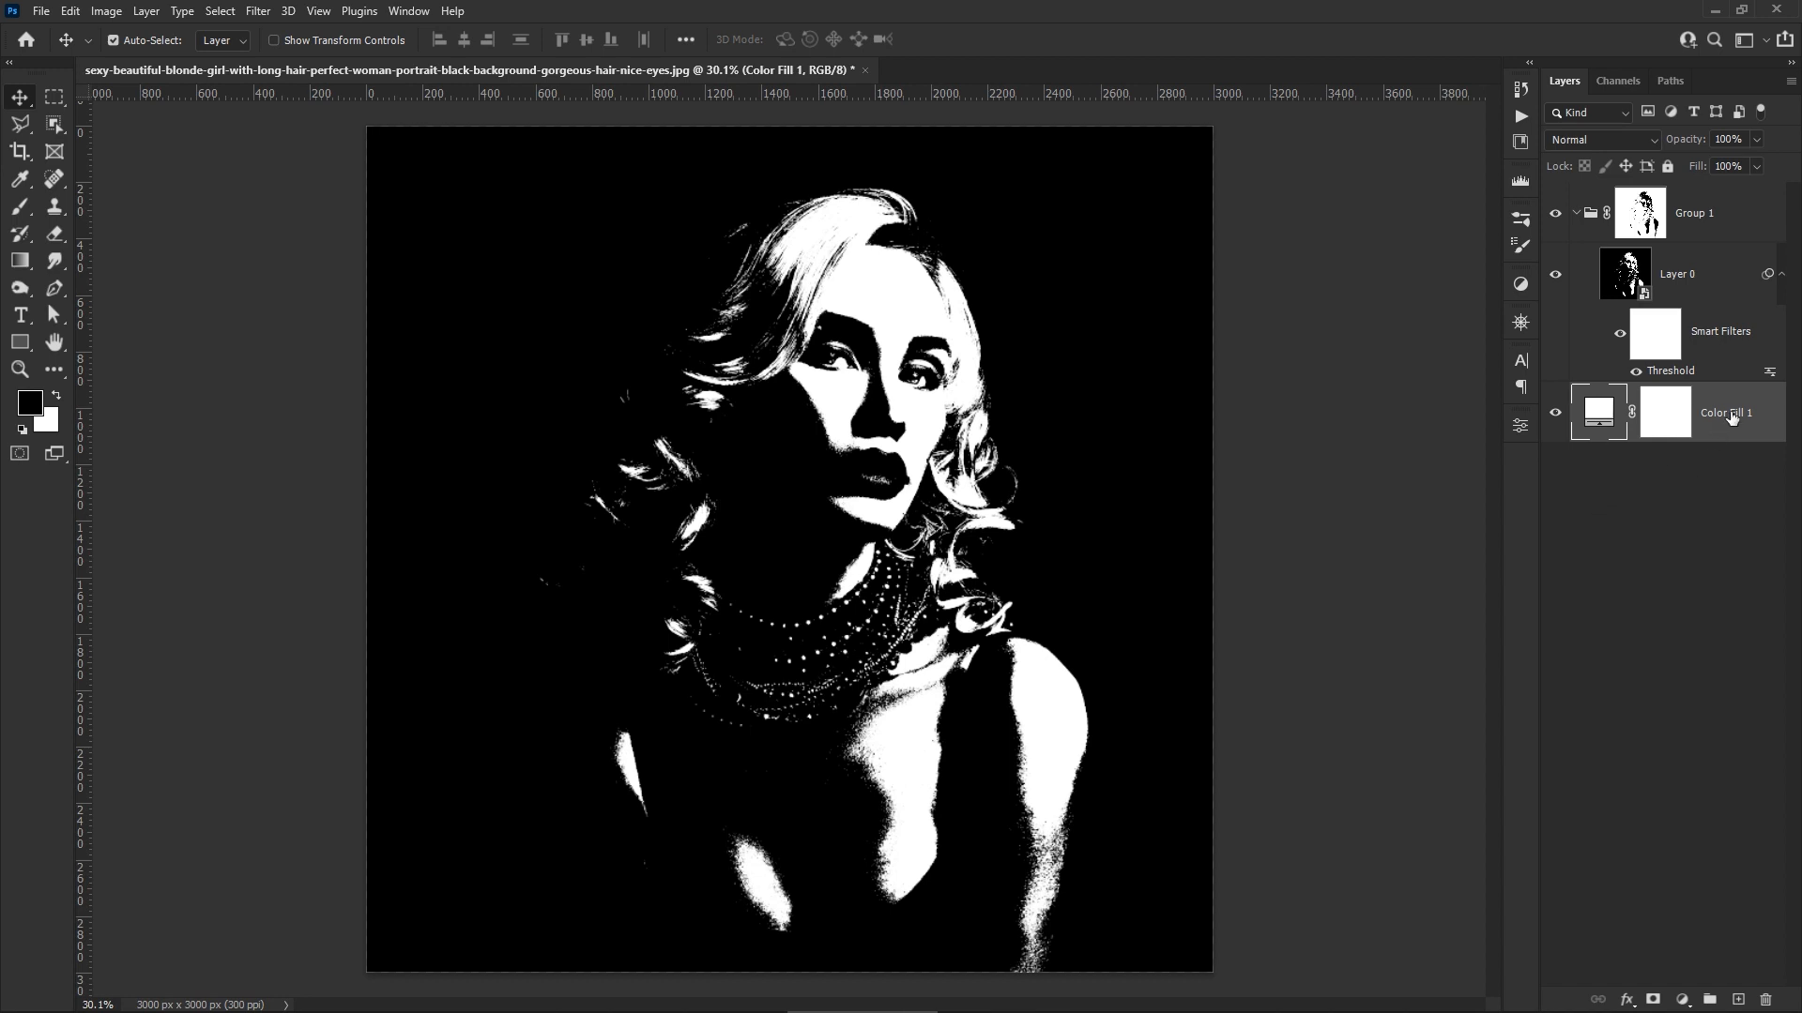
{"action": "left_click", "coordinate": [1668, 167]}
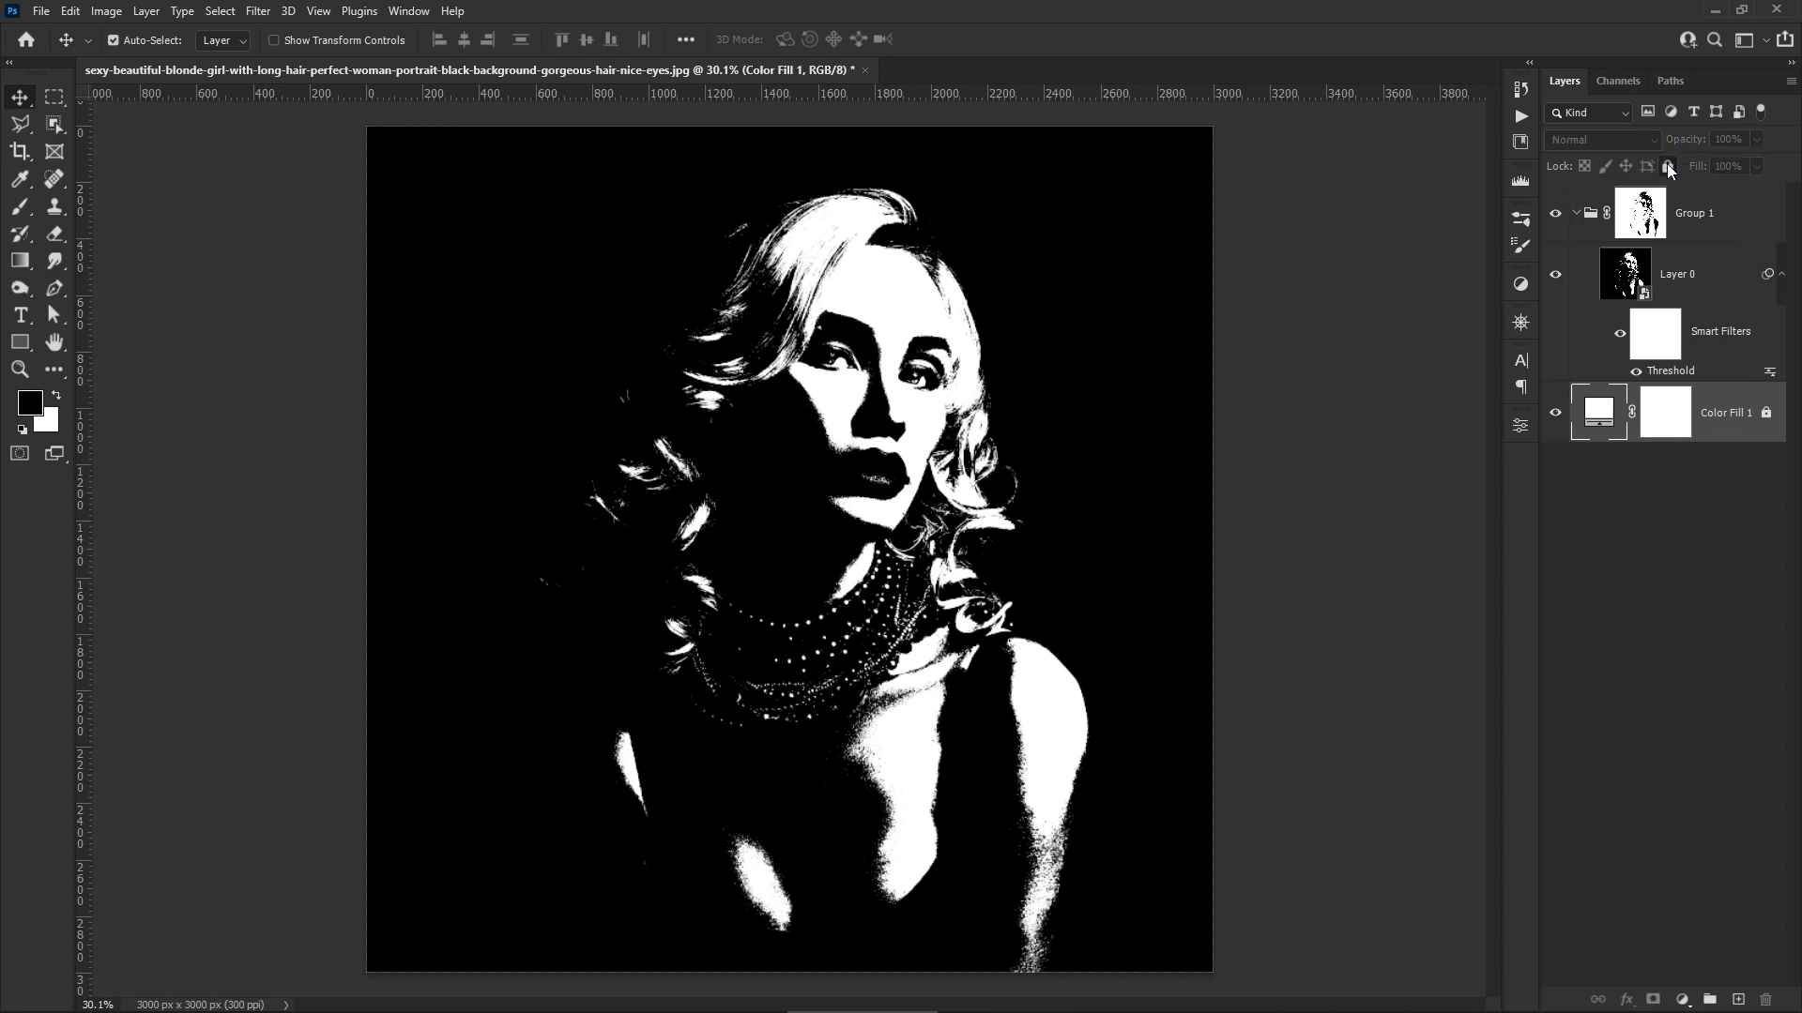
{"action": "left_click", "coordinate": [1749, 511]}
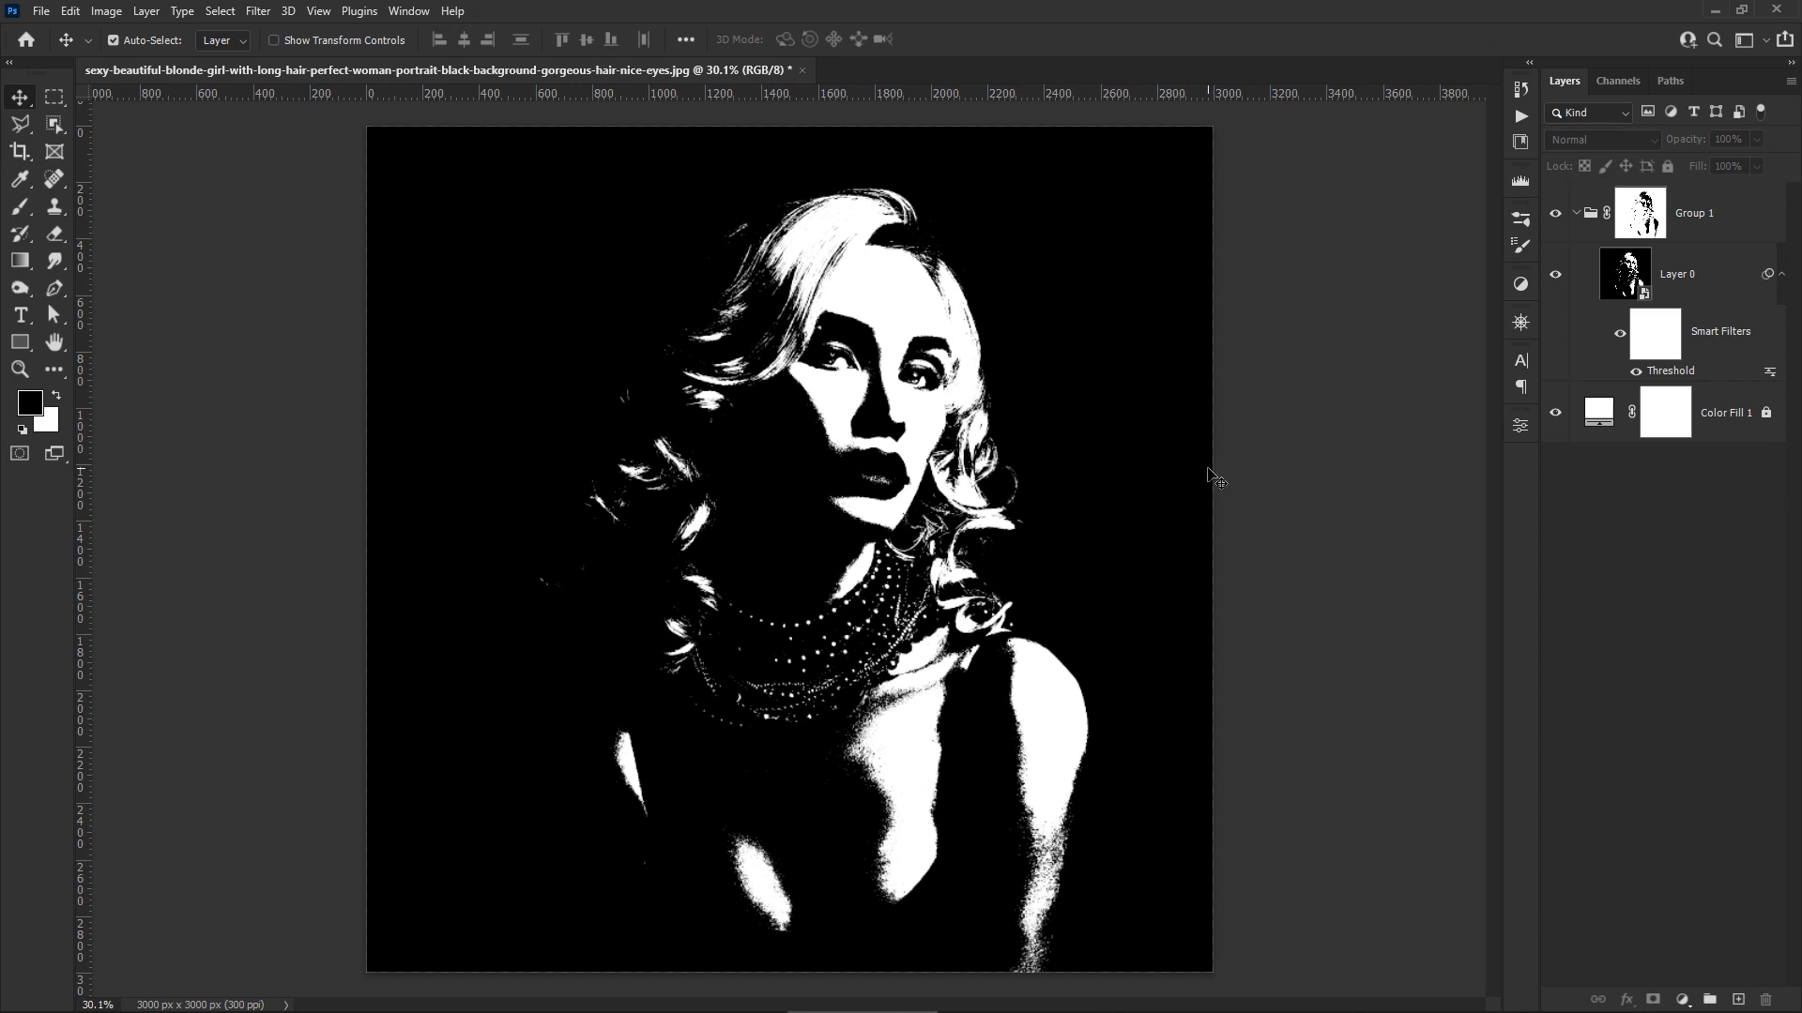
Check the document's pixel width and height in the Image Size settings without changing them
{"action": "left_click", "coordinate": [114, 11]}
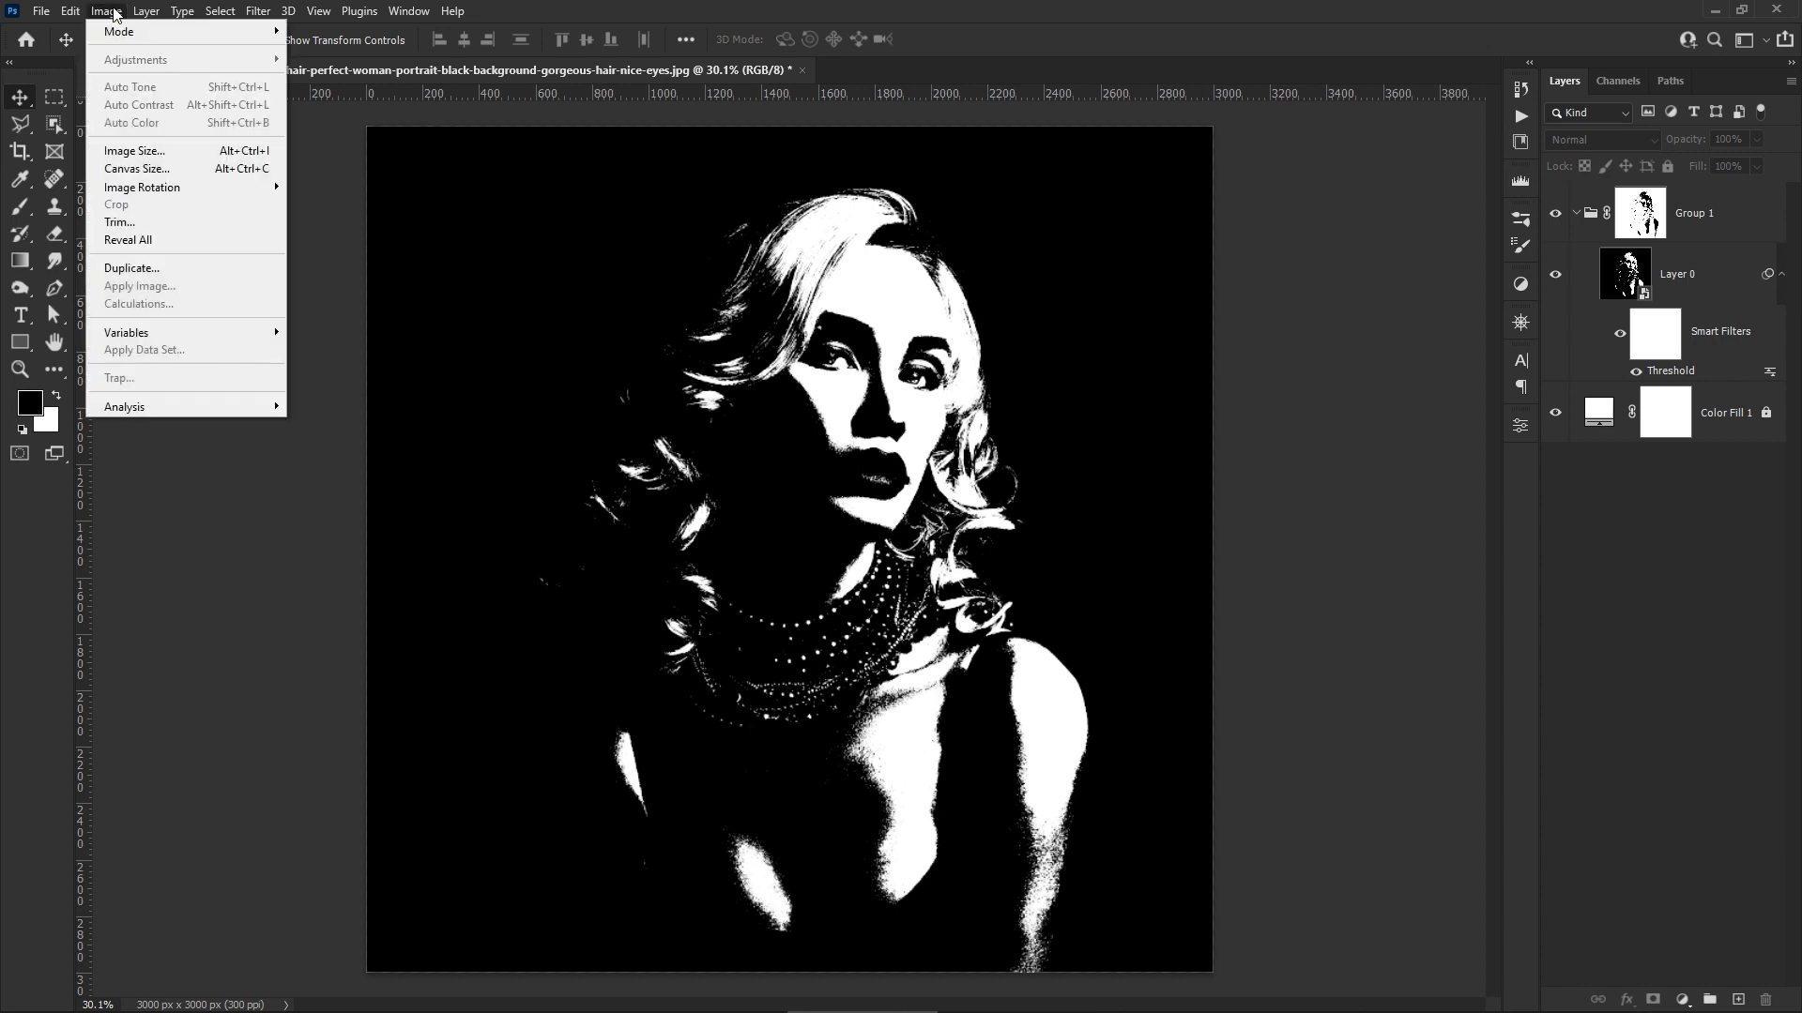
{"action": "left_click", "coordinate": [137, 143]}
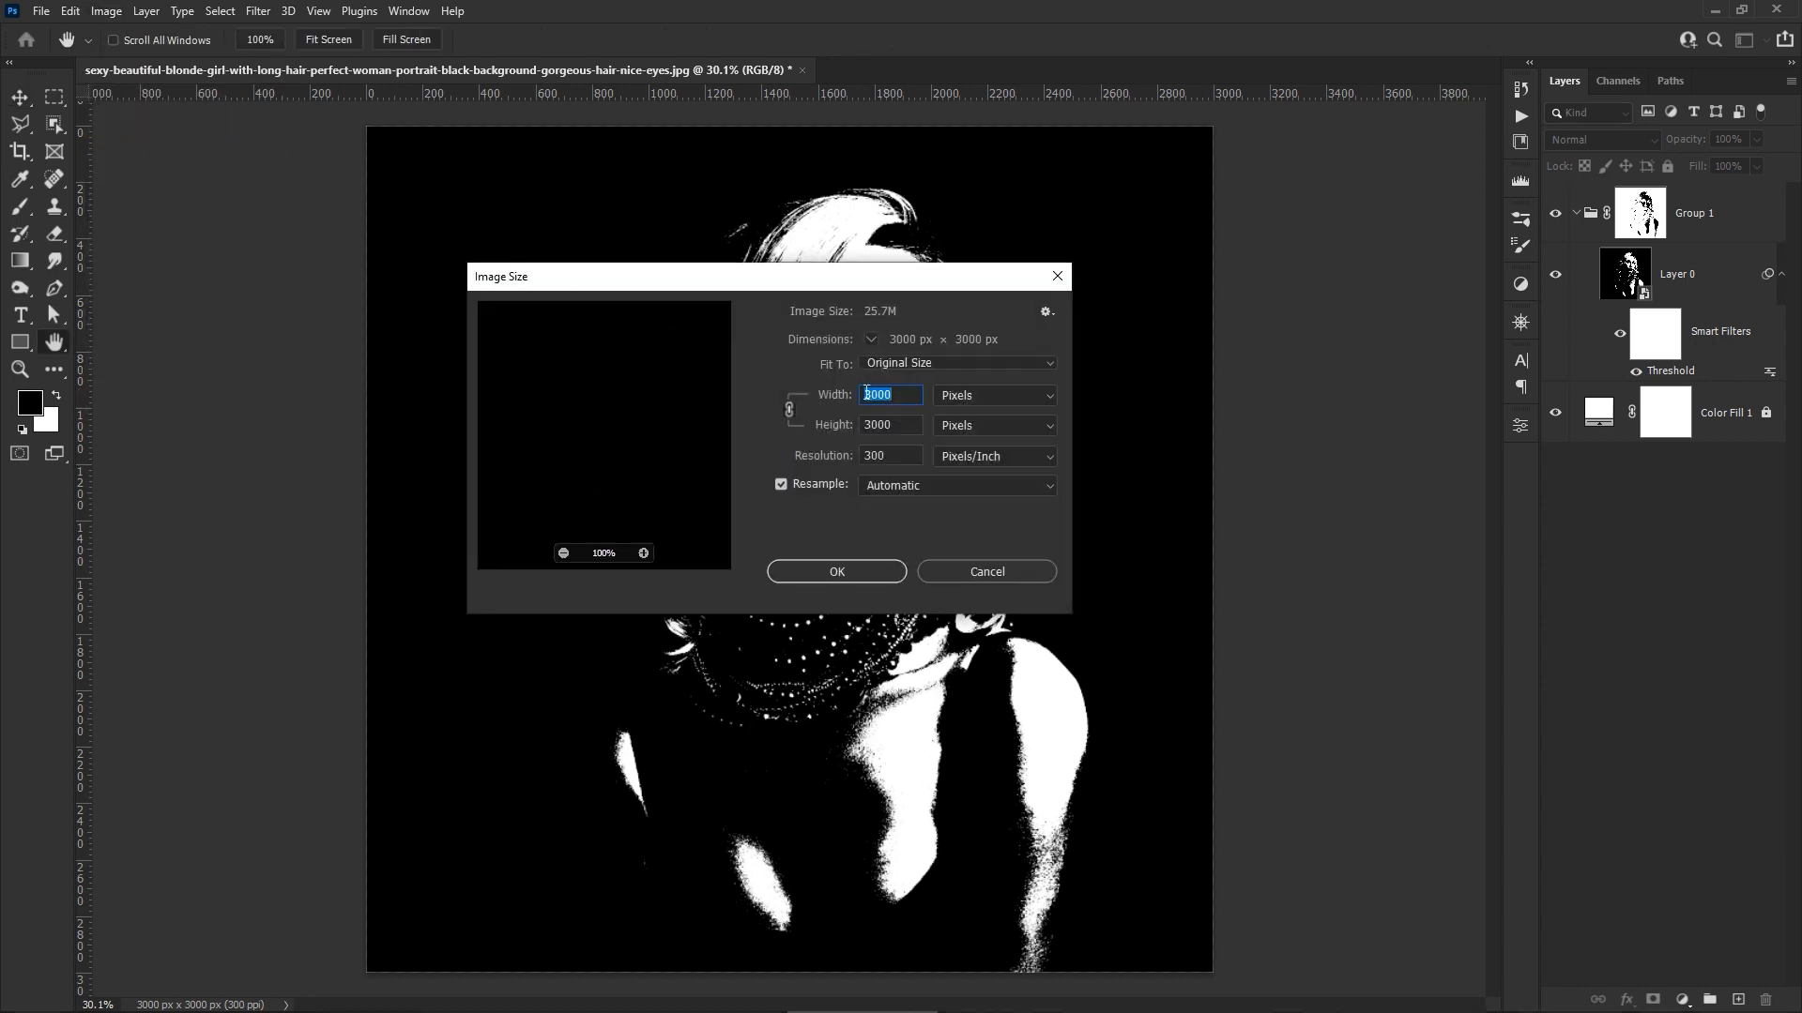
{"action": "left_click", "coordinate": [902, 424]}
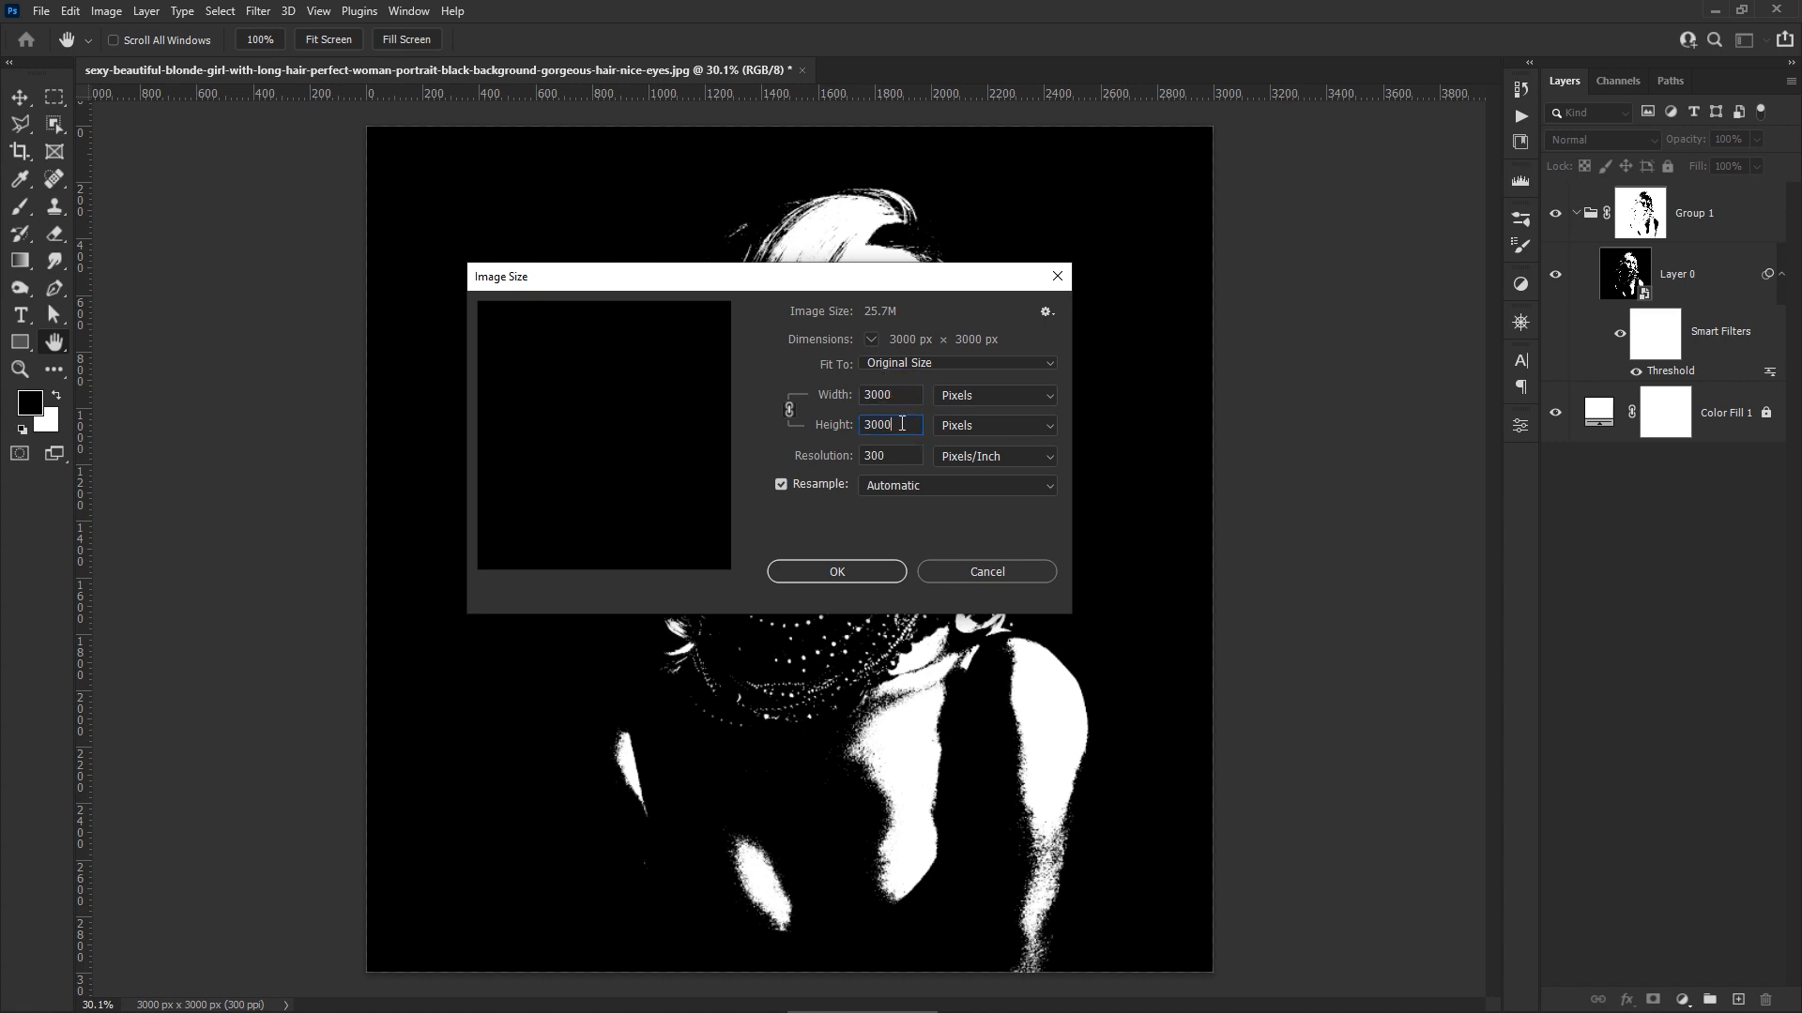
{"action": "left_click", "coordinate": [984, 573]}
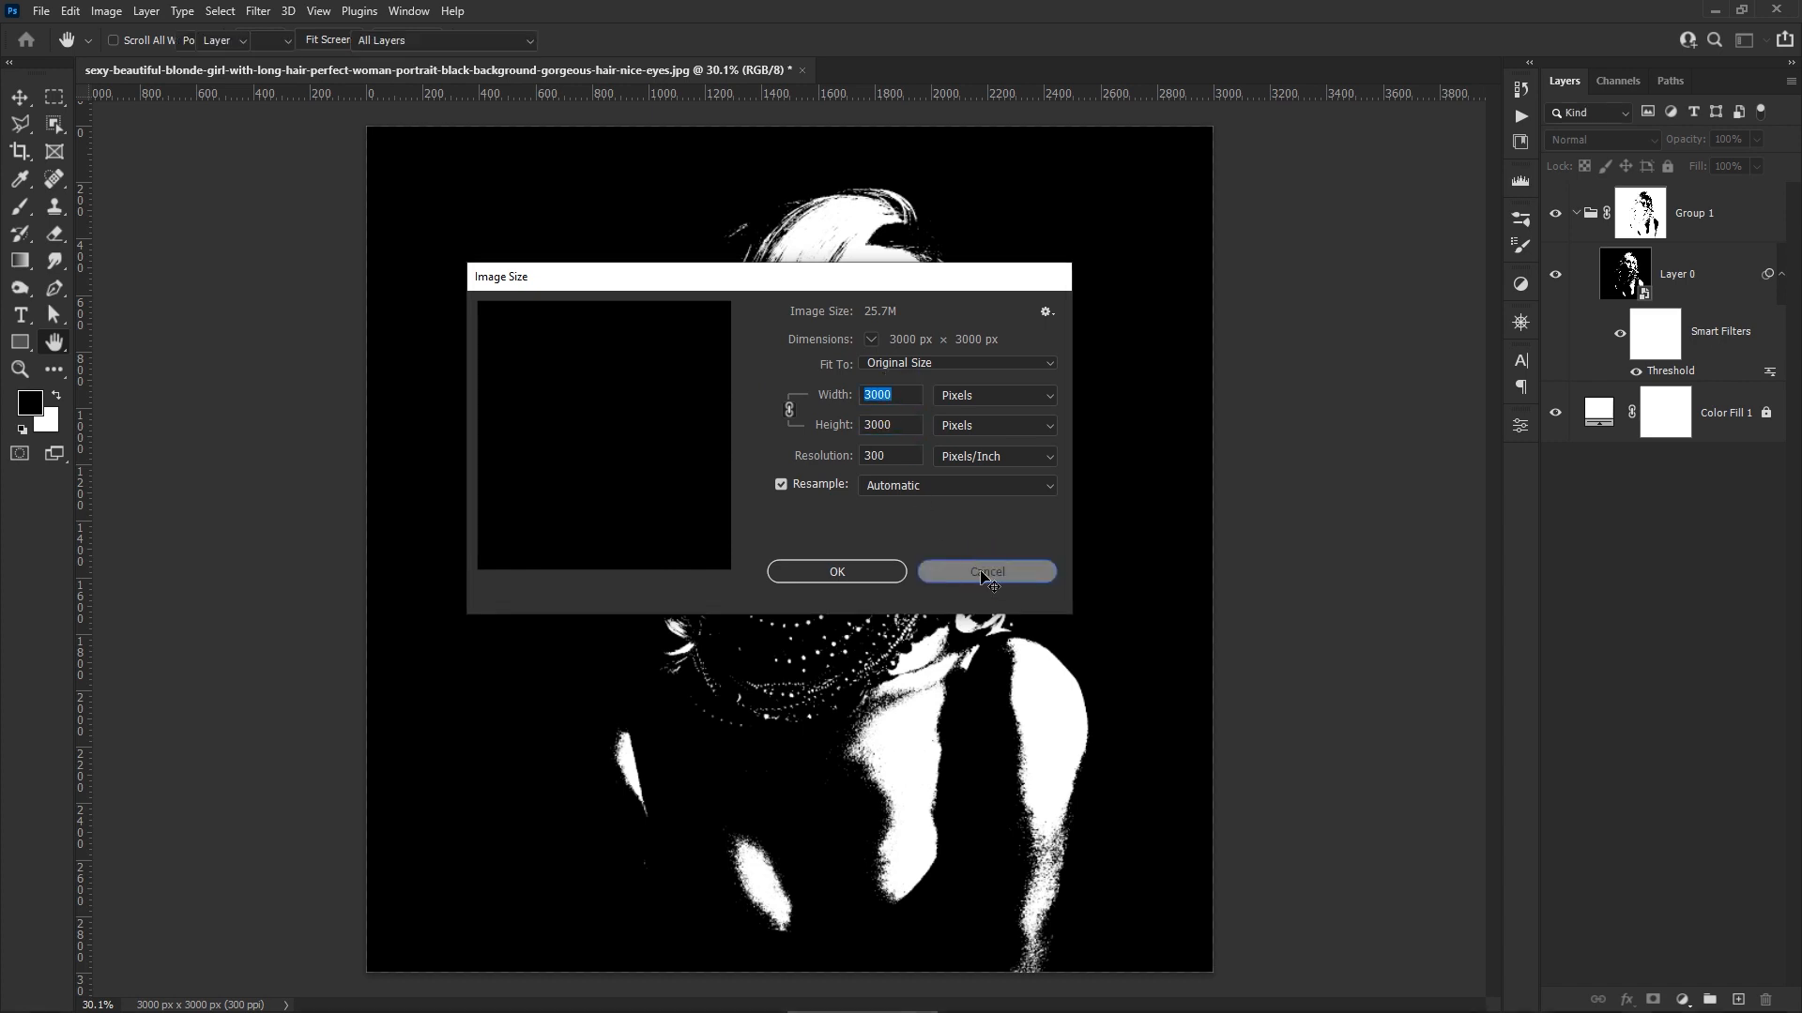
Switch to Illustrator and create a new document 3000 px wide and 3000 px high
{"action": "left_click", "coordinate": [1004, 995]}
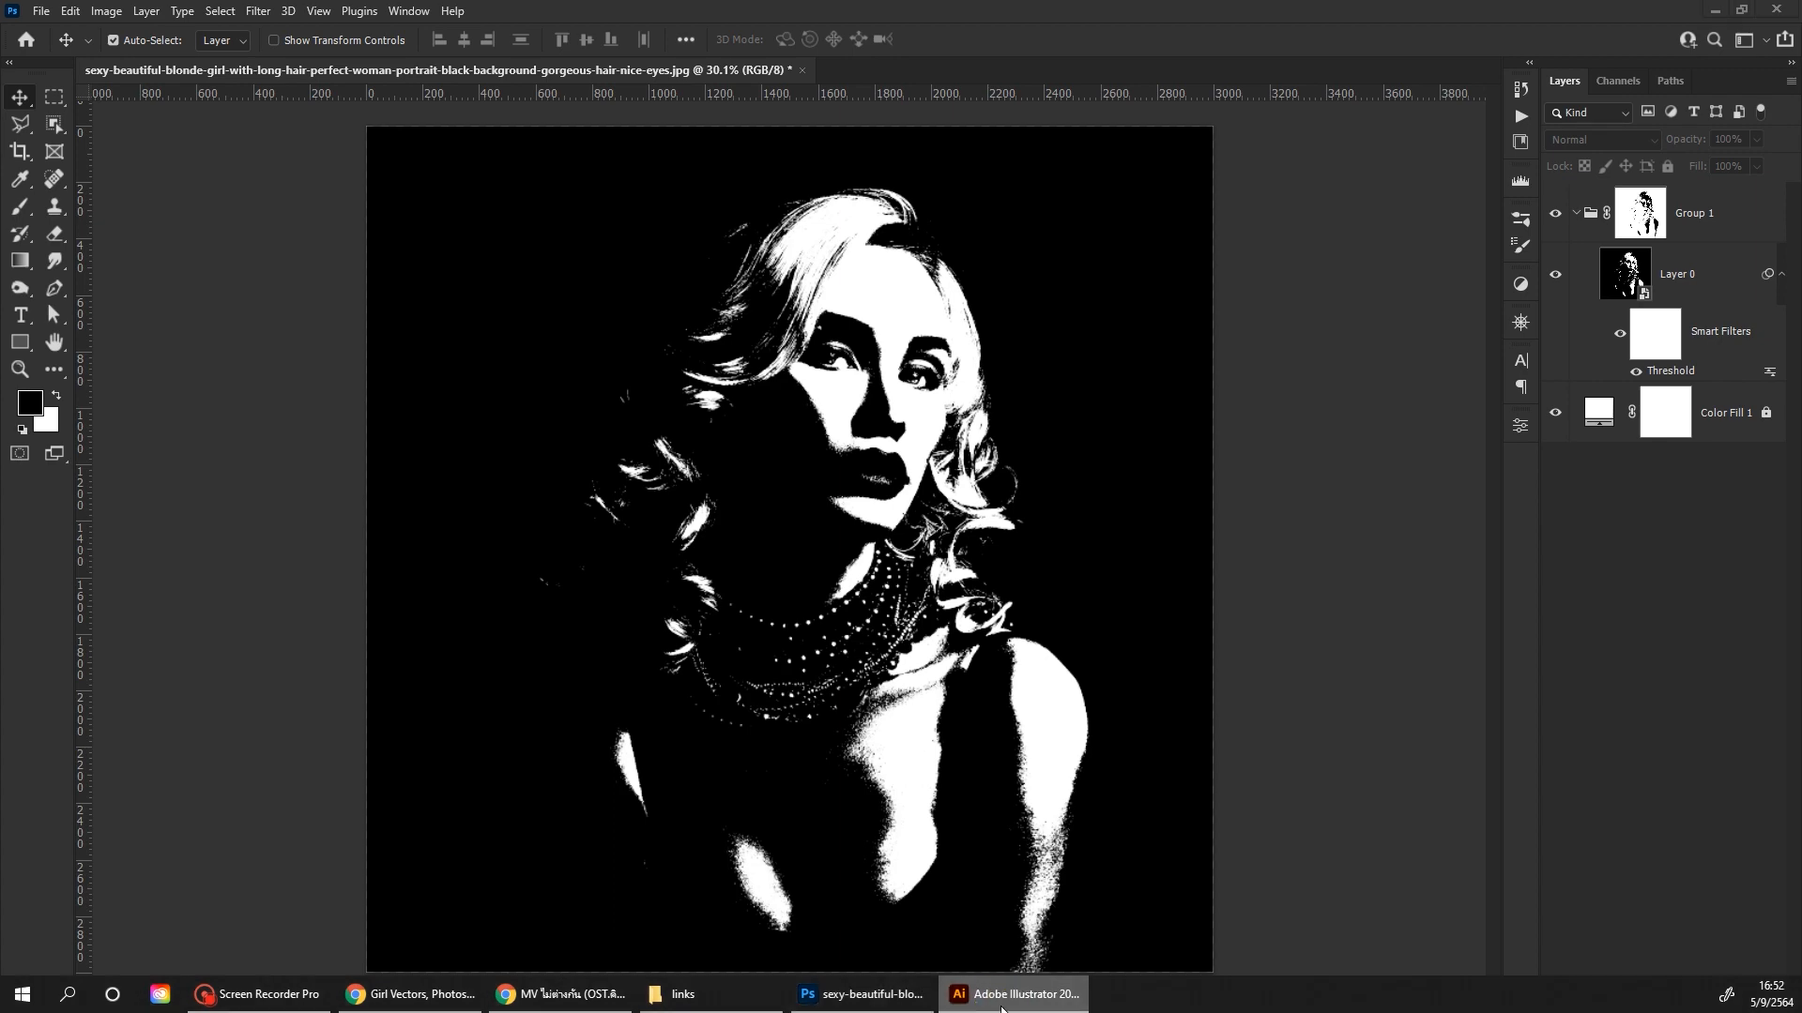
{"action": "left_click", "coordinate": [115, 489]}
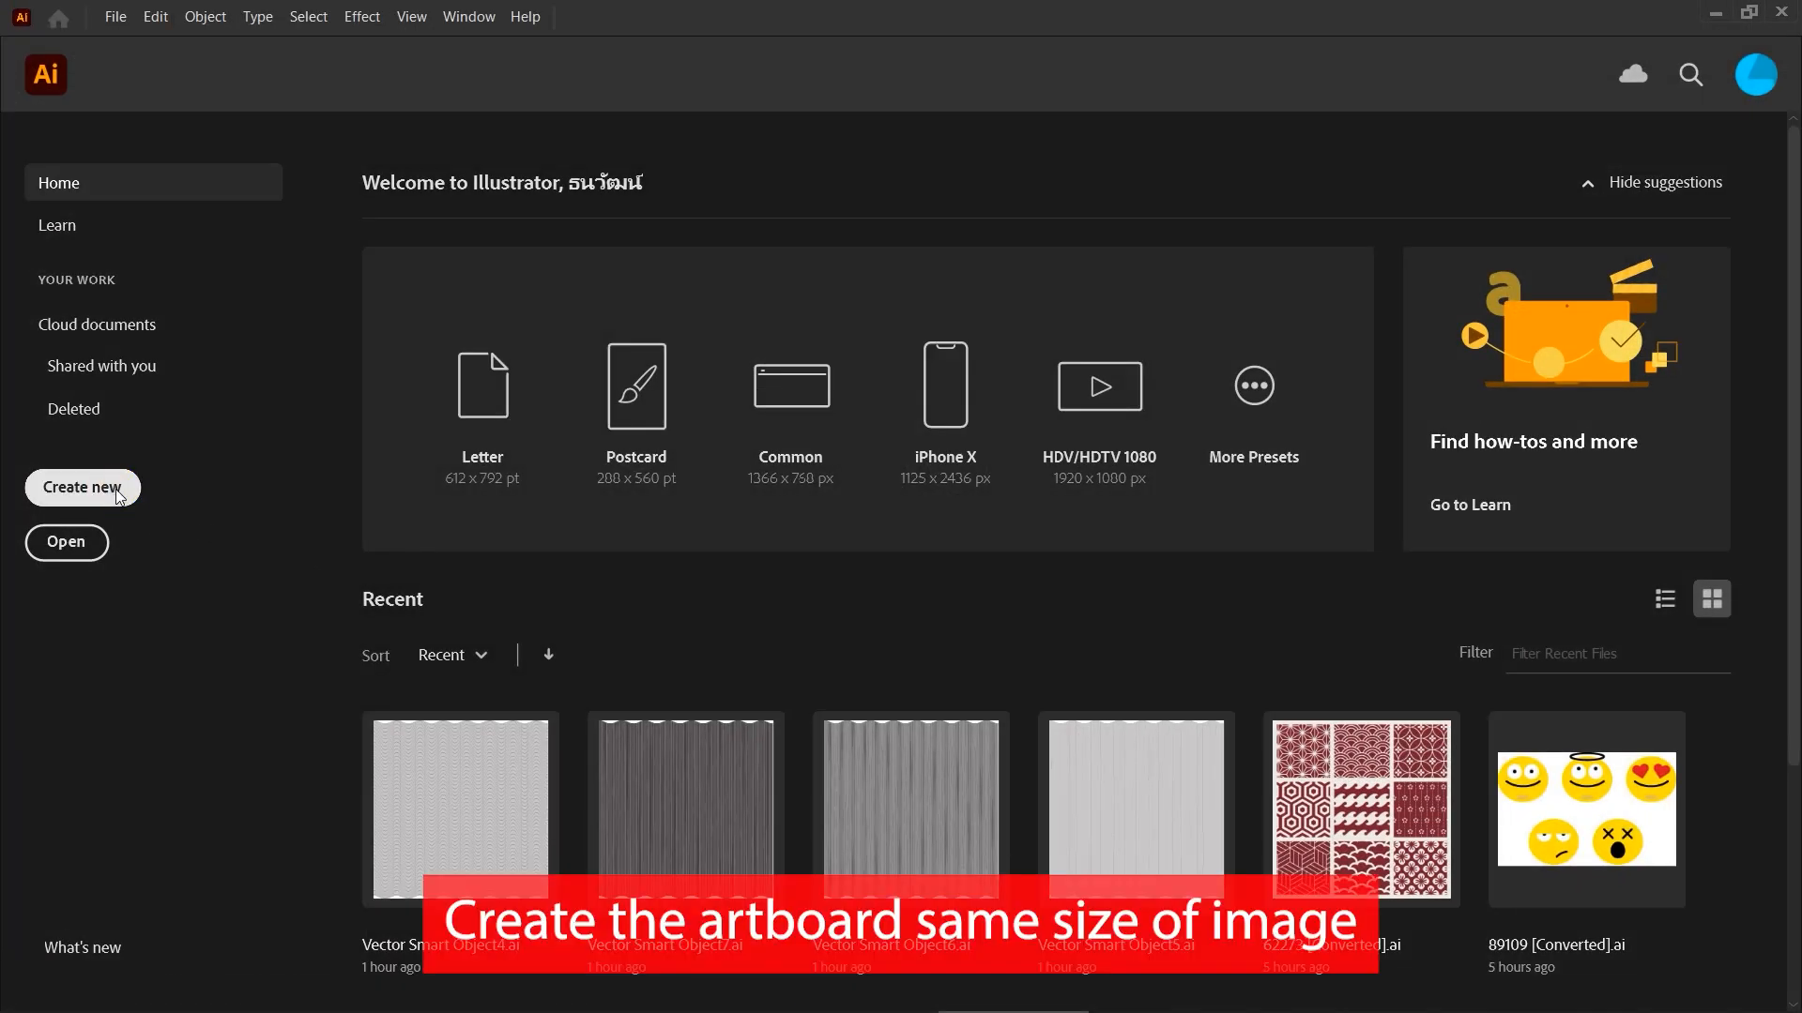
{"action": "left_click", "coordinate": [537, 420]}
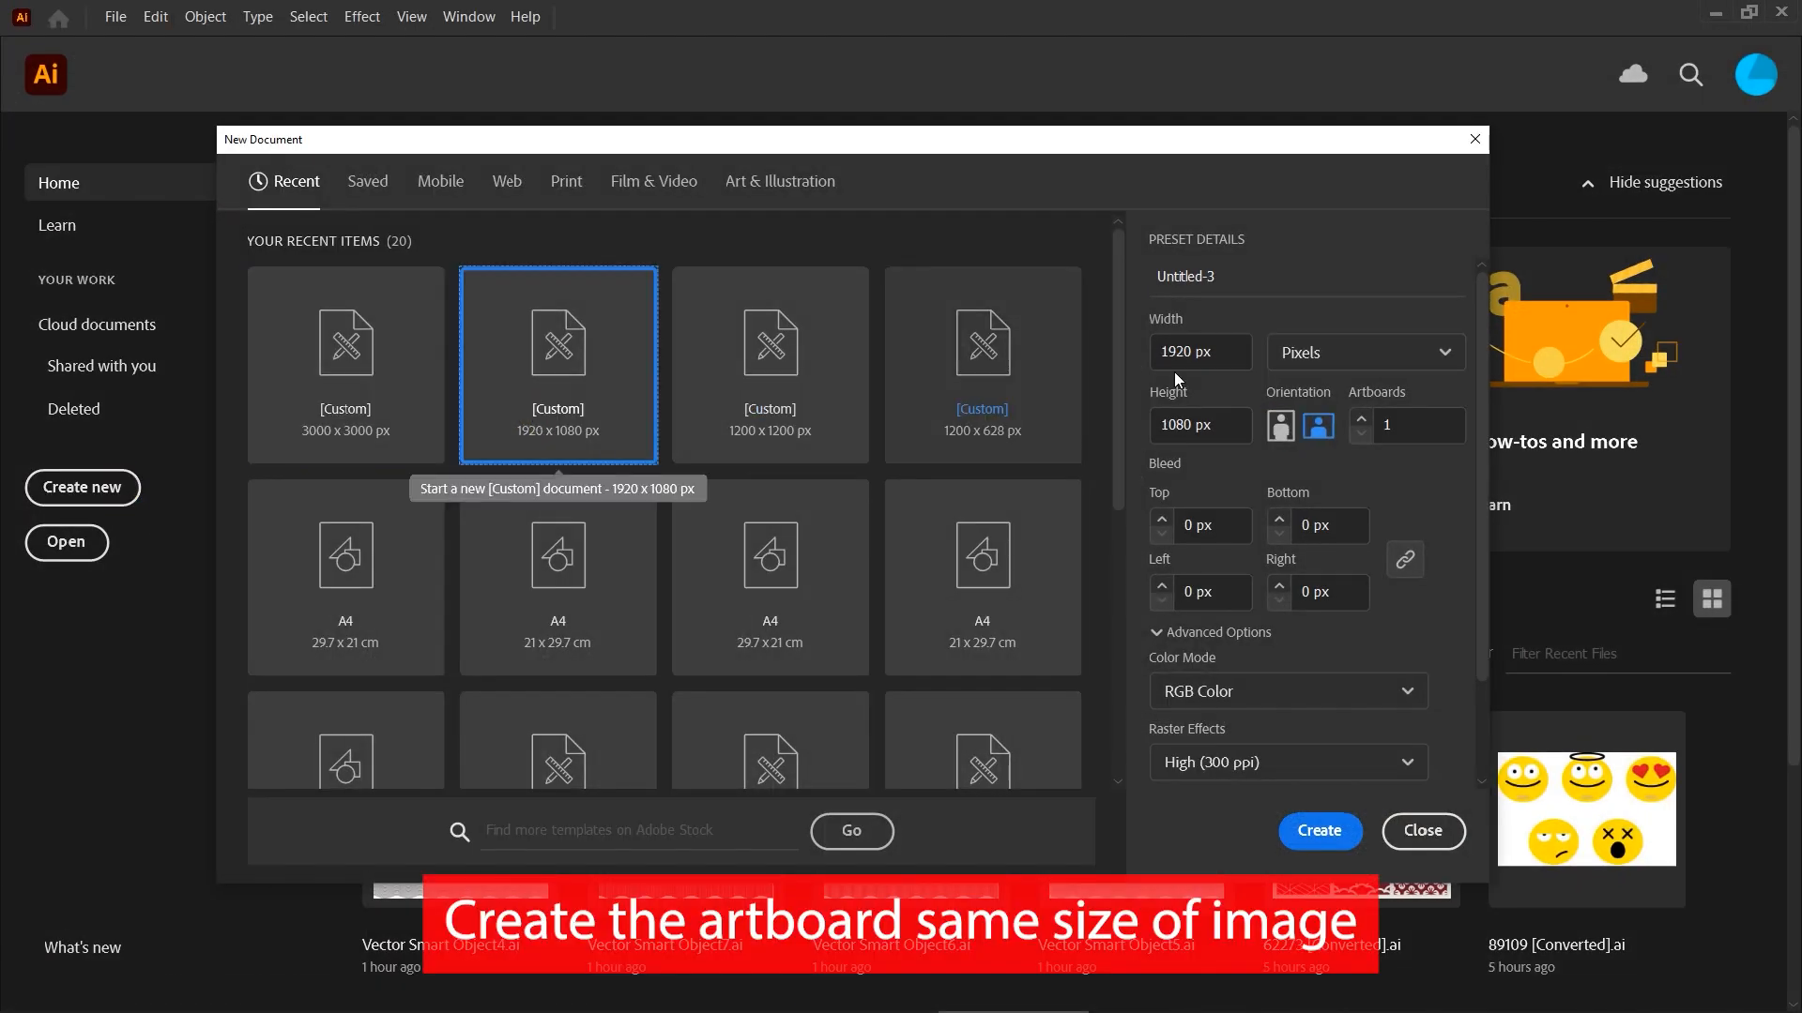
{"action": "left_click", "coordinate": [1215, 351]}
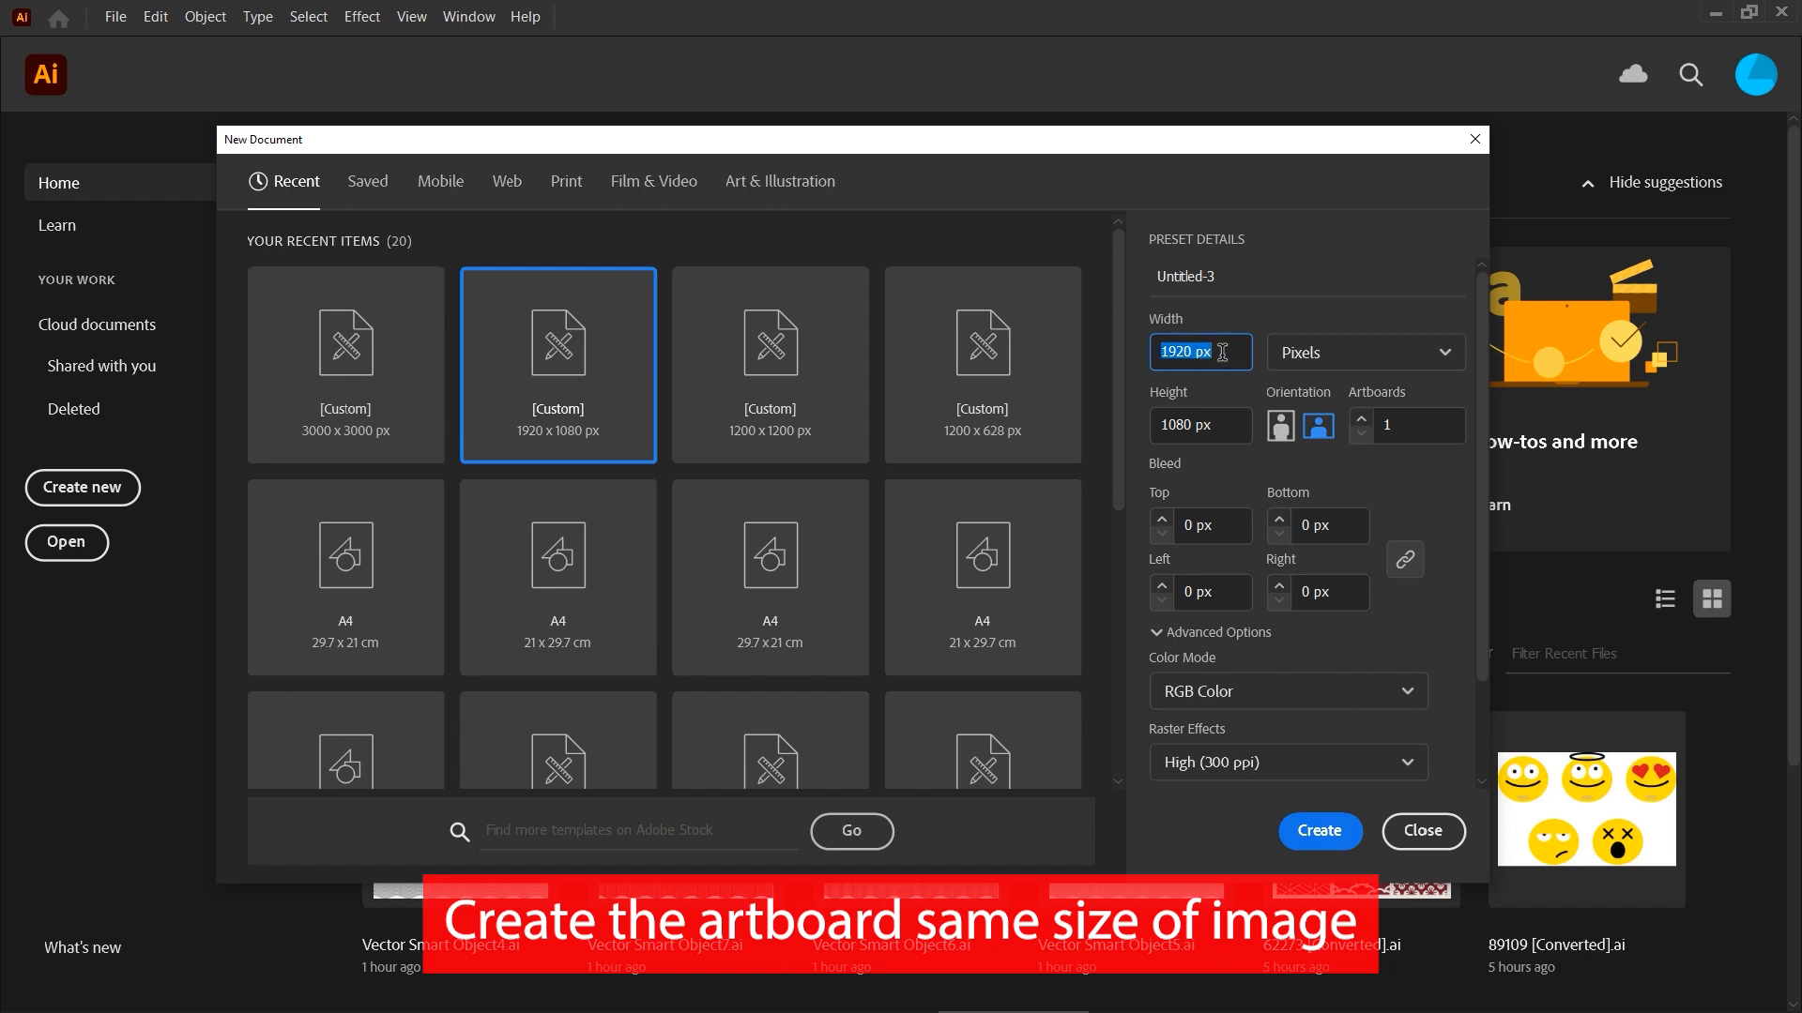
{"action": "type", "text": "3000"}
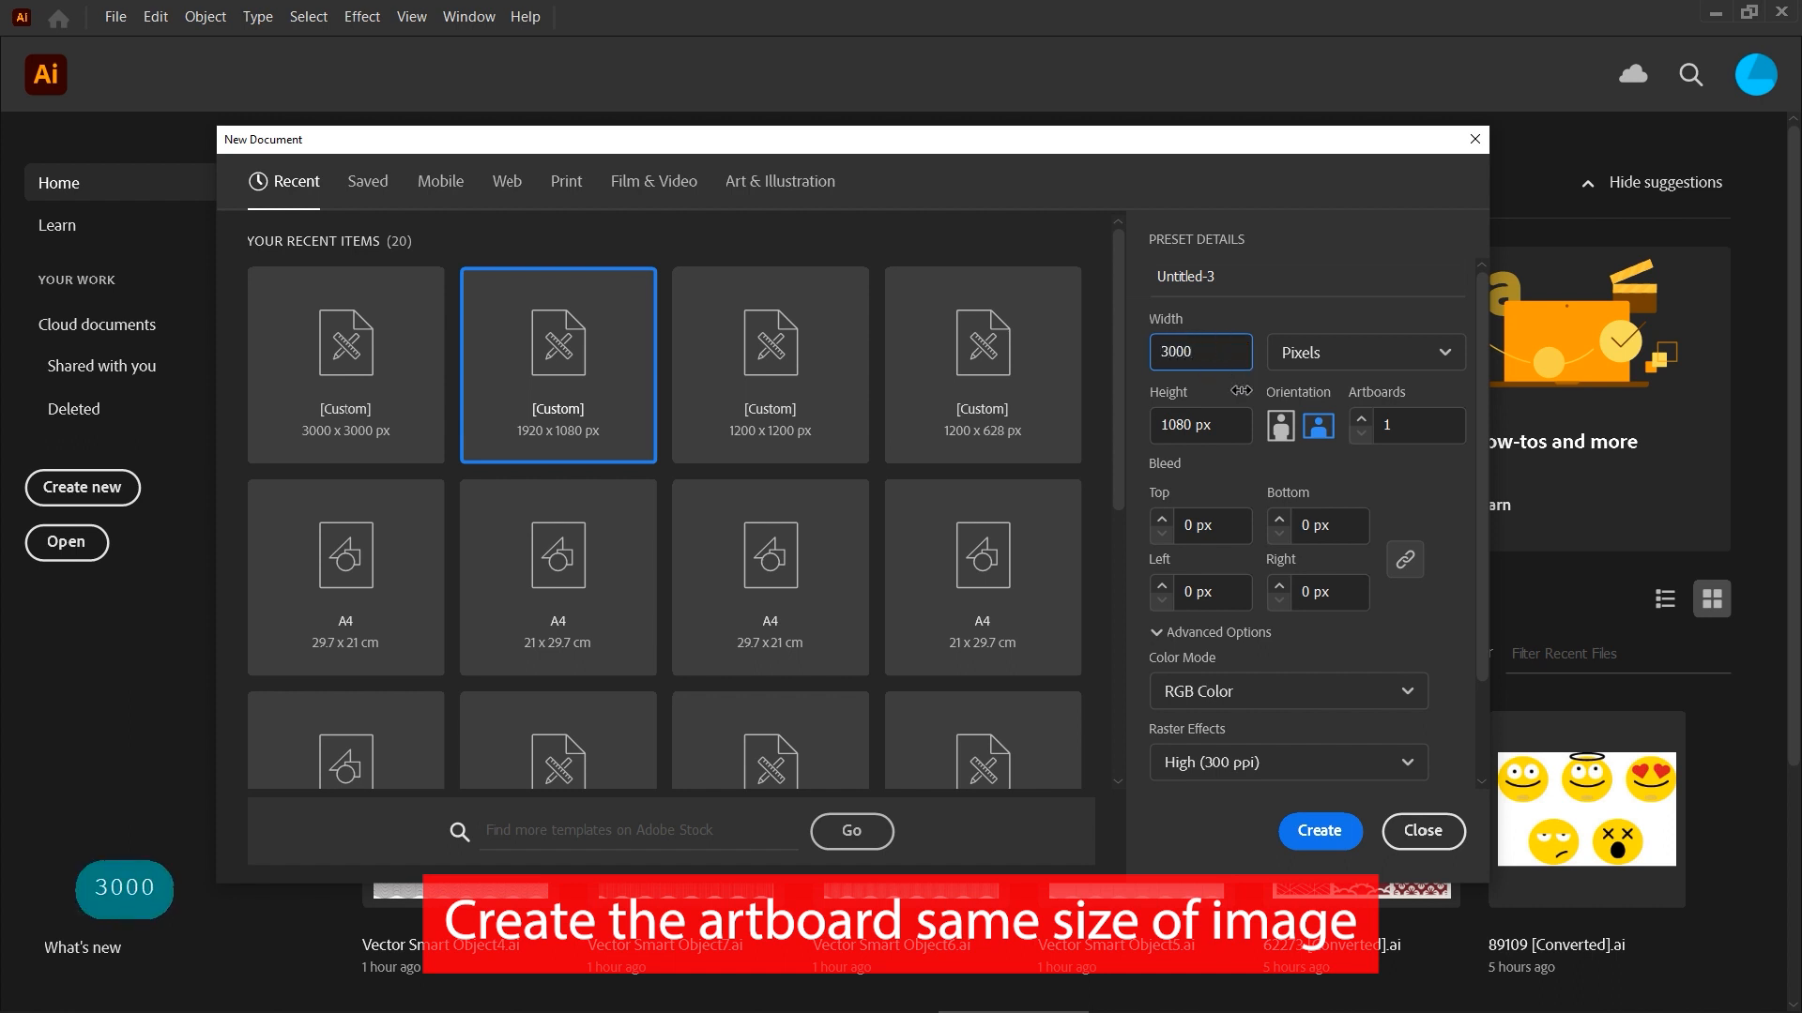
{"action": "key", "text": "Tab"}
{"action": "key", "text": "Tab"}
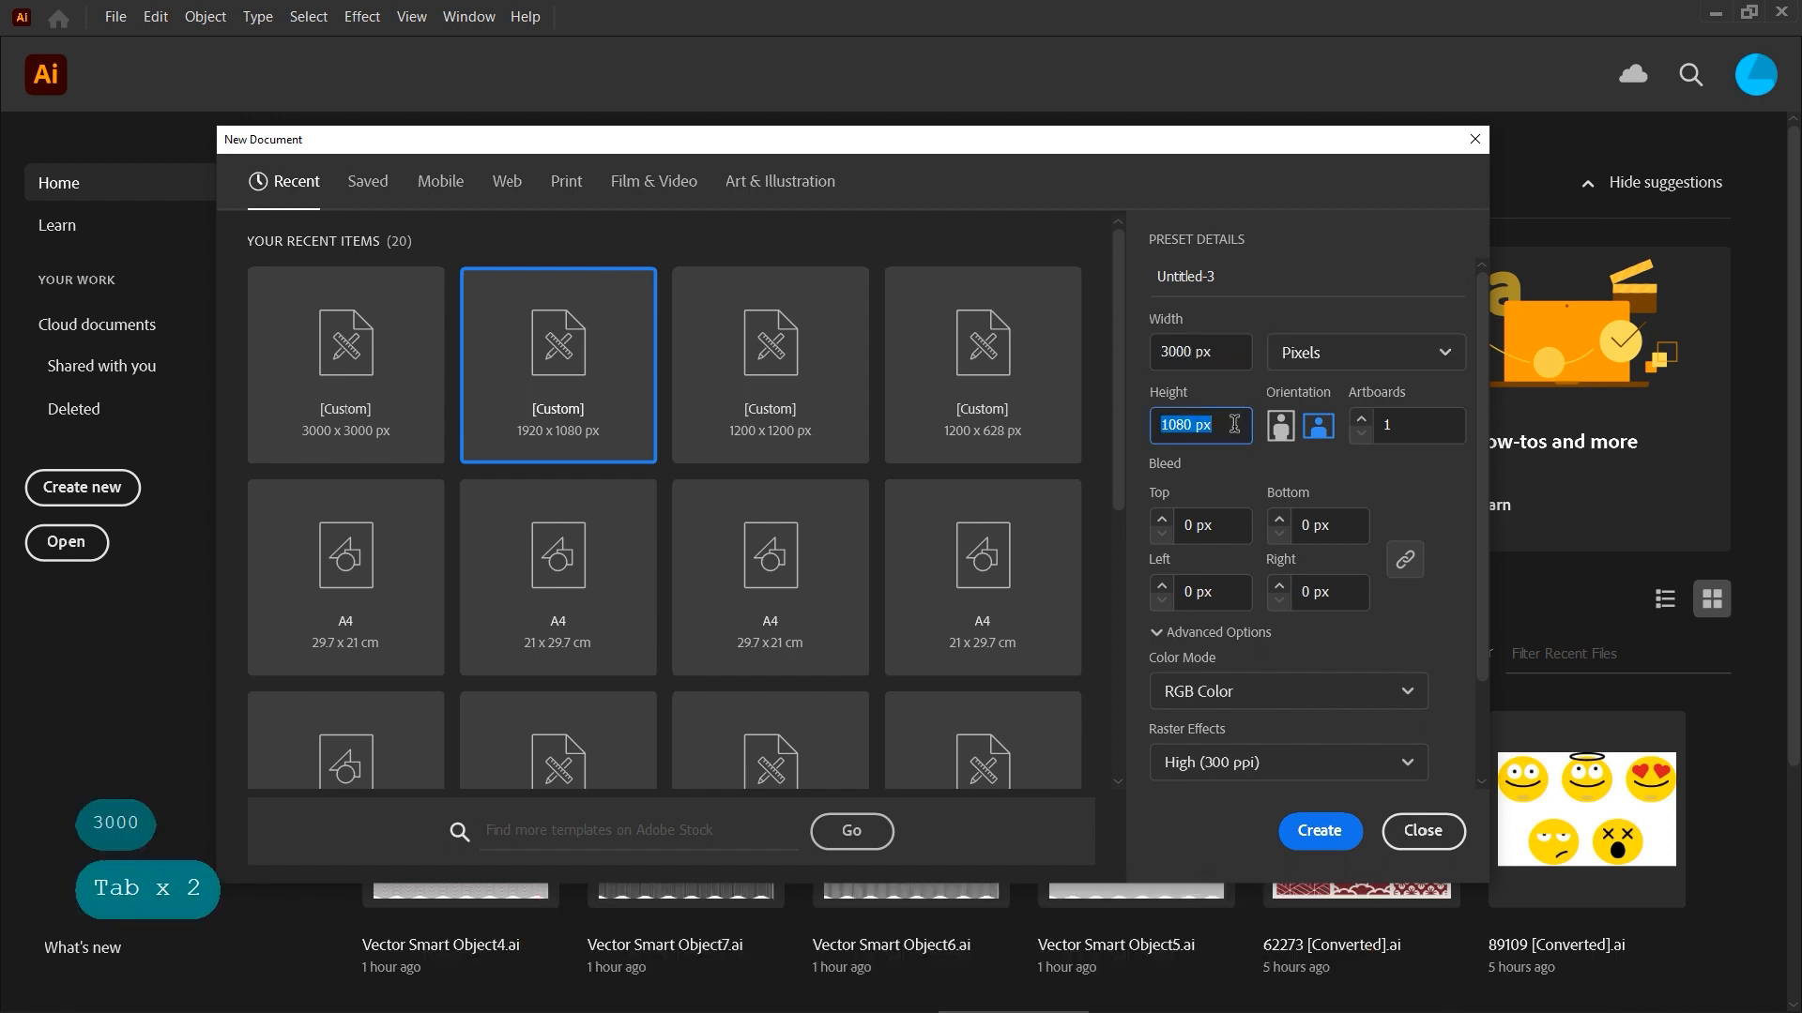
{"action": "type", "text": "3000"}
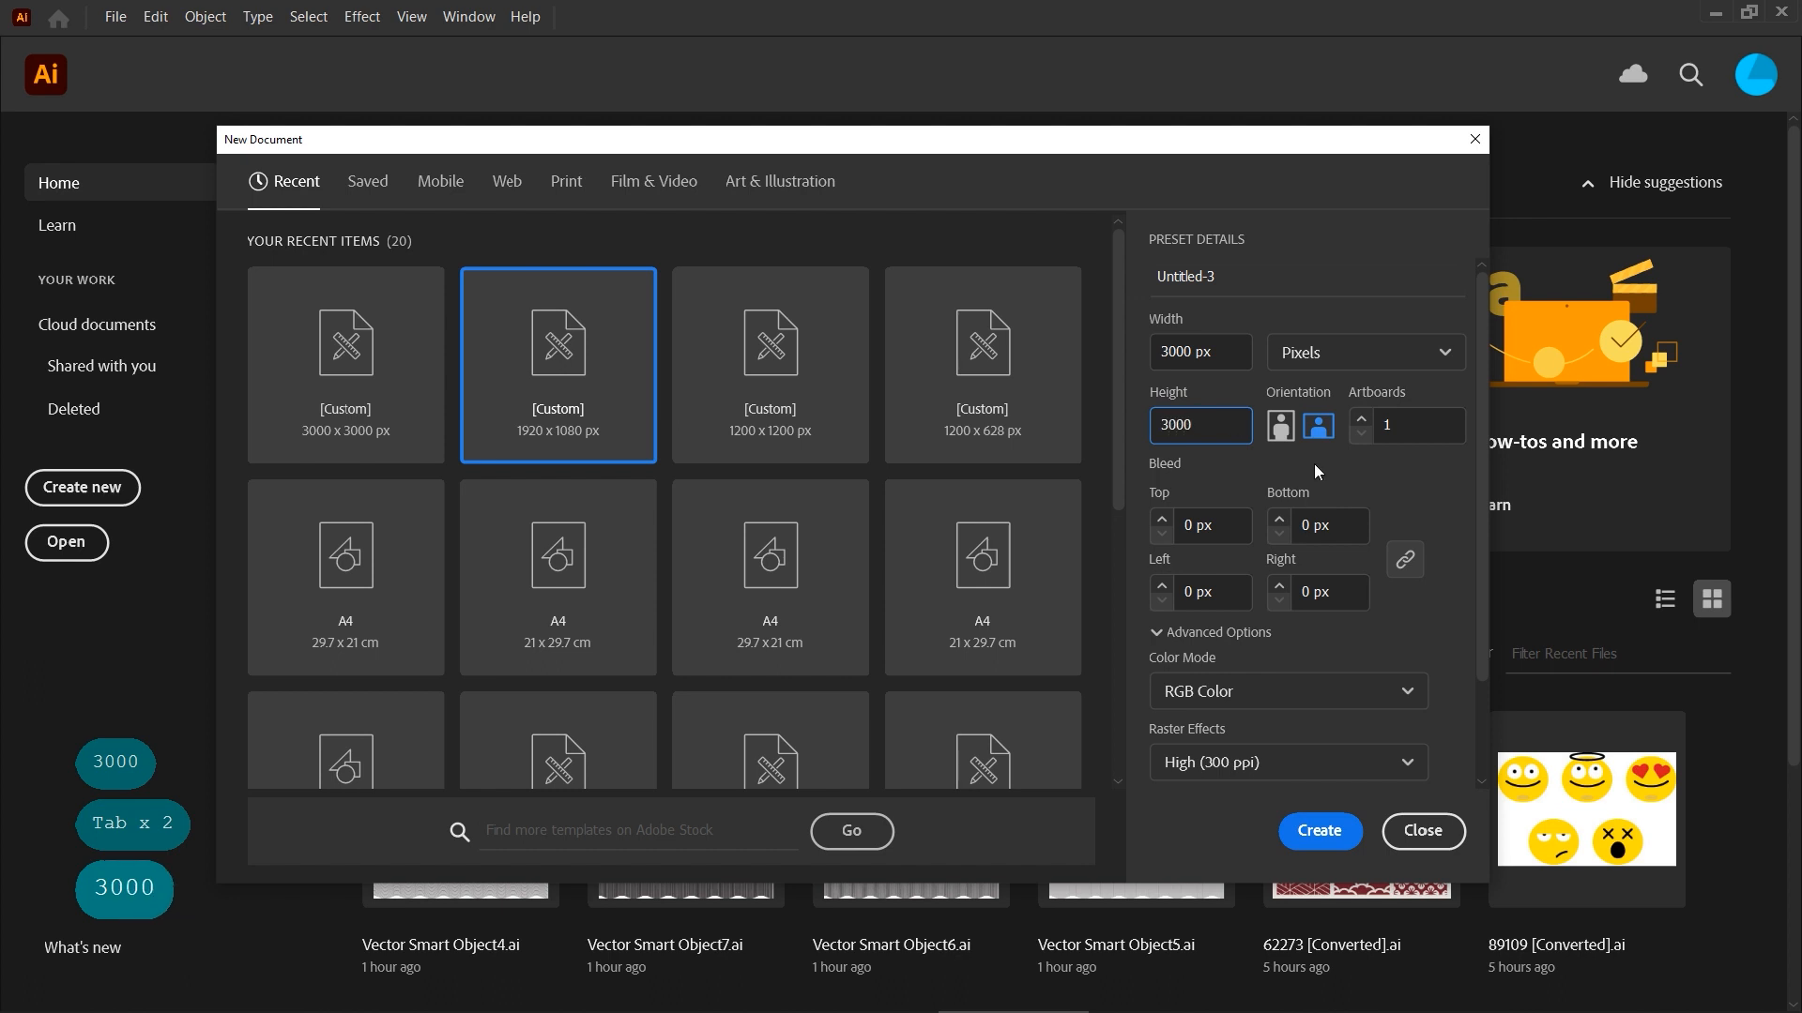
{"action": "left_click", "coordinate": [1327, 835]}
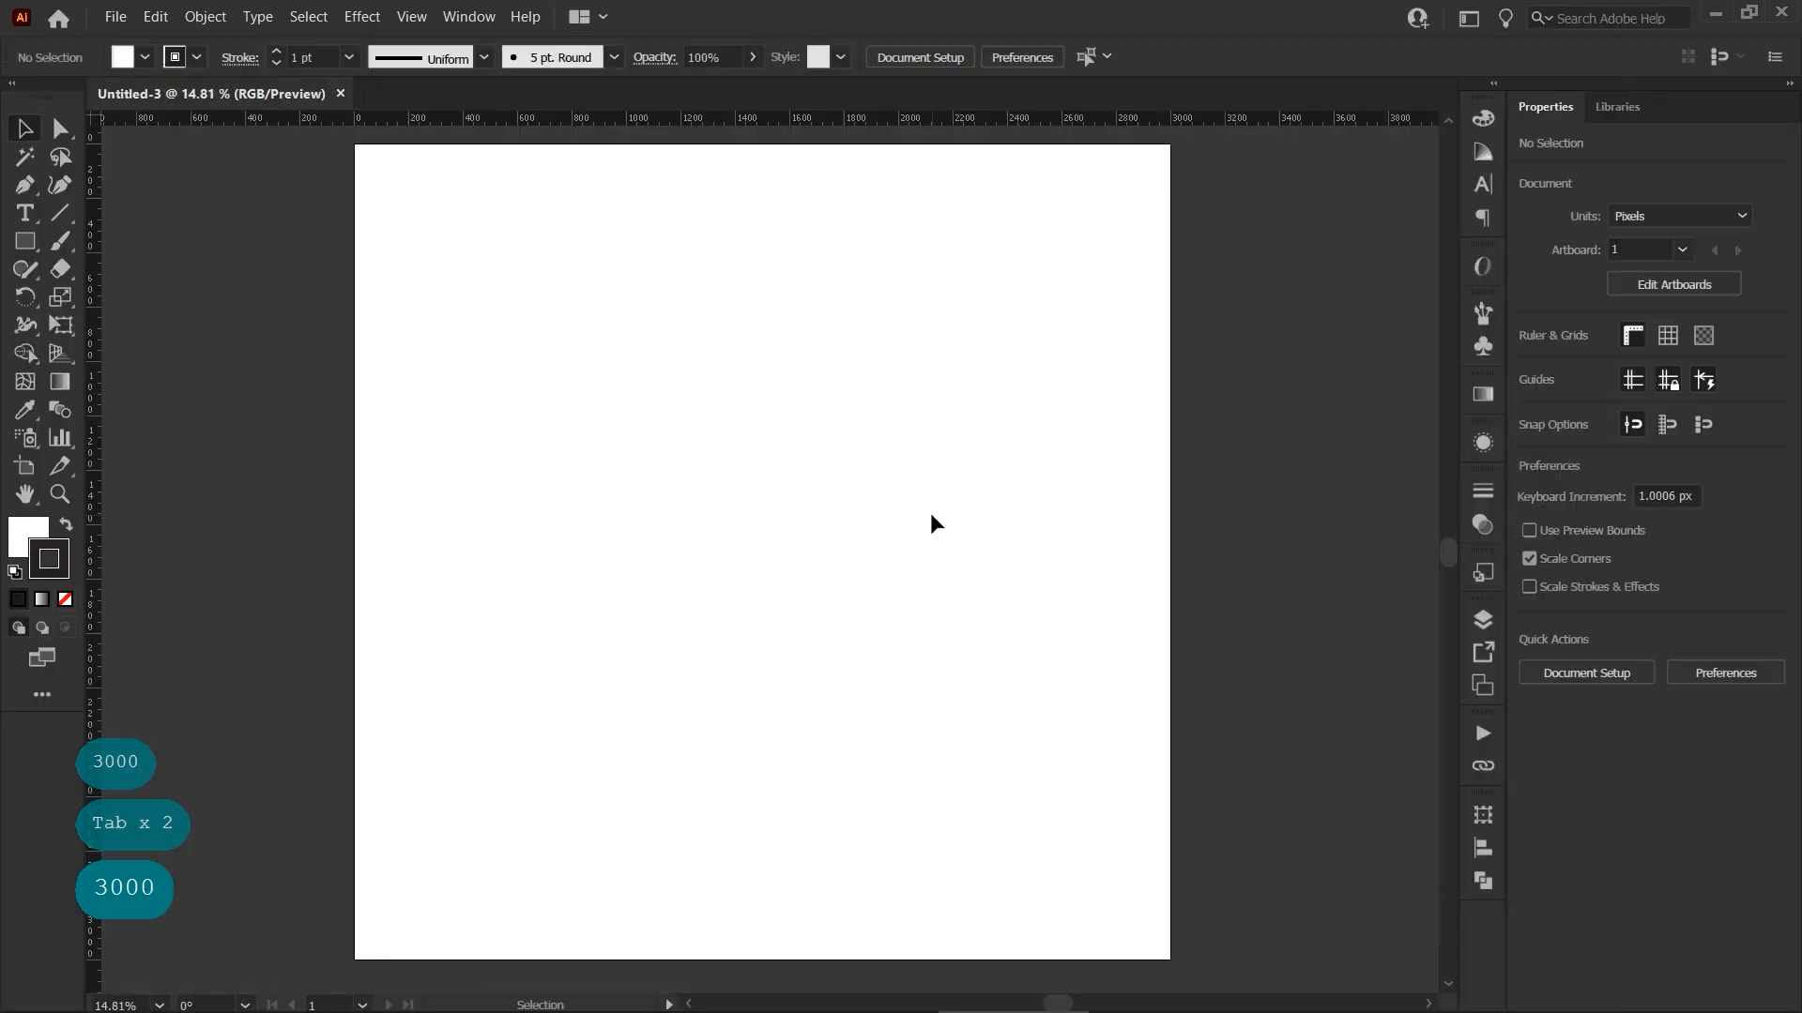
Set the fill to none and draw a straight horizontal Pen path about 3000 px long across the artboard's upper part
{"action": "left_click", "coordinate": [785, 442]}
{"action": "left_click", "coordinate": [39, 531]}
{"action": "left_click", "coordinate": [62, 597]}
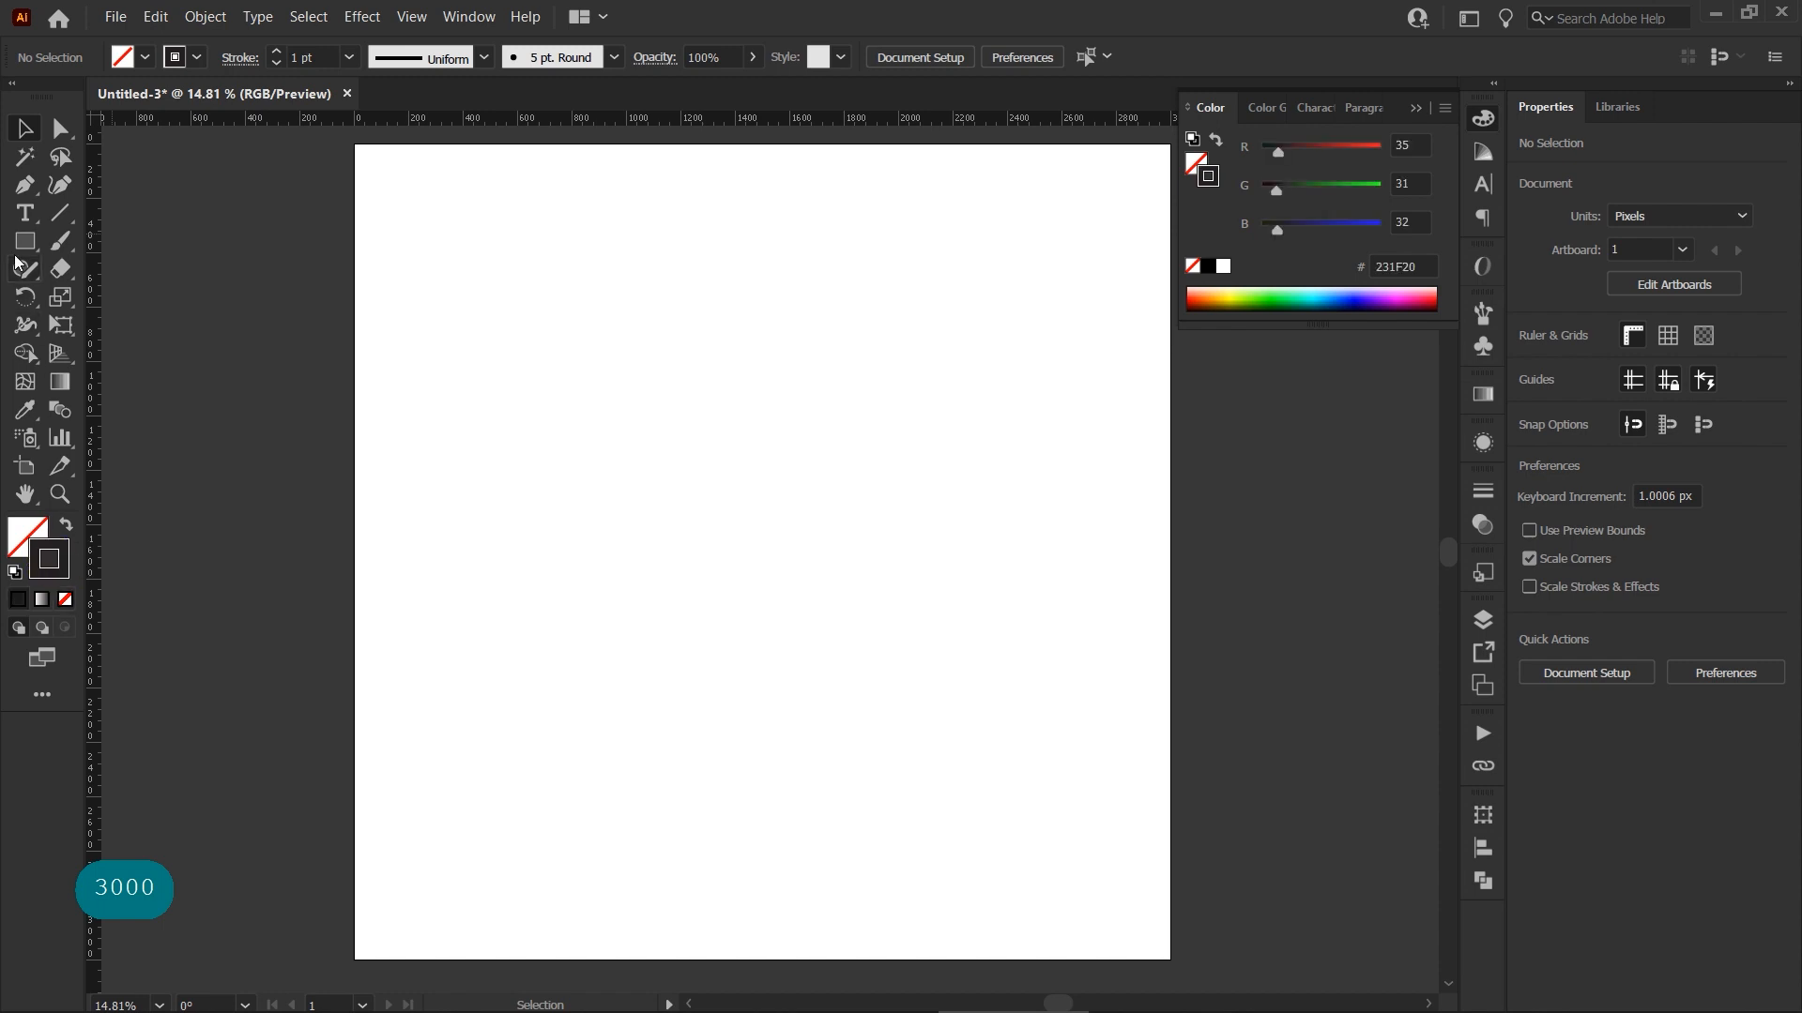
{"action": "left_click", "coordinate": [24, 185]}
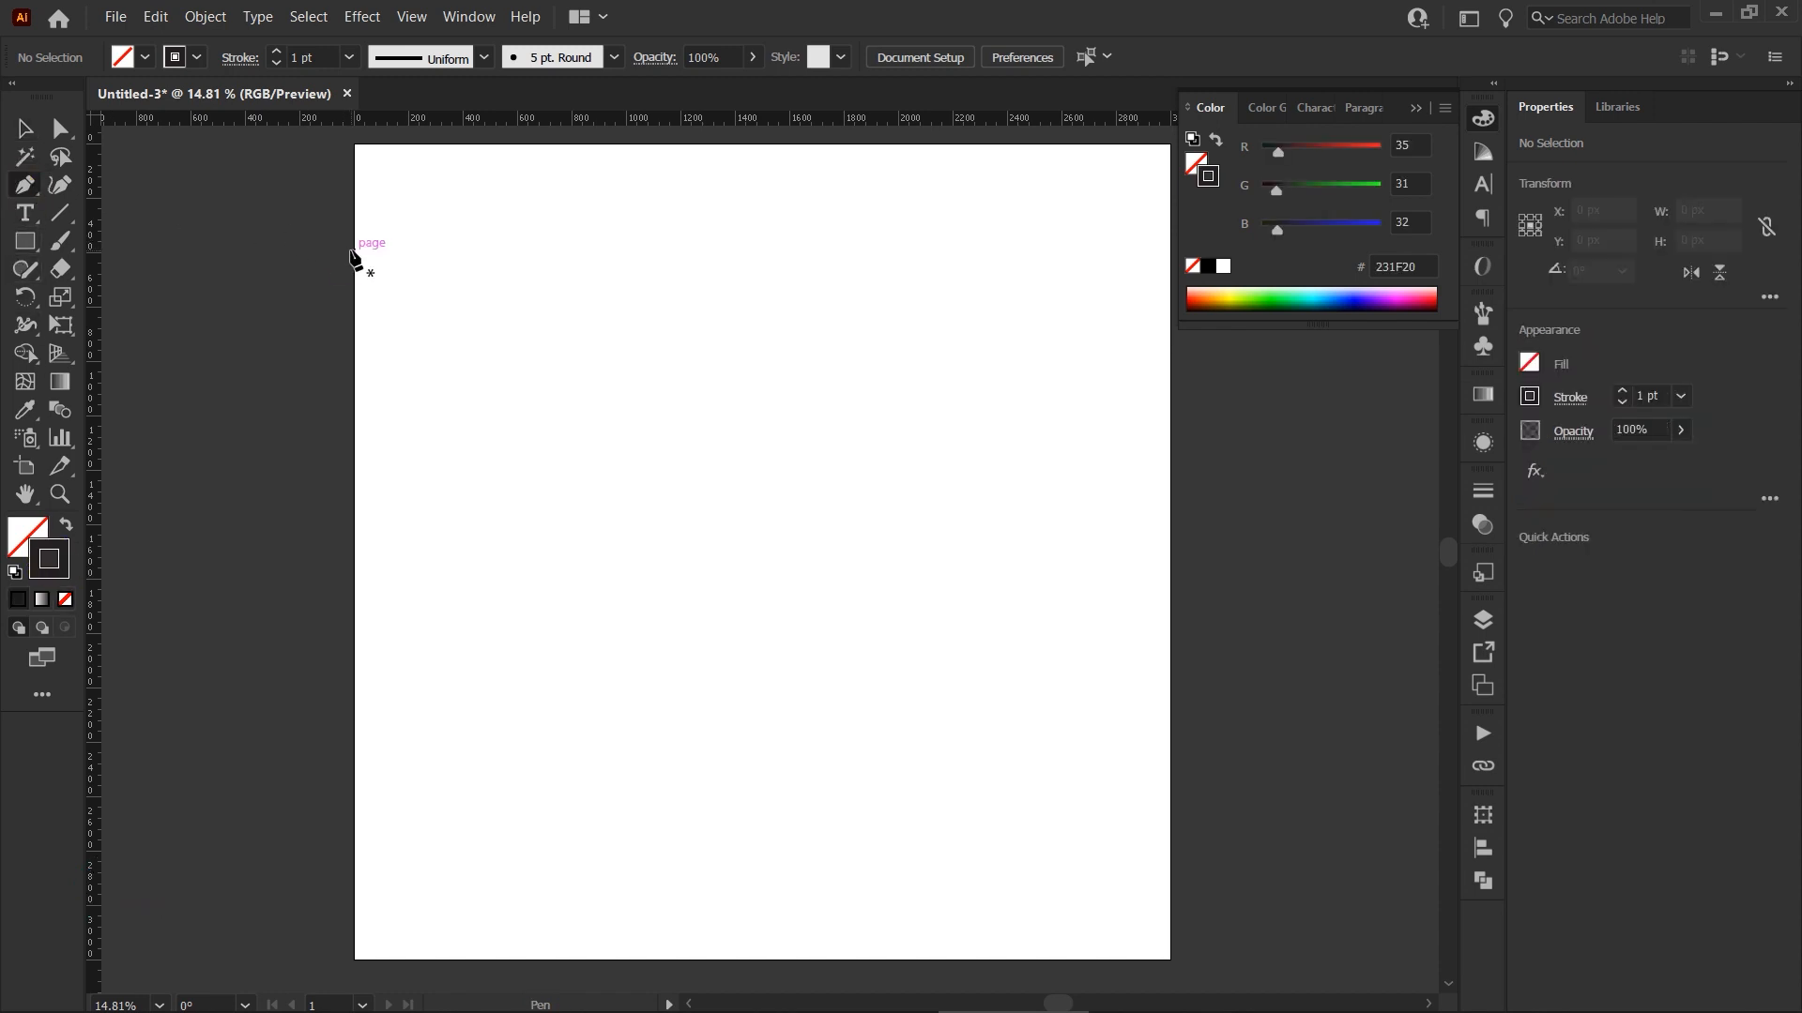
{"action": "left_click", "coordinate": [353, 250]}
{"action": "left_click", "coordinate": [1168, 385], "text": "shift"}
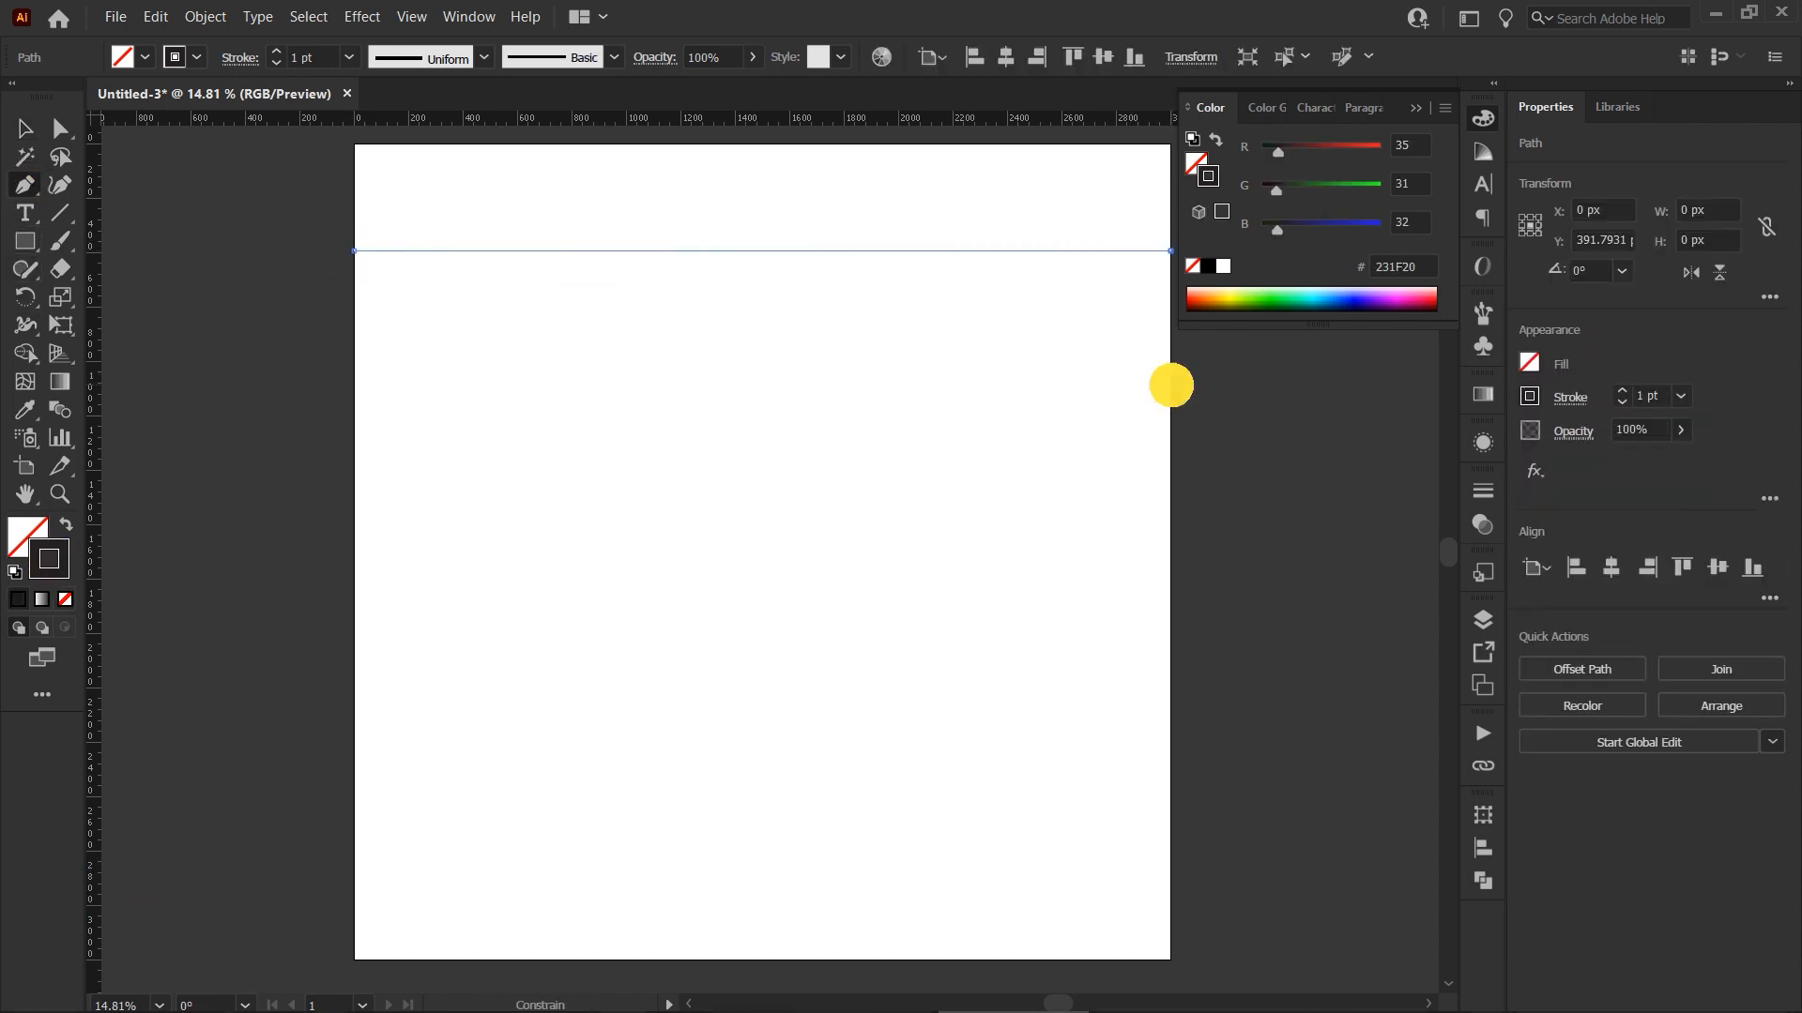
Set the horizontal line's stroke weight to 2 pt and collapse the color settings
{"action": "left_click", "coordinate": [19, 125]}
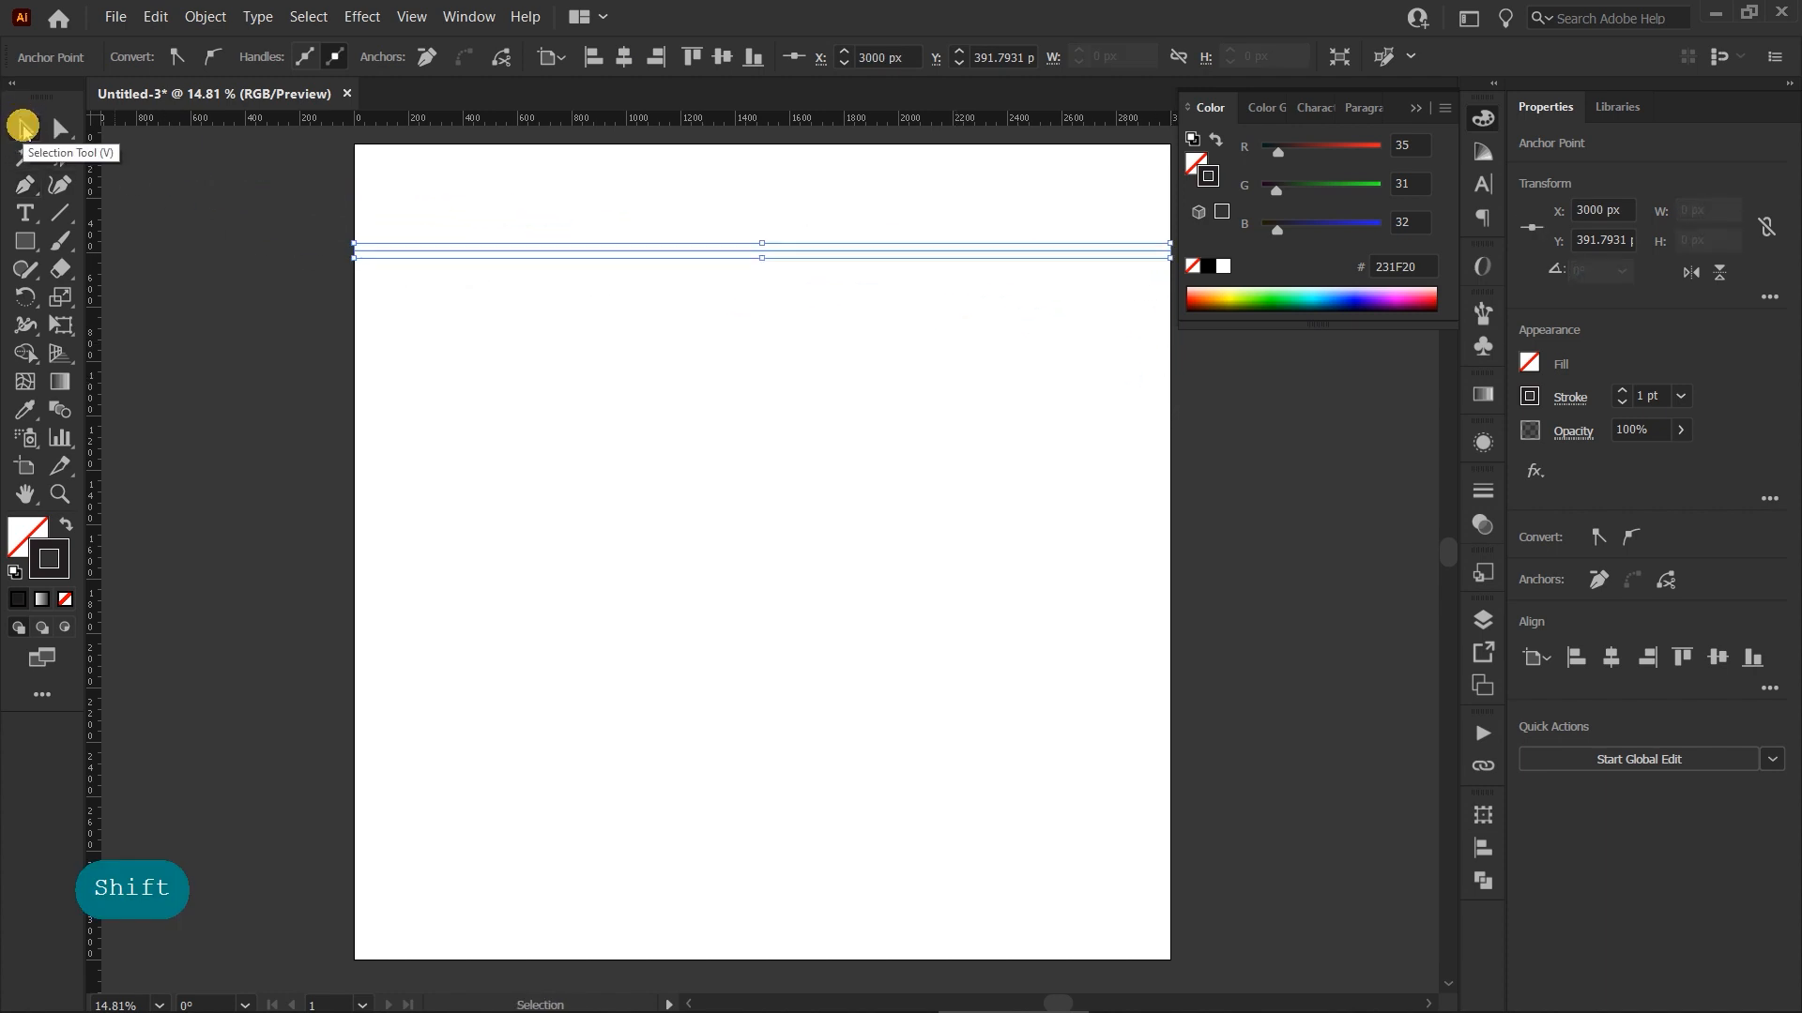
{"action": "left_click", "coordinate": [1621, 390]}
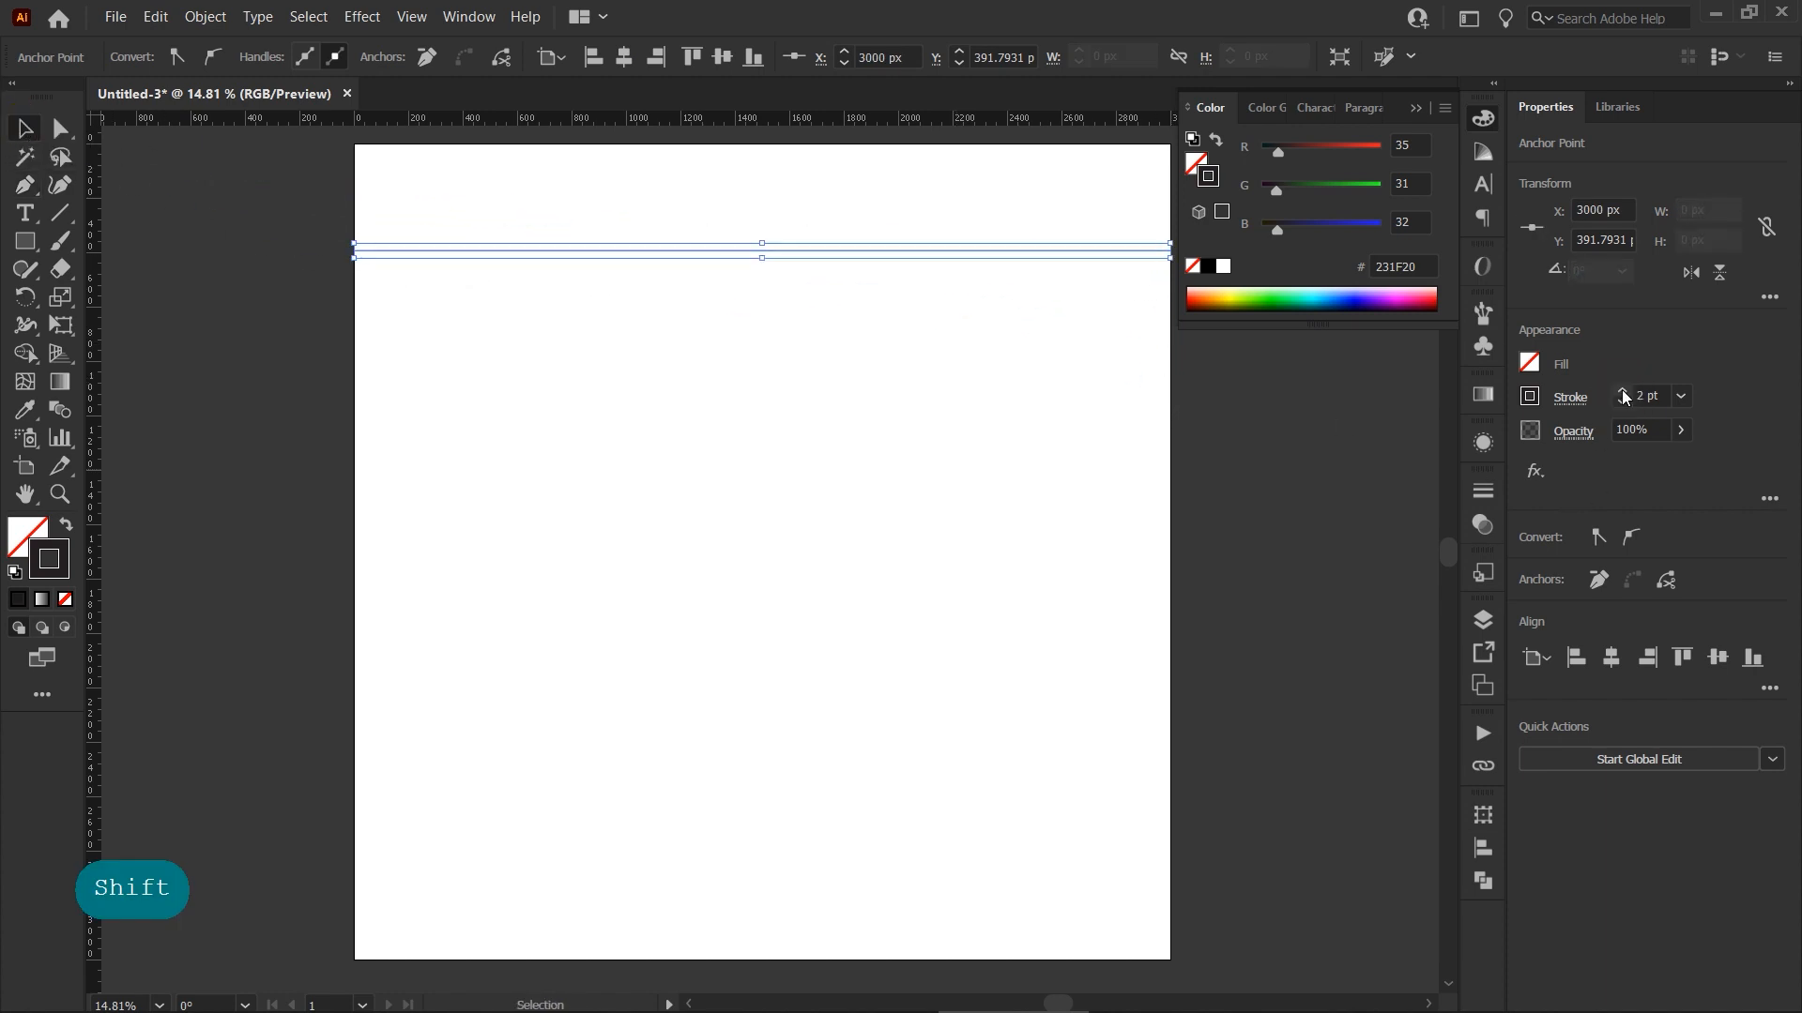
{"action": "left_click", "coordinate": [1416, 110]}
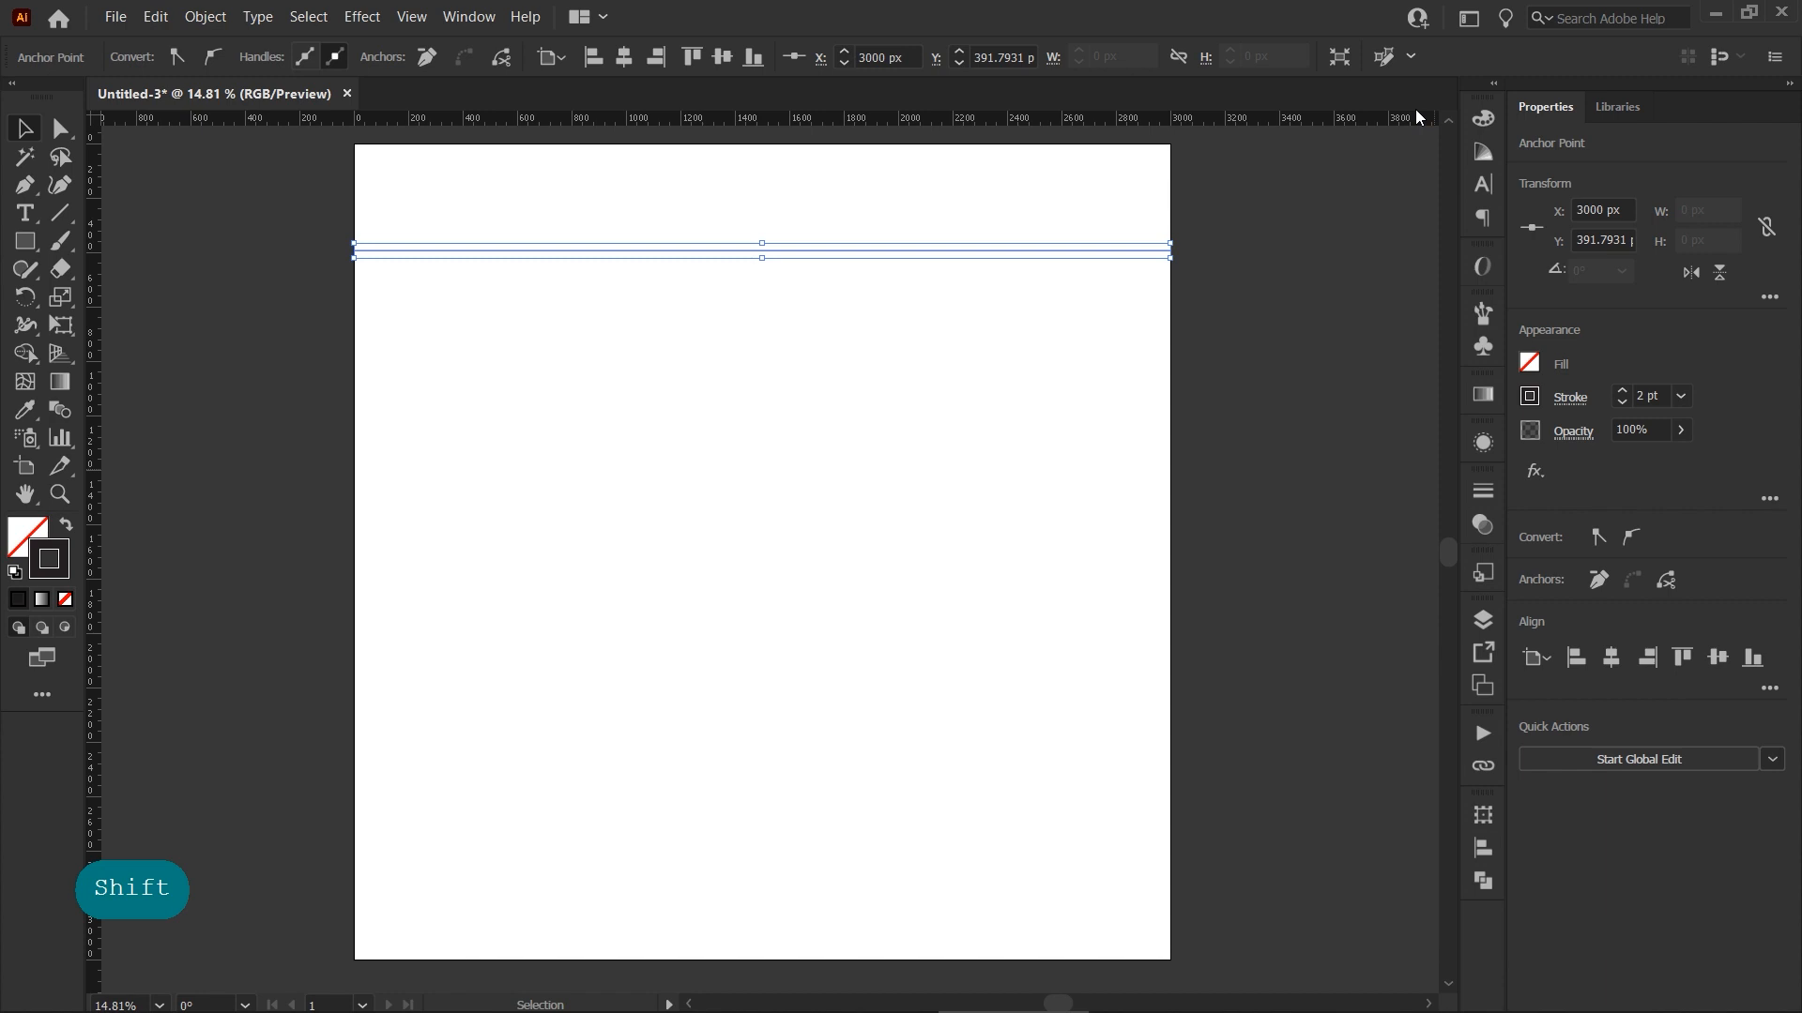
Apply a Zig Zag effect to the horizontal line with 14 px absolute size, 31 ridges per segment and smooth points
{"action": "left_click", "coordinate": [360, 19]}
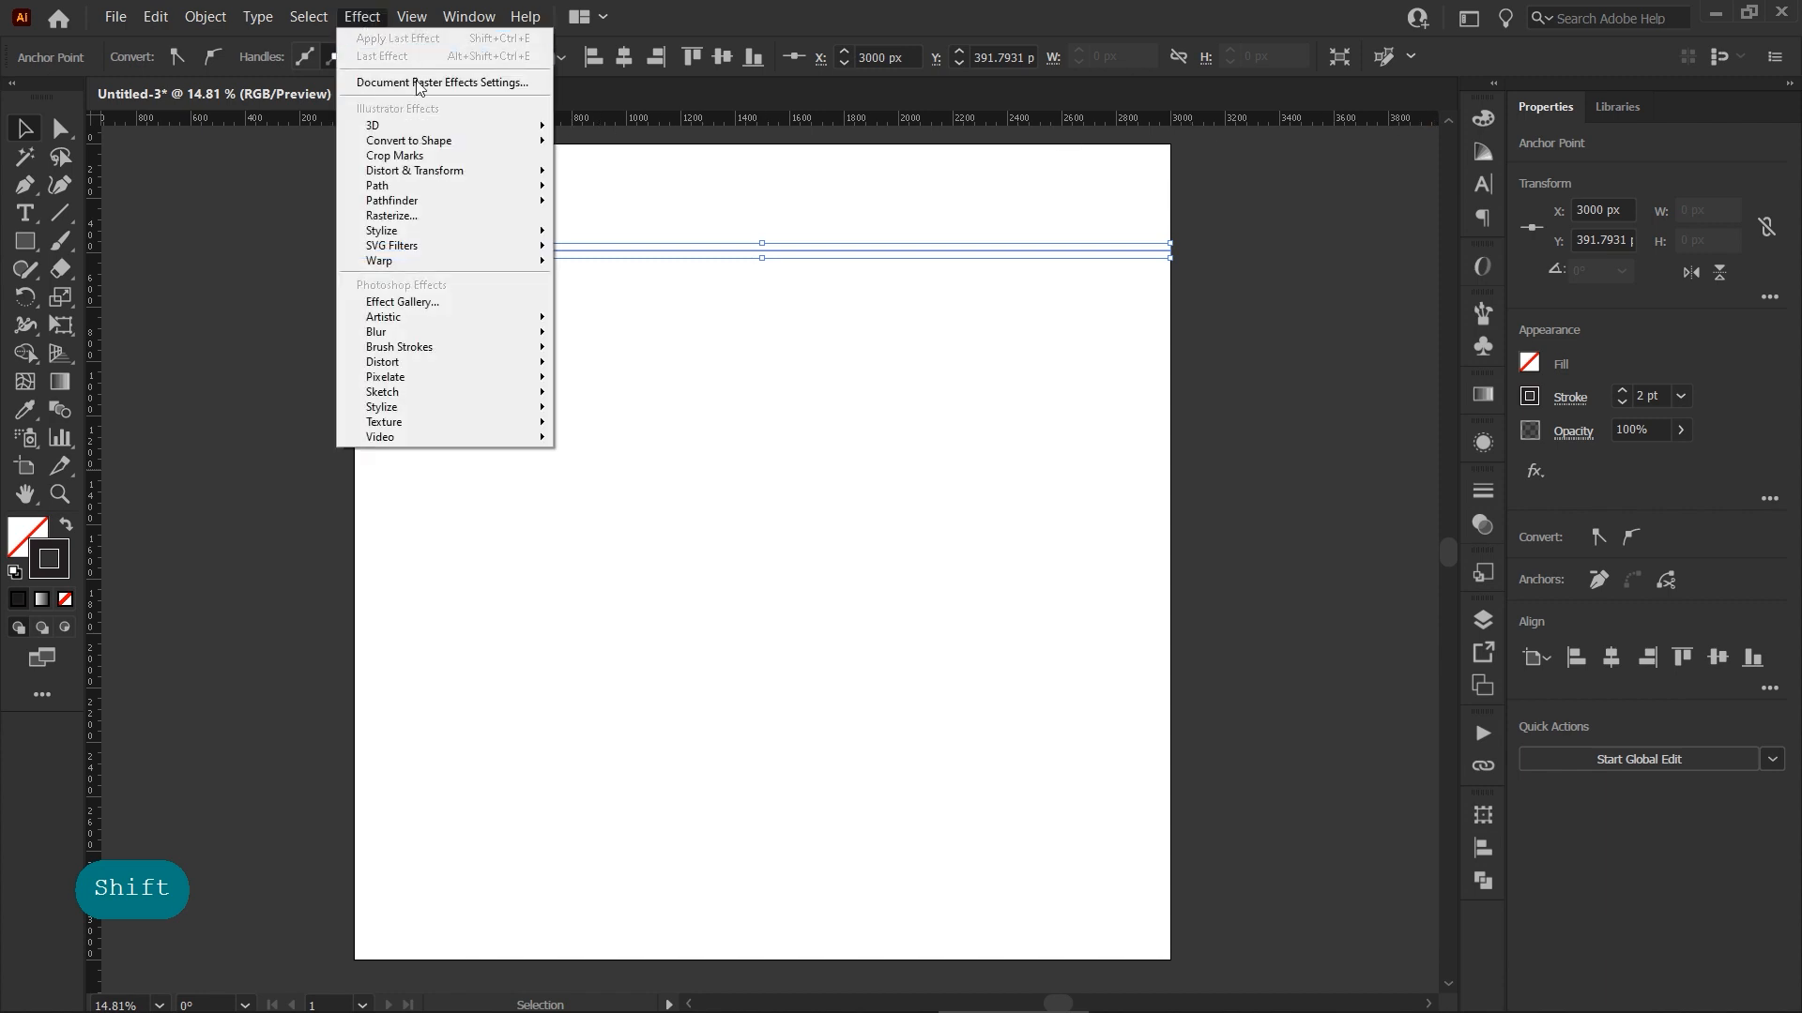
{"action": "mouse_move", "coordinate": [498, 172]}
{"action": "left_click", "coordinate": [605, 298]}
{"action": "left_click_drag", "start_coordinate": [869, 426], "coordinate": [892, 421]}
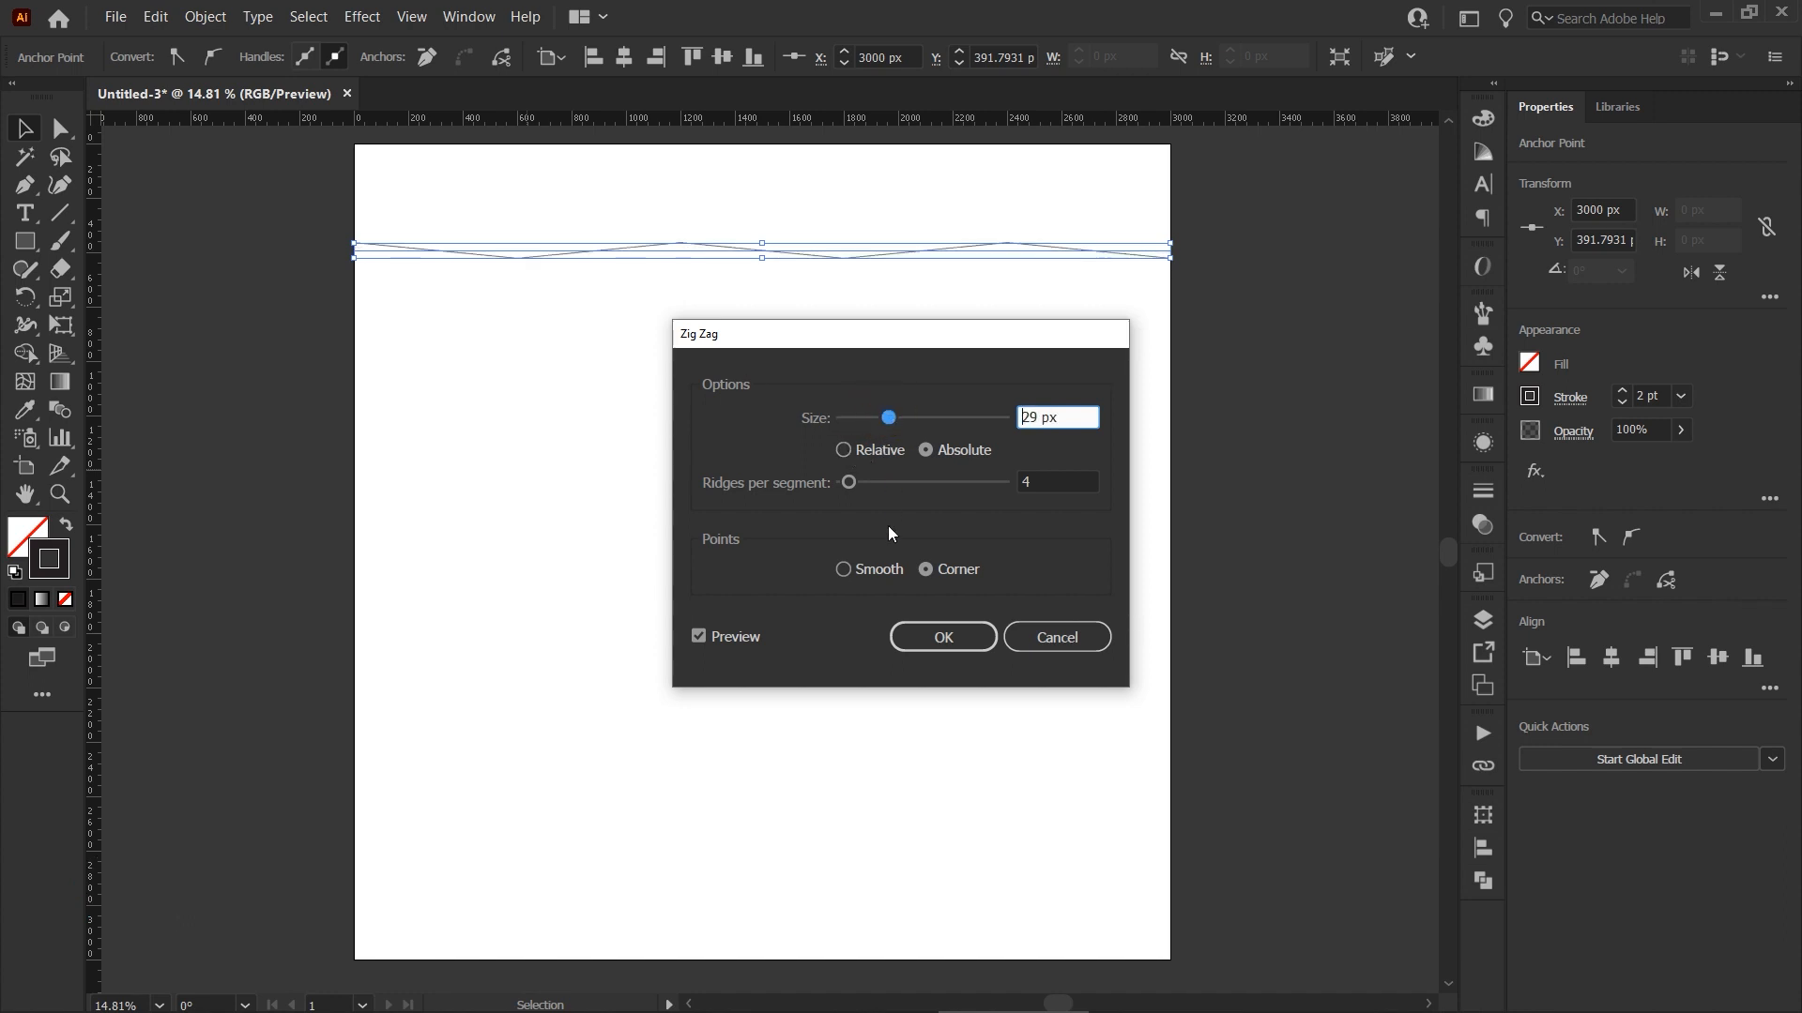
{"action": "left_click_drag", "start_coordinate": [849, 483], "coordinate": [897, 484]}
{"action": "left_click", "coordinate": [843, 570]}
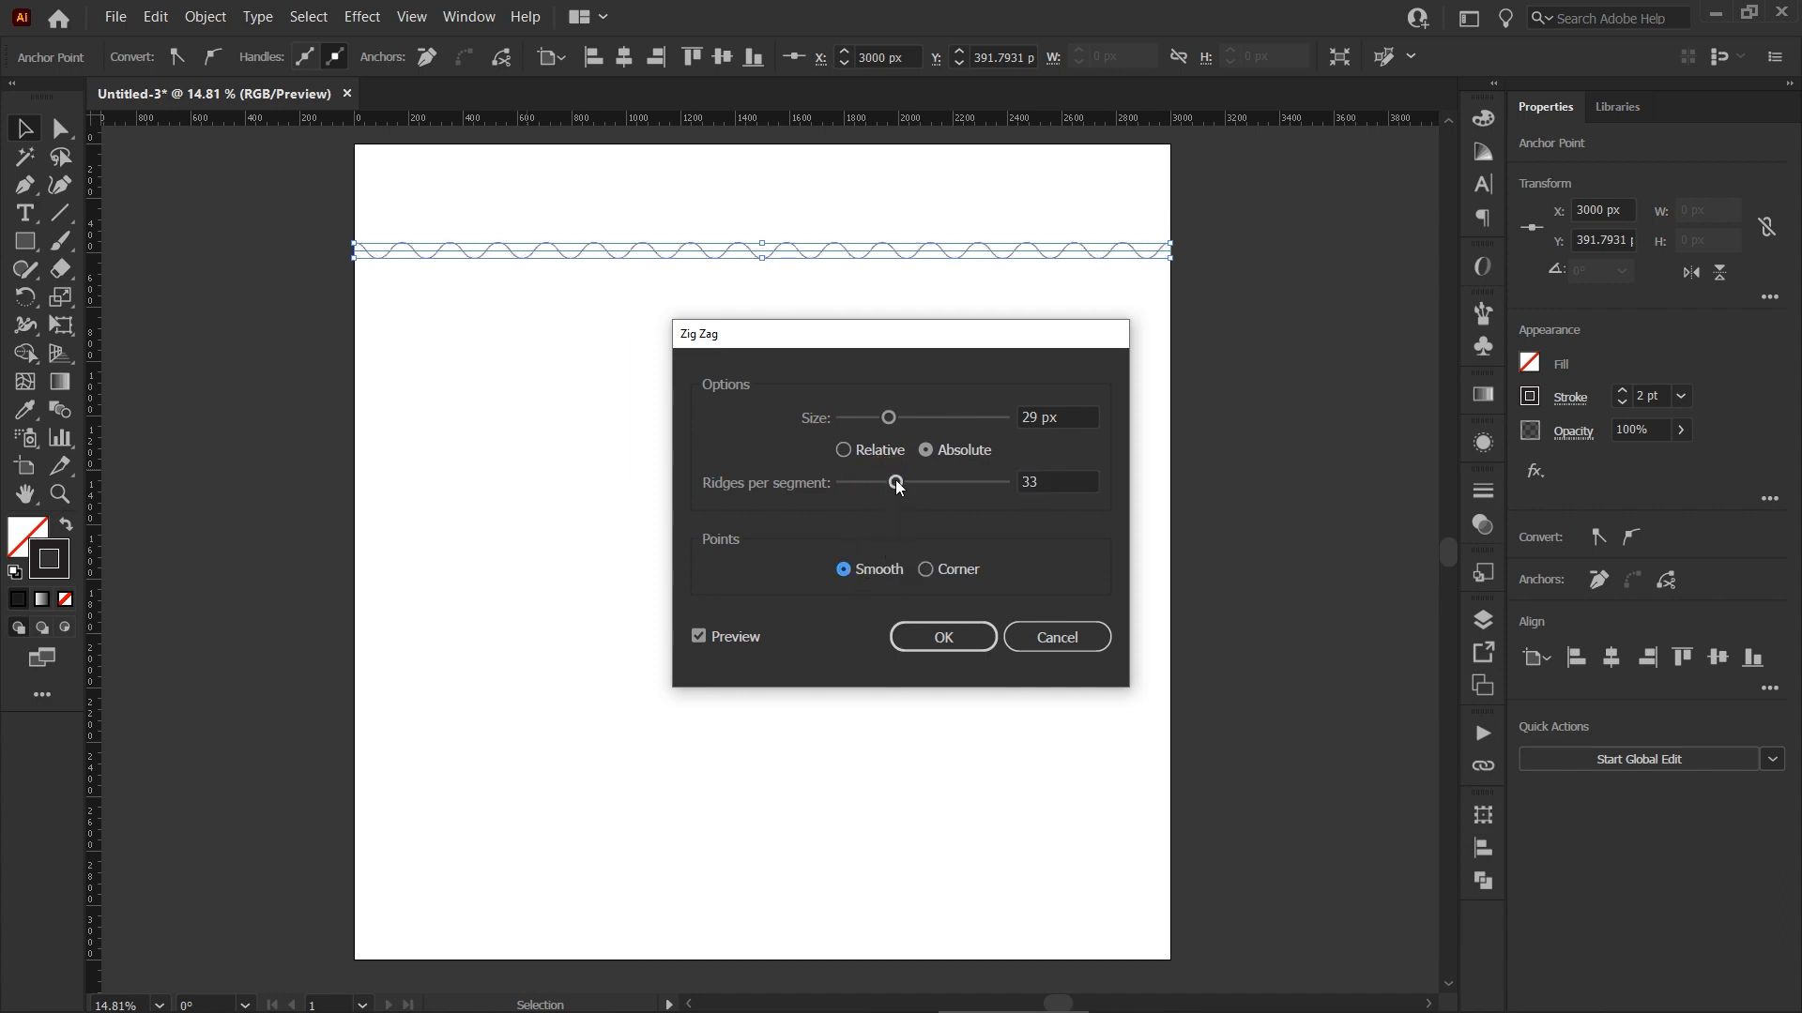
{"action": "left_click_drag", "start_coordinate": [888, 417], "coordinate": [866, 417]}
{"action": "left_click_drag", "start_coordinate": [895, 483], "coordinate": [892, 483]}
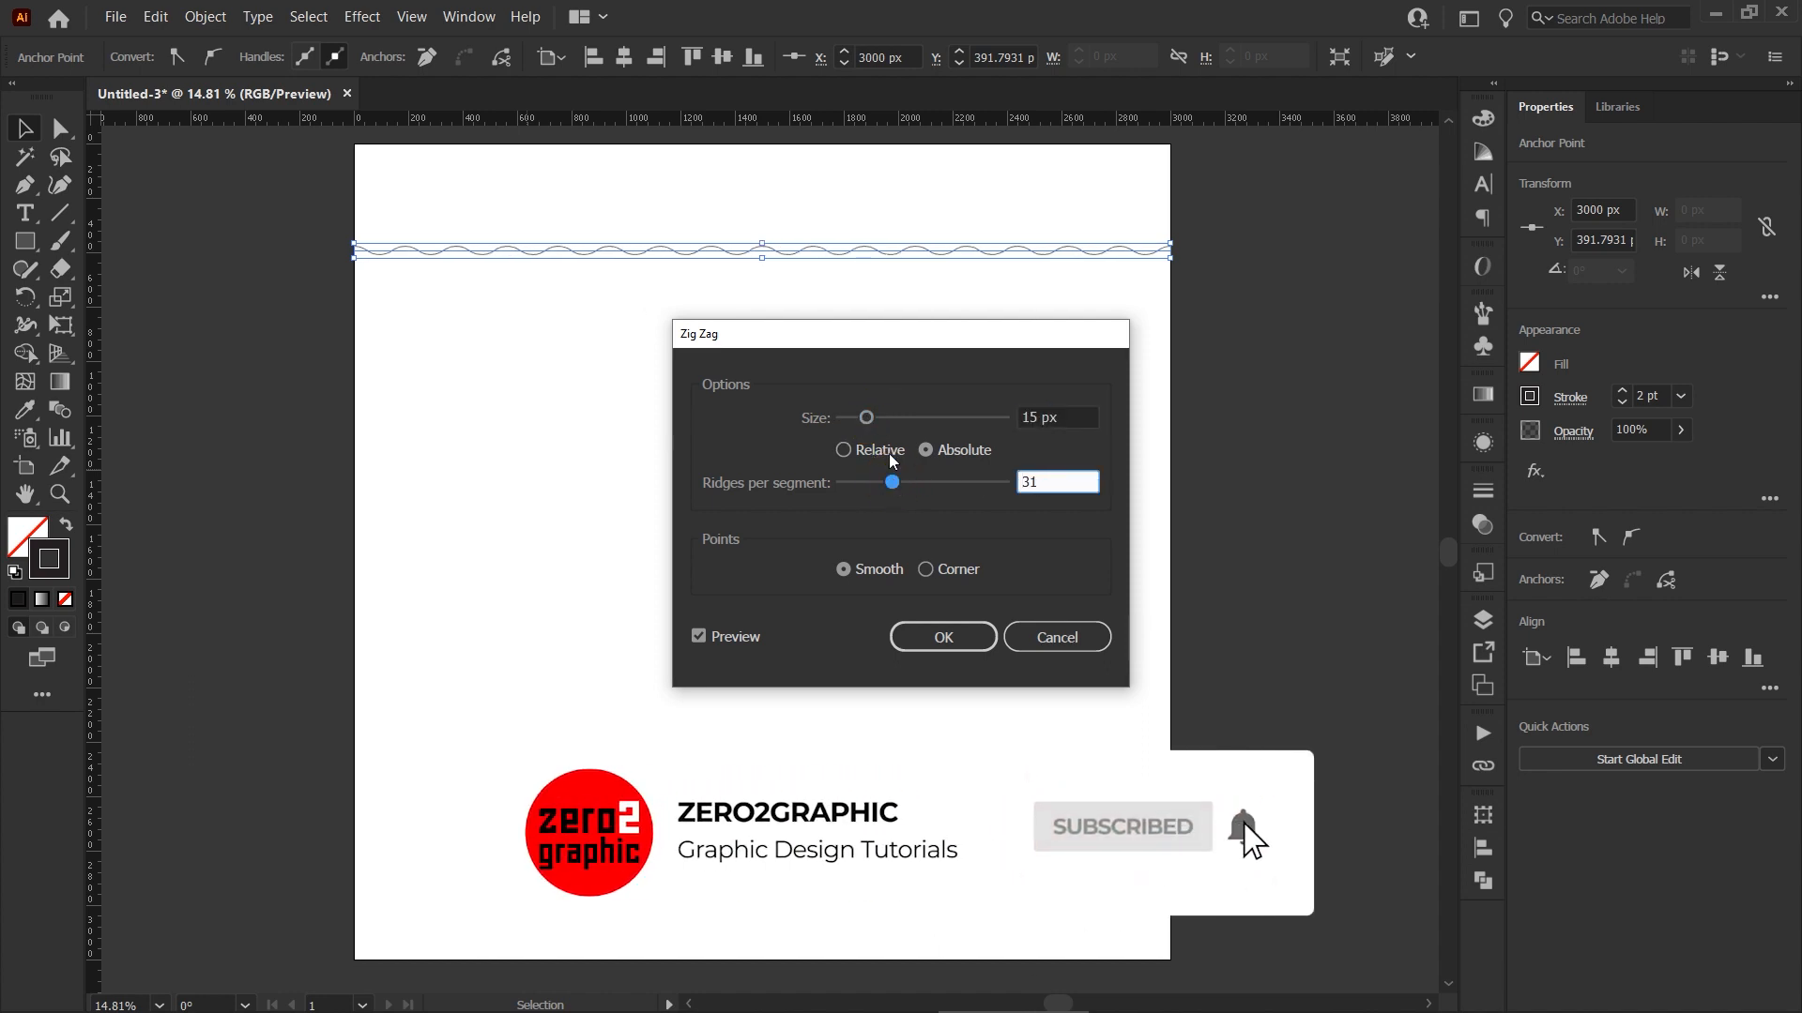
{"action": "left_click", "coordinate": [865, 417]}
{"action": "left_click_drag", "start_coordinate": [866, 418], "coordinate": [864, 417]}
{"action": "left_click", "coordinate": [863, 418]}
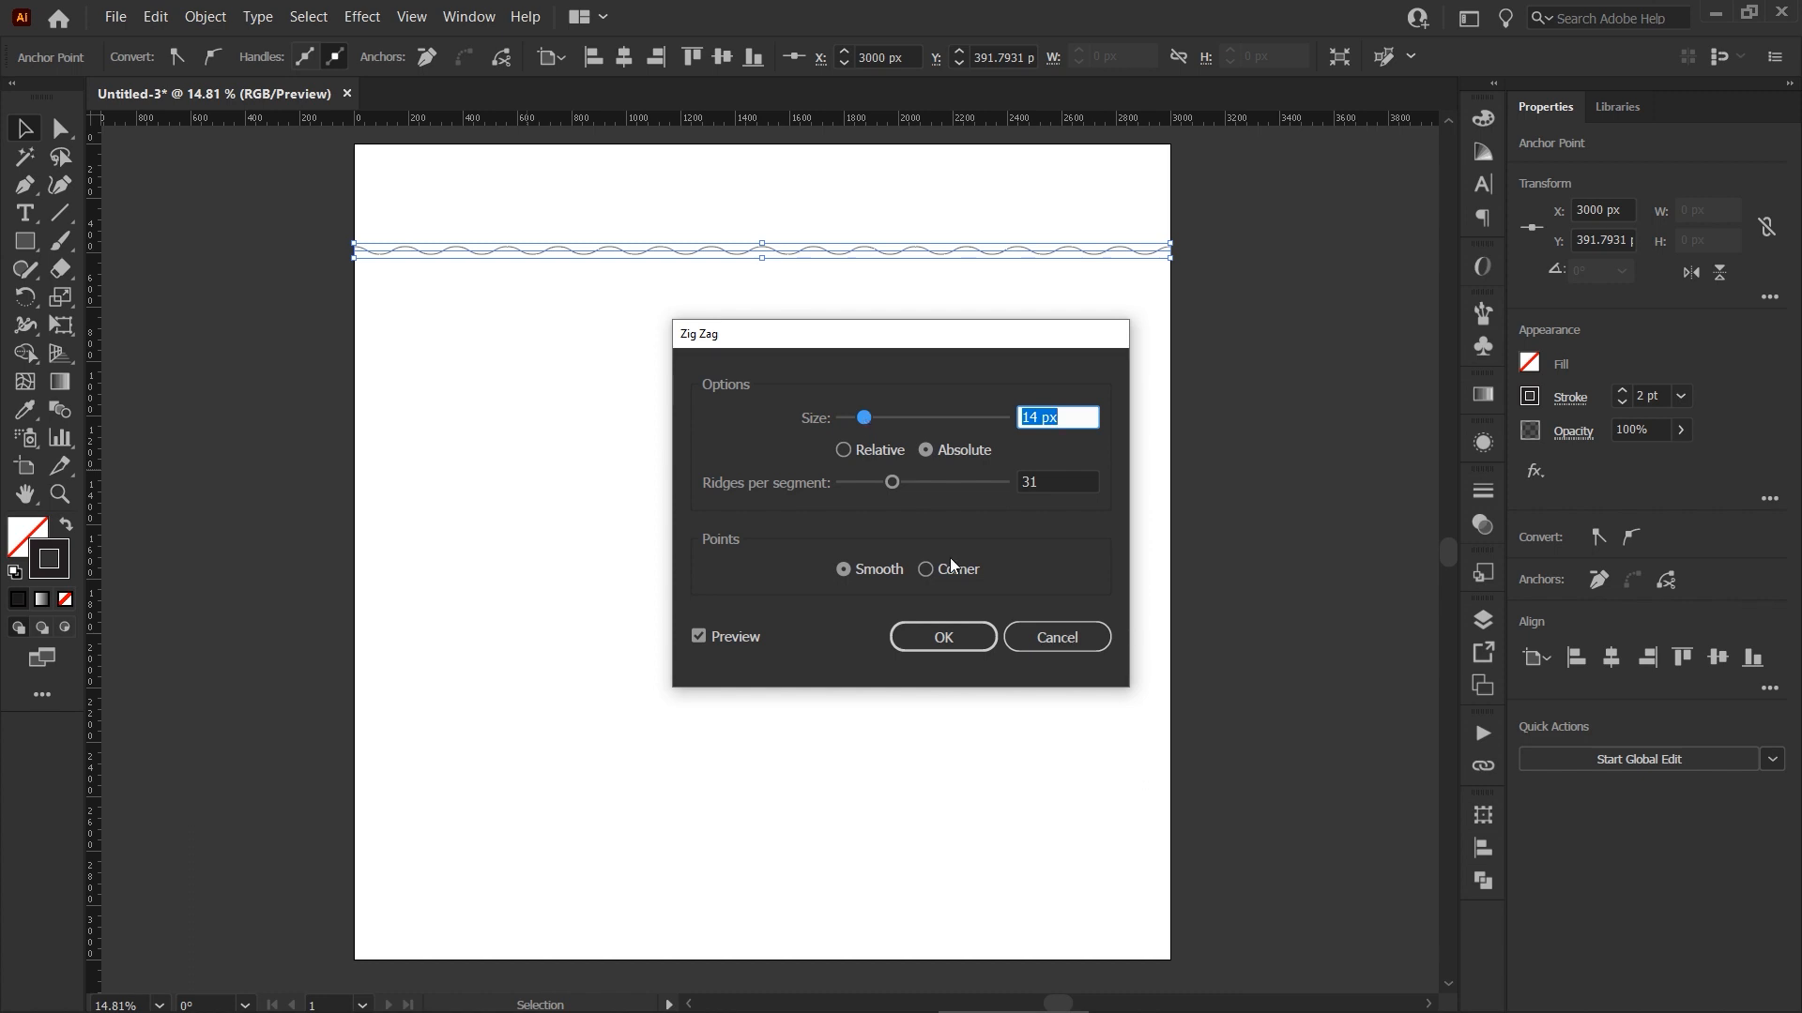
{"action": "left_click", "coordinate": [949, 635]}
{"action": "left_click", "coordinate": [945, 418]}
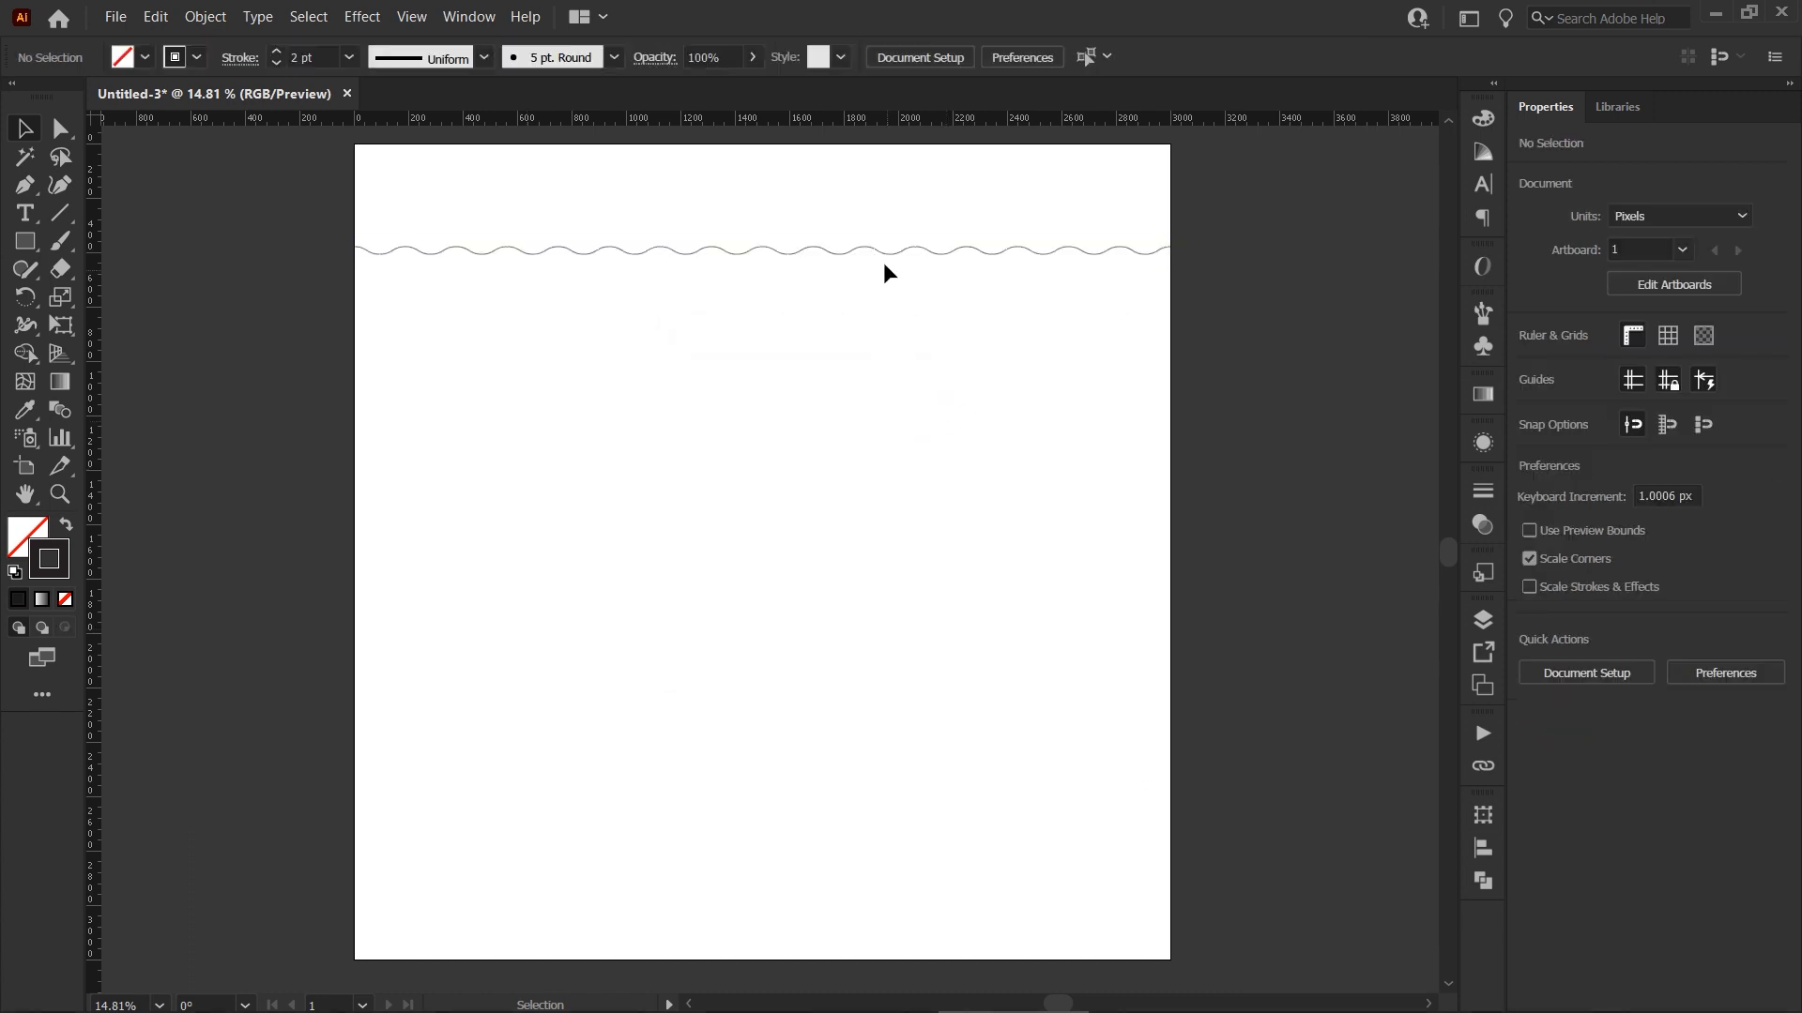
Move the wavy line to the artboard's top edge and place a copy of it along the bottom edge
{"action": "mouse_move", "coordinate": [882, 255]}
{"action": "left_mouse_down"}
{"action": "mouse_move", "coordinate": [880, 147]}
{"action": "mouse_move", "coordinate": [900, 960]}
{"action": "left_mouse_up"}
{"action": "left_click", "coordinate": [881, 728]}
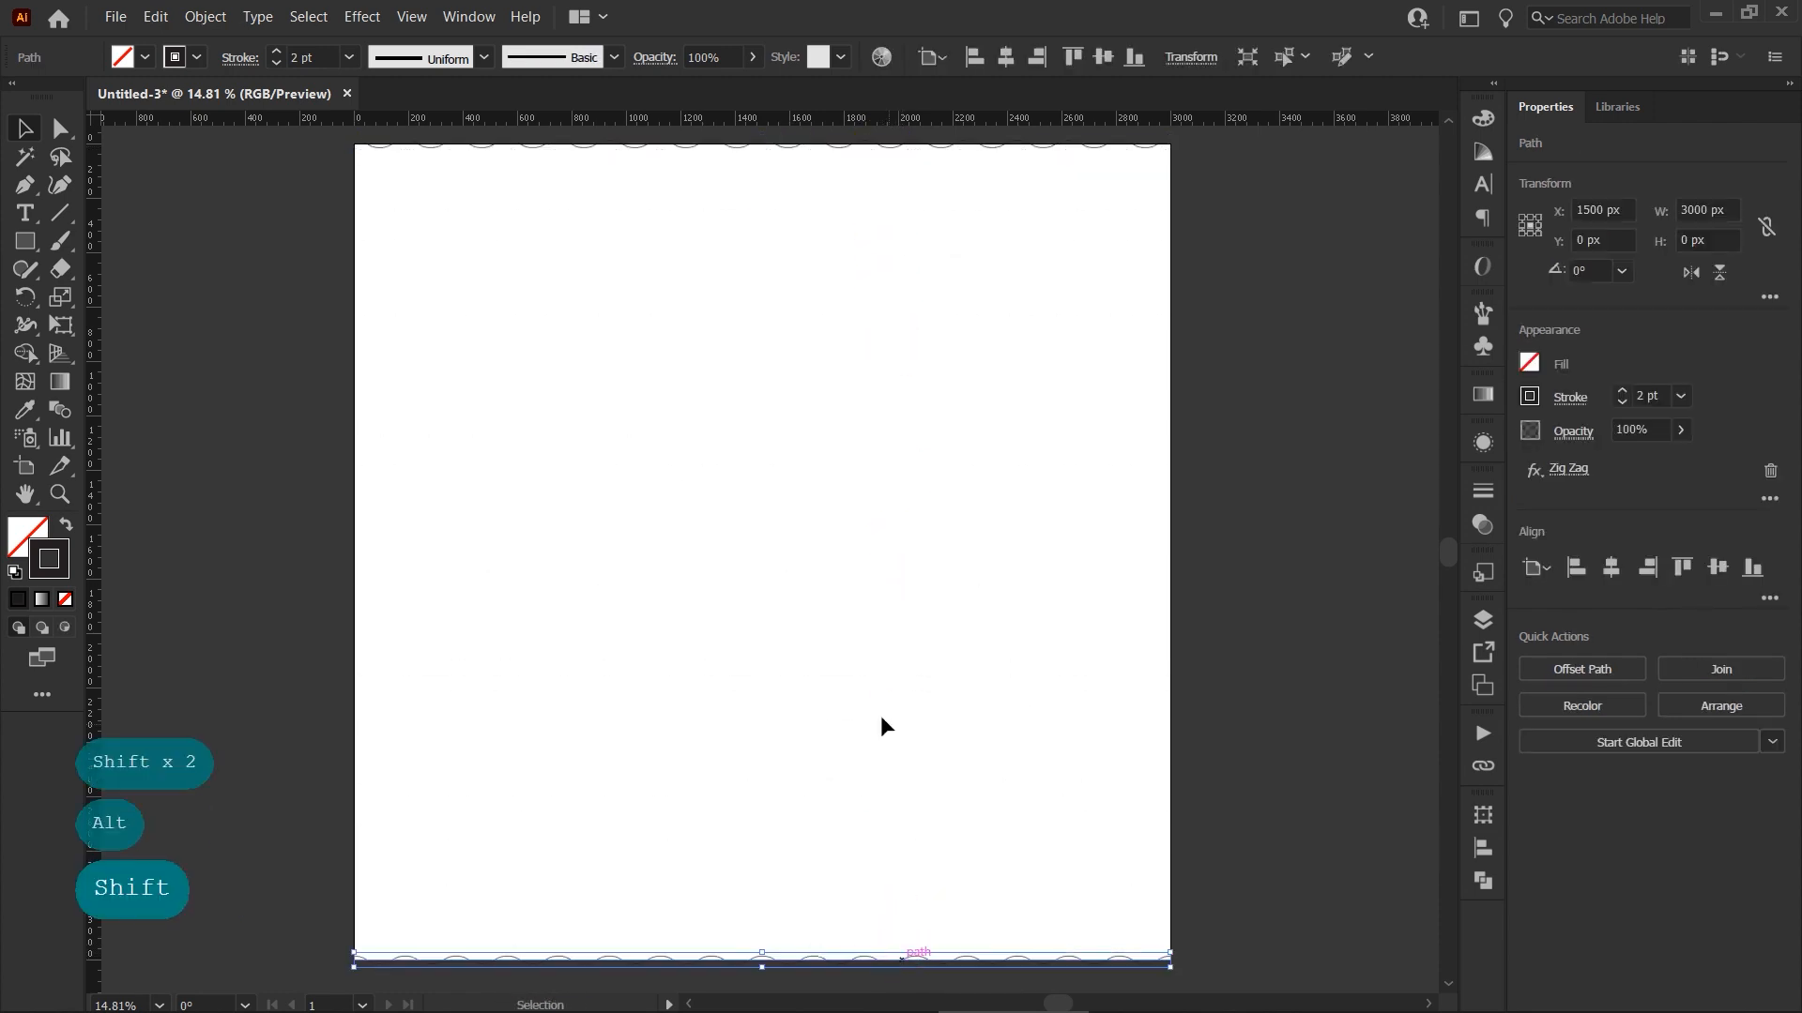
Blend the top and bottom wavy lines using Specified Steps spacing with 250 steps
{"action": "left_click", "coordinate": [60, 411]}
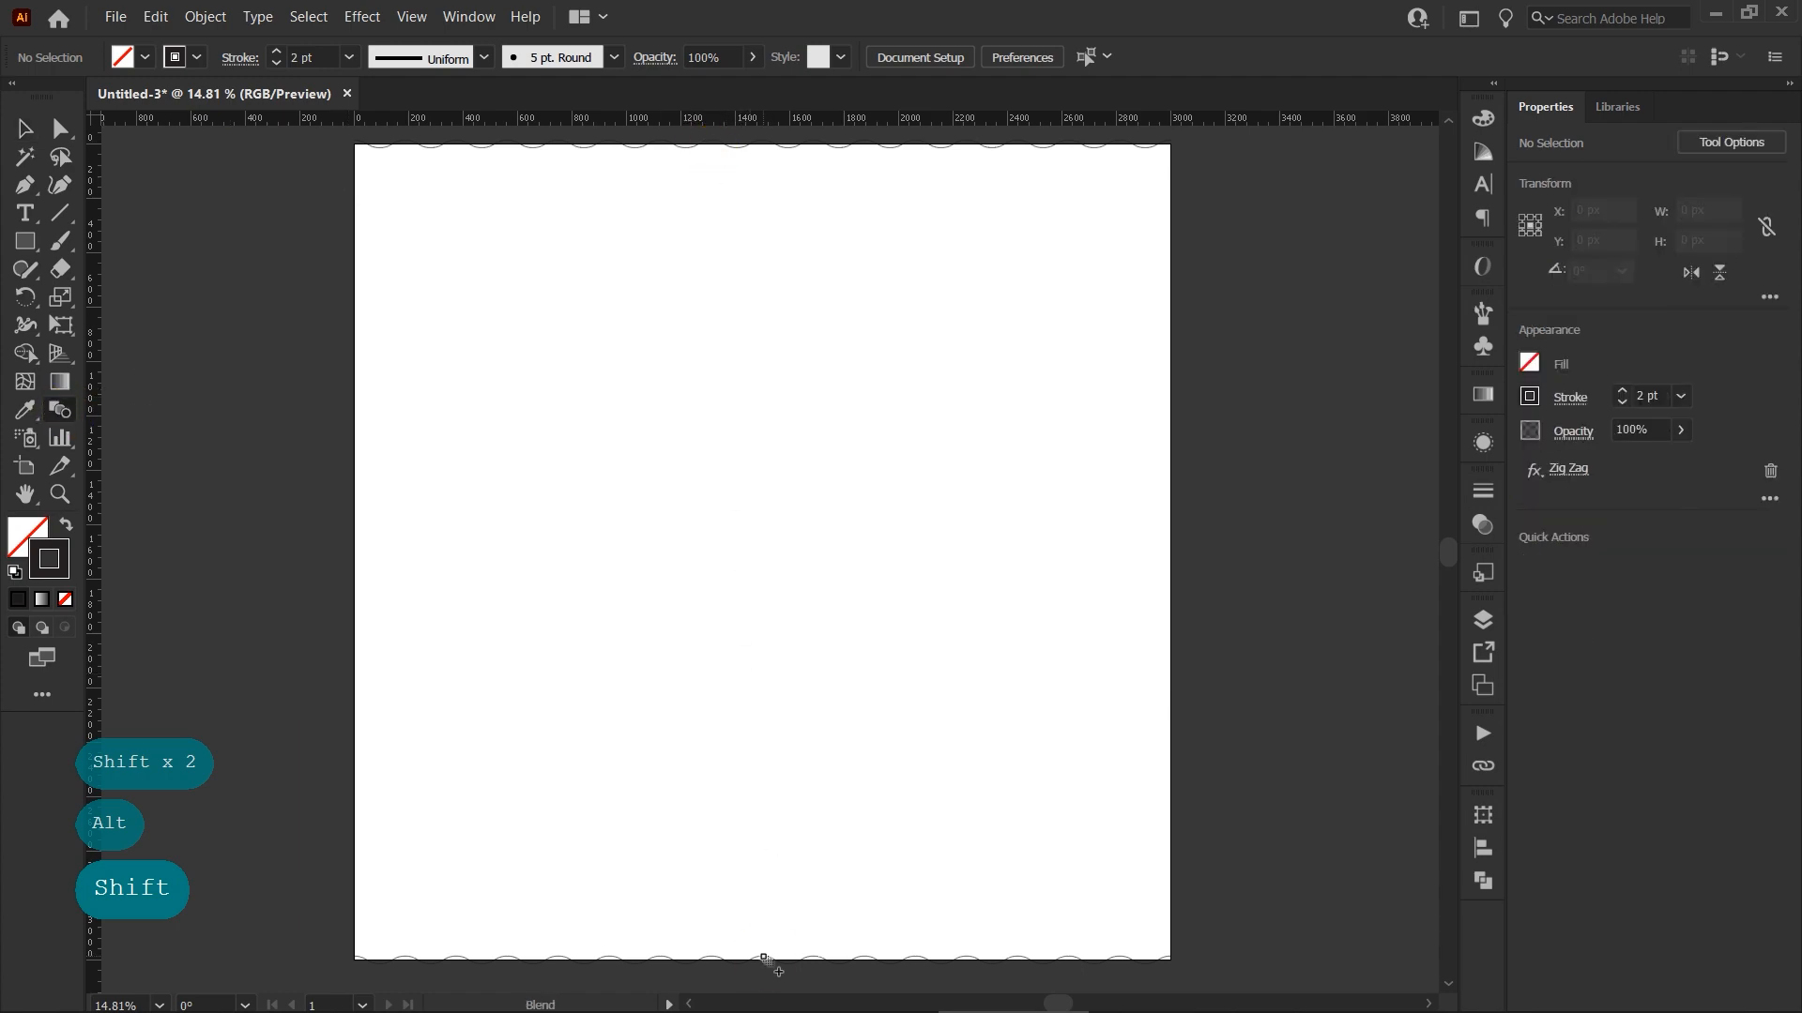
{"action": "left_click", "coordinate": [766, 958]}
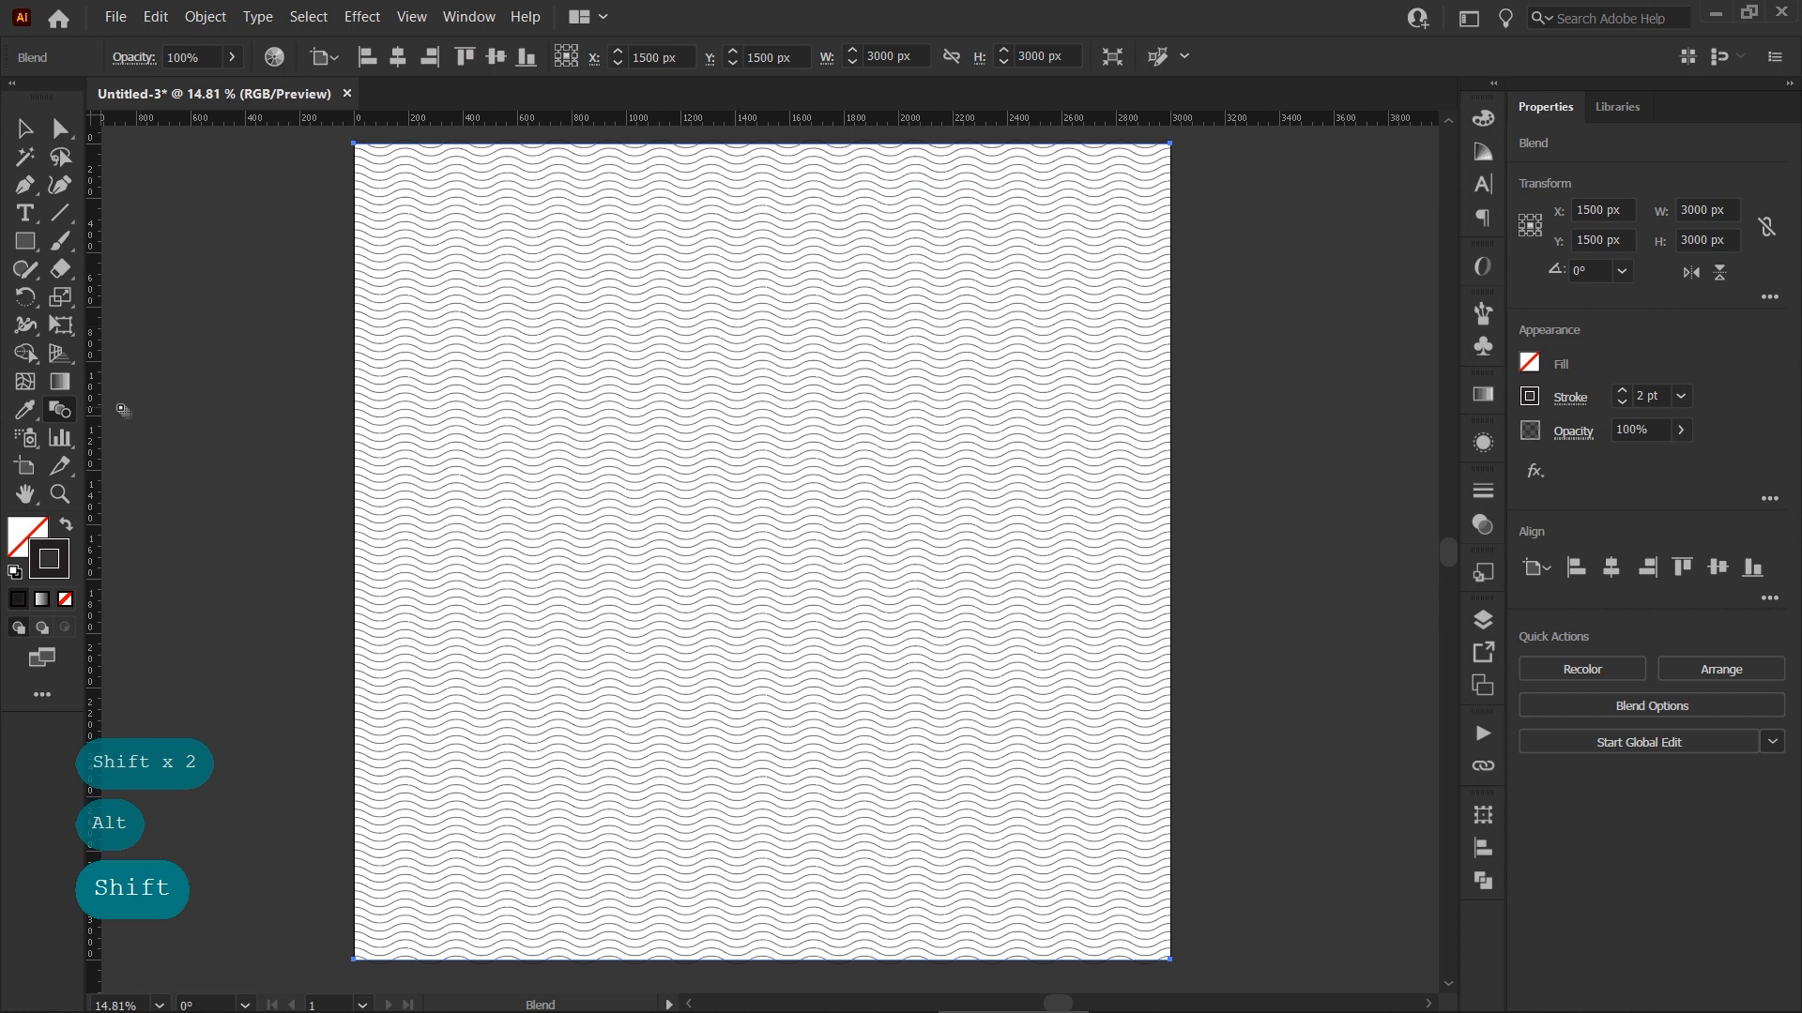
{"action": "double_click", "coordinate": [61, 413]}
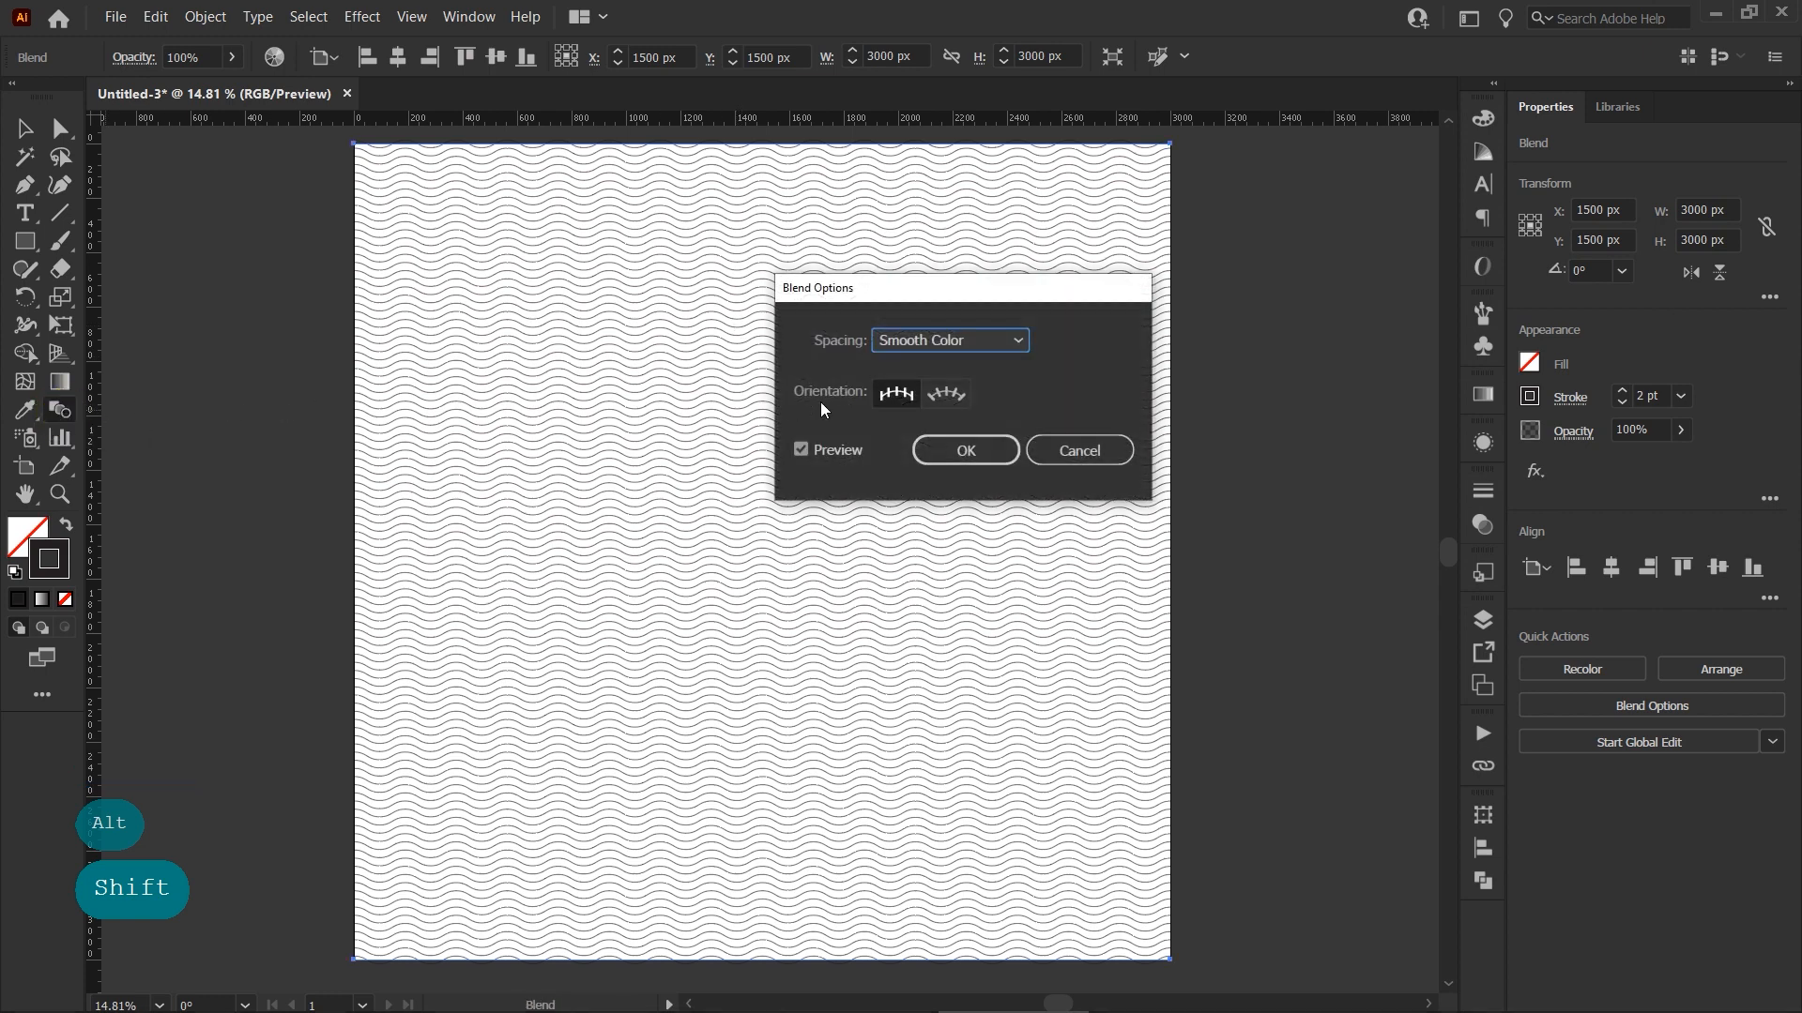
{"action": "left_click", "coordinate": [953, 345]}
{"action": "left_click", "coordinate": [963, 391]}
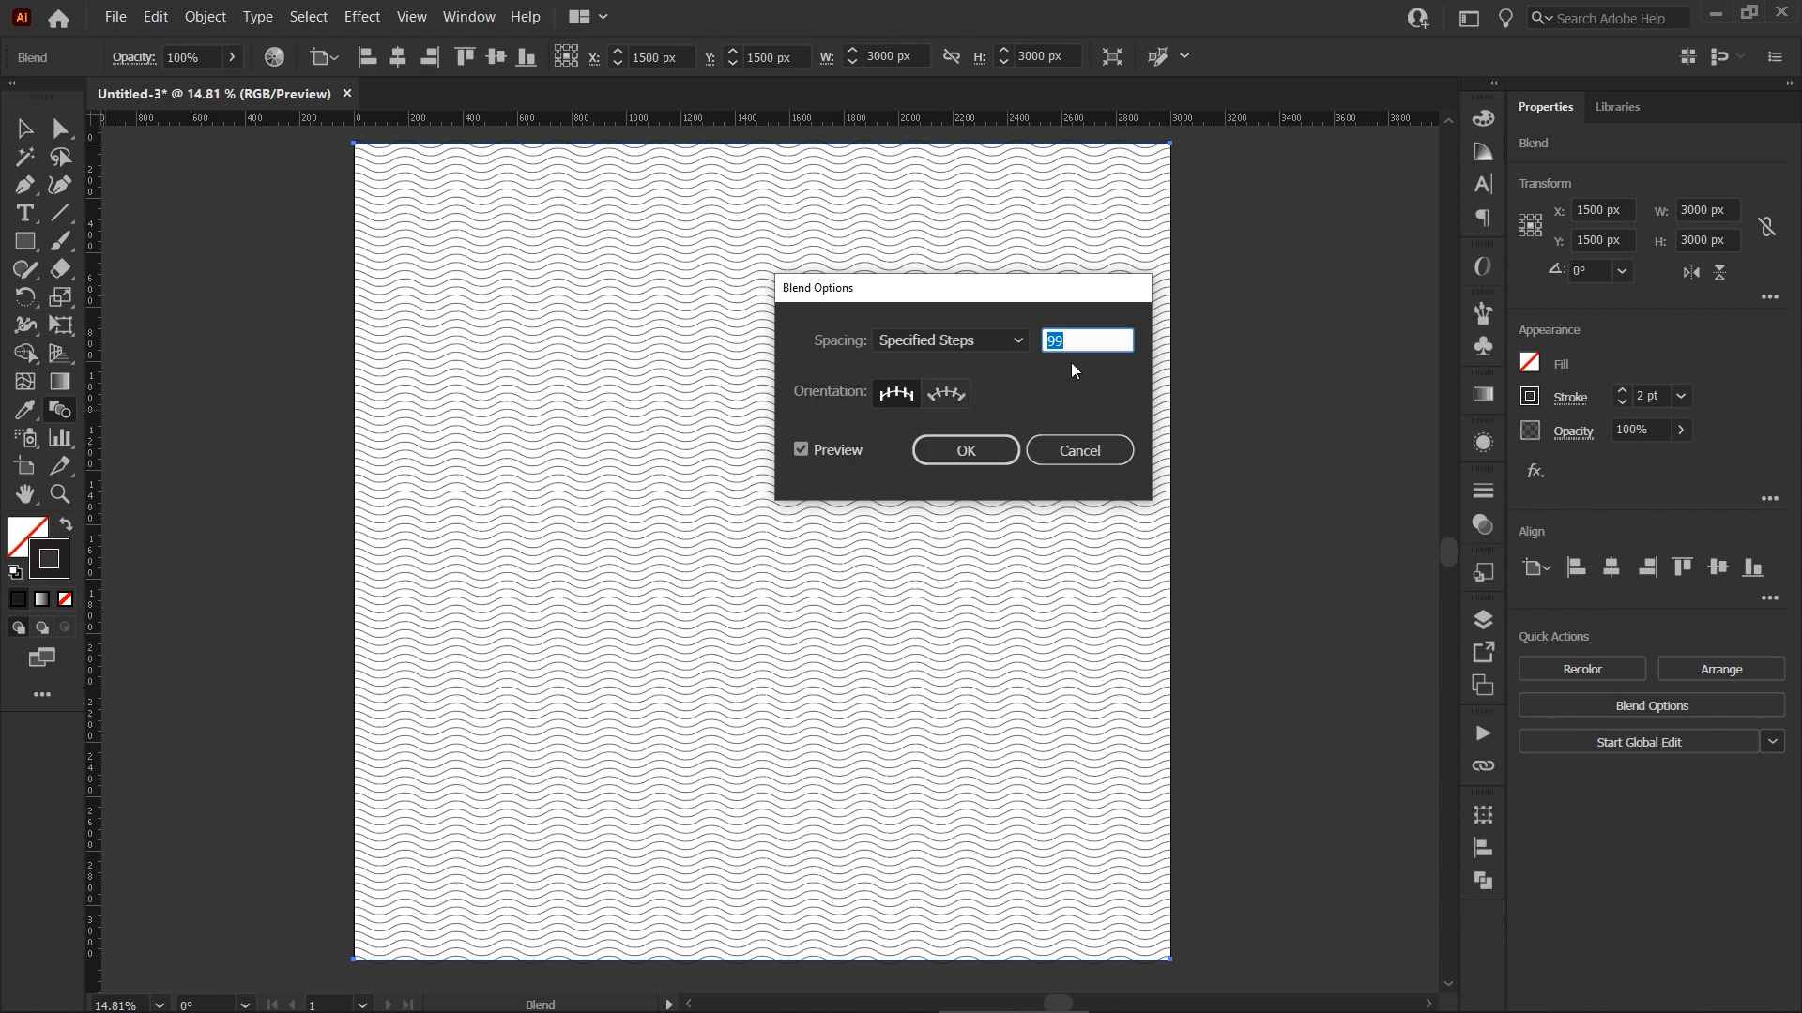
{"action": "type", "text": "250"}
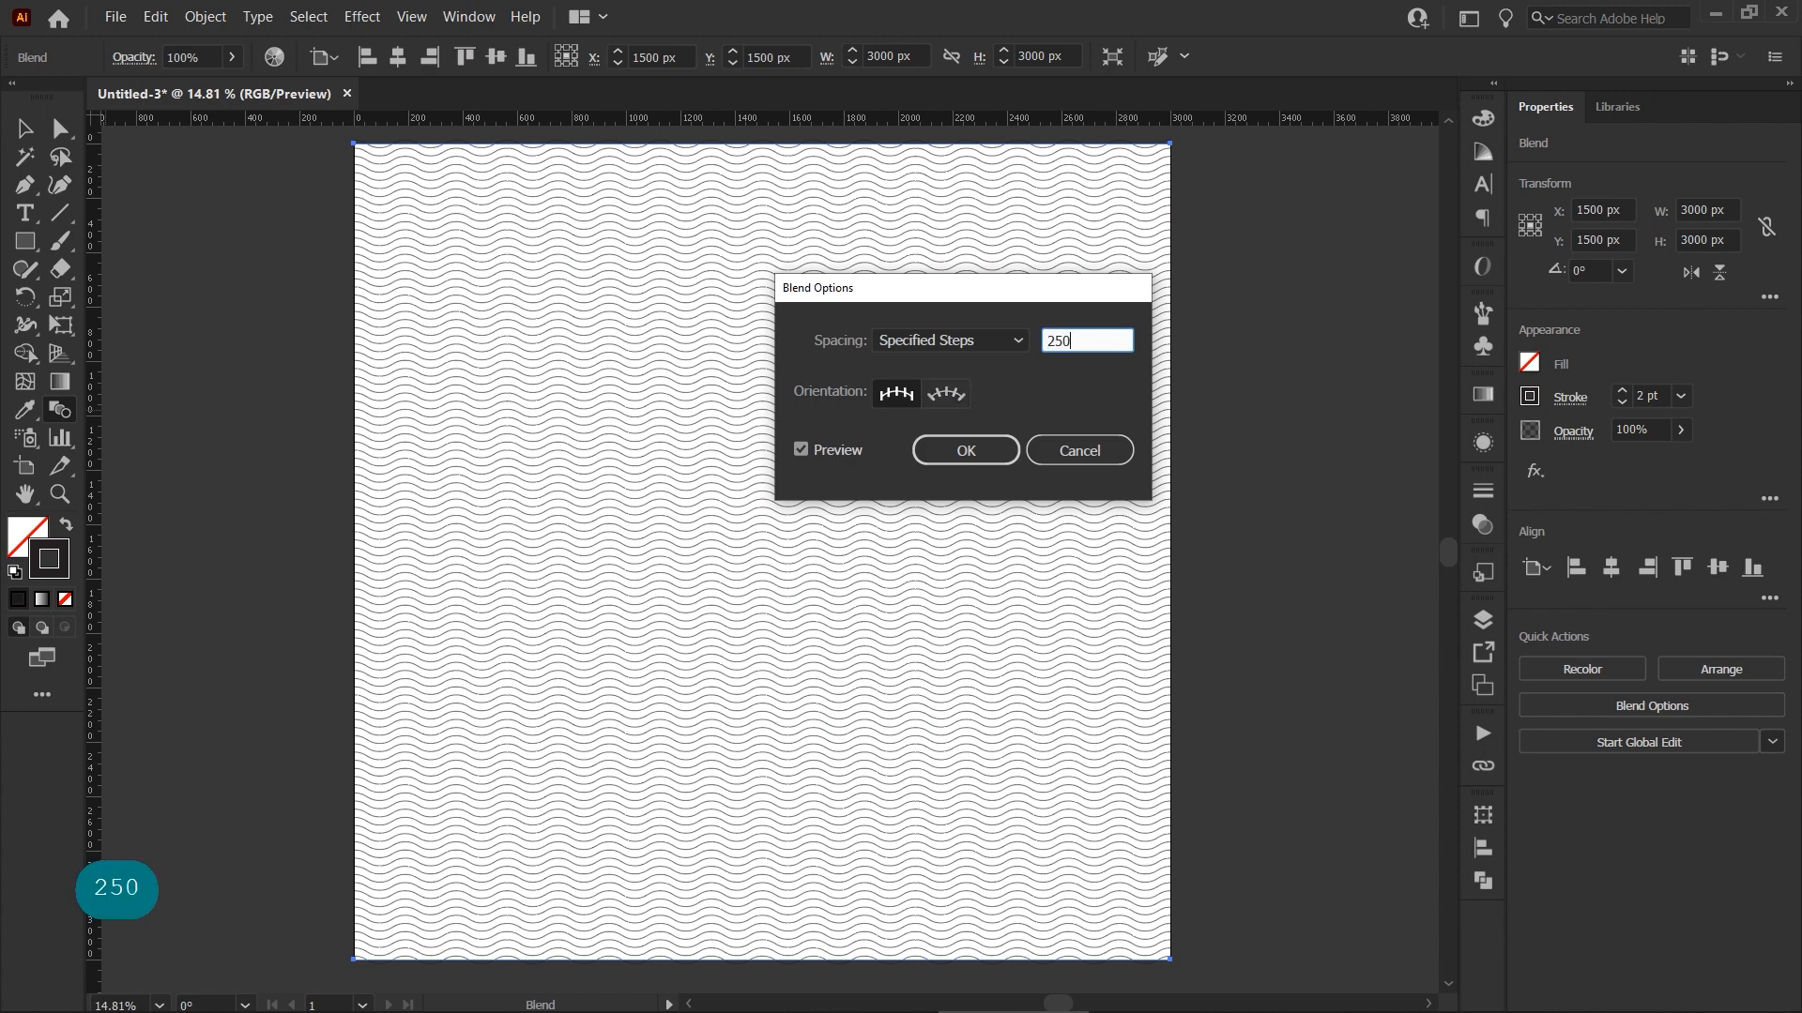
{"action": "left_click", "coordinate": [842, 449]}
{"action": "left_click", "coordinate": [842, 449]}
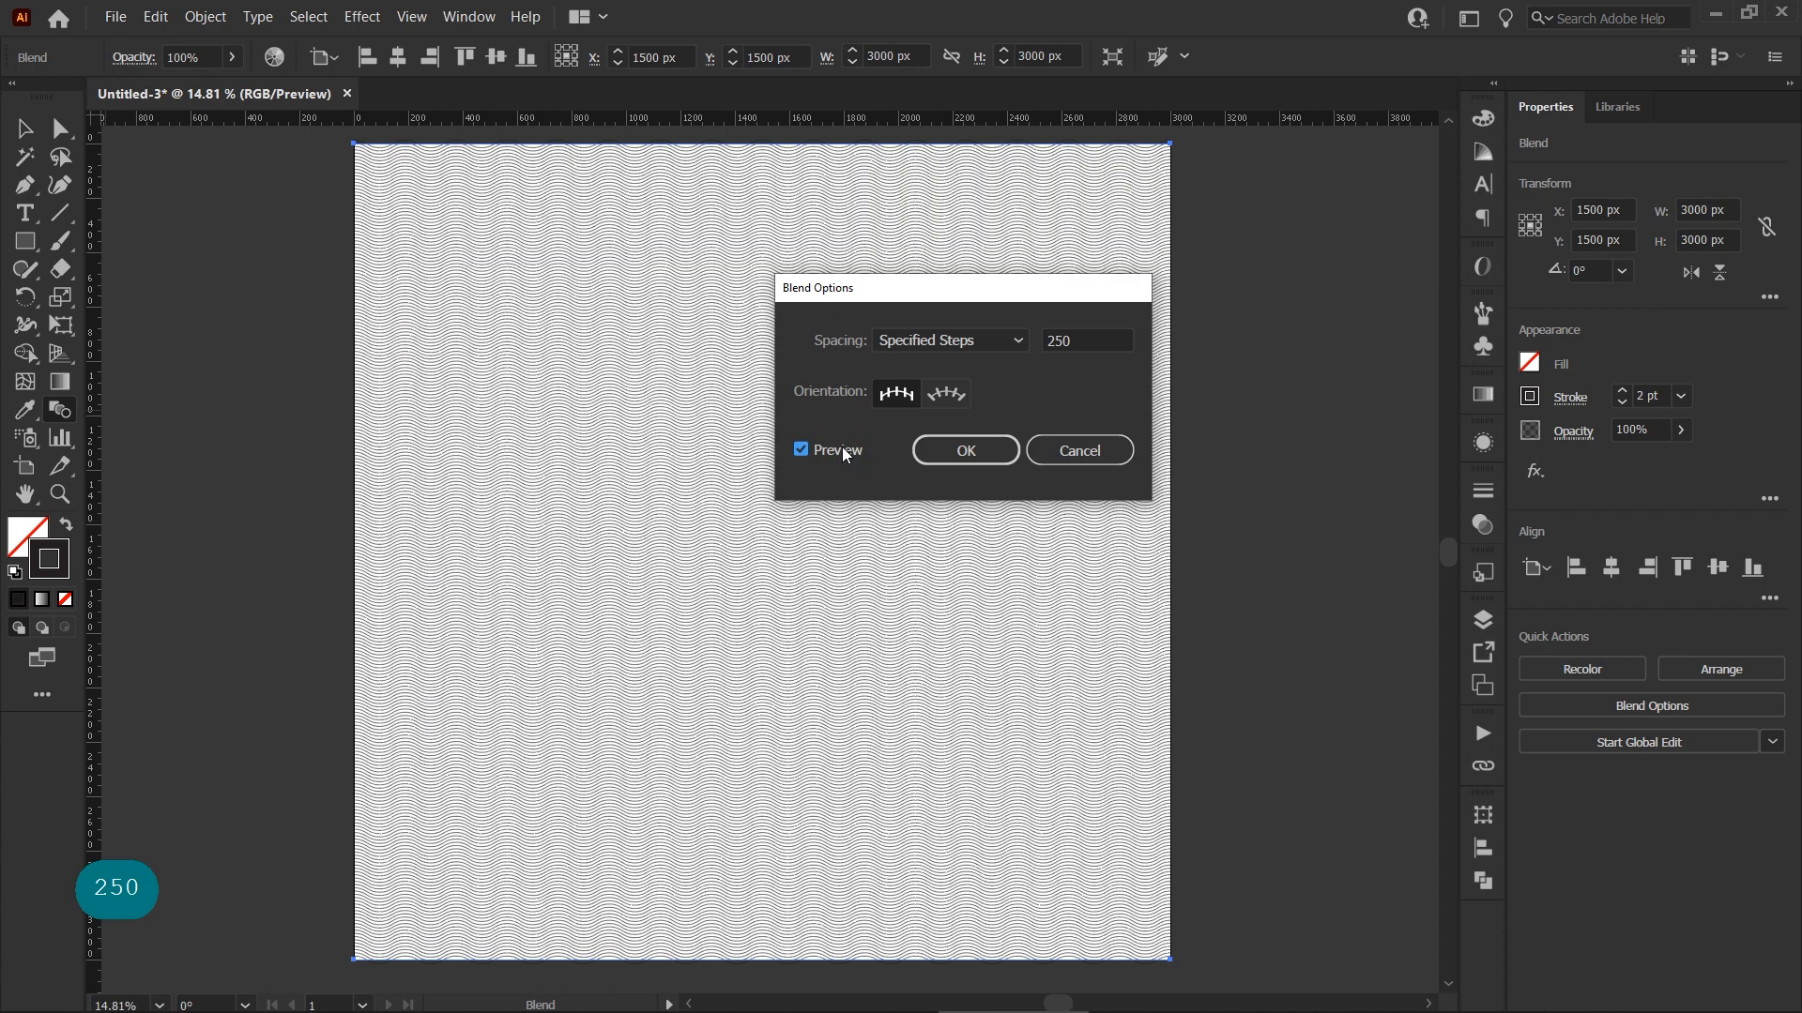
{"action": "left_click", "coordinate": [986, 450]}
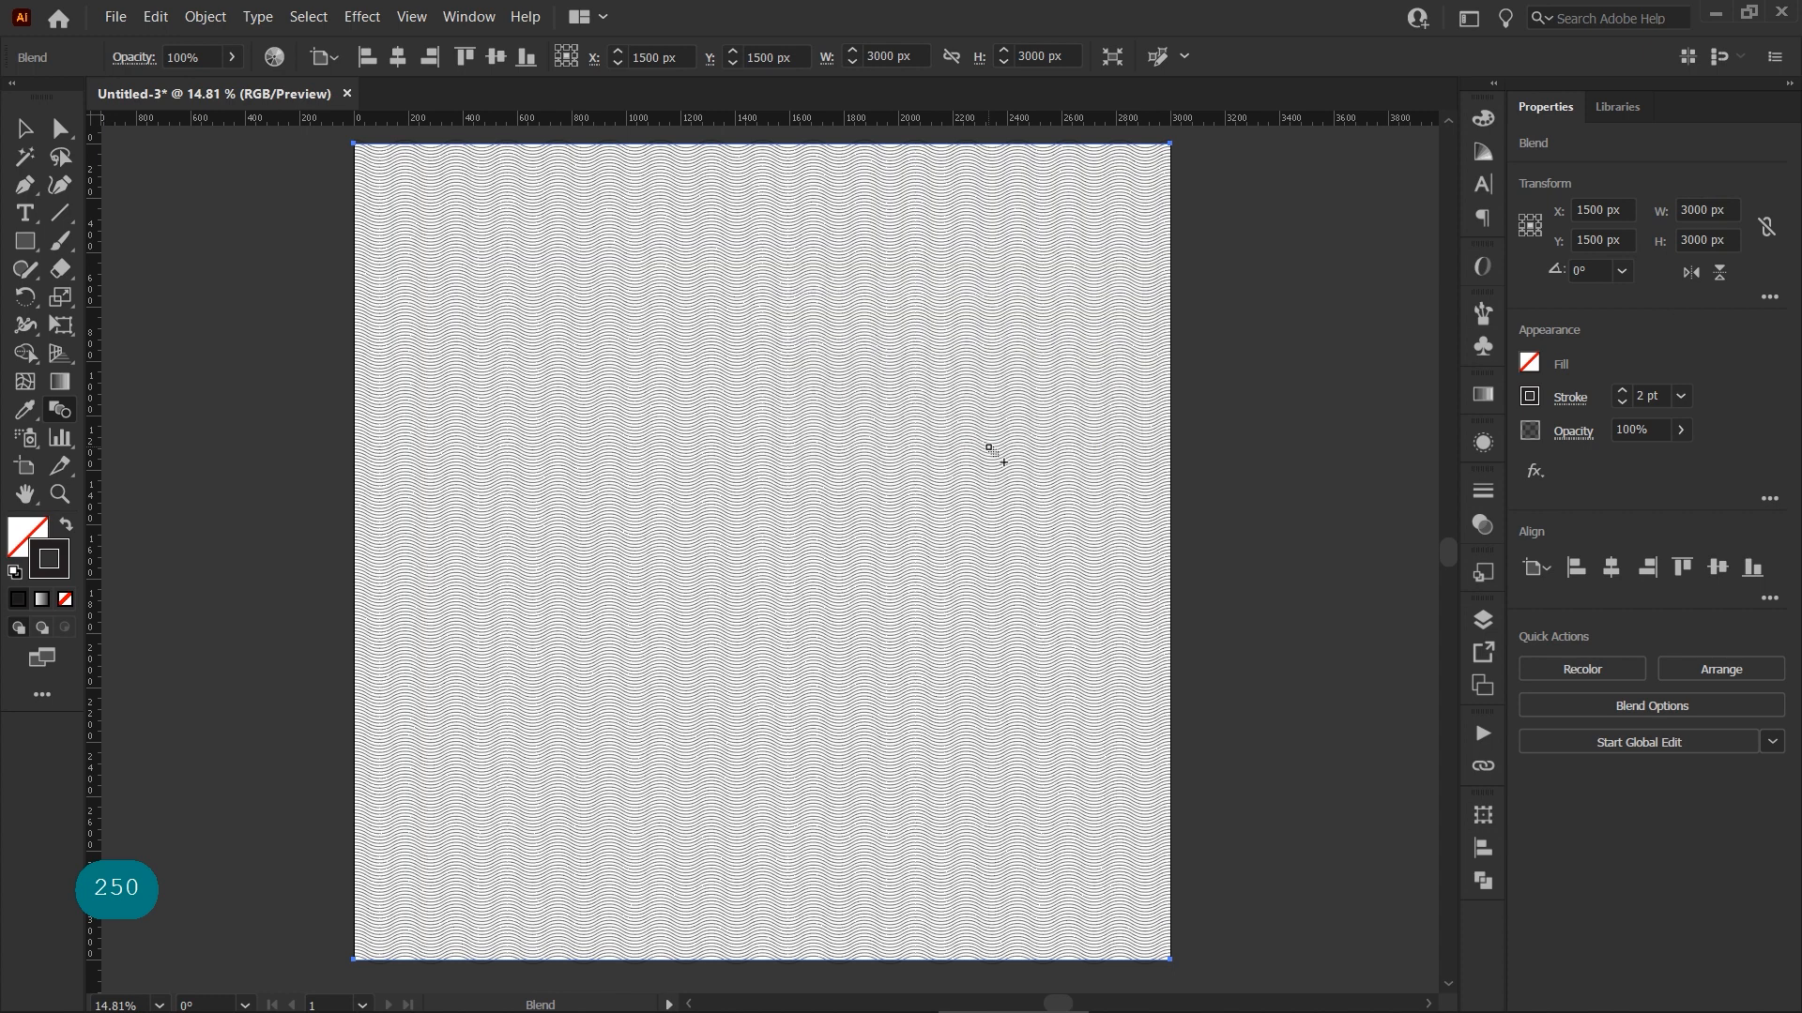
Copy the wavy line blend, switch to Photoshop and paste it as a smart object above Layer 0 in Group 1
{"action": "left_click", "coordinate": [26, 131]}
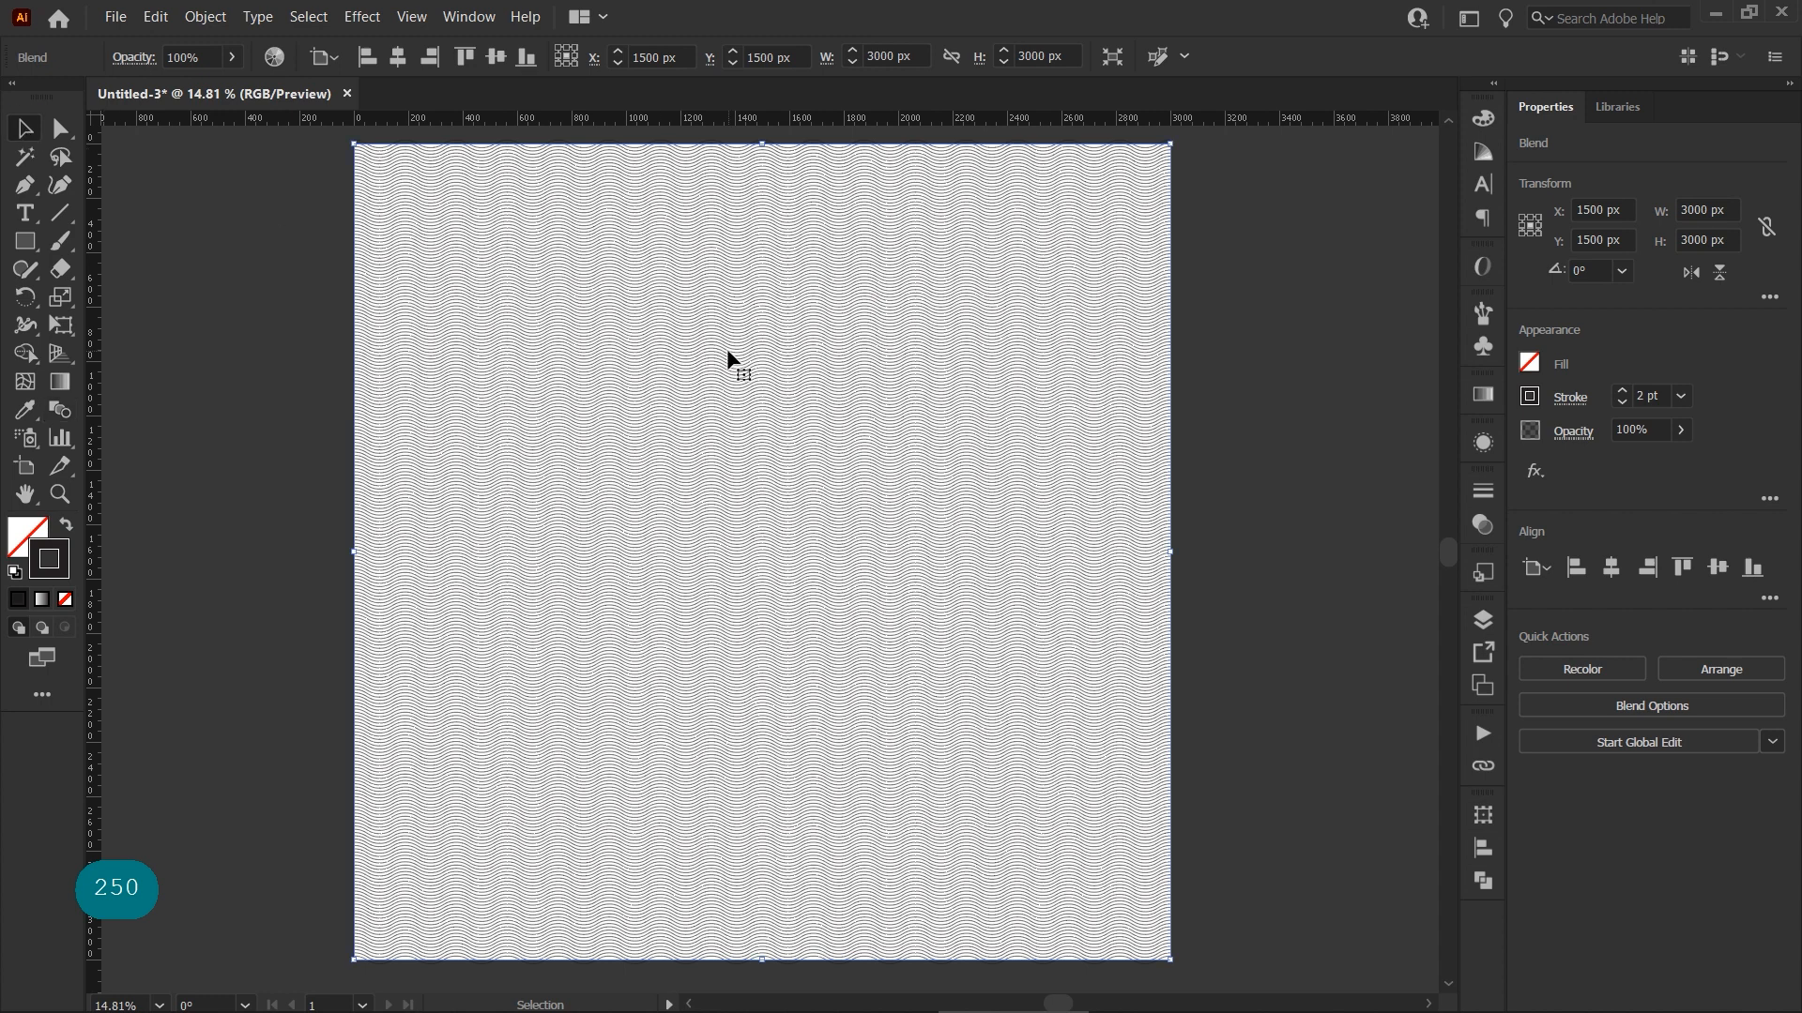
{"action": "left_click", "coordinate": [167, 19]}
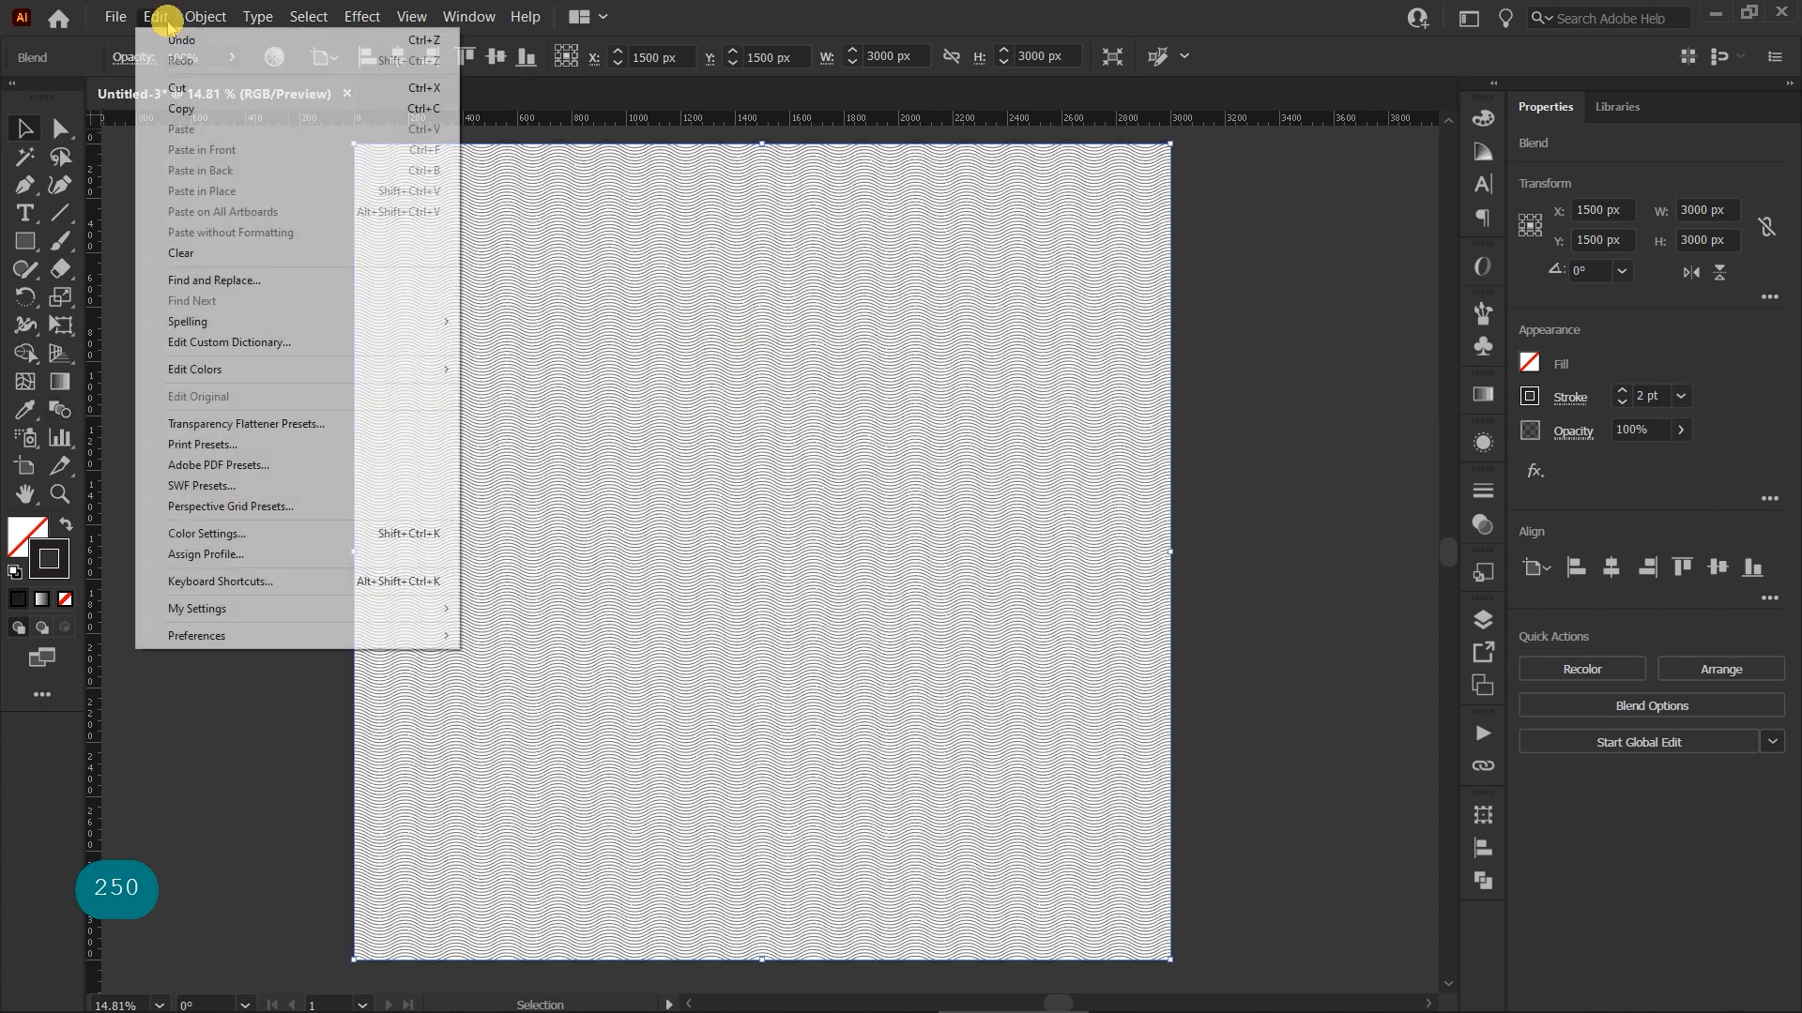
{"action": "left_click", "coordinate": [181, 111]}
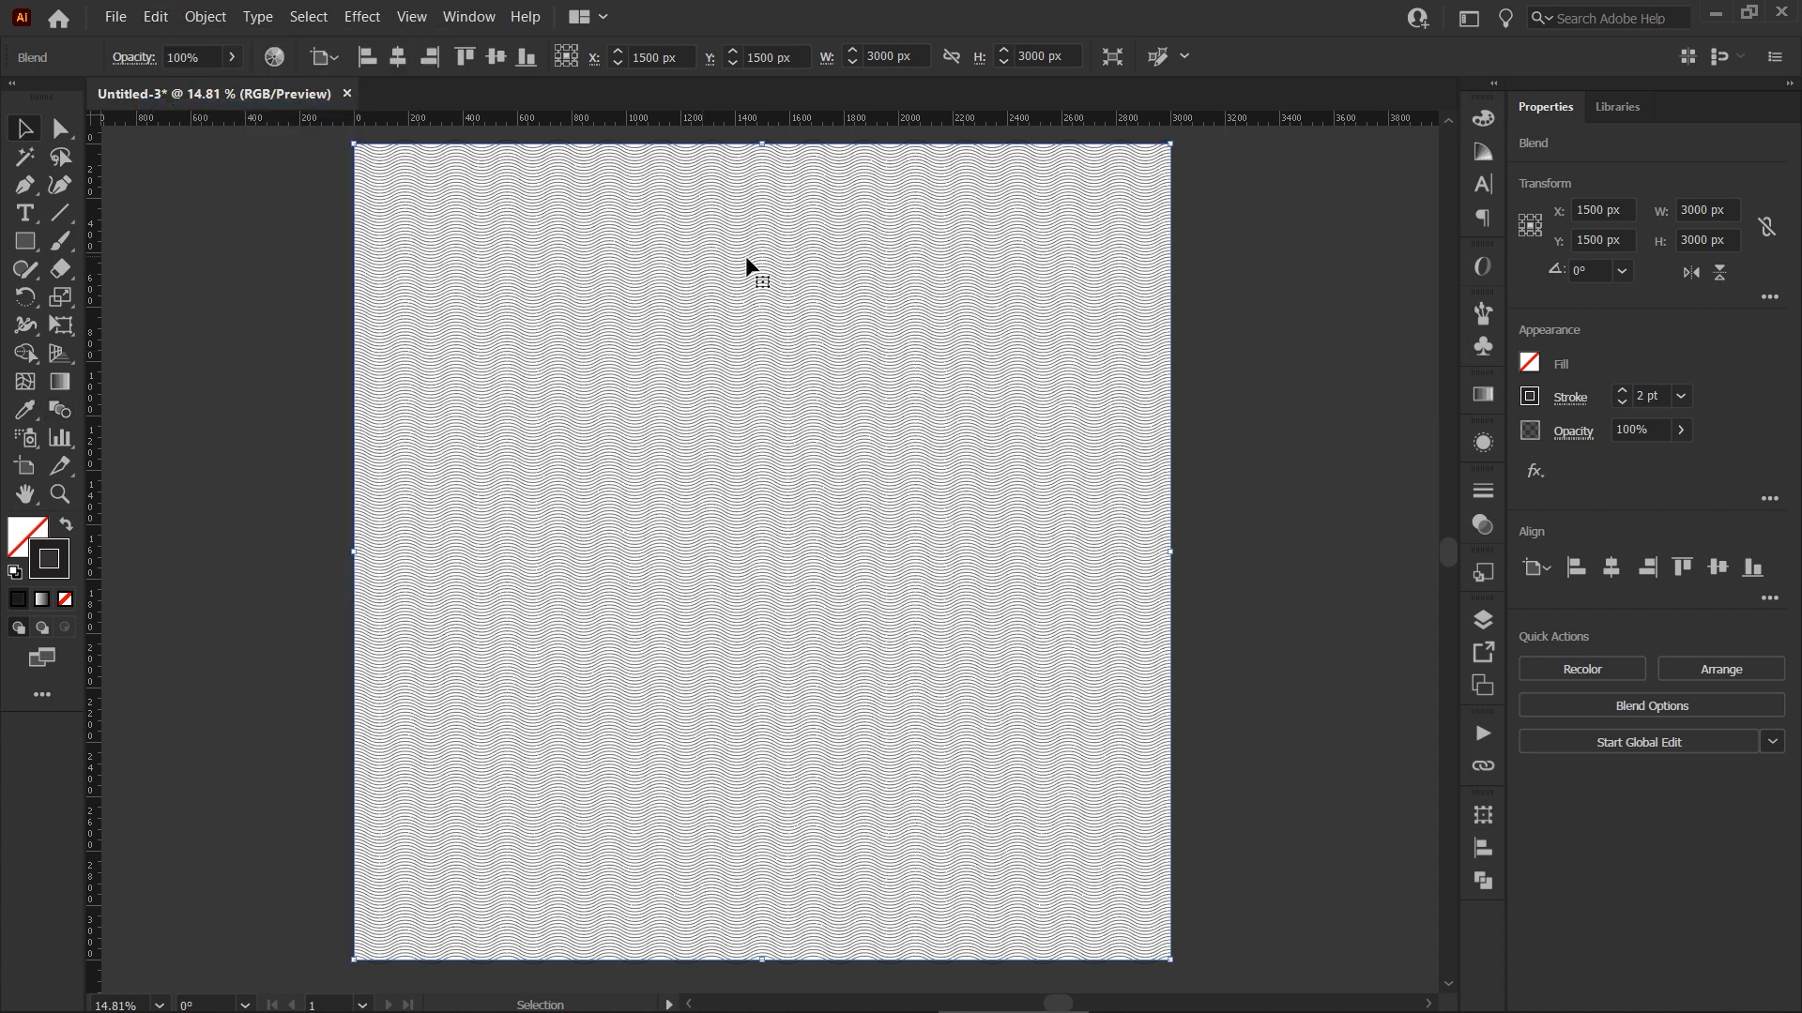
{"action": "left_click", "coordinate": [1715, 15]}
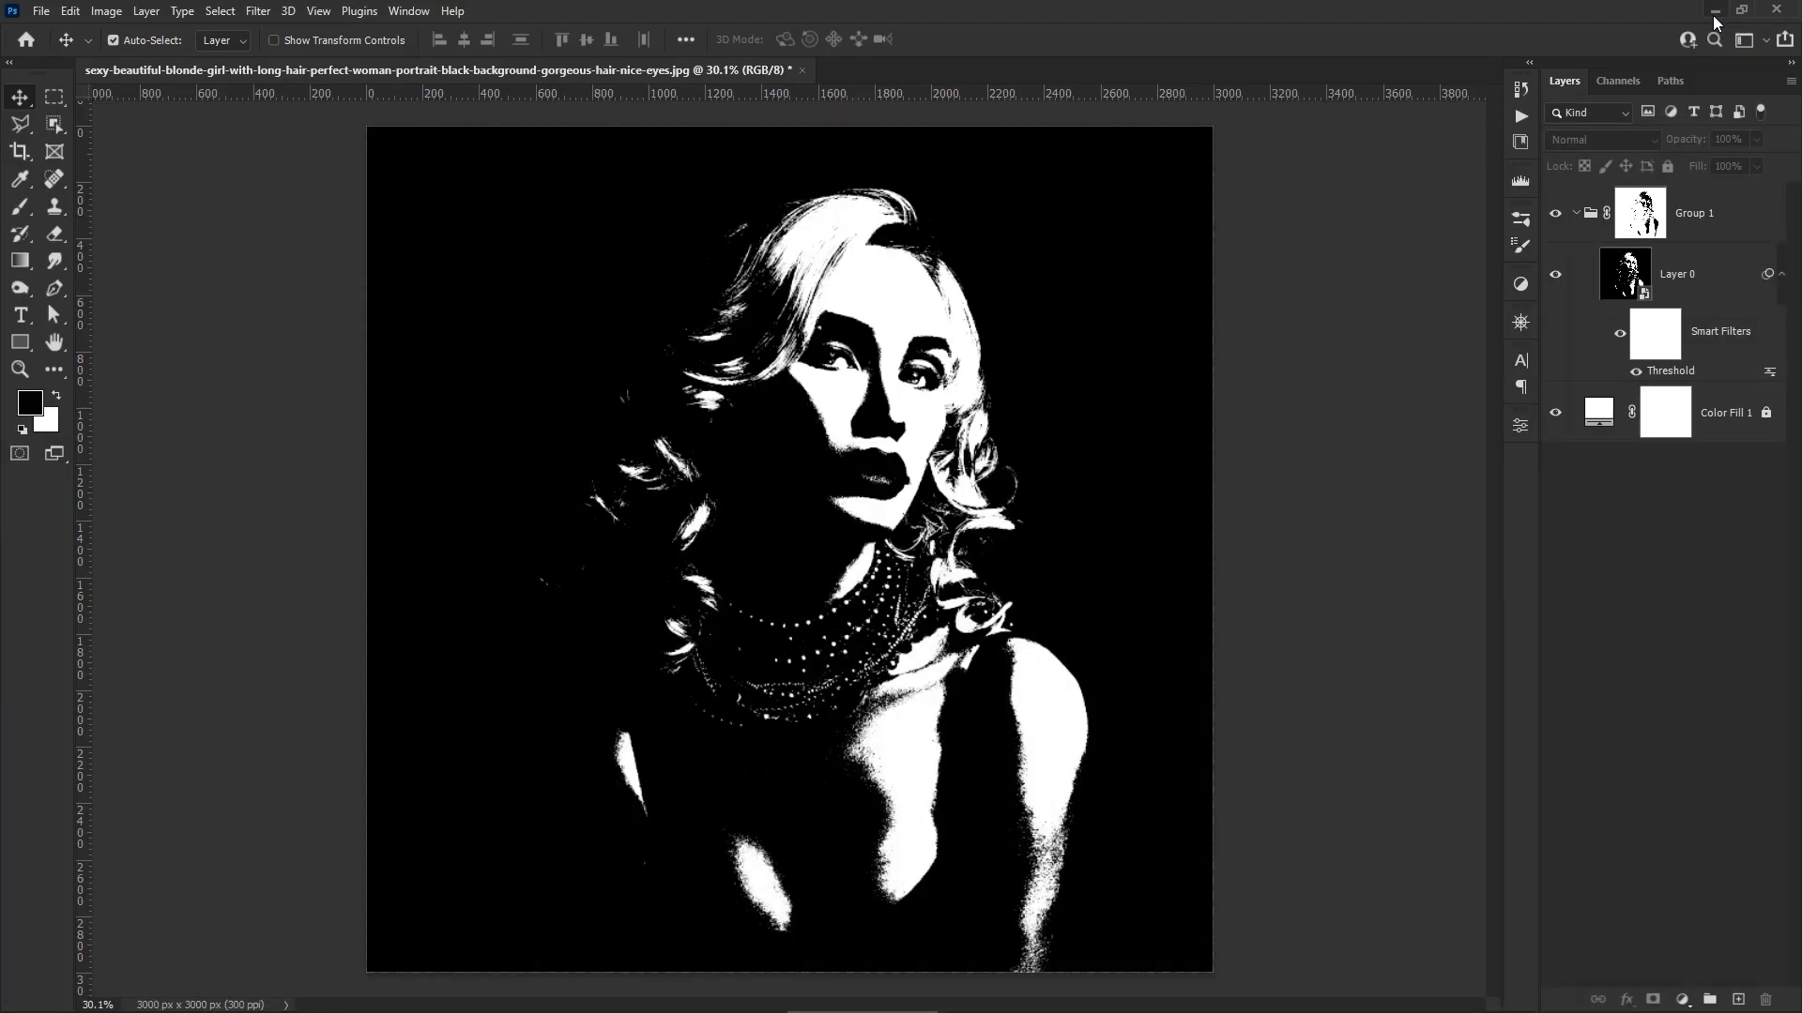
{"action": "left_click", "coordinate": [1163, 358]}
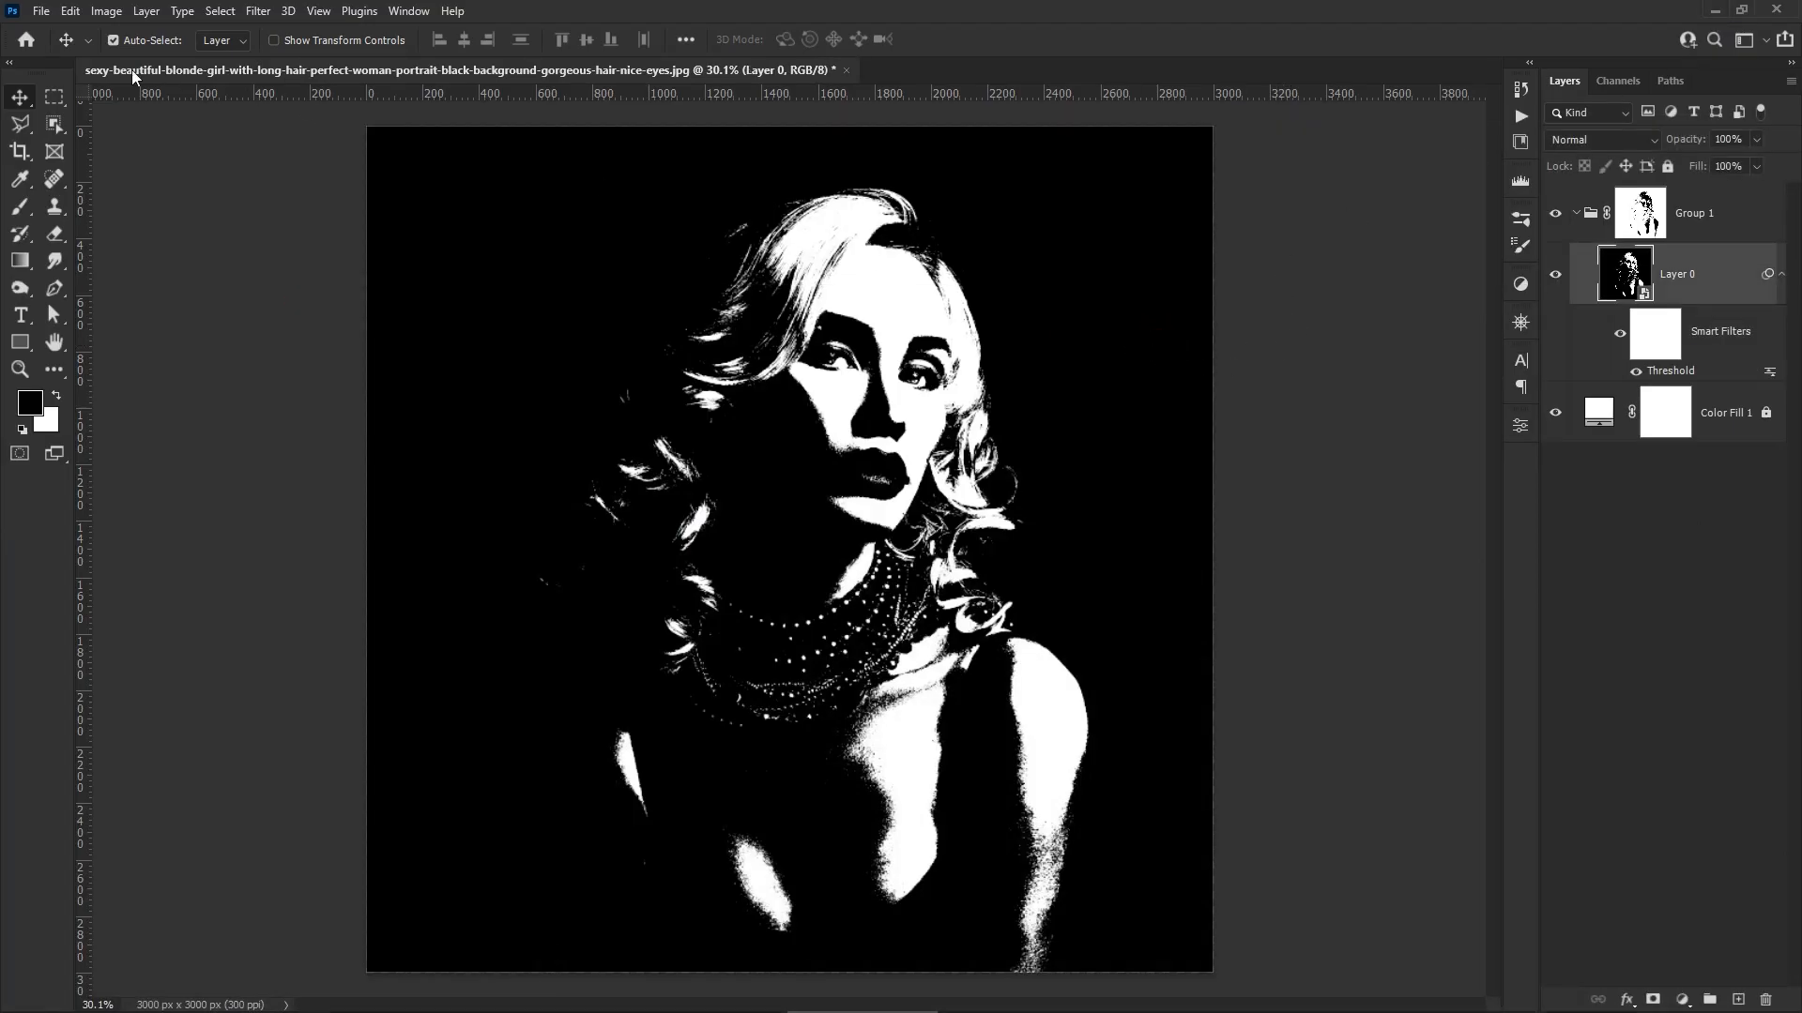
{"action": "left_click", "coordinate": [73, 14]}
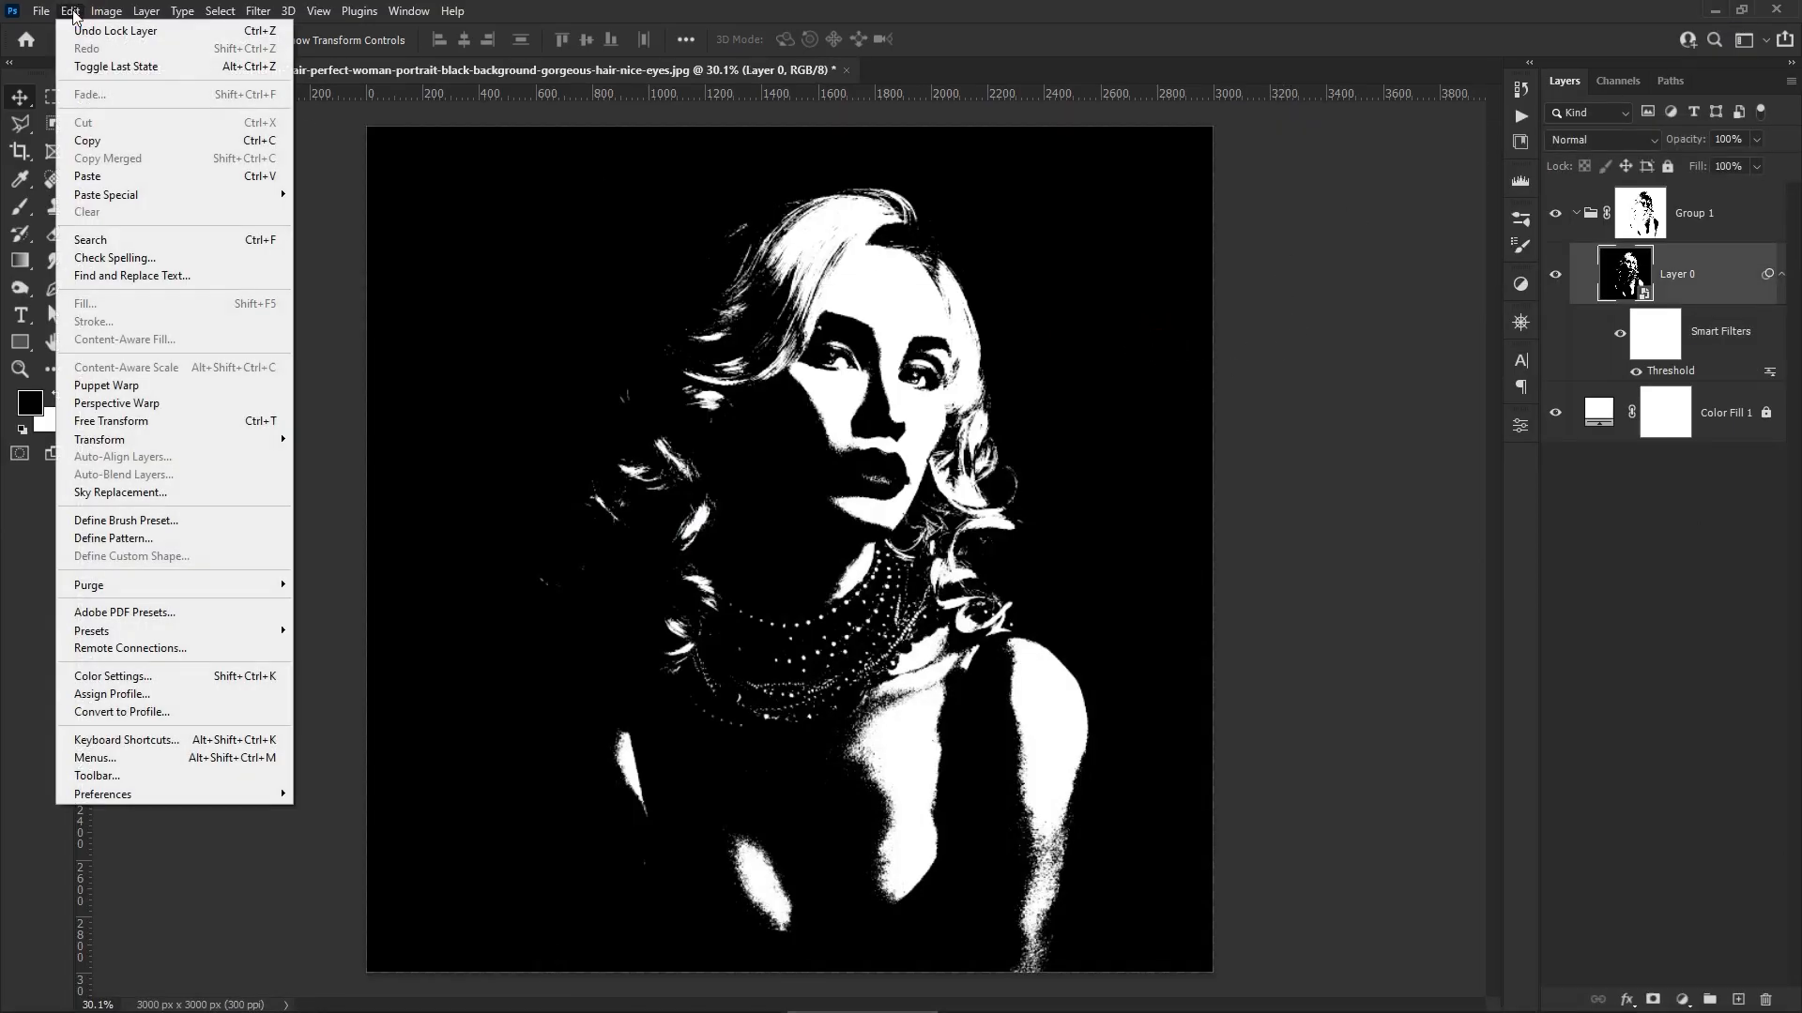
{"action": "left_click", "coordinate": [103, 178]}
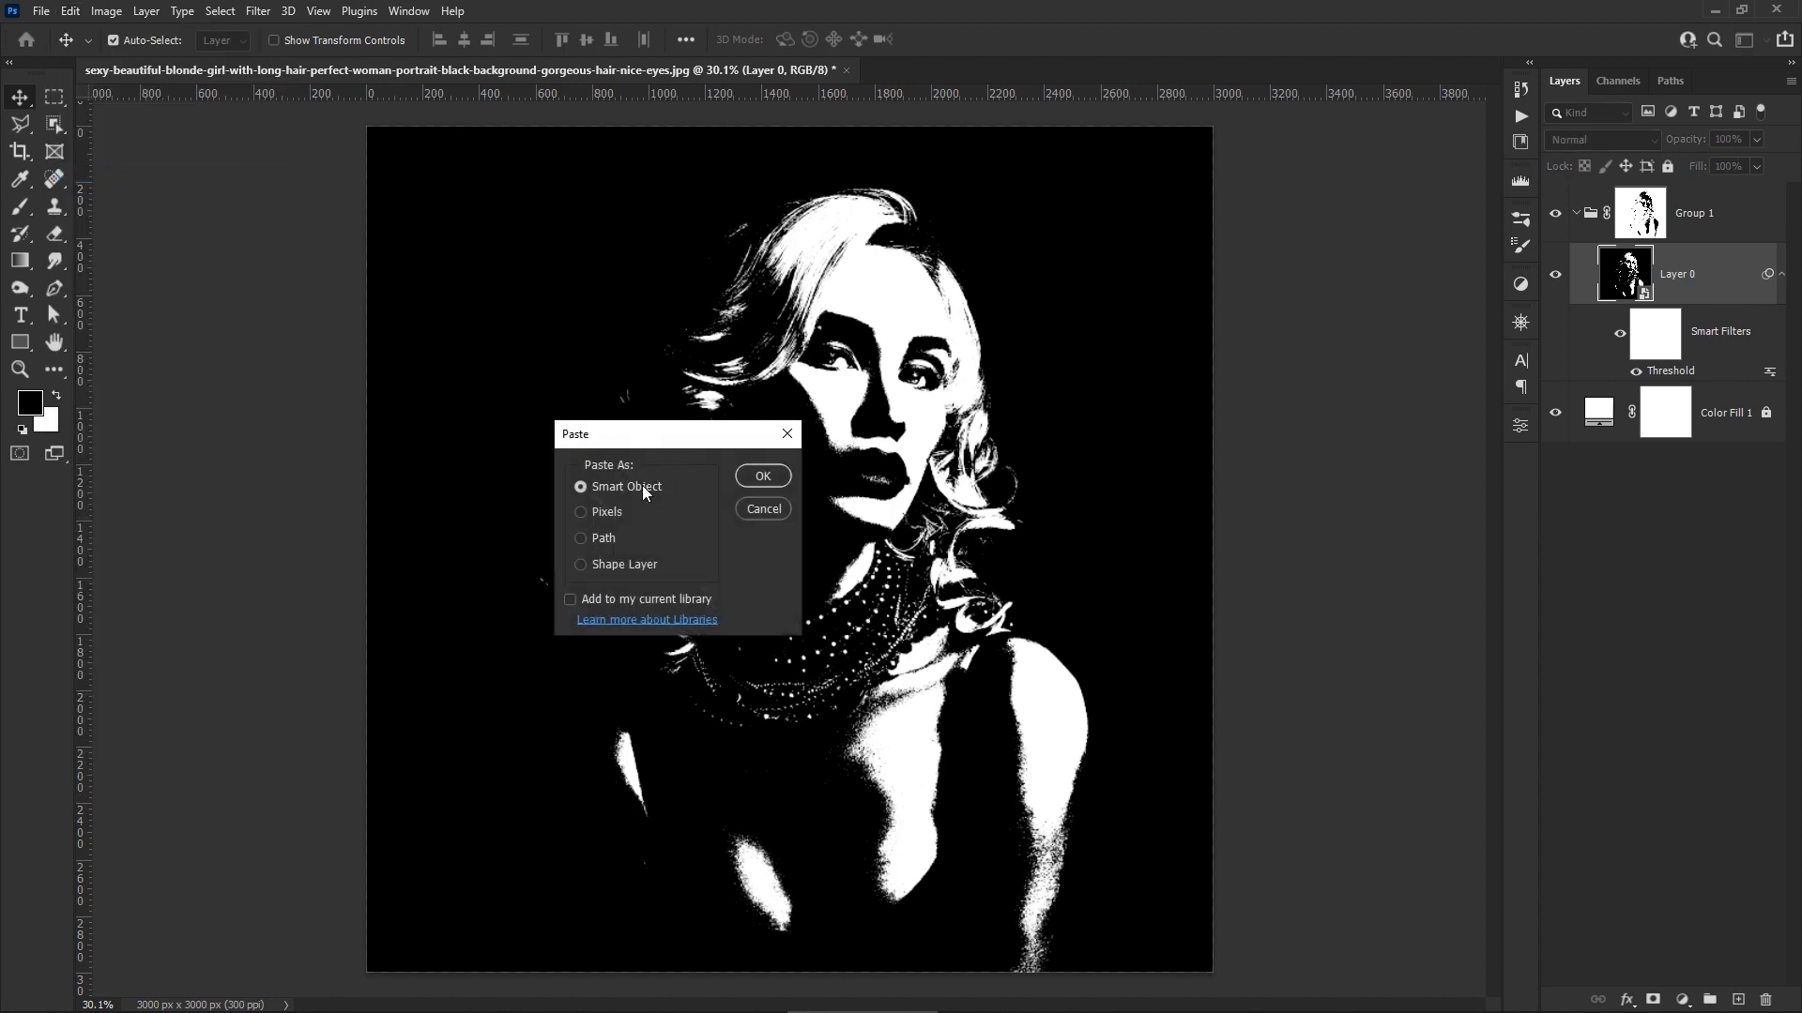
{"action": "left_click", "coordinate": [755, 476]}
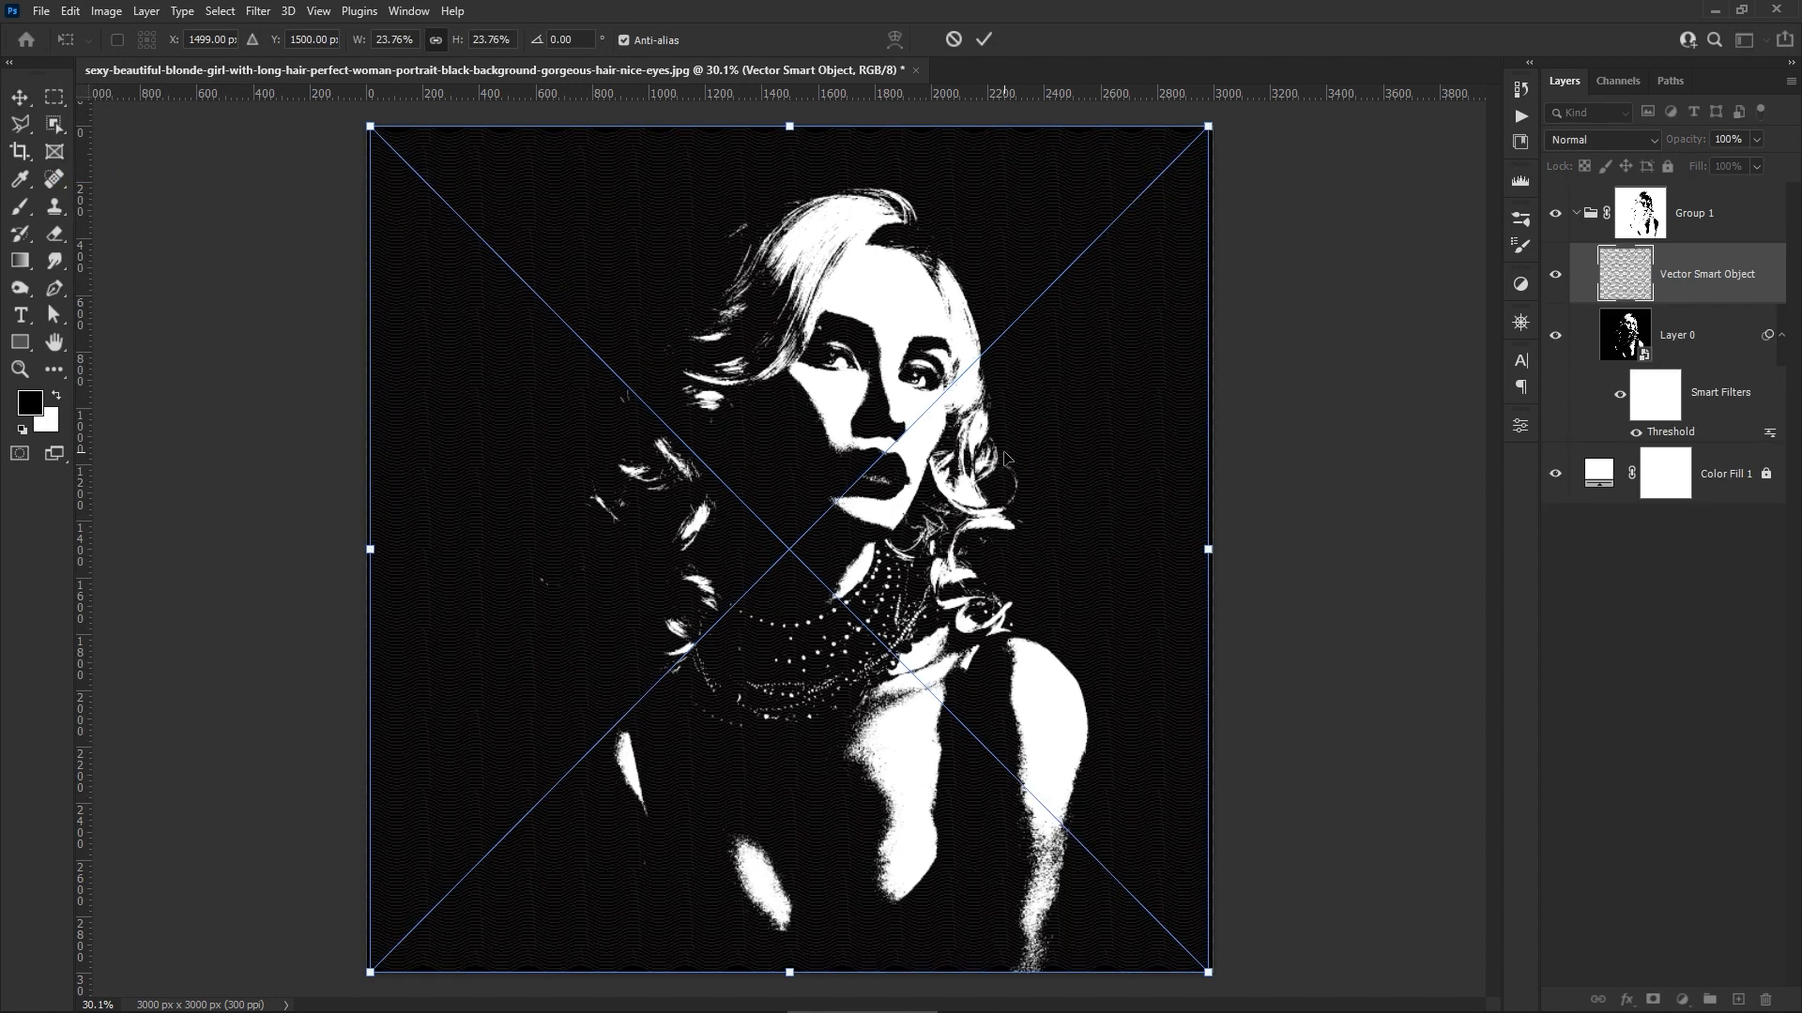
{"action": "left_click", "coordinate": [987, 39]}
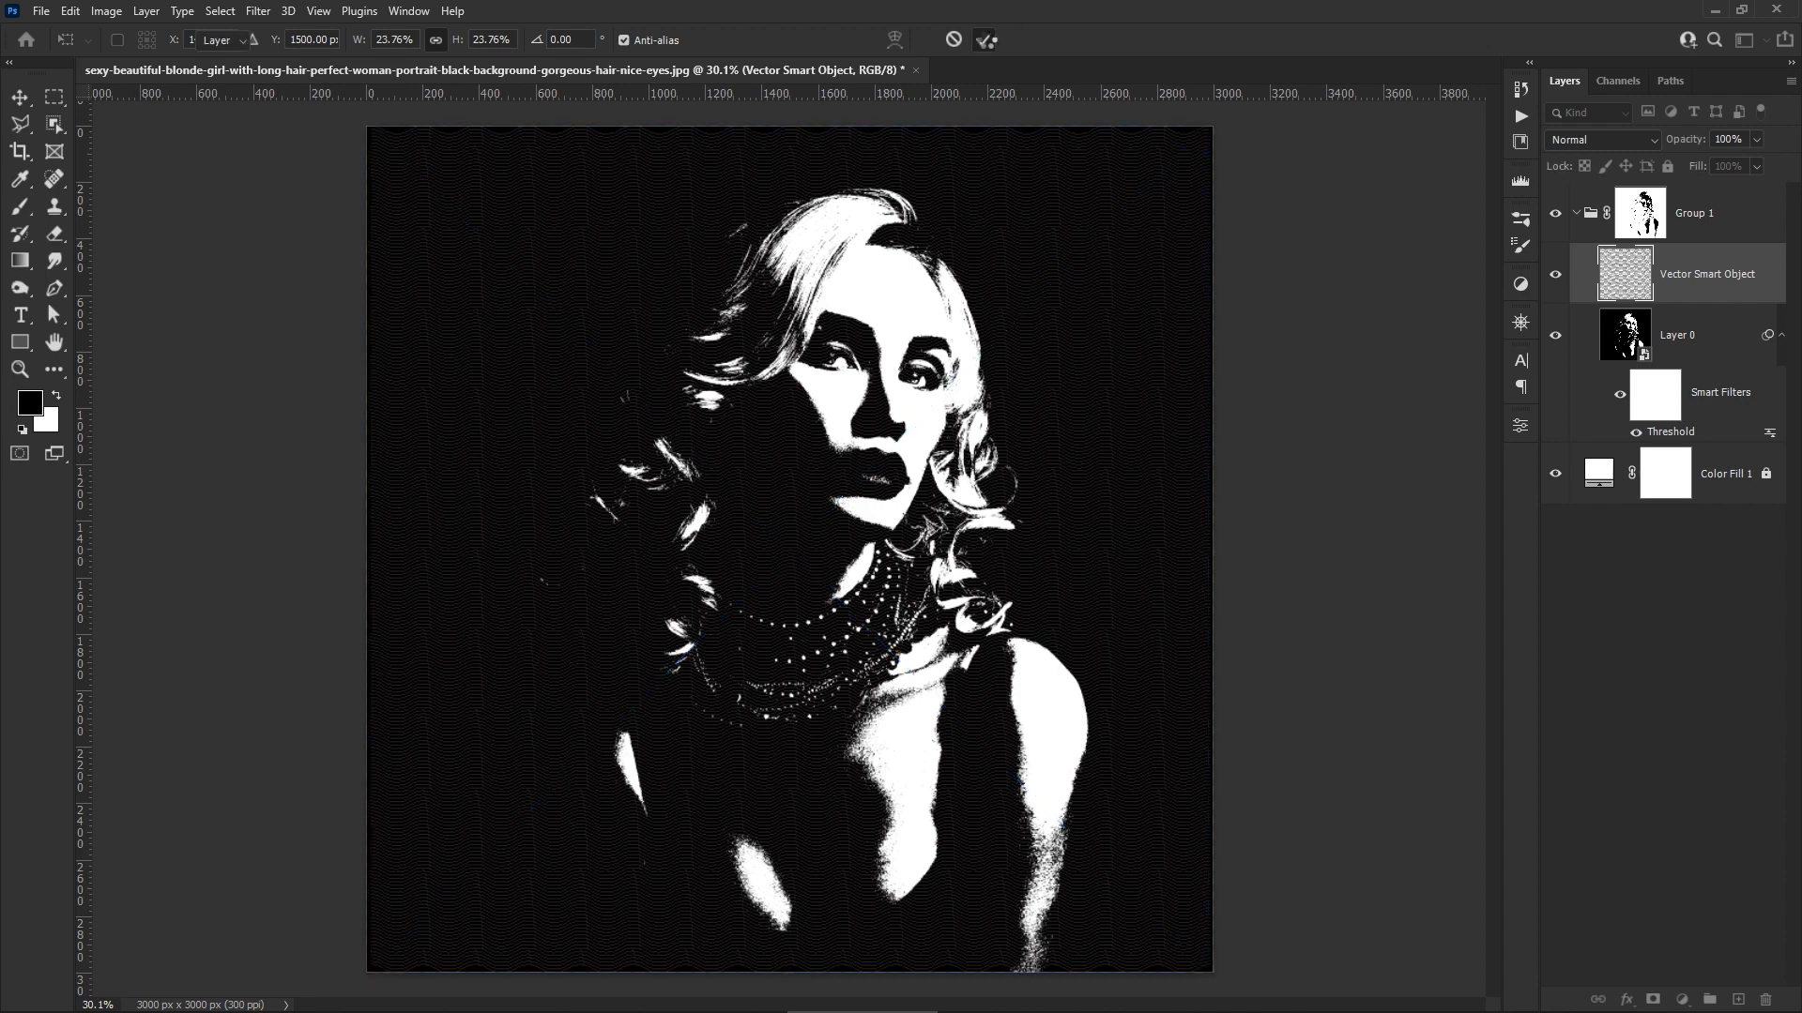
Move the pasted line pattern below Layer 0 and clip Layer 0 to it with a clipping mask
{"action": "left_click_drag", "start_coordinate": [1721, 294], "coordinate": [1713, 405]}
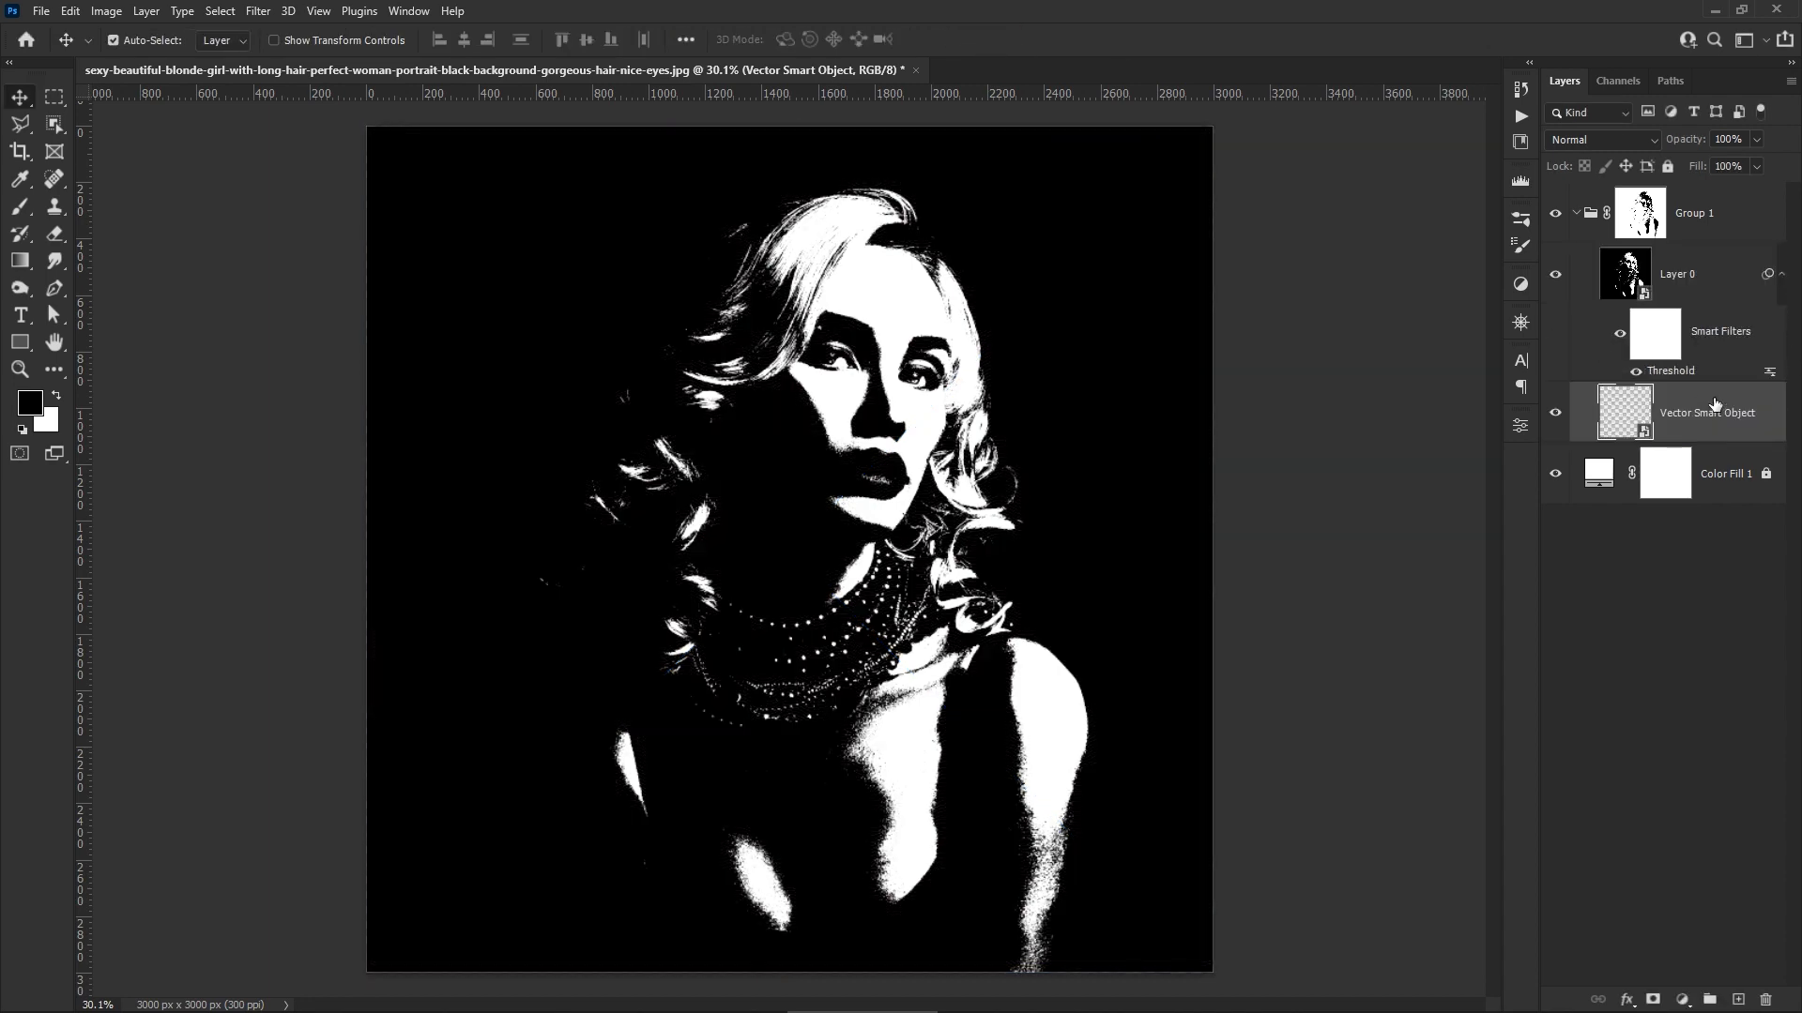
{"action": "left_click", "coordinate": [1679, 271]}
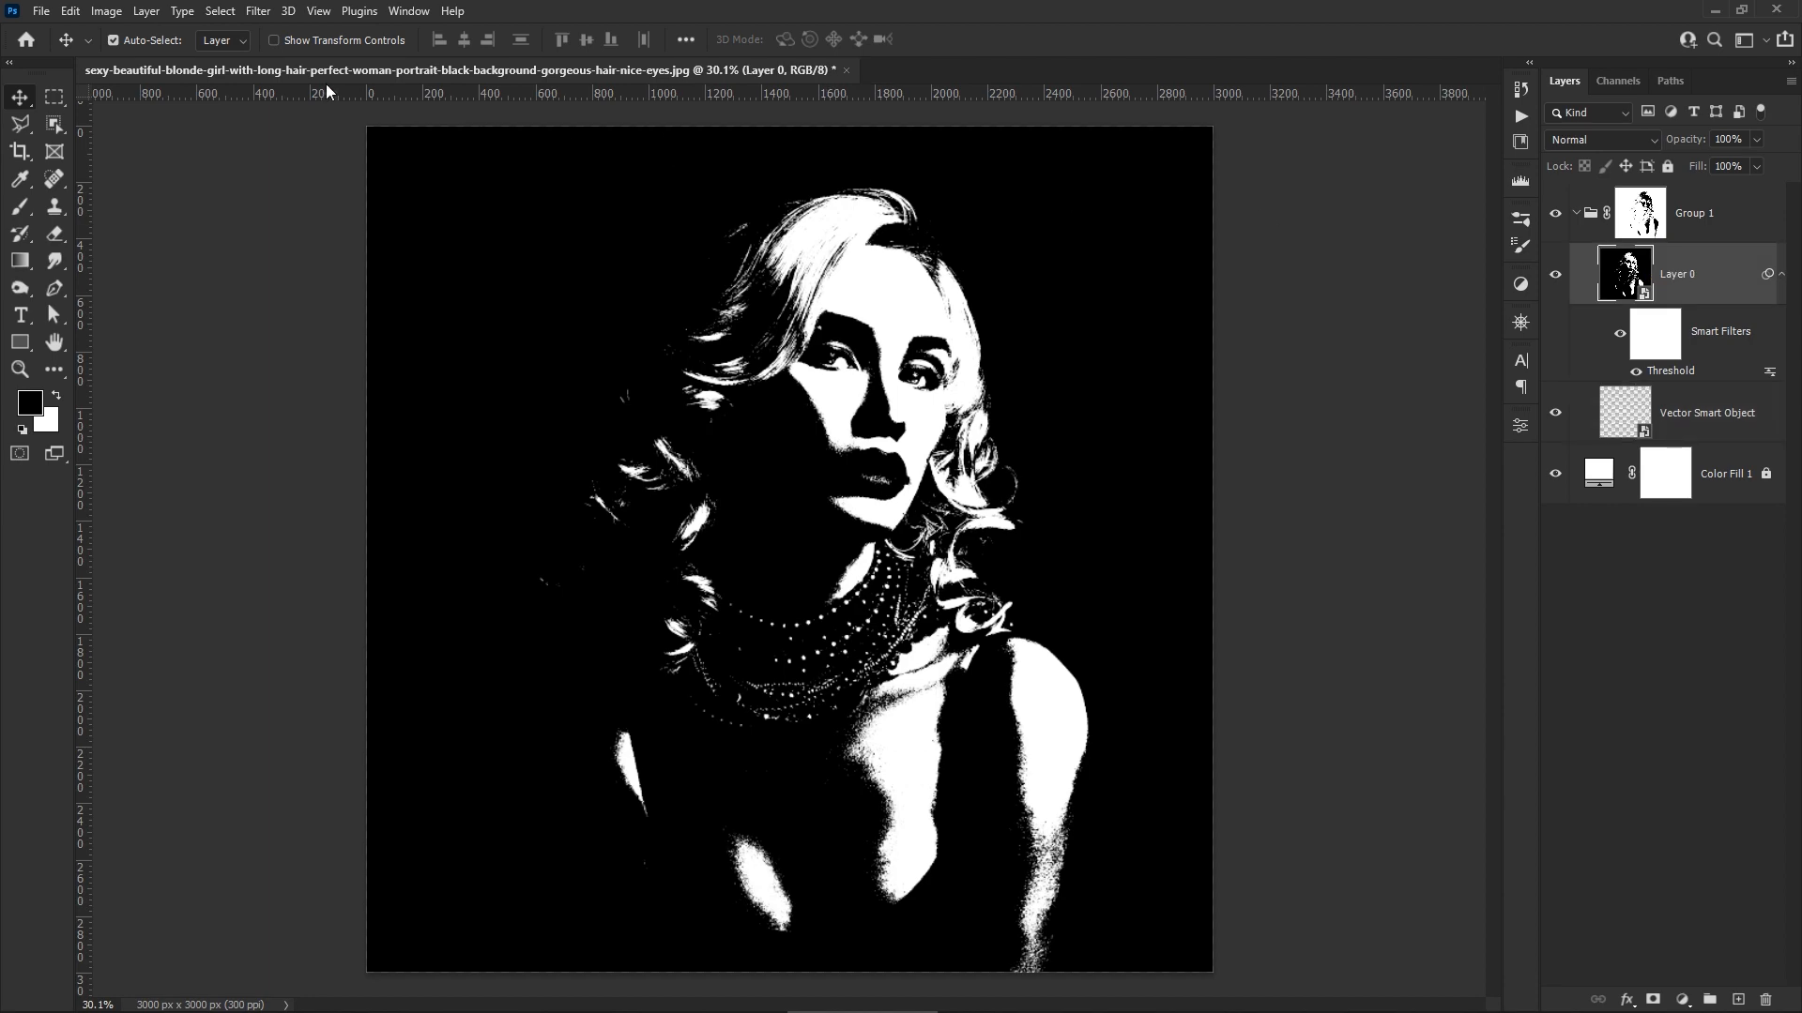
{"action": "left_click", "coordinate": [147, 10]}
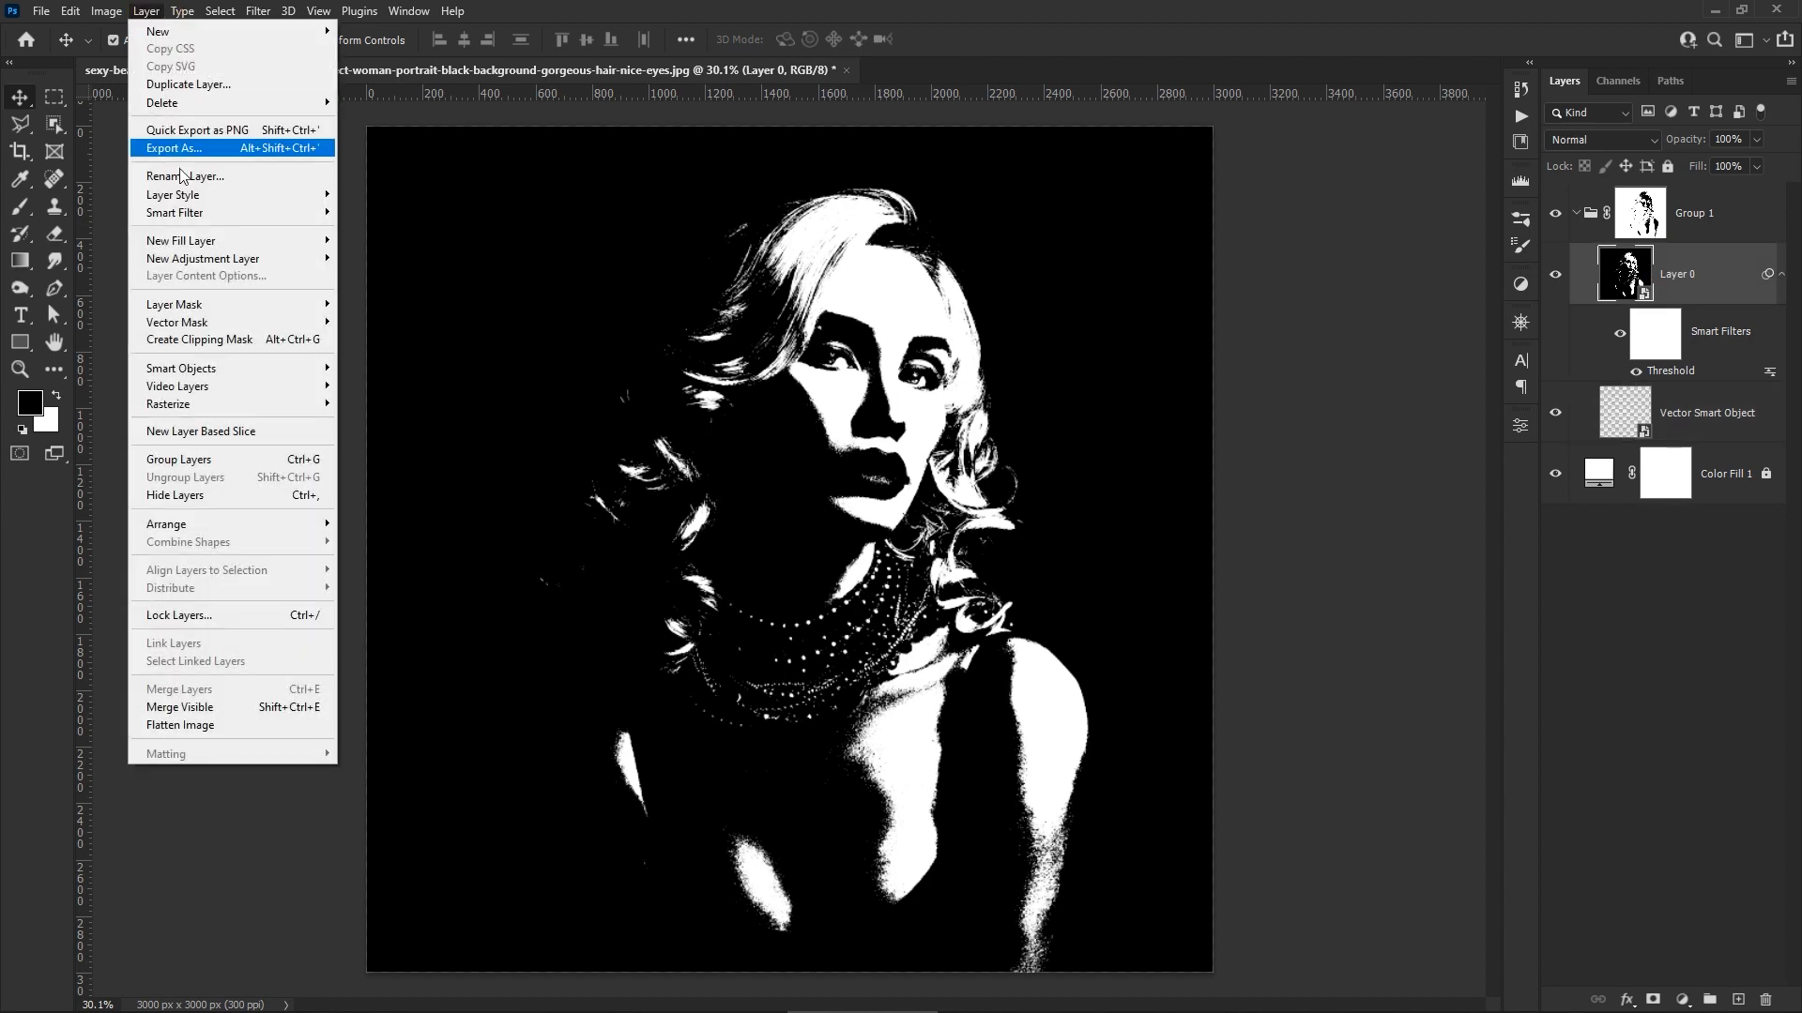
{"action": "left_click", "coordinate": [207, 340]}
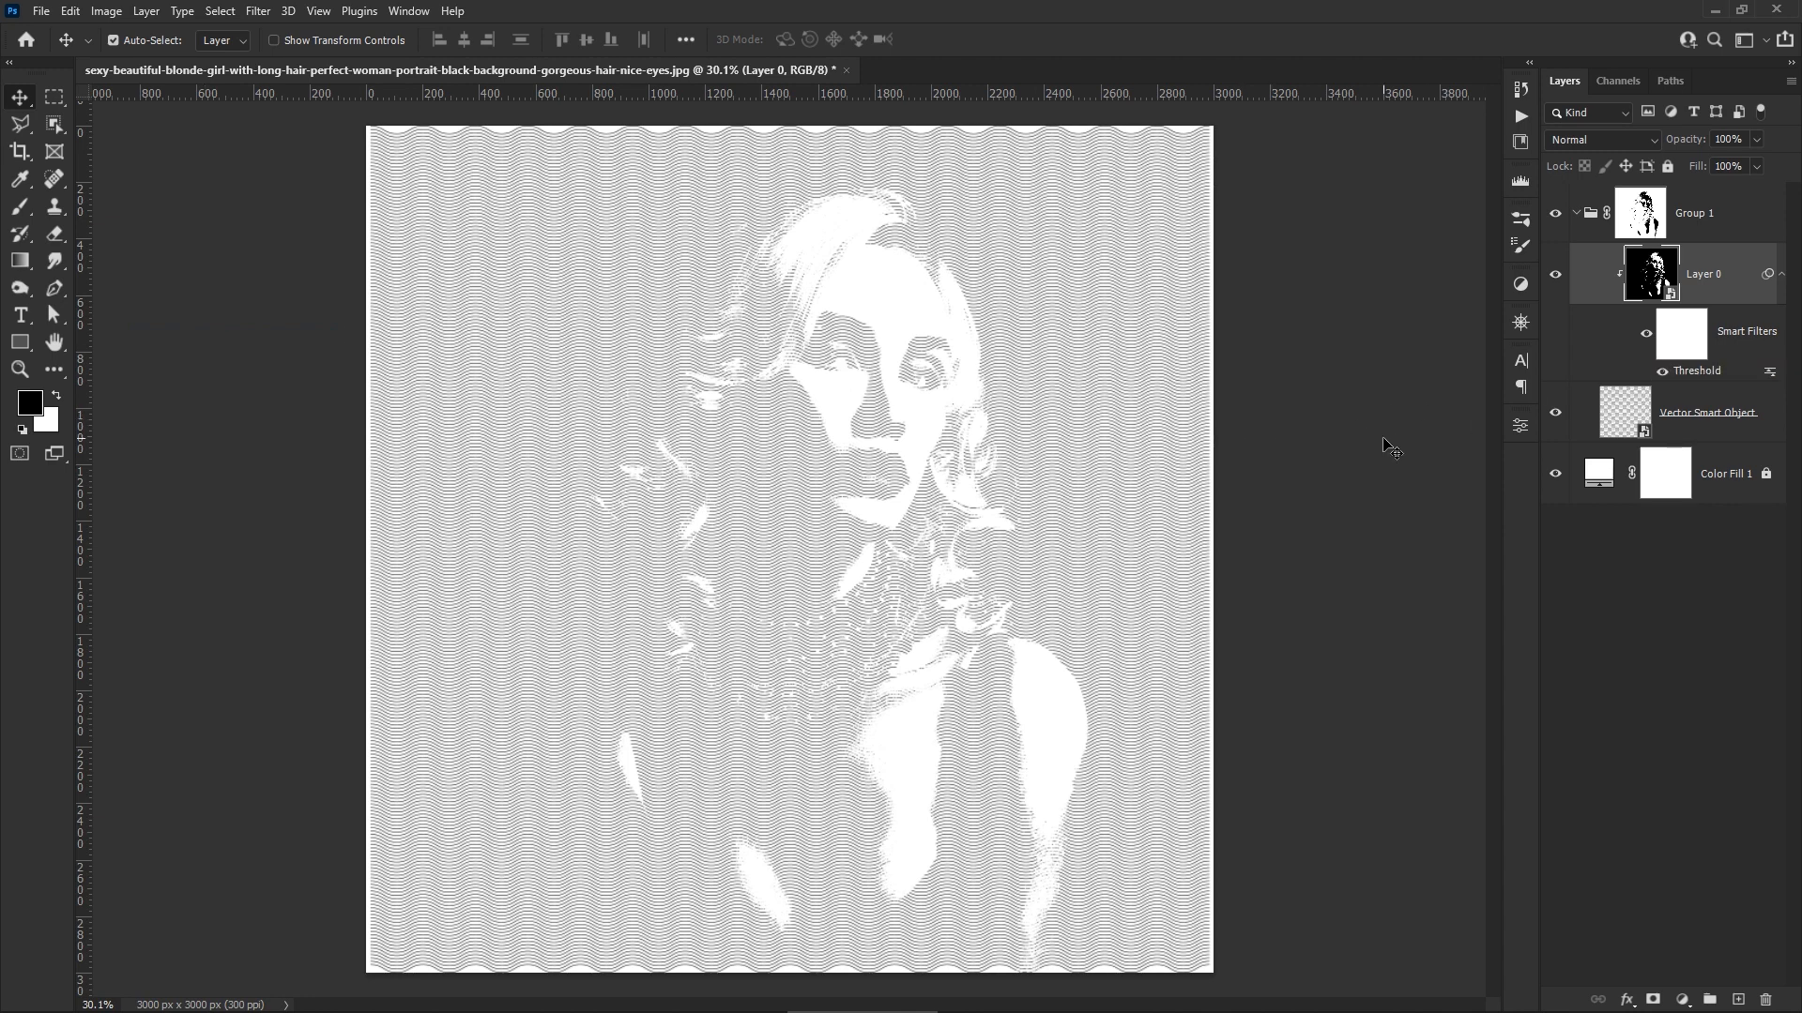
Rotate the line pattern smart object by 45° with Free Transform
{"action": "left_click", "coordinate": [1630, 413]}
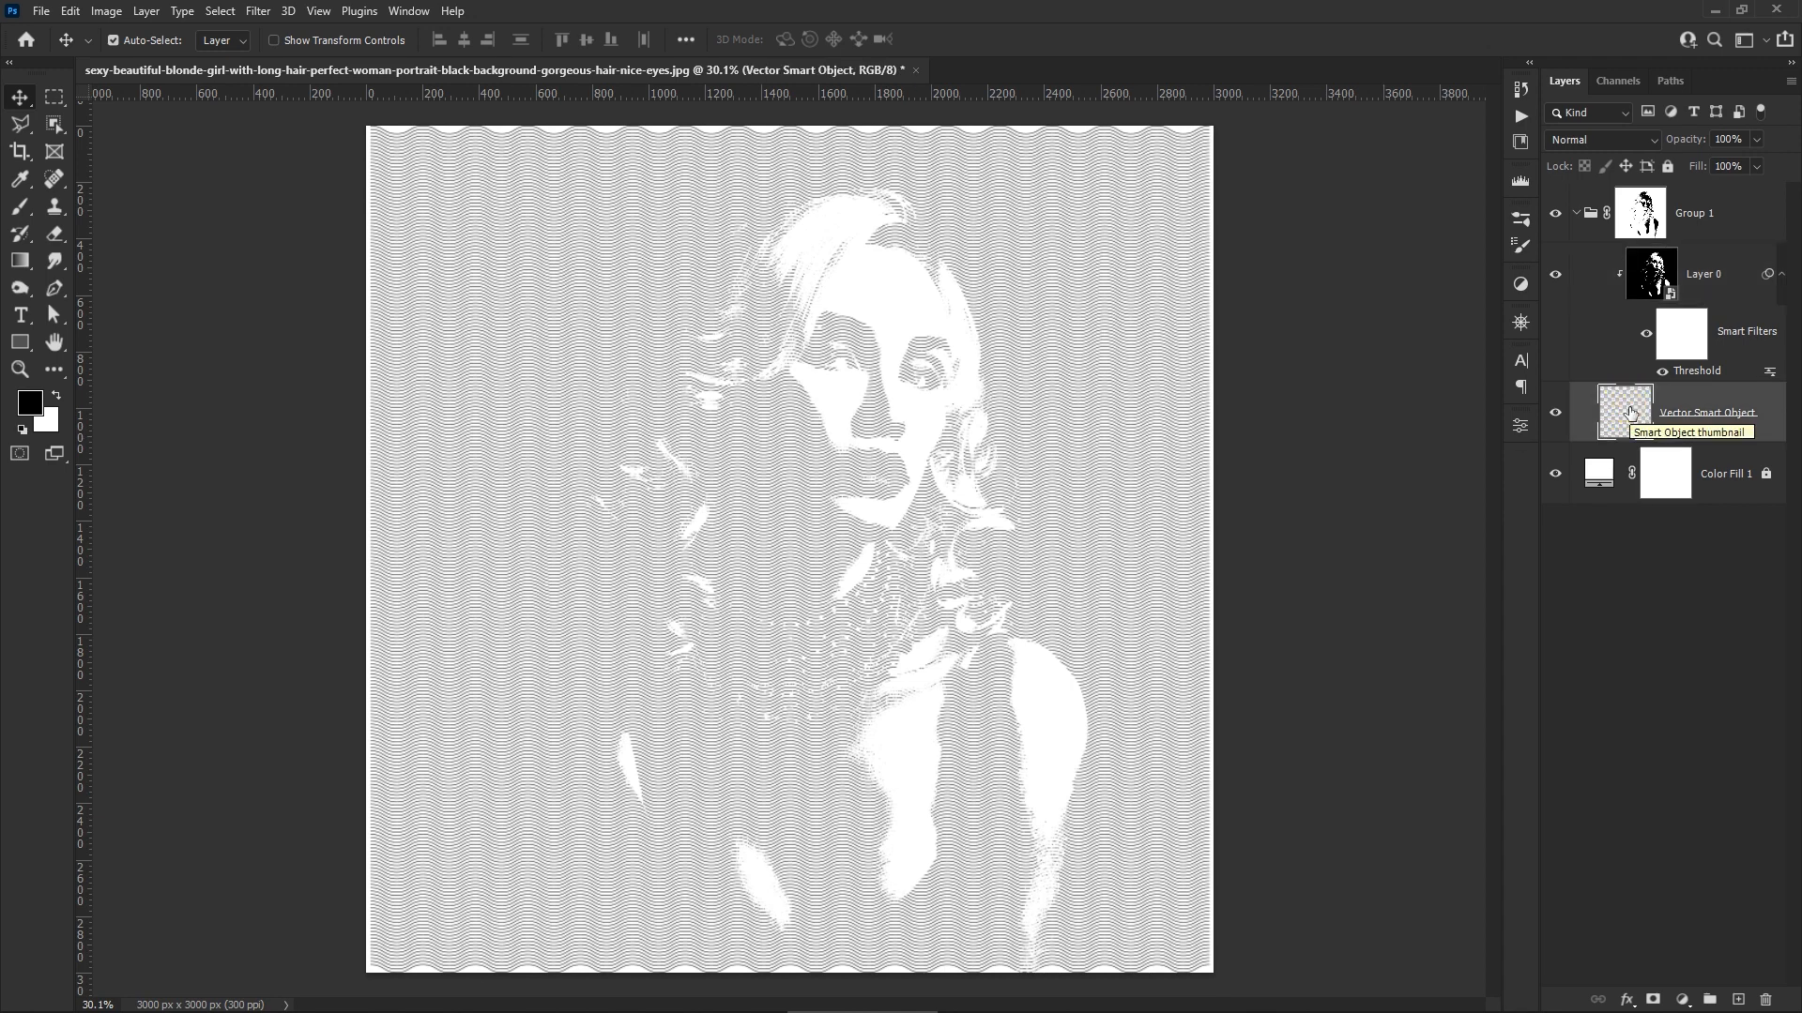
{"action": "left_click", "coordinate": [71, 12]}
{"action": "left_click", "coordinate": [152, 421]}
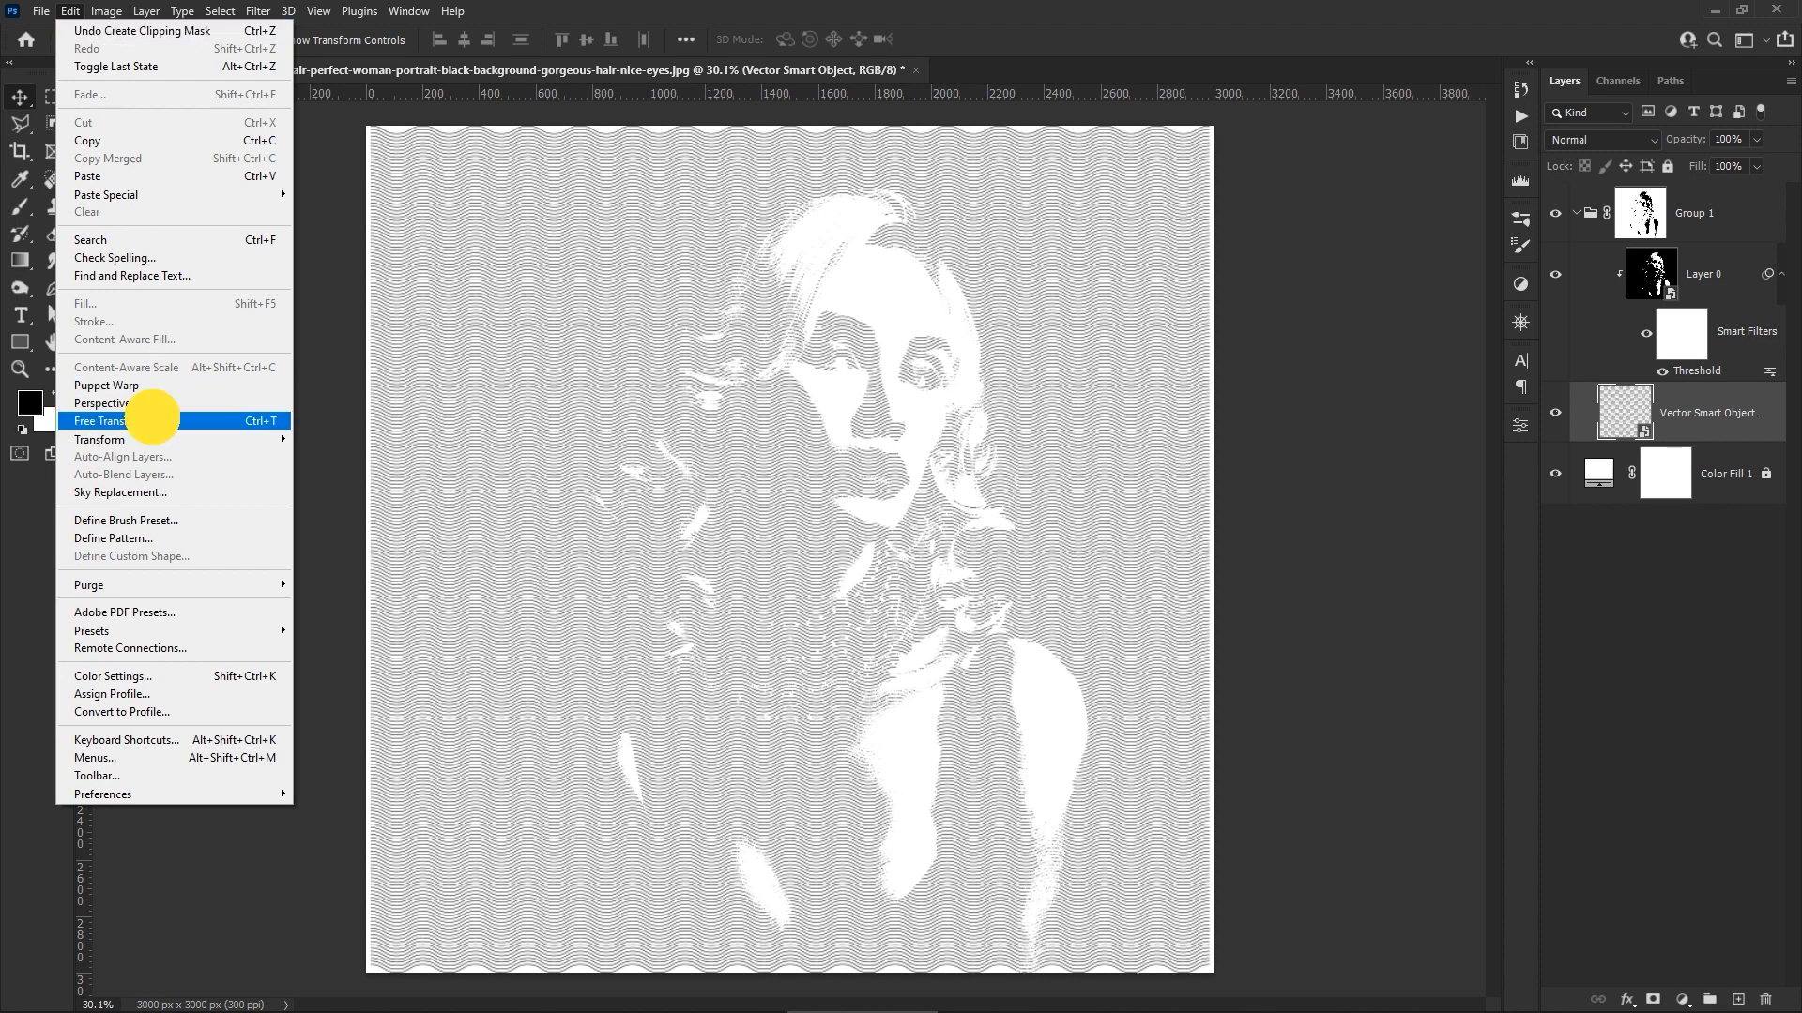
{"action": "left_click_drag", "start_coordinate": [1236, 528], "coordinate": [1076, 812]}
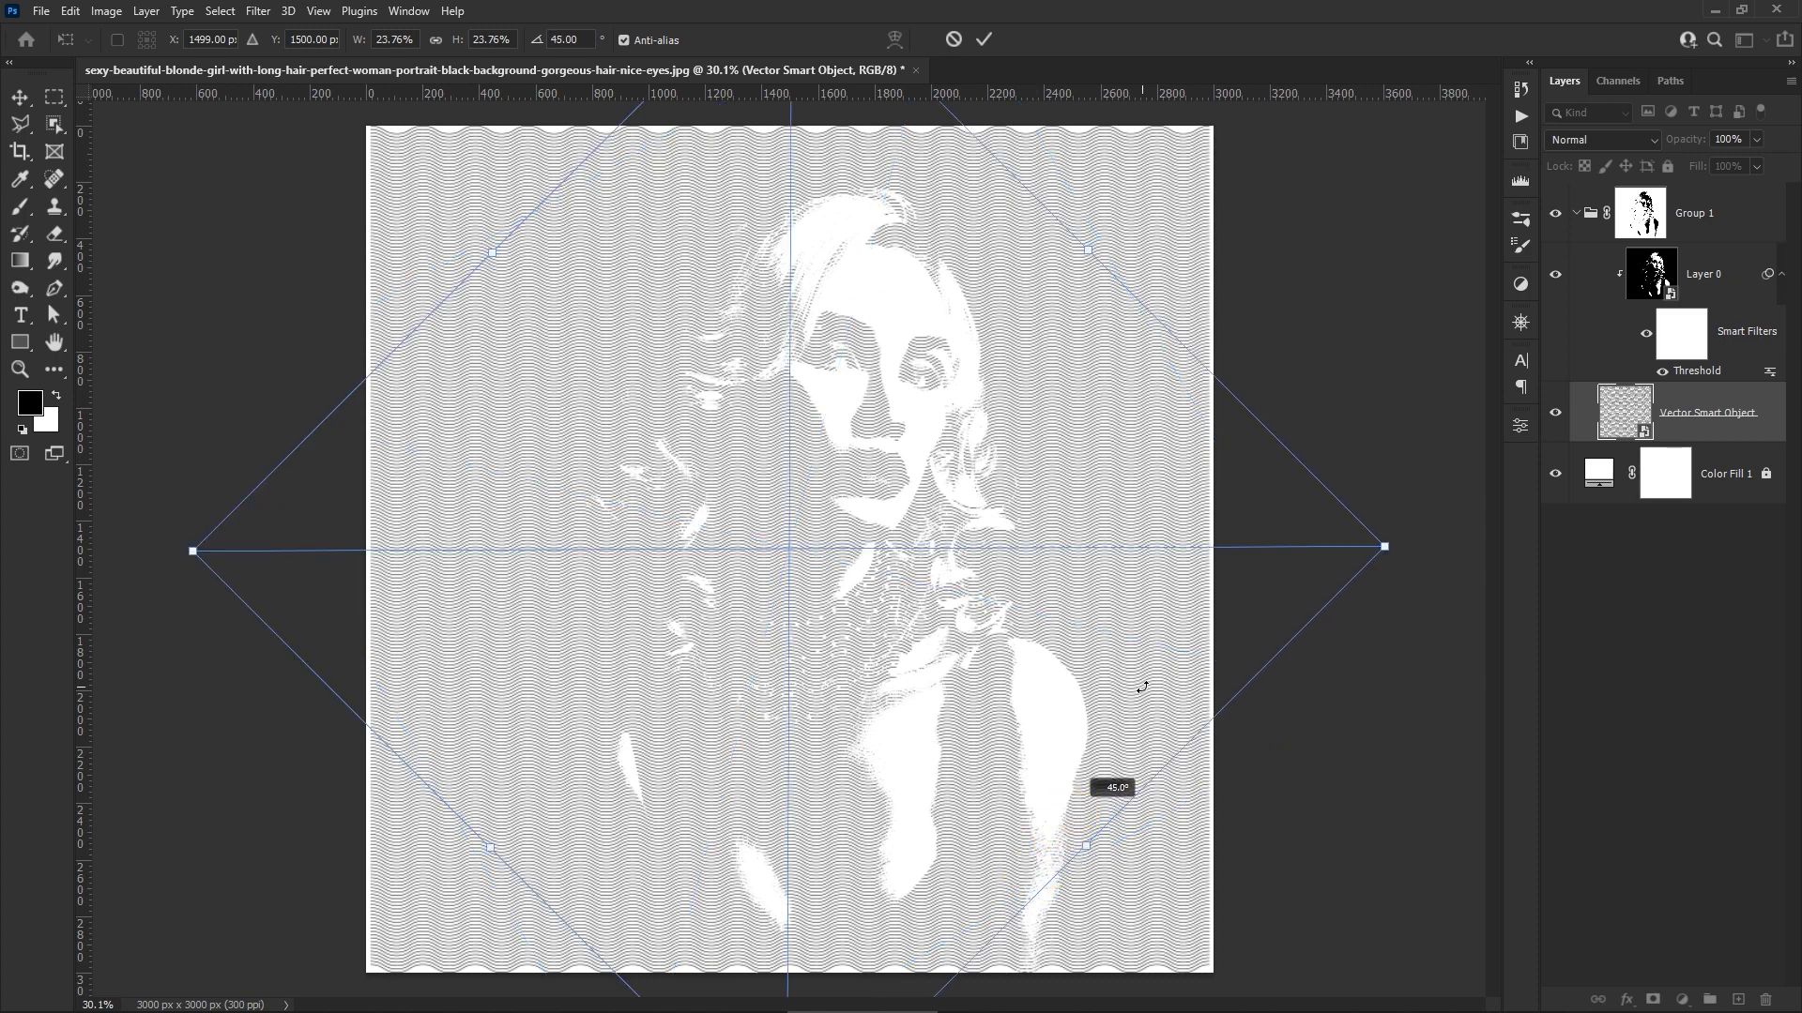
{"action": "key", "text": "shift"}
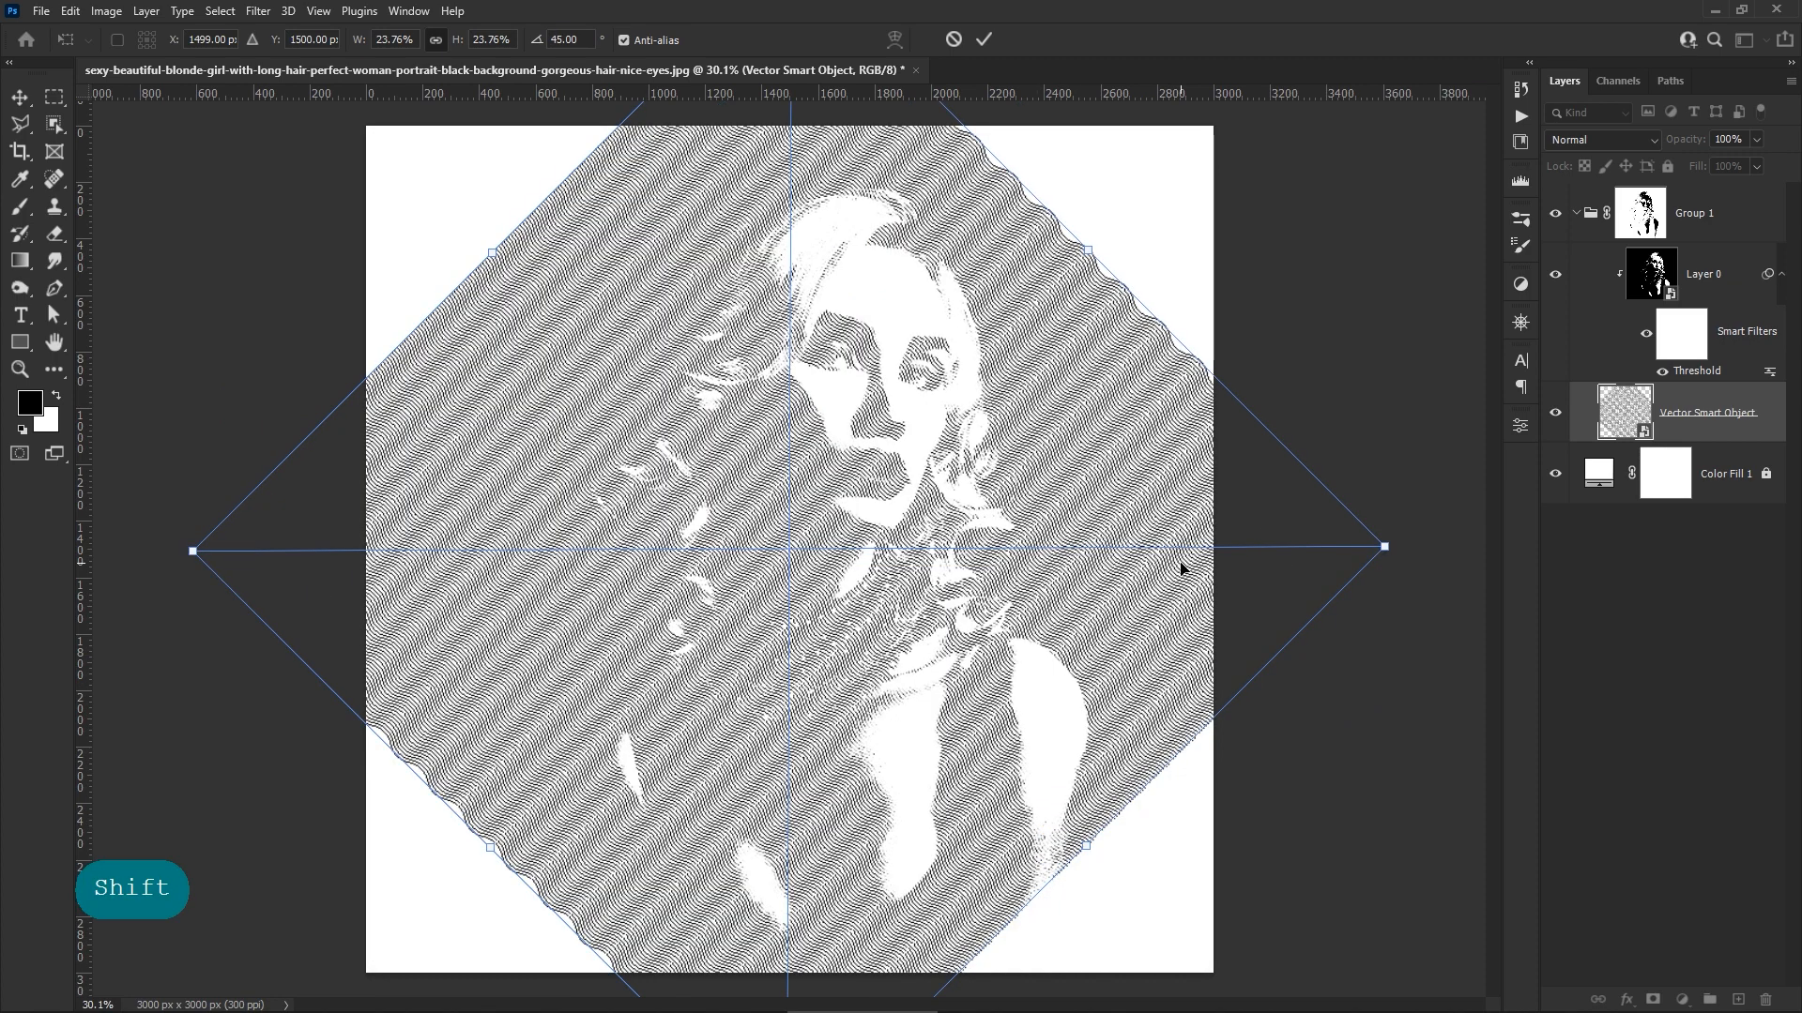
{"action": "left_click", "coordinate": [984, 40]}
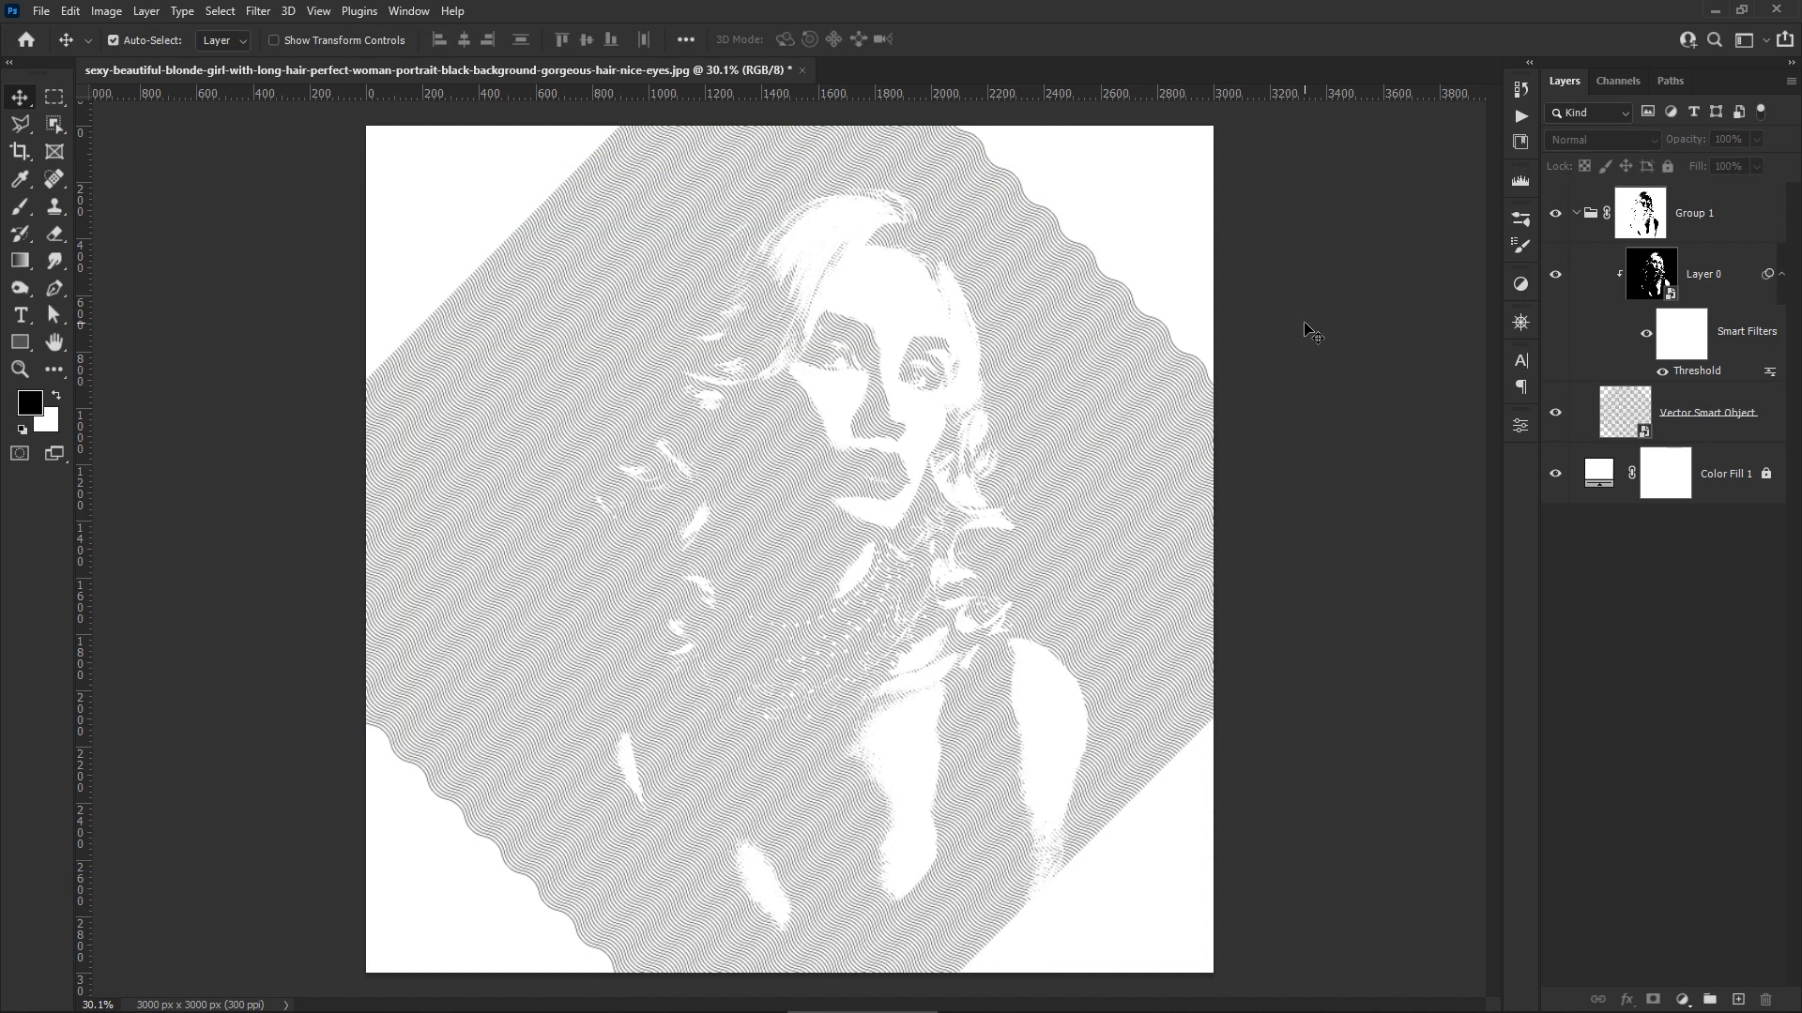
Duplicate Group 1 as Group 1 copy and move the duplicate below Group 1
{"action": "left_click", "coordinate": [1703, 216]}
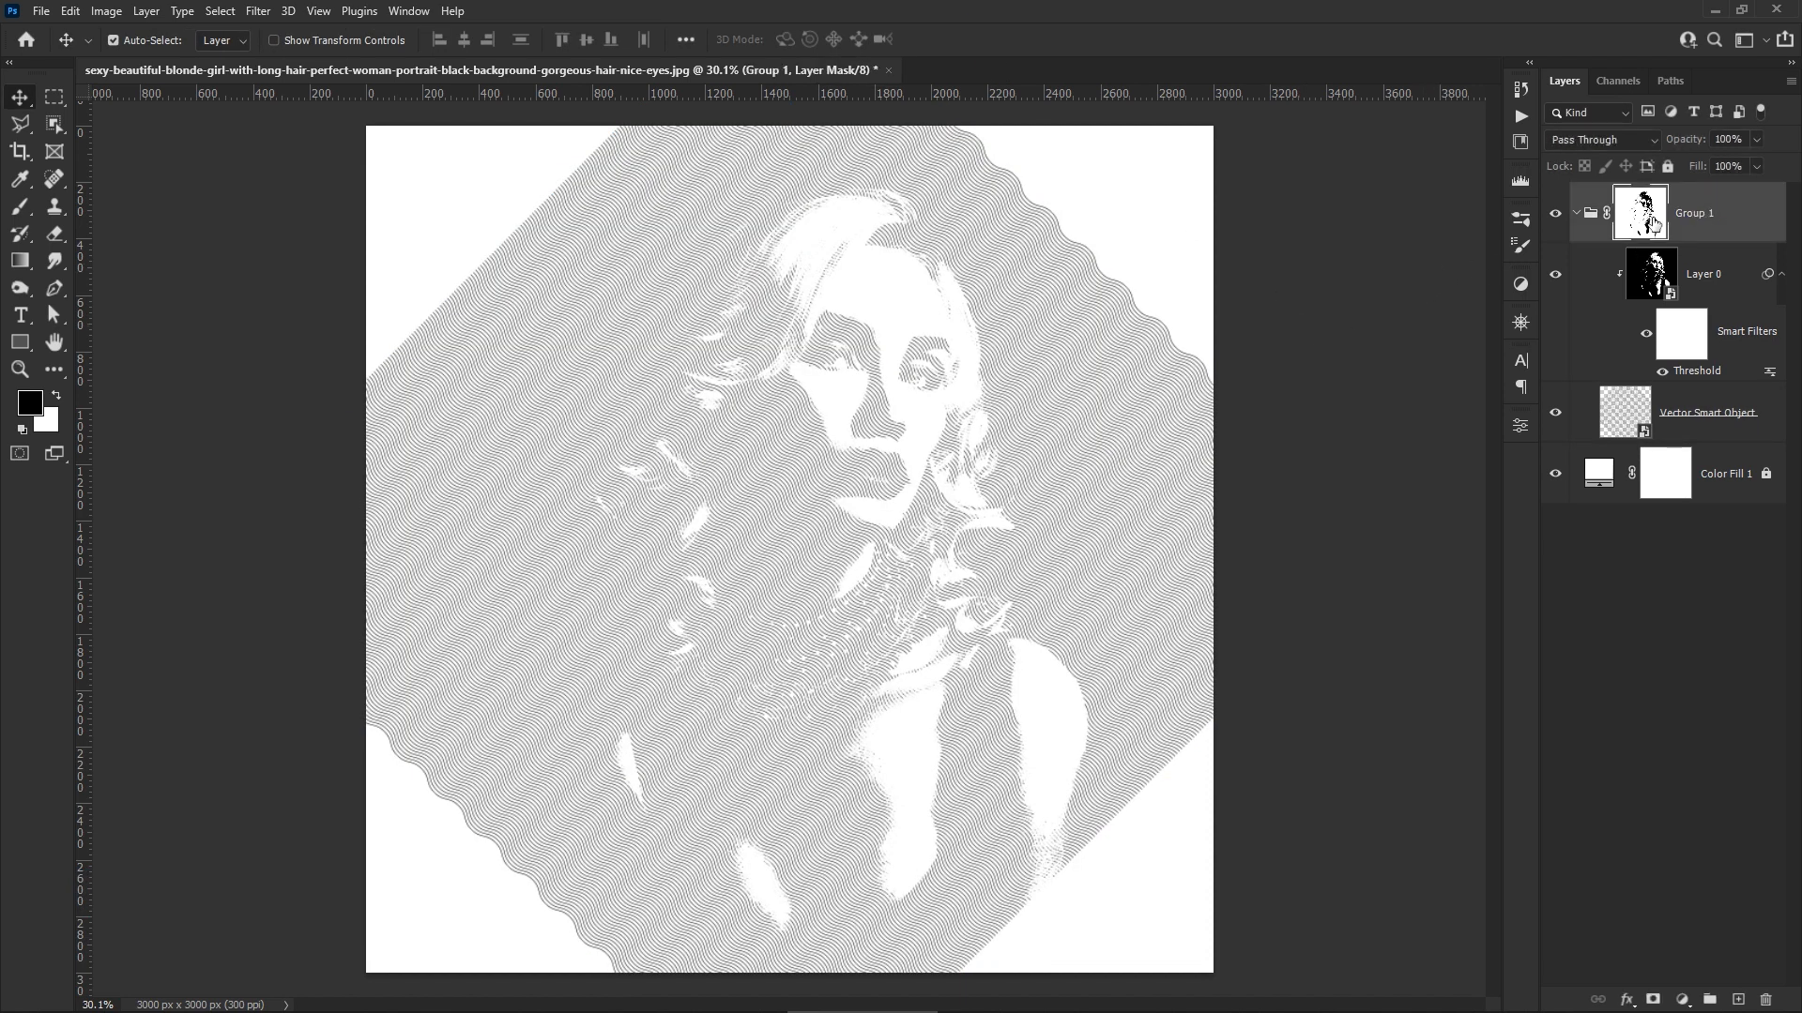
{"action": "left_click", "coordinate": [1578, 214]}
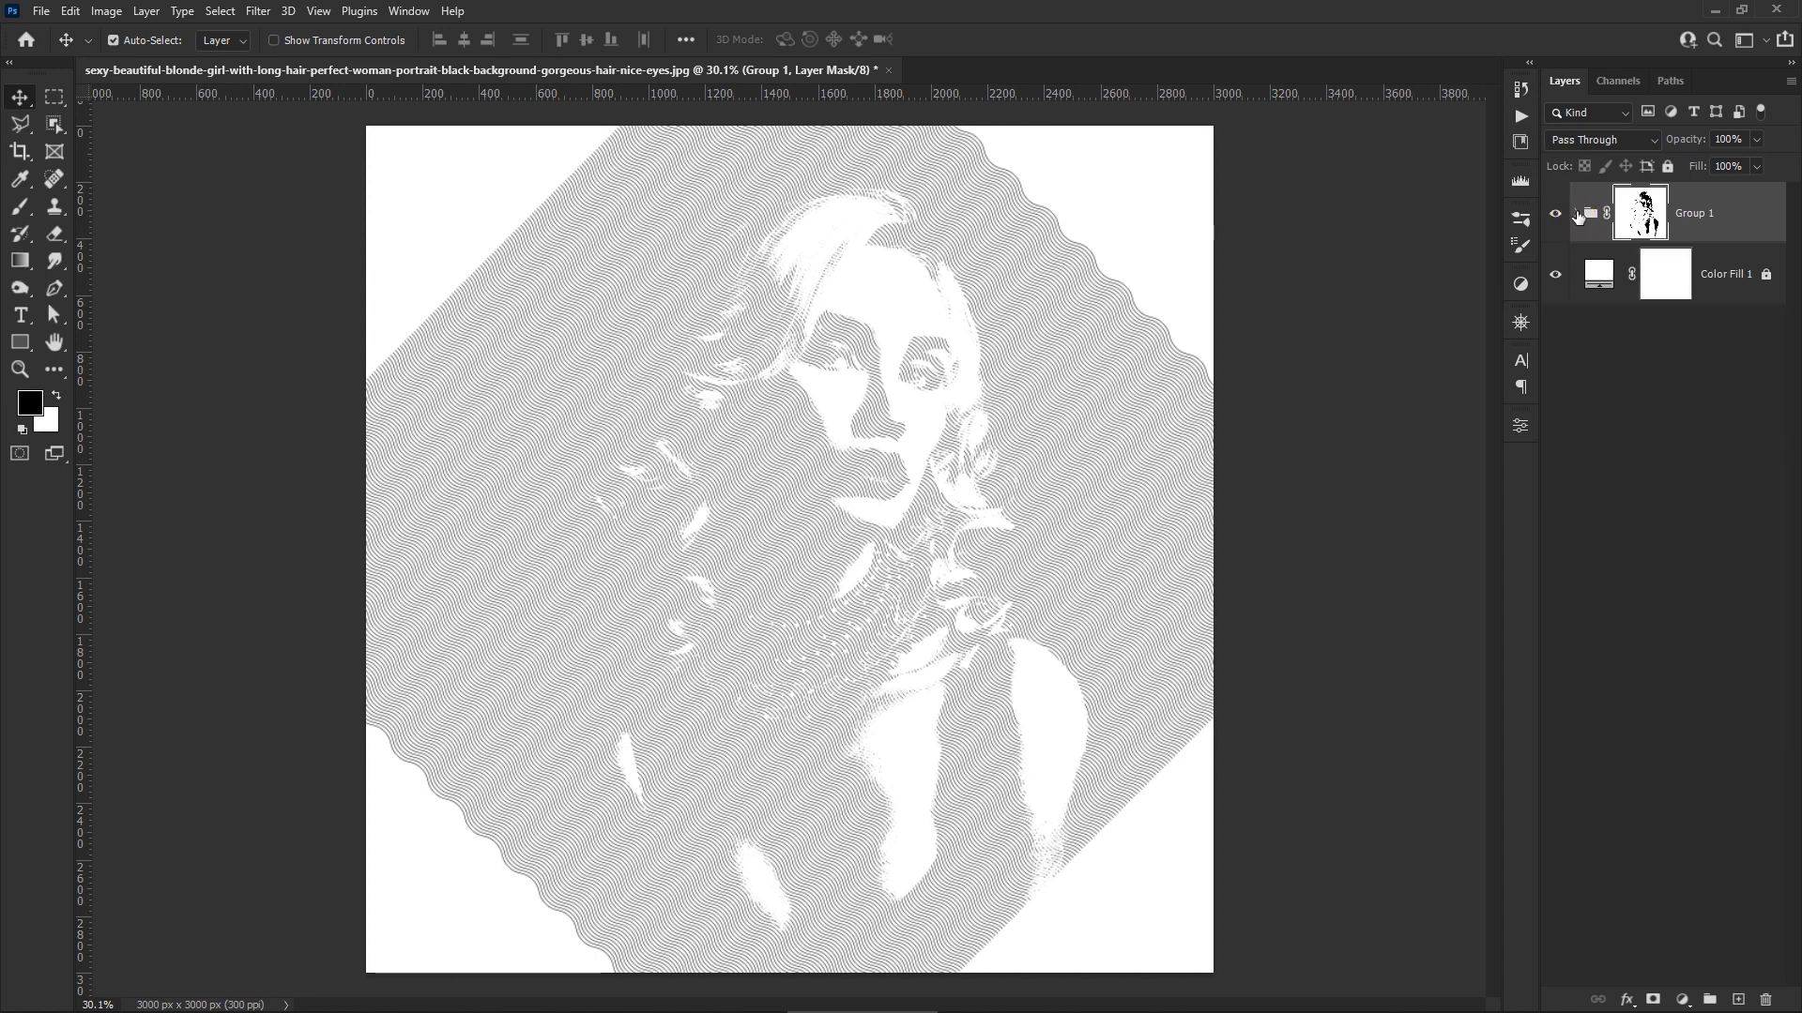
{"action": "right_click", "coordinate": [1729, 216]}
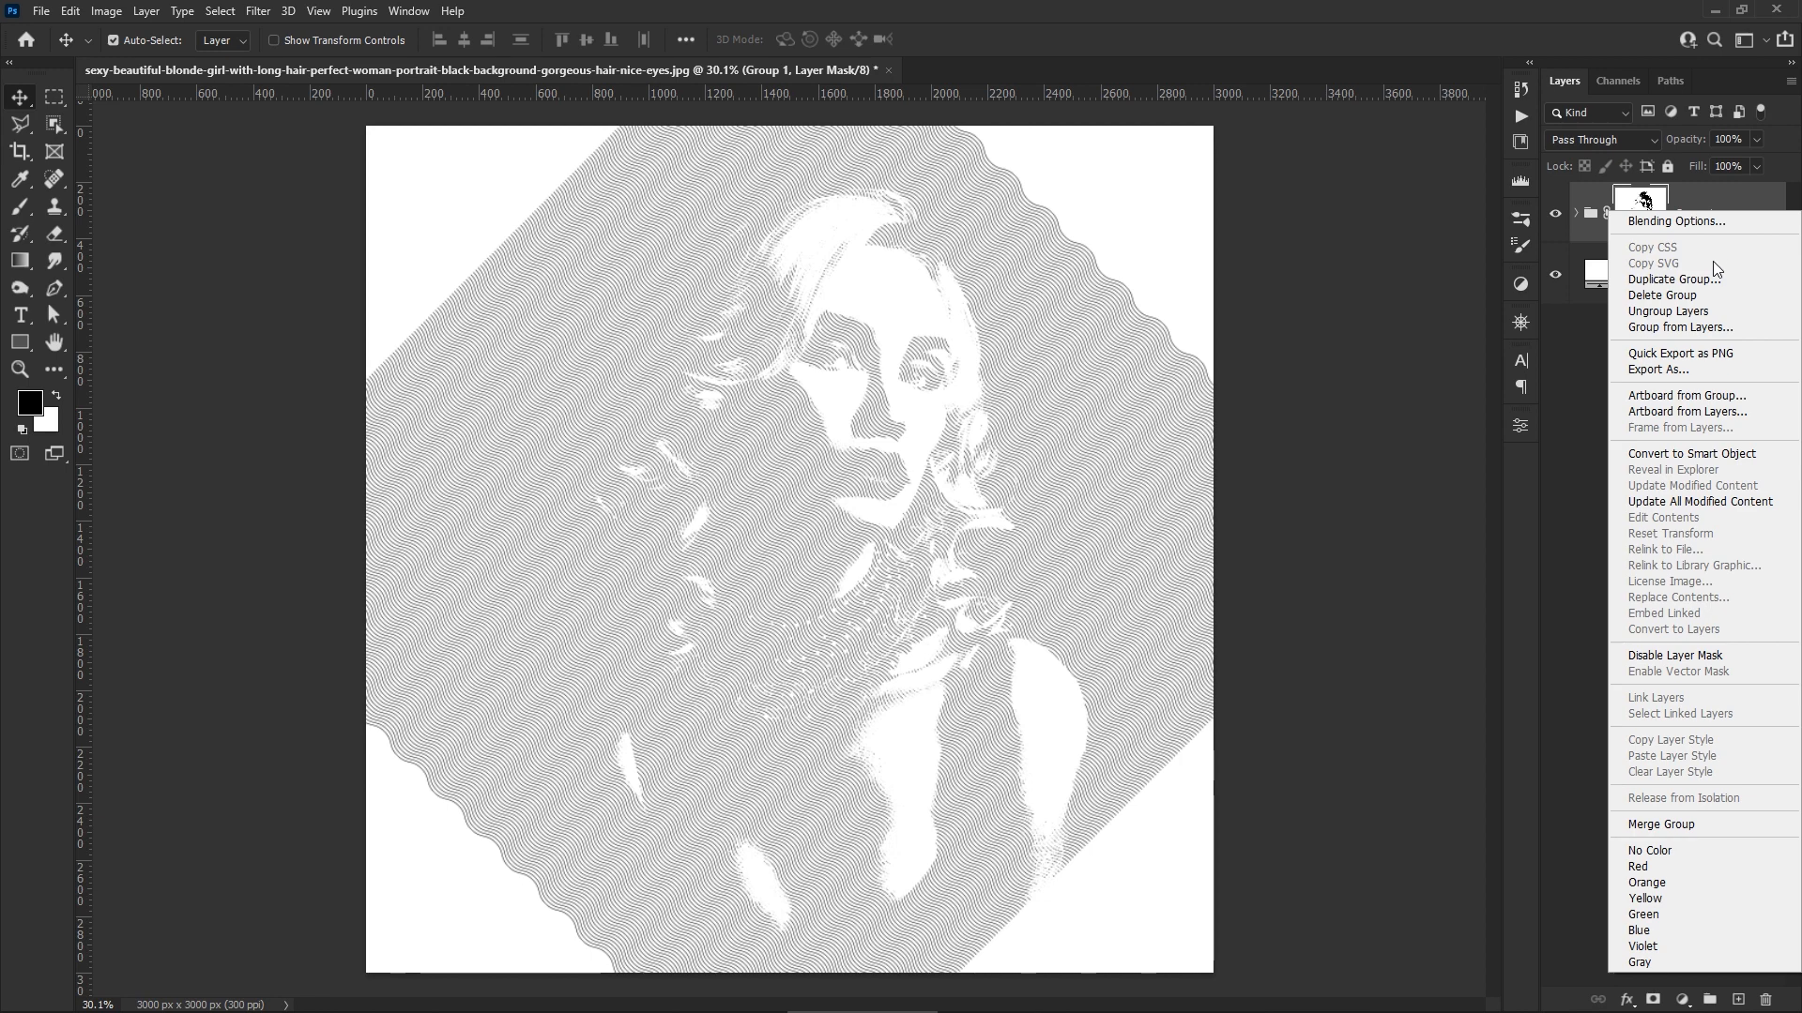
{"action": "left_click", "coordinate": [1671, 280]}
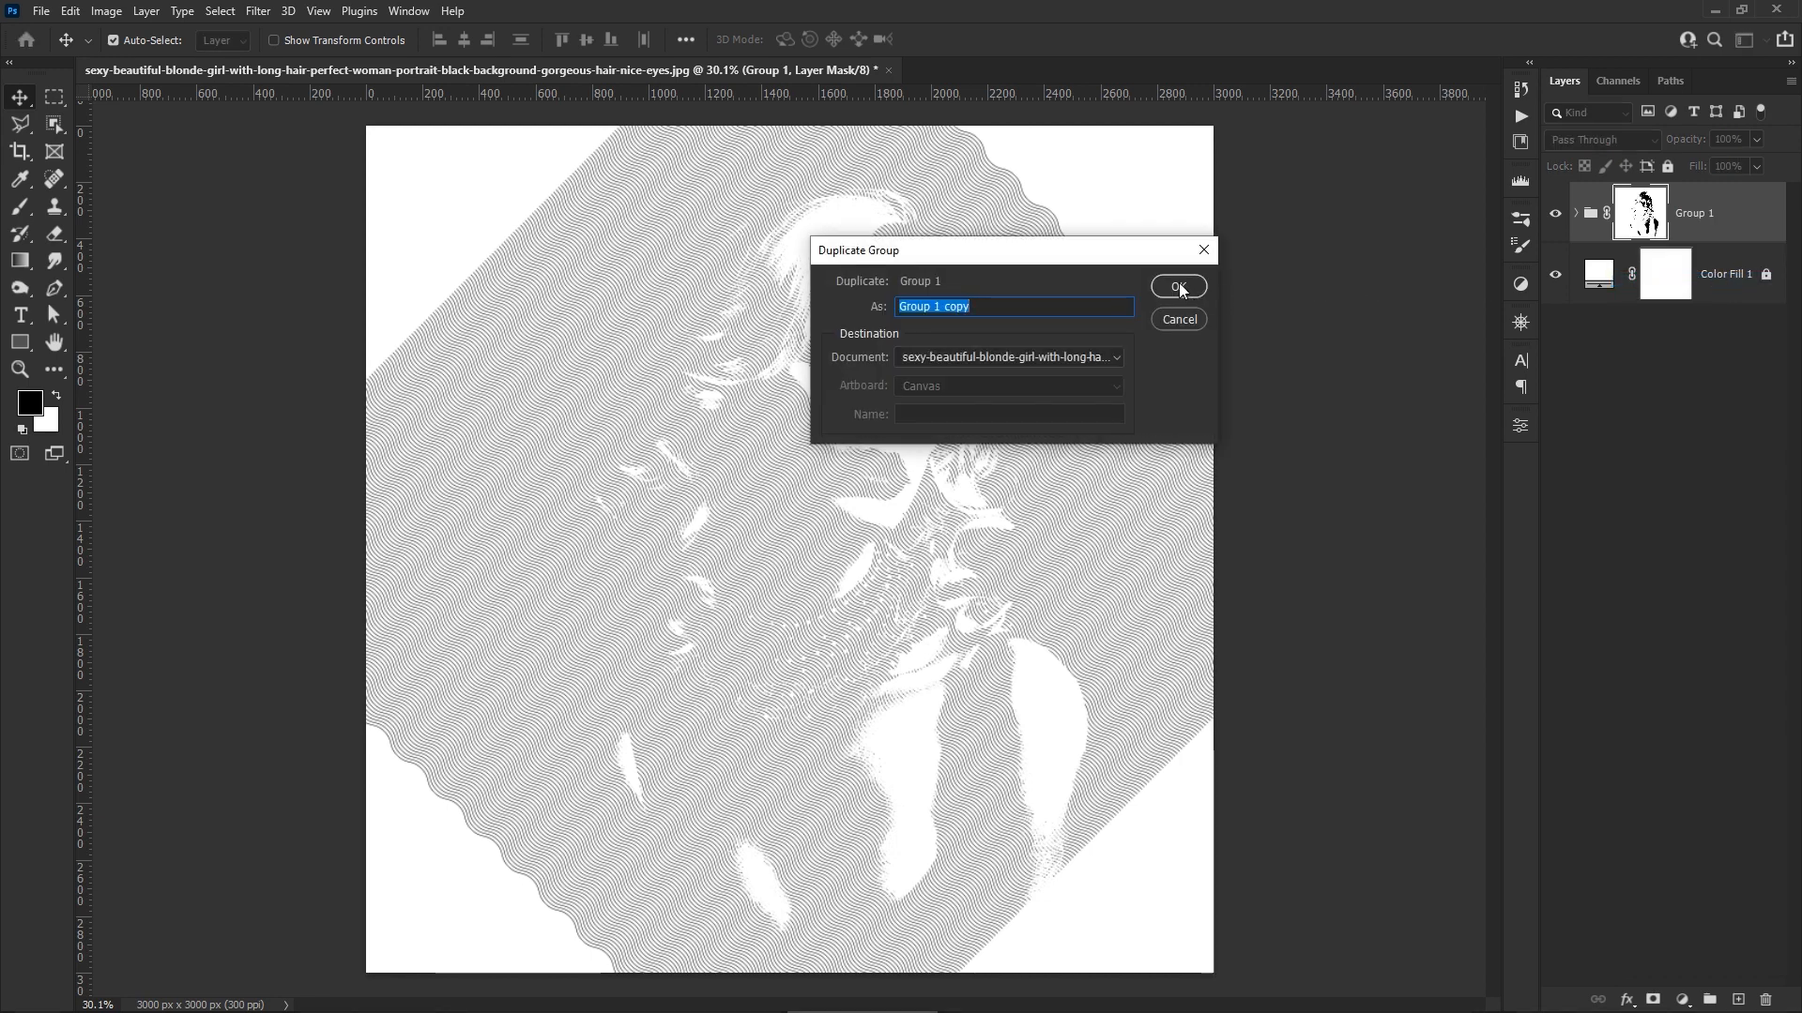
{"action": "left_click", "coordinate": [1178, 287]}
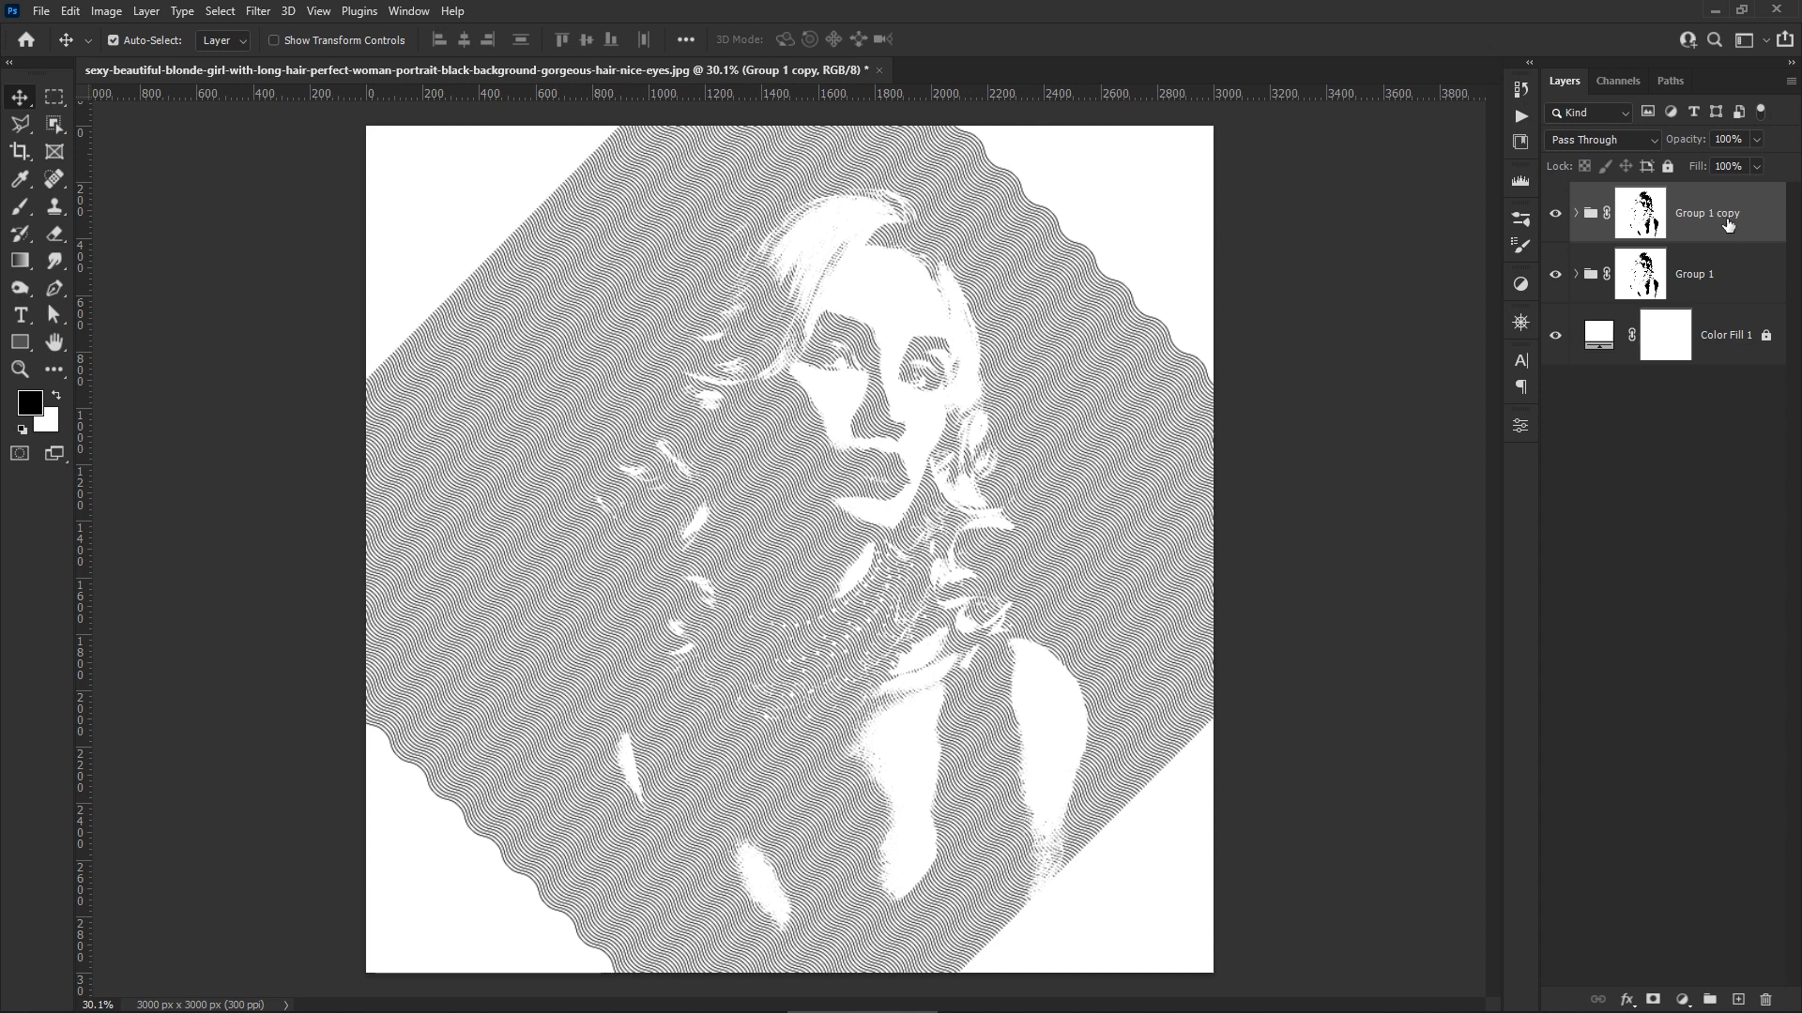
{"action": "left_click_drag", "start_coordinate": [1745, 232], "coordinate": [1717, 302]}
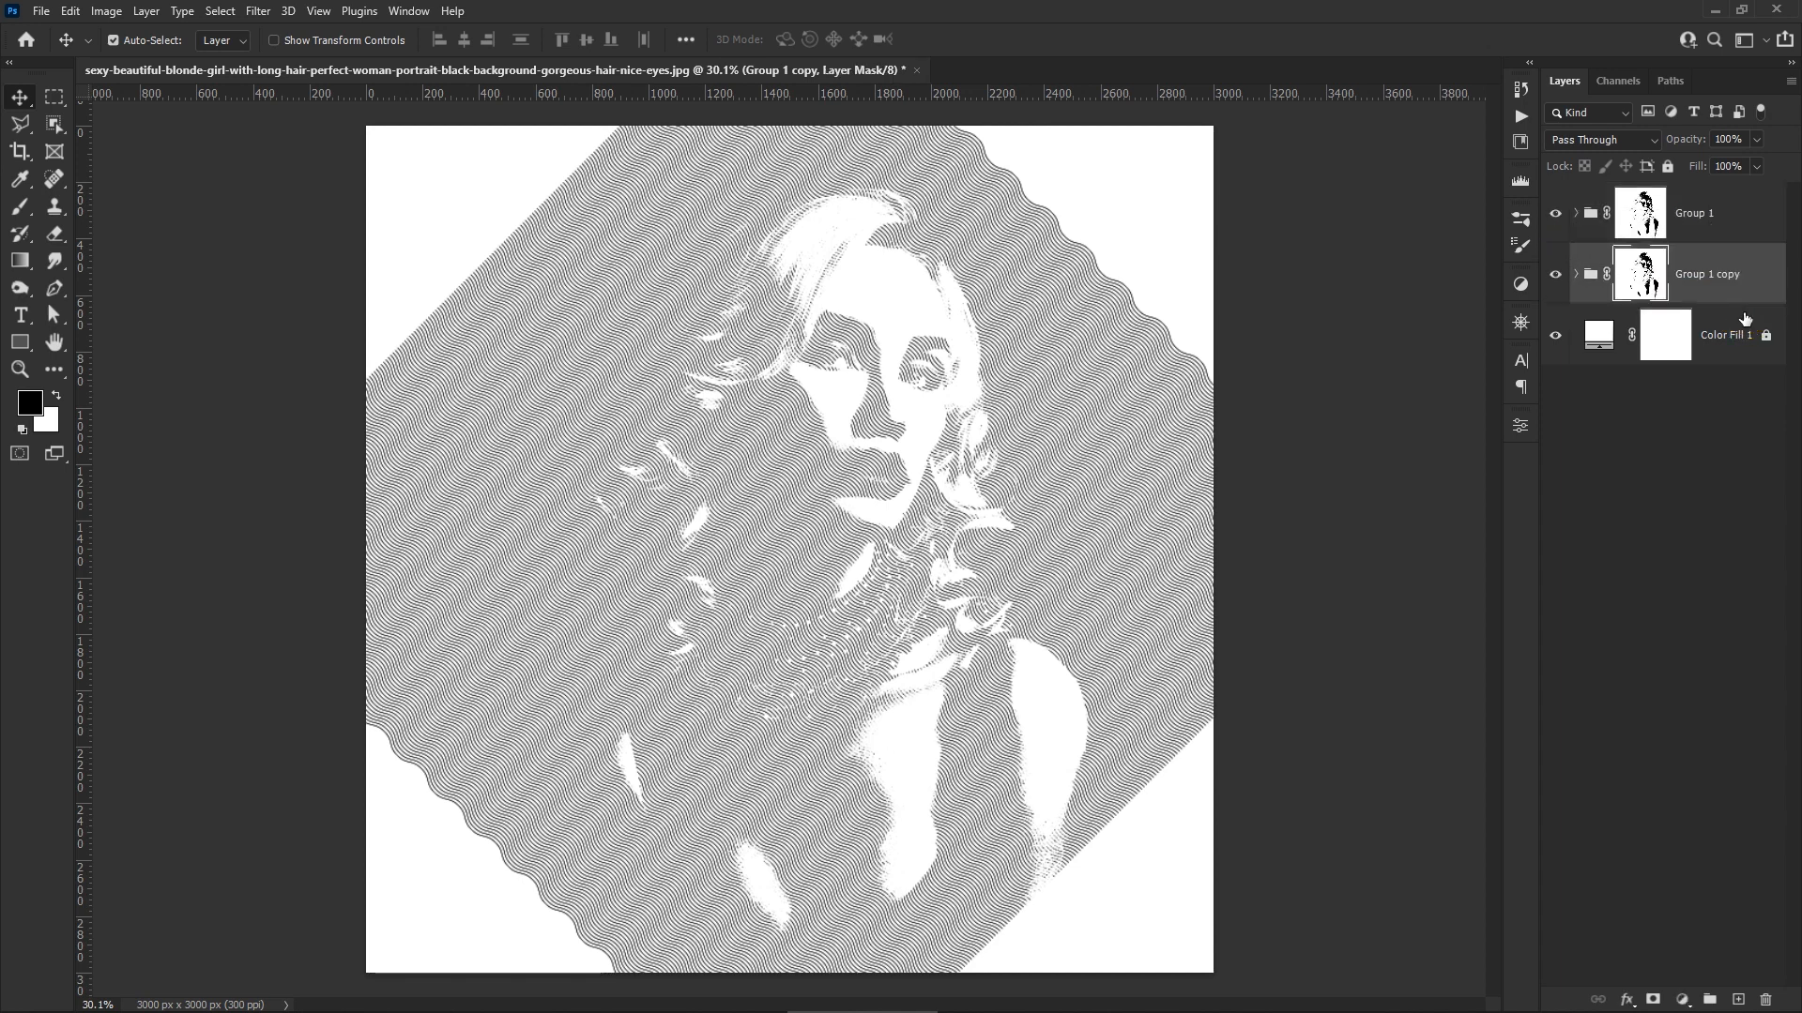
In Group 1 copy, replace the line pattern with an independent New Smart Object via Copy and delete the original Vector Smart Object
{"action": "left_click", "coordinate": [1575, 274]}
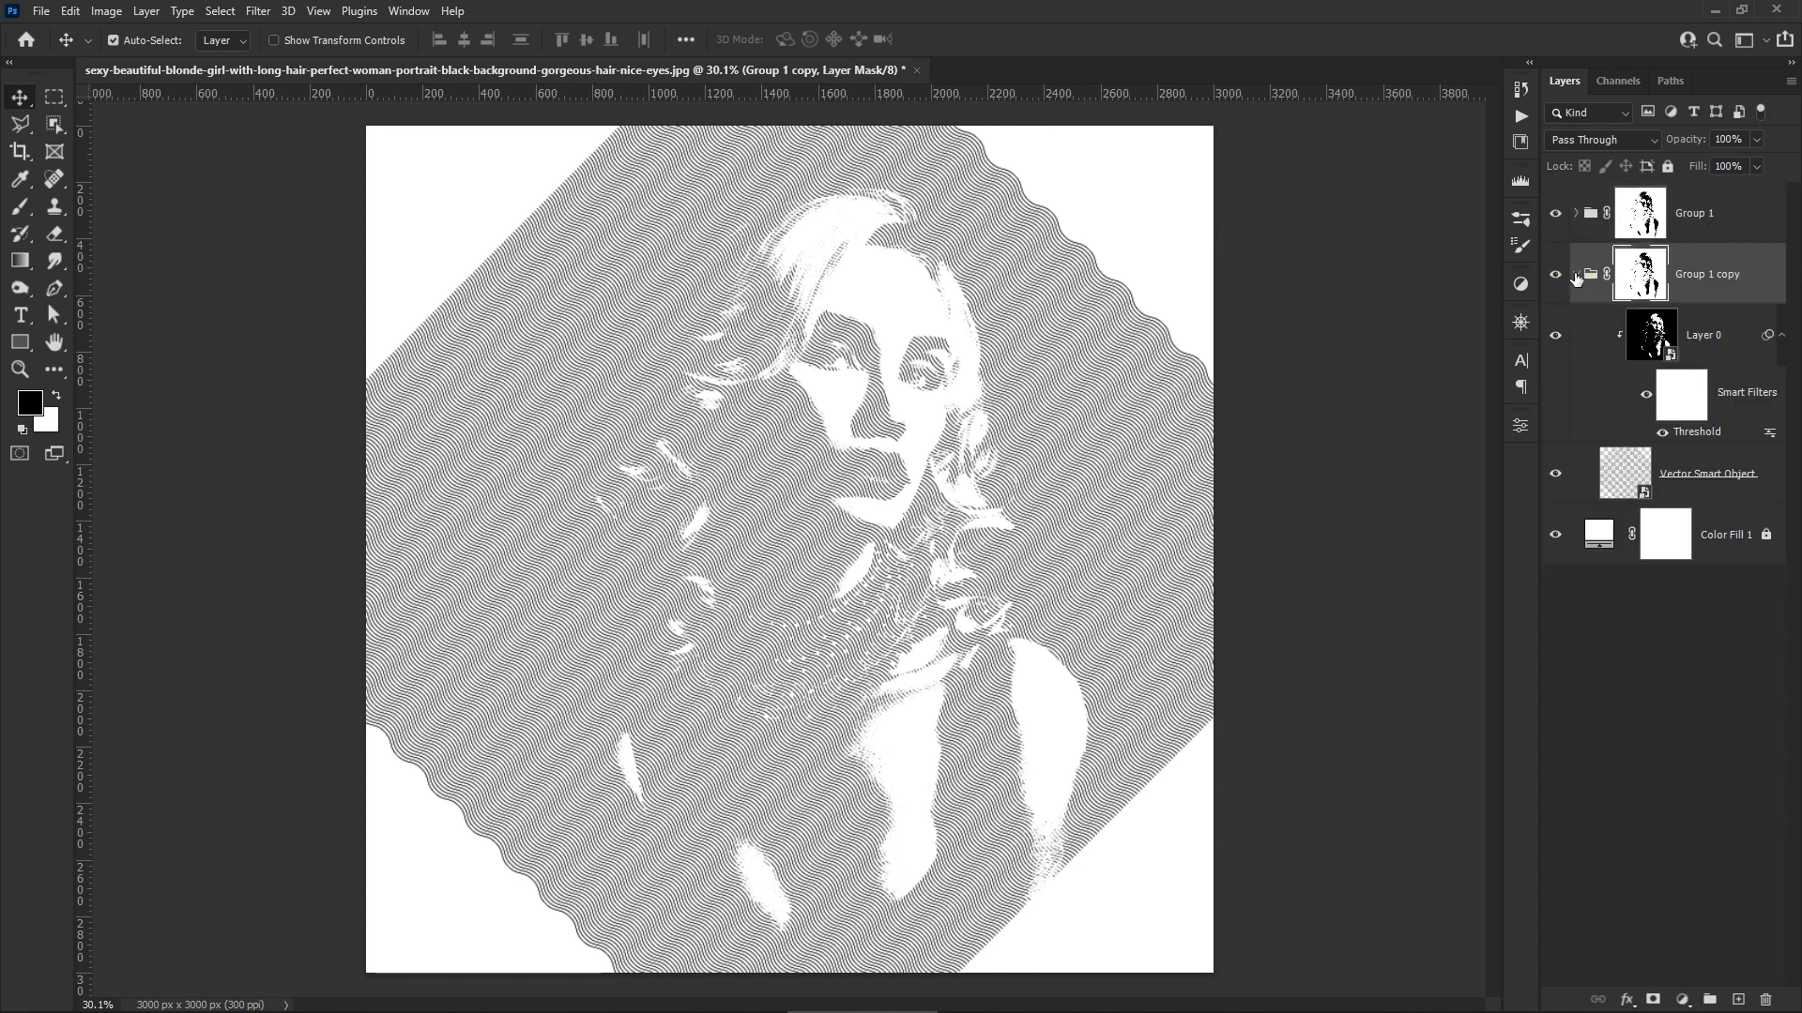
{"action": "left_click", "coordinate": [1706, 472]}
{"action": "right_click", "coordinate": [1705, 469]}
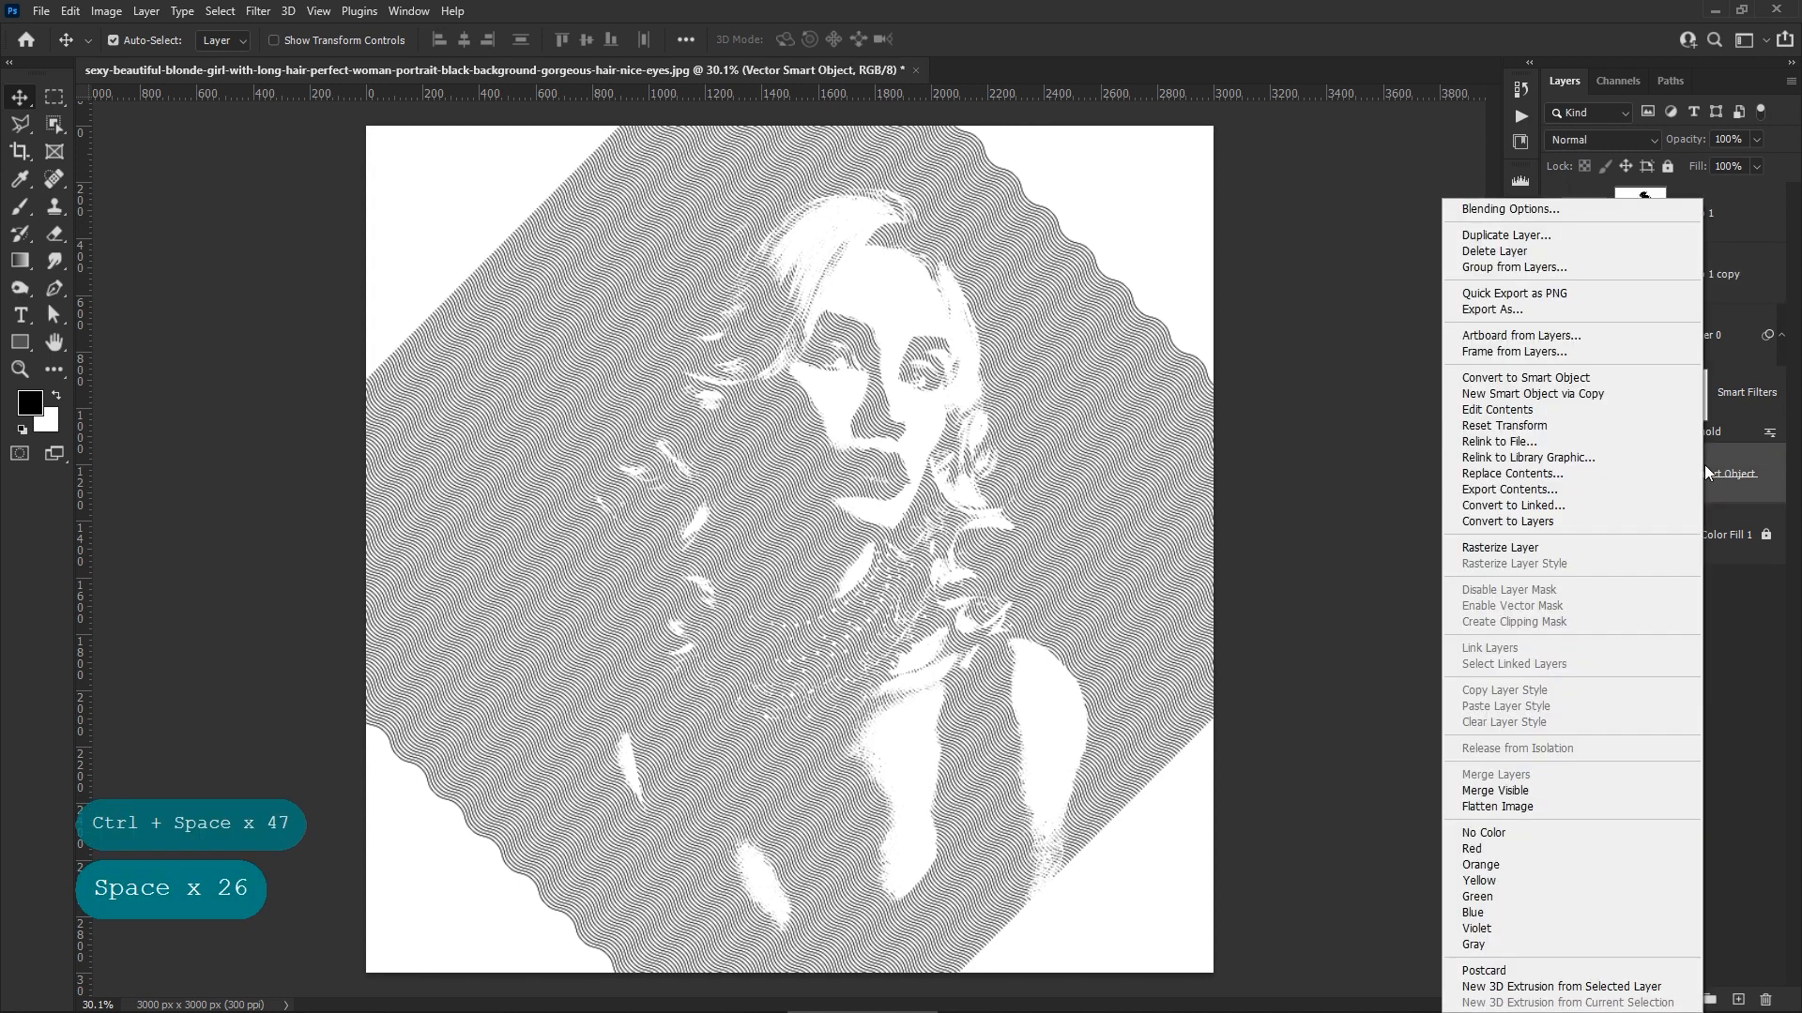
{"action": "left_click", "coordinate": [1626, 396]}
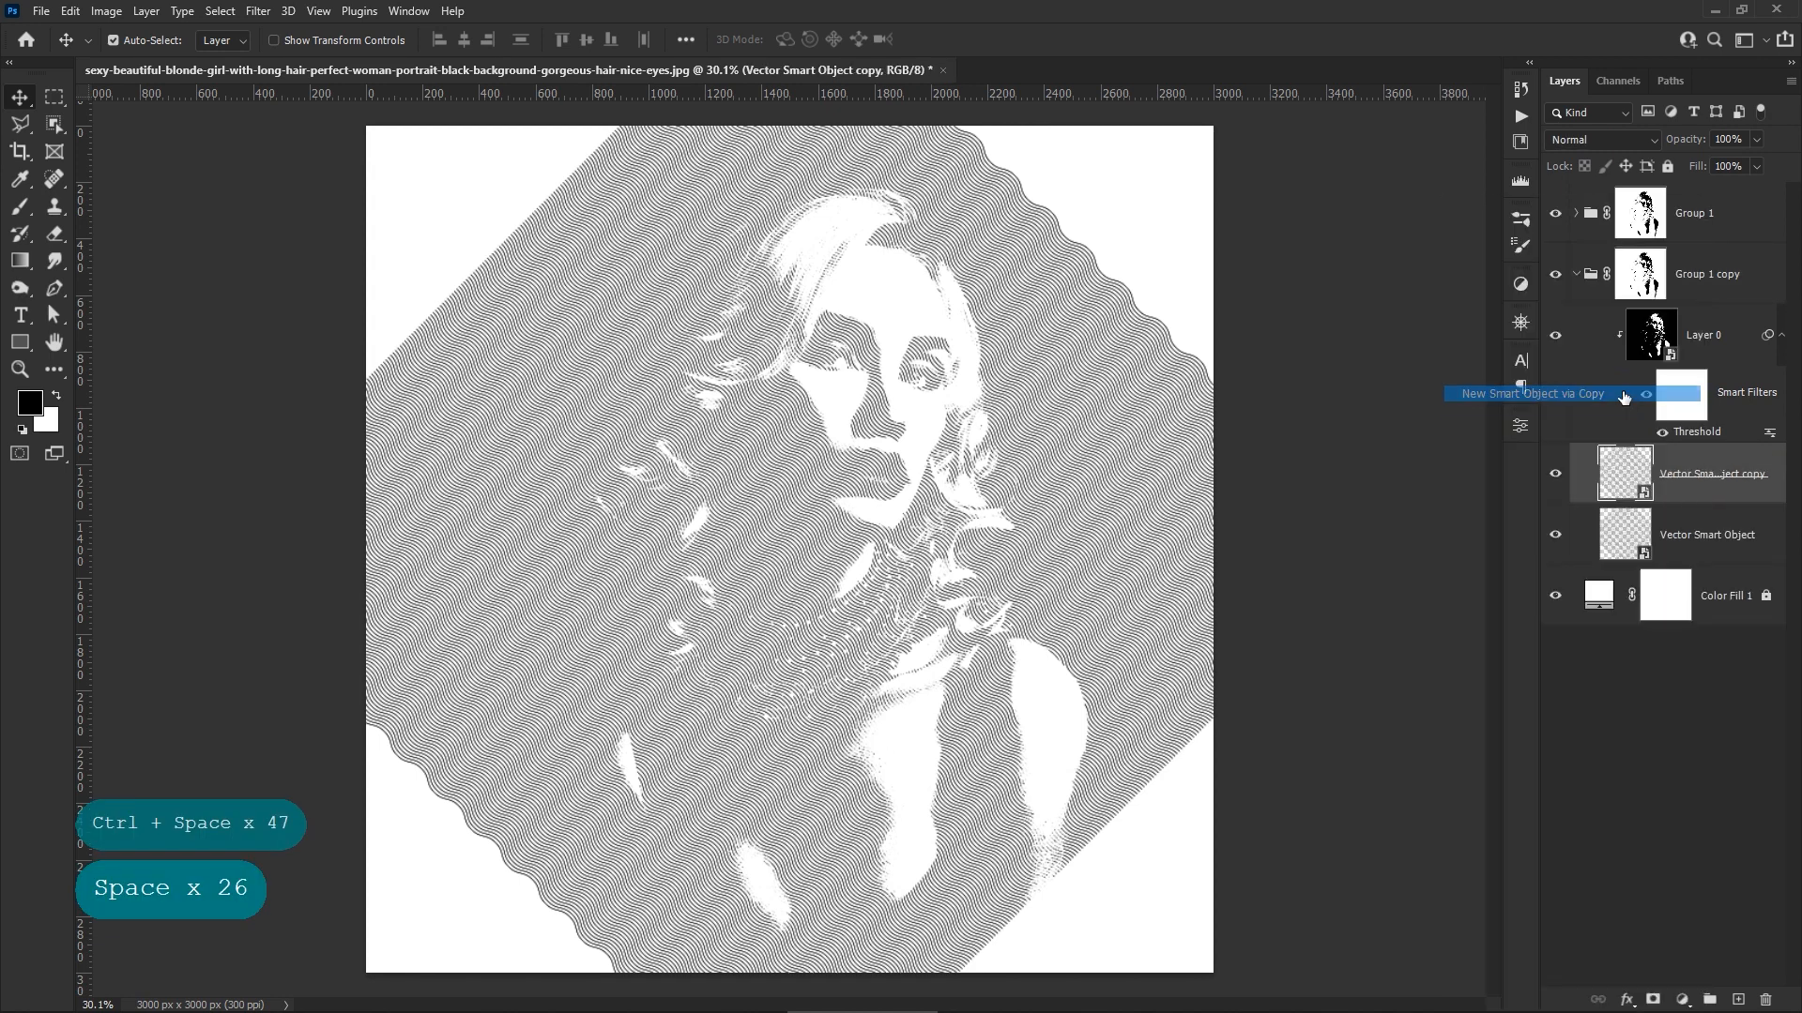
{"action": "left_click", "coordinate": [1701, 532]}
{"action": "left_click_drag", "start_coordinate": [1701, 532], "coordinate": [1765, 999]}
Open the copied pattern's contents in Illustrator, set the wavy blend's stroke to 4 pt, save it and return to Photoshop
{"action": "double_click", "coordinate": [1645, 487]}
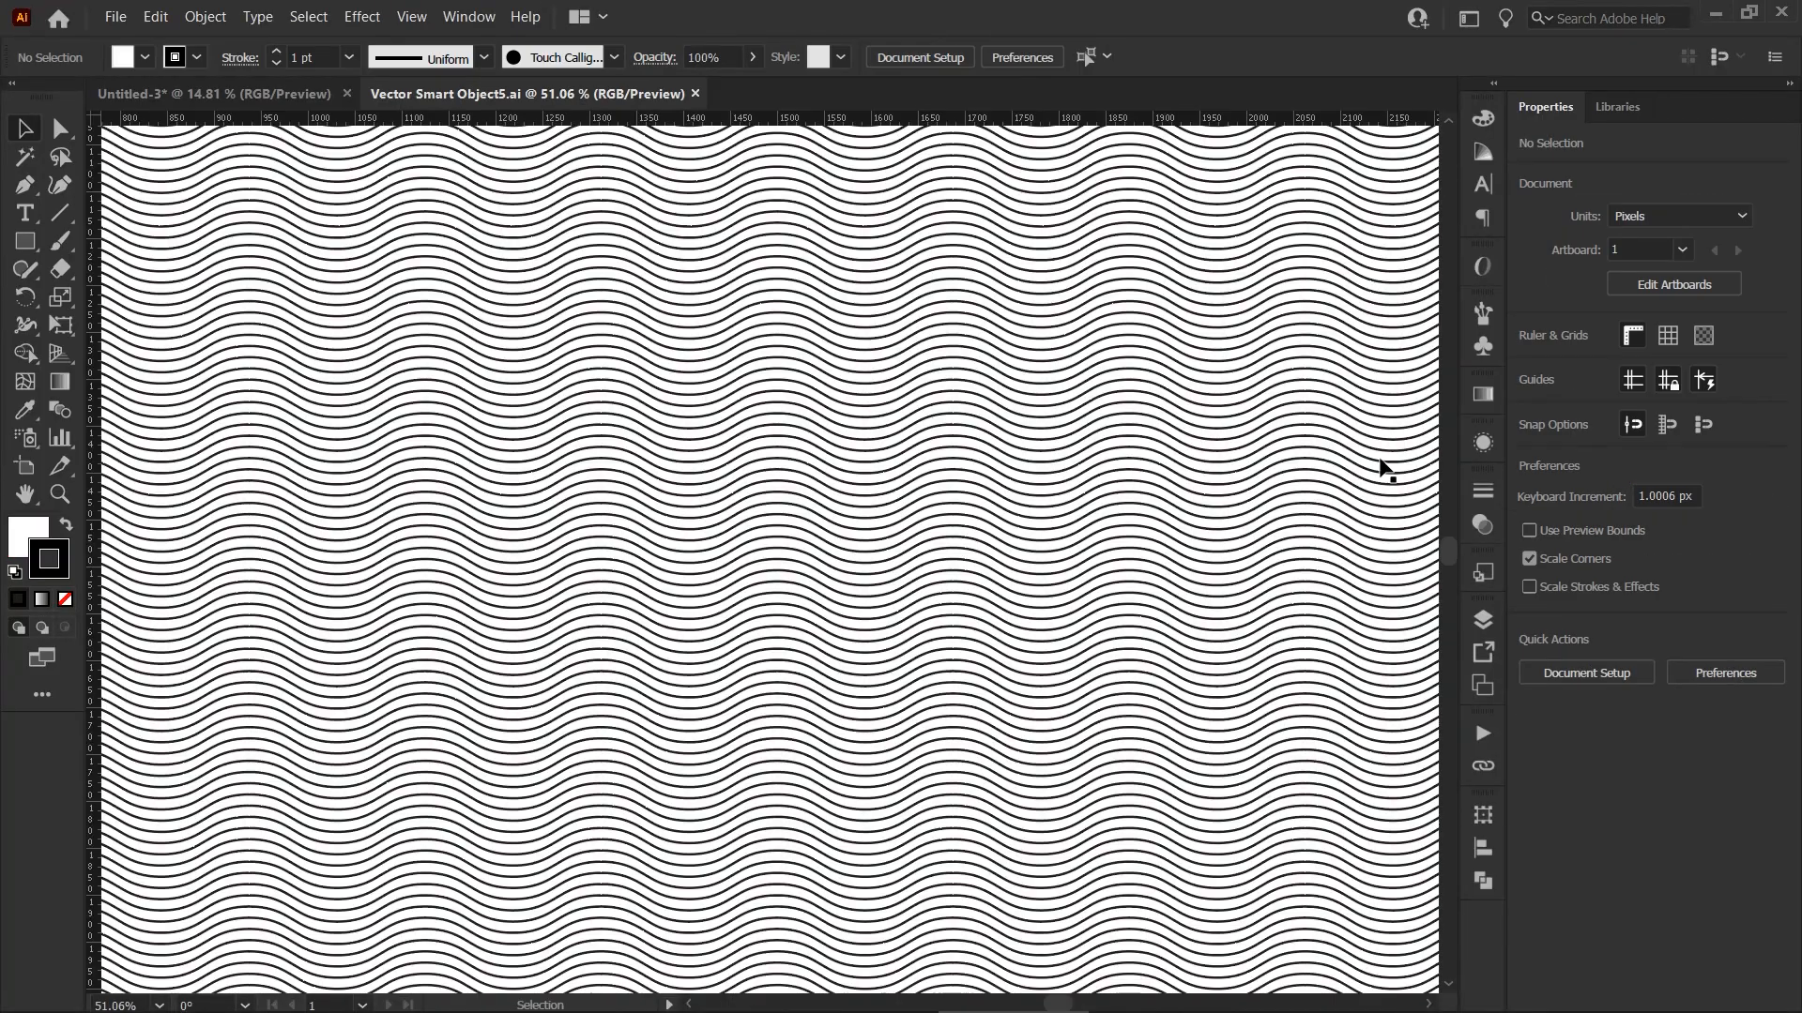
{"action": "left_click_drag", "start_coordinate": [1006, 432], "coordinate": [622, 445]}
{"action": "left_click_drag", "start_coordinate": [943, 424], "coordinate": [763, 498]}
{"action": "left_click", "coordinate": [792, 482]}
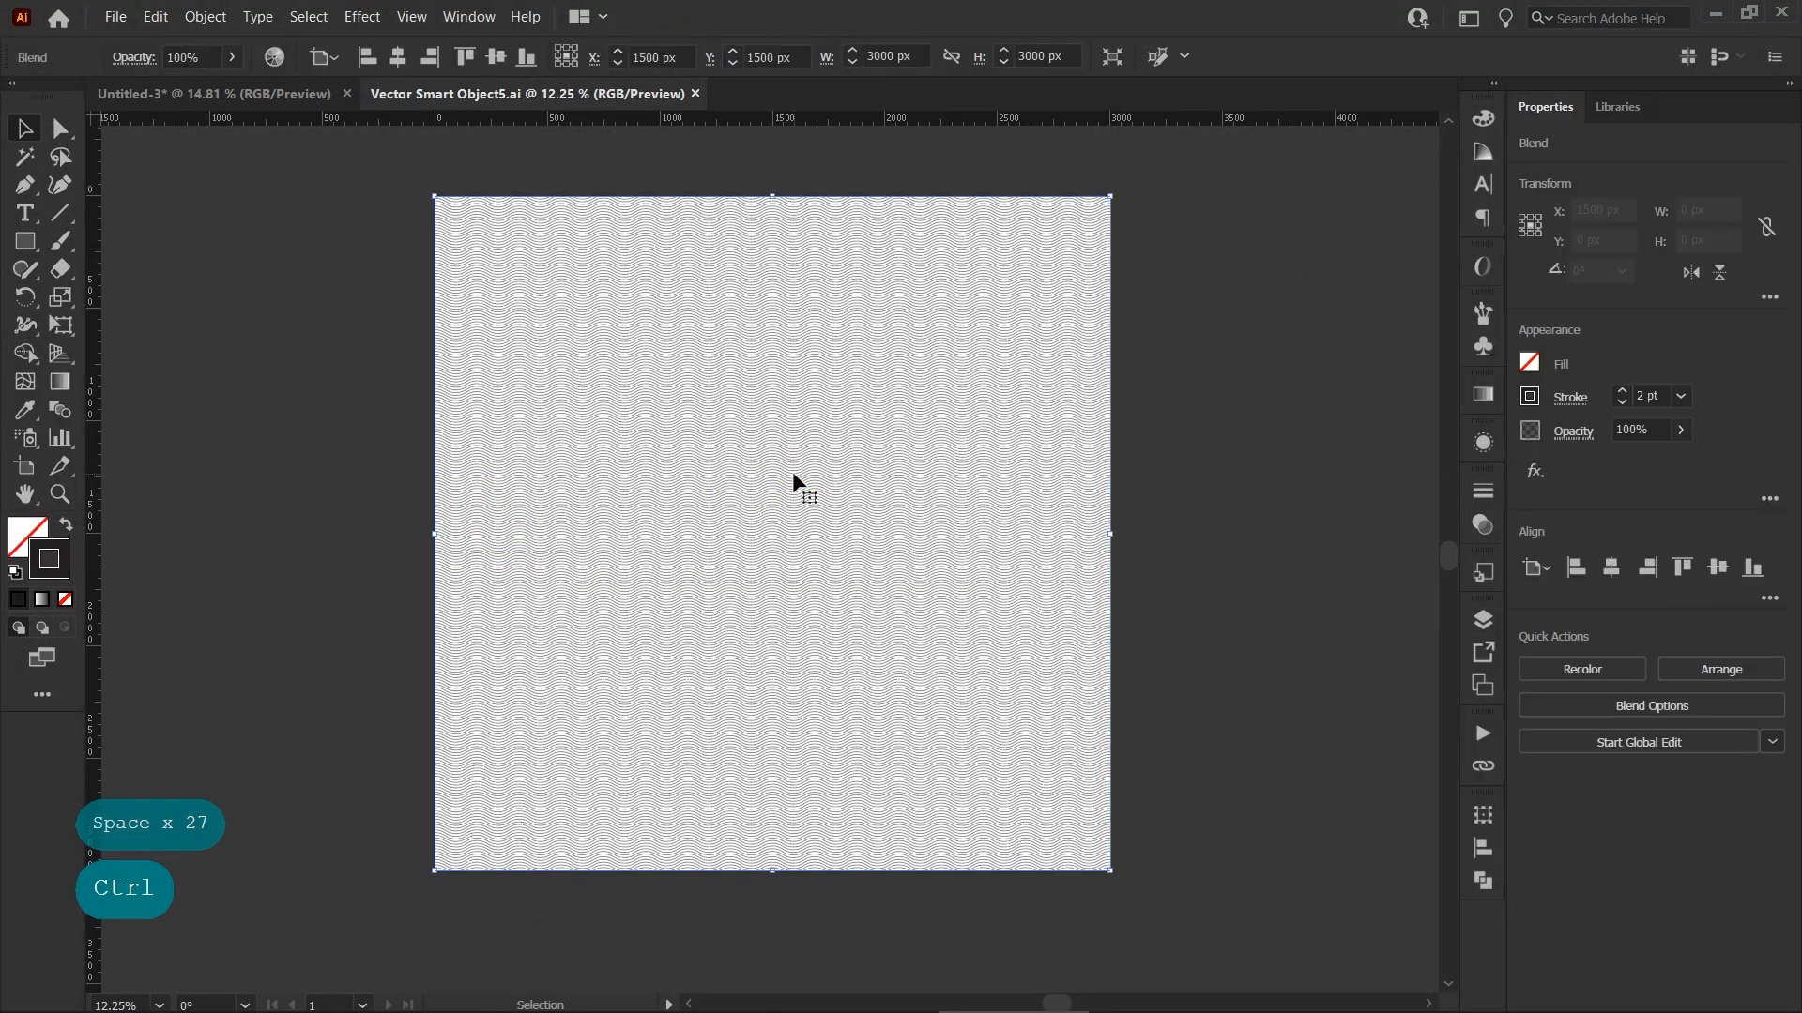
{"action": "left_click", "coordinate": [1621, 392]}
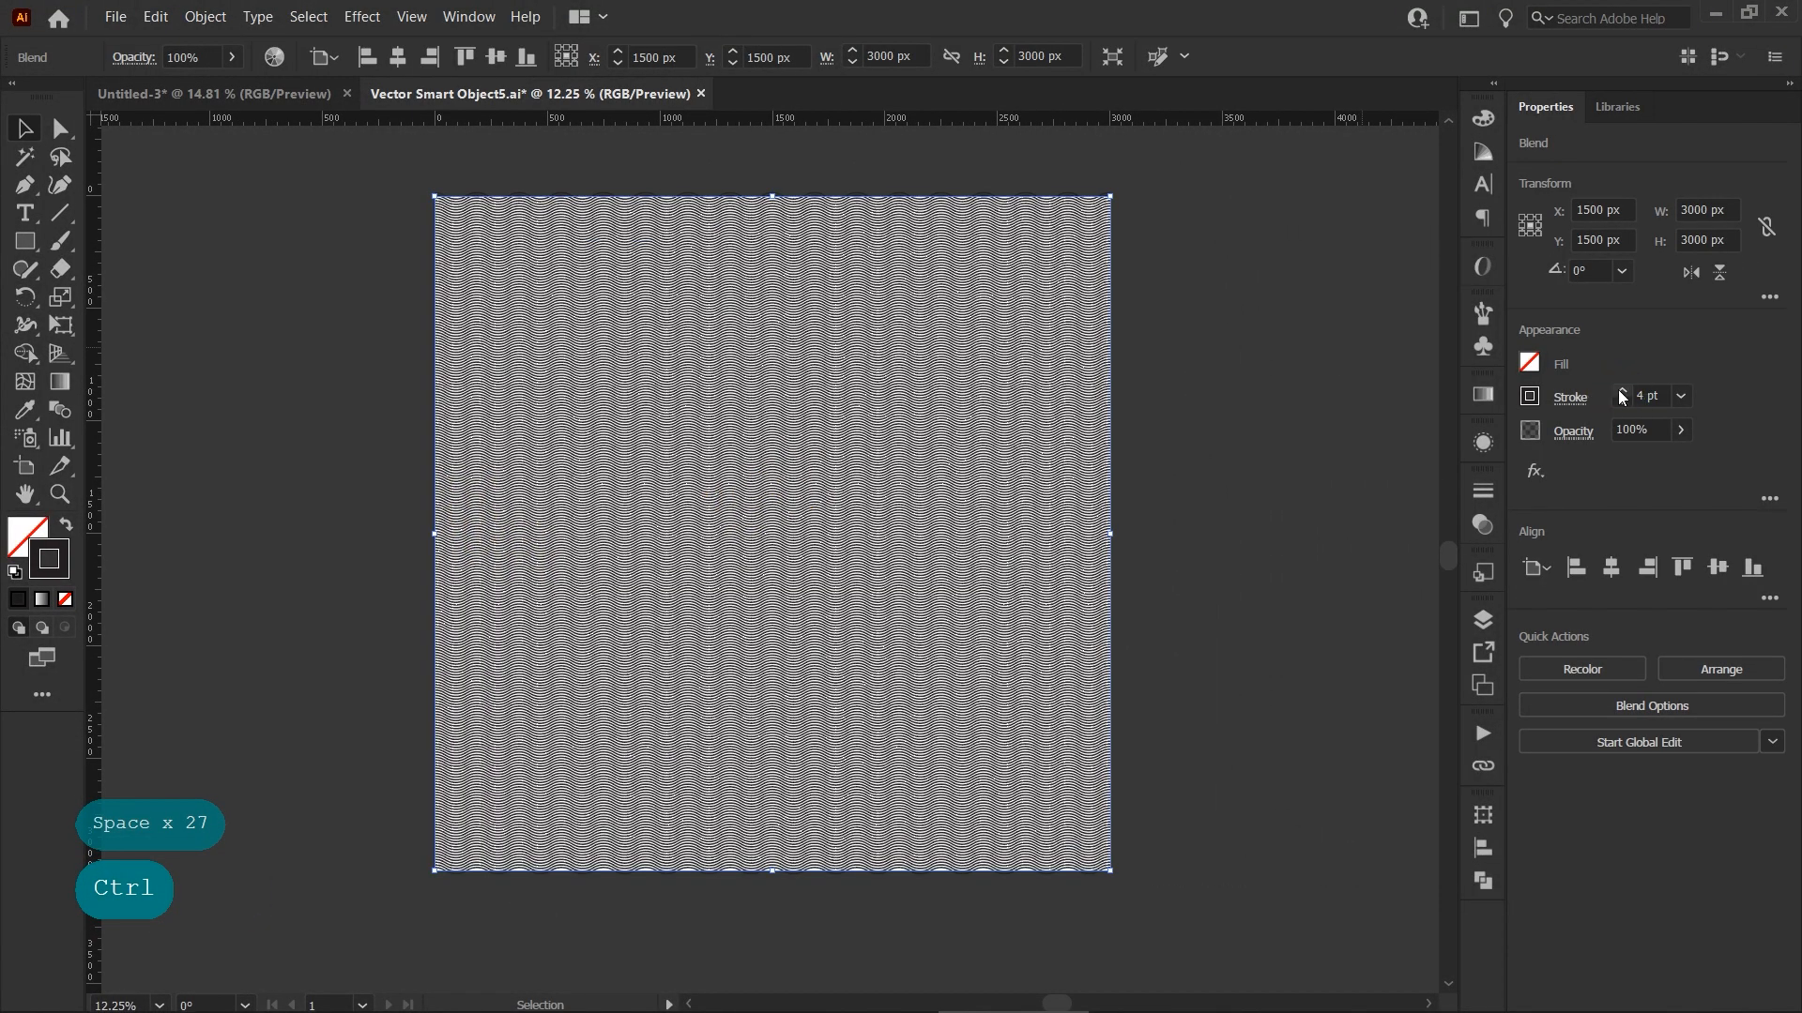
{"action": "left_click_drag", "start_coordinate": [828, 390], "coordinate": [952, 407]}
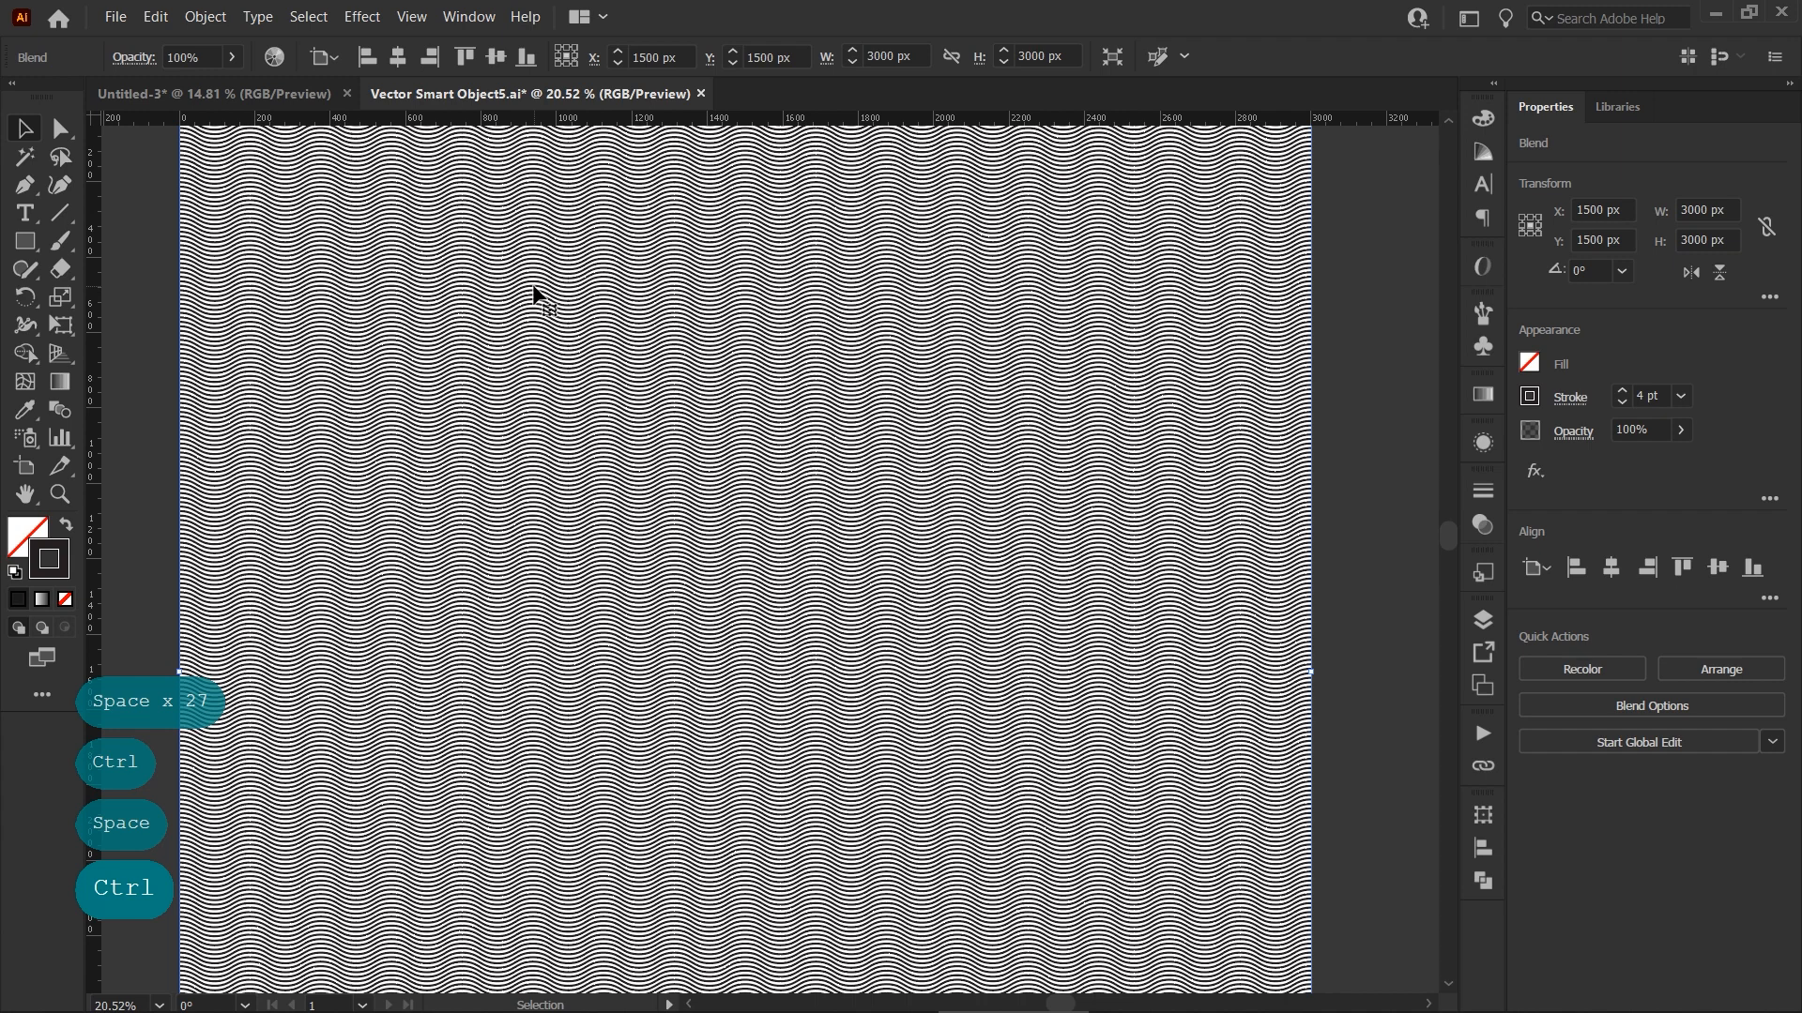
{"action": "left_click", "coordinate": [118, 18]}
{"action": "left_click", "coordinate": [150, 191]}
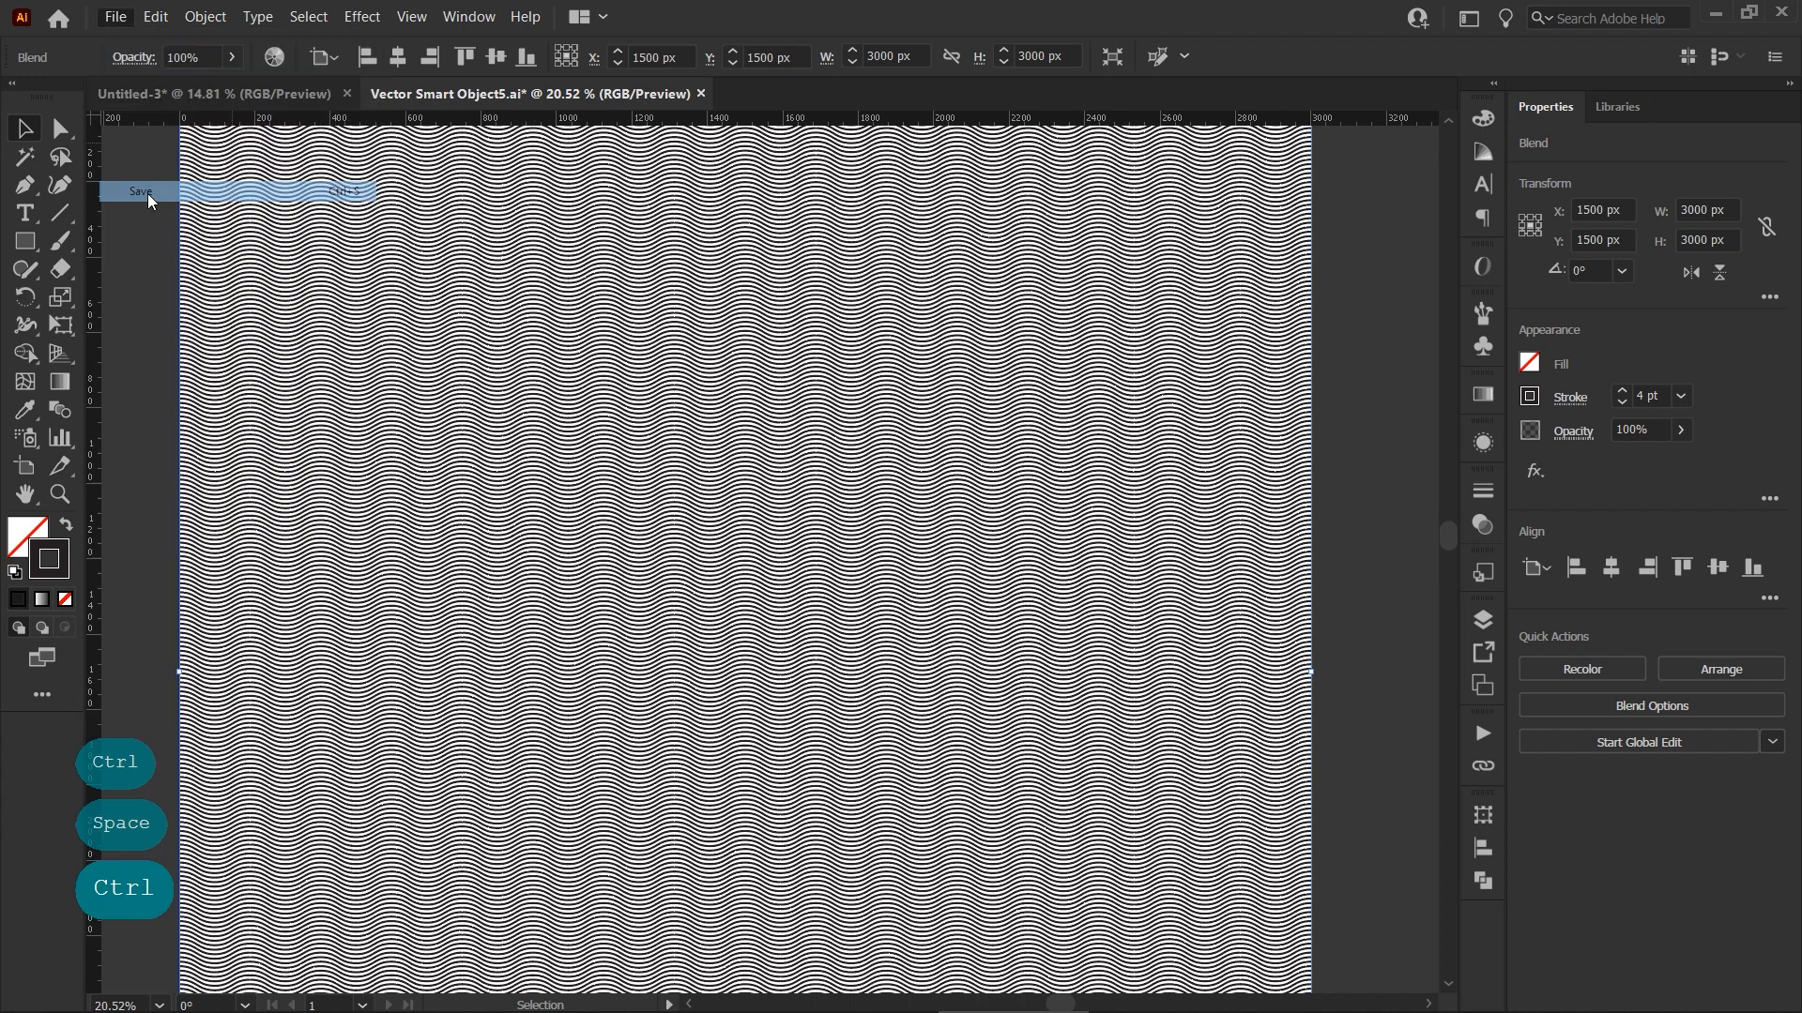
{"action": "left_click", "coordinate": [1715, 16]}
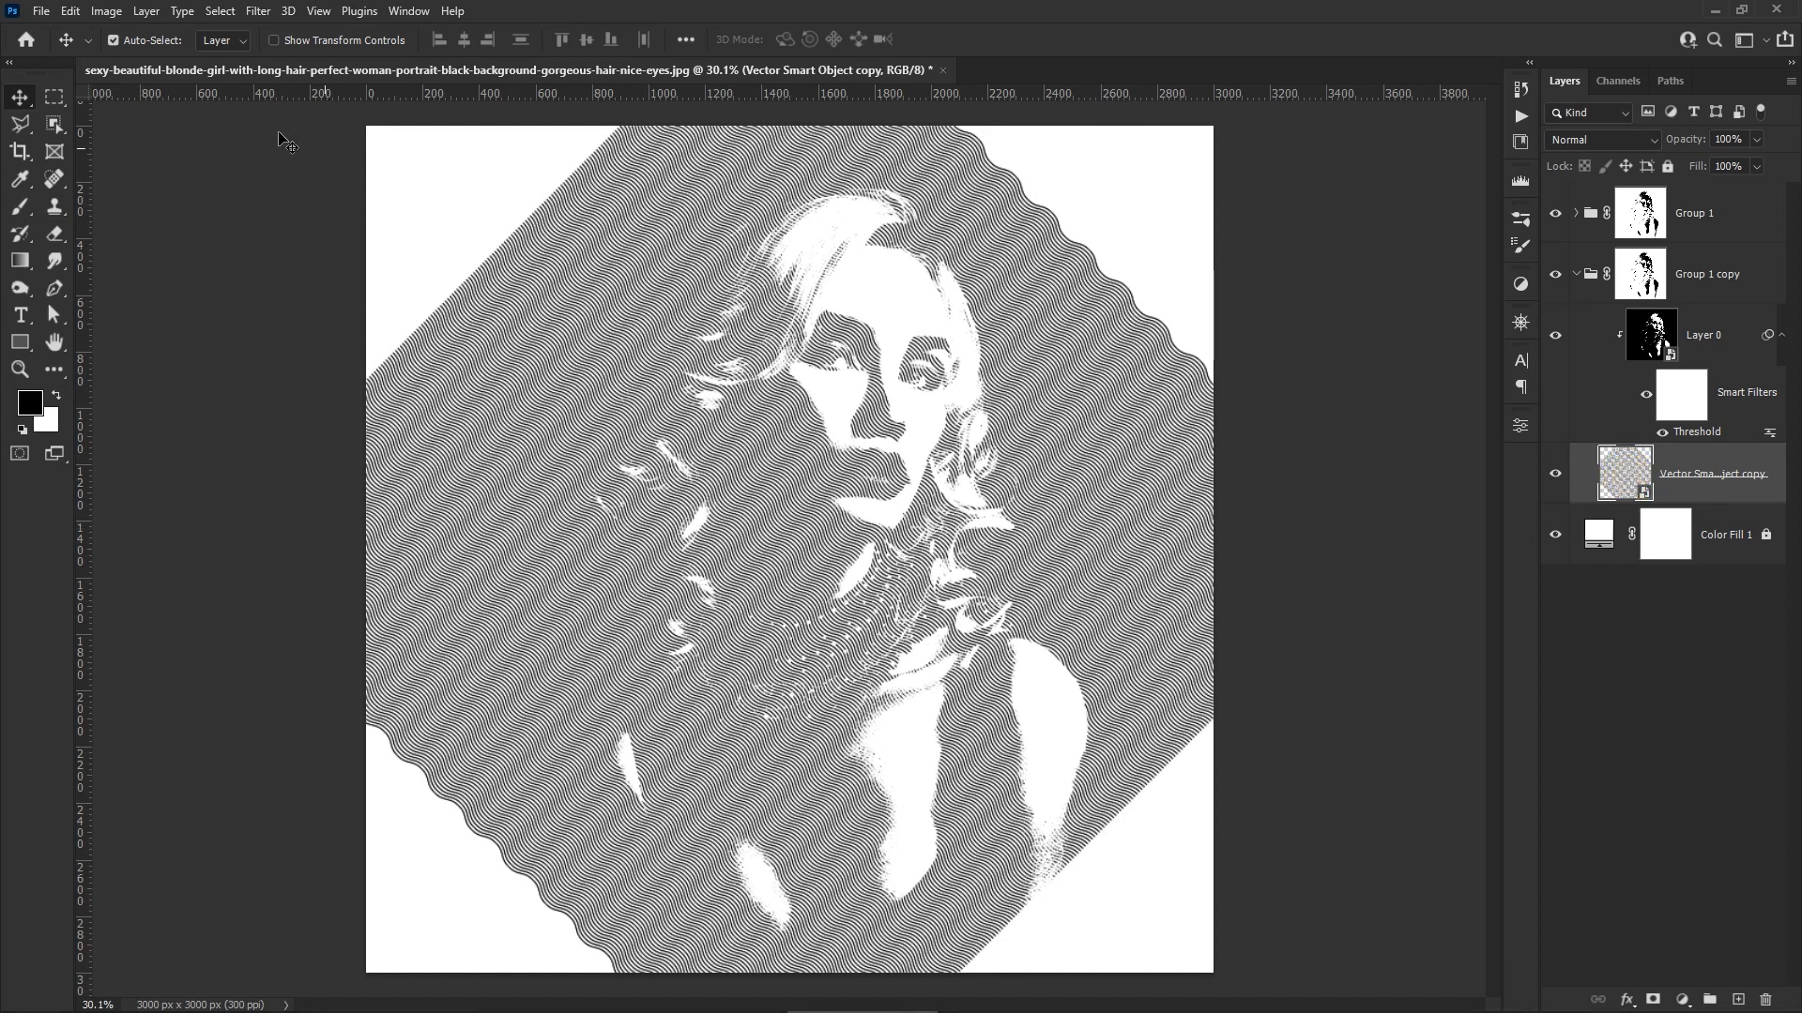
Rotate the line pattern in Group 1 copy to 135° with Free Transform
{"action": "left_click", "coordinate": [71, 11]}
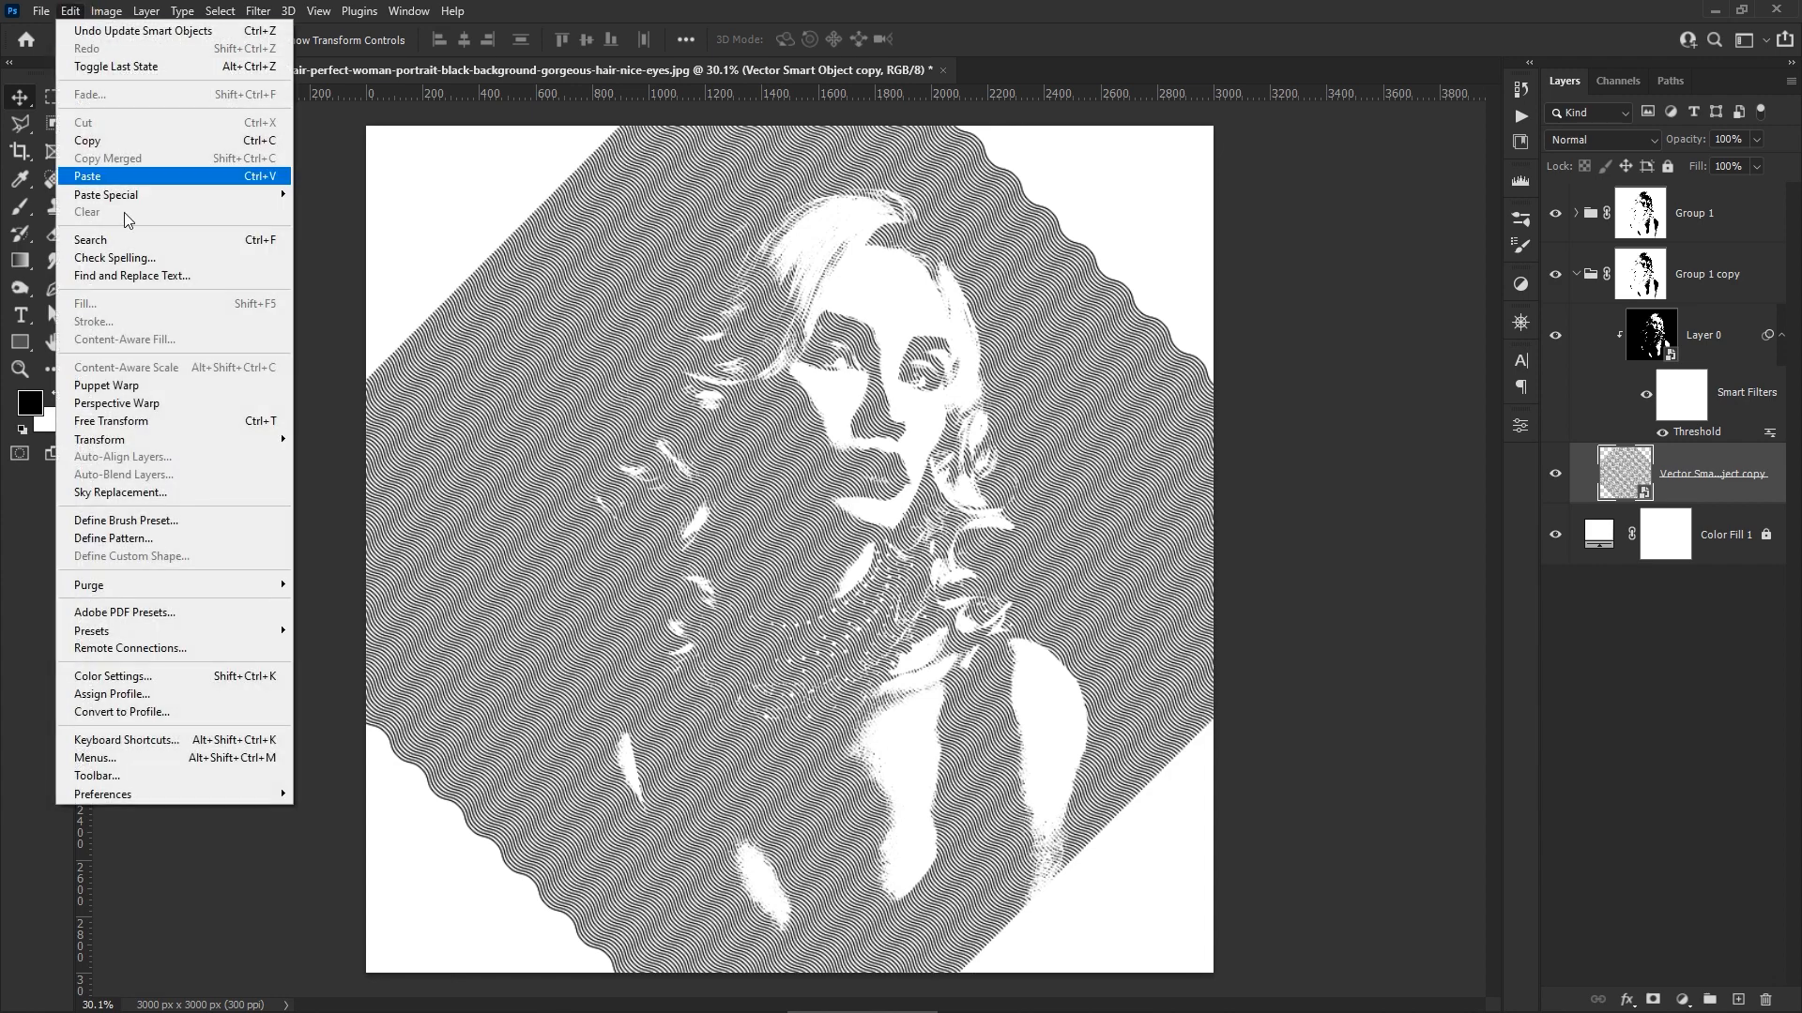
{"action": "left_click", "coordinate": [147, 421]}
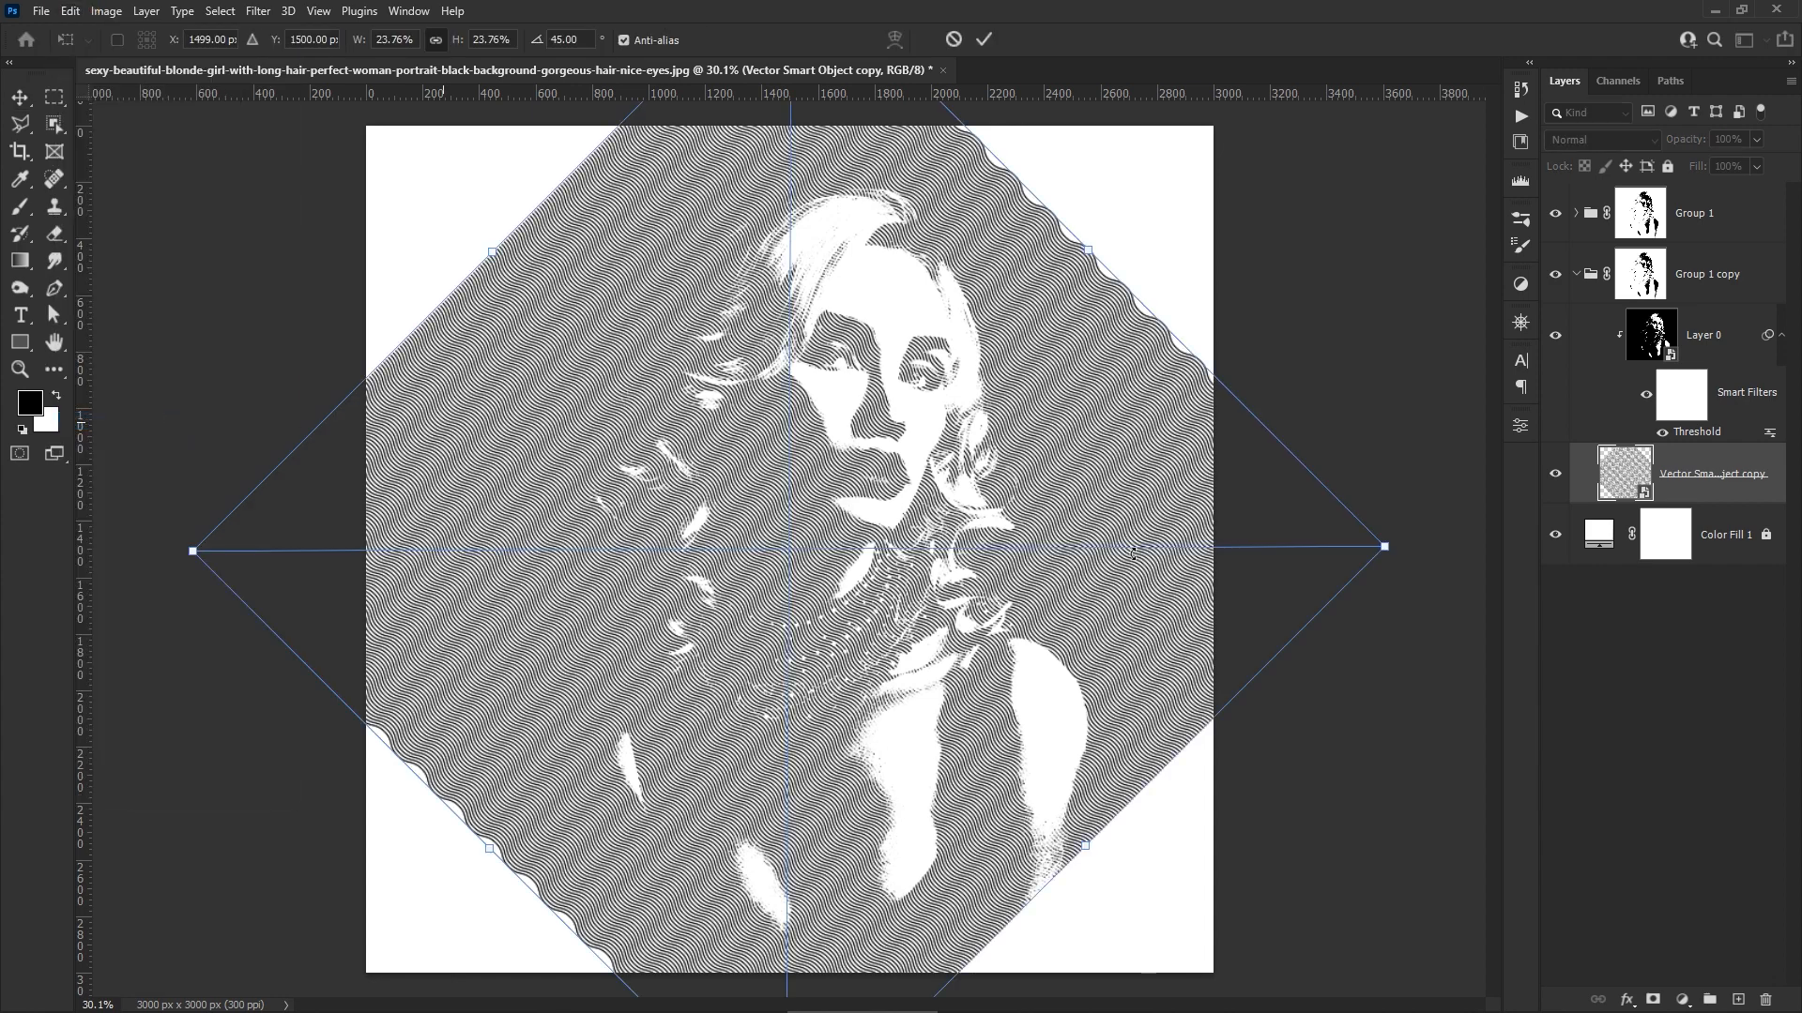
{"action": "left_click_drag", "start_coordinate": [1307, 728], "coordinate": [758, 919]}
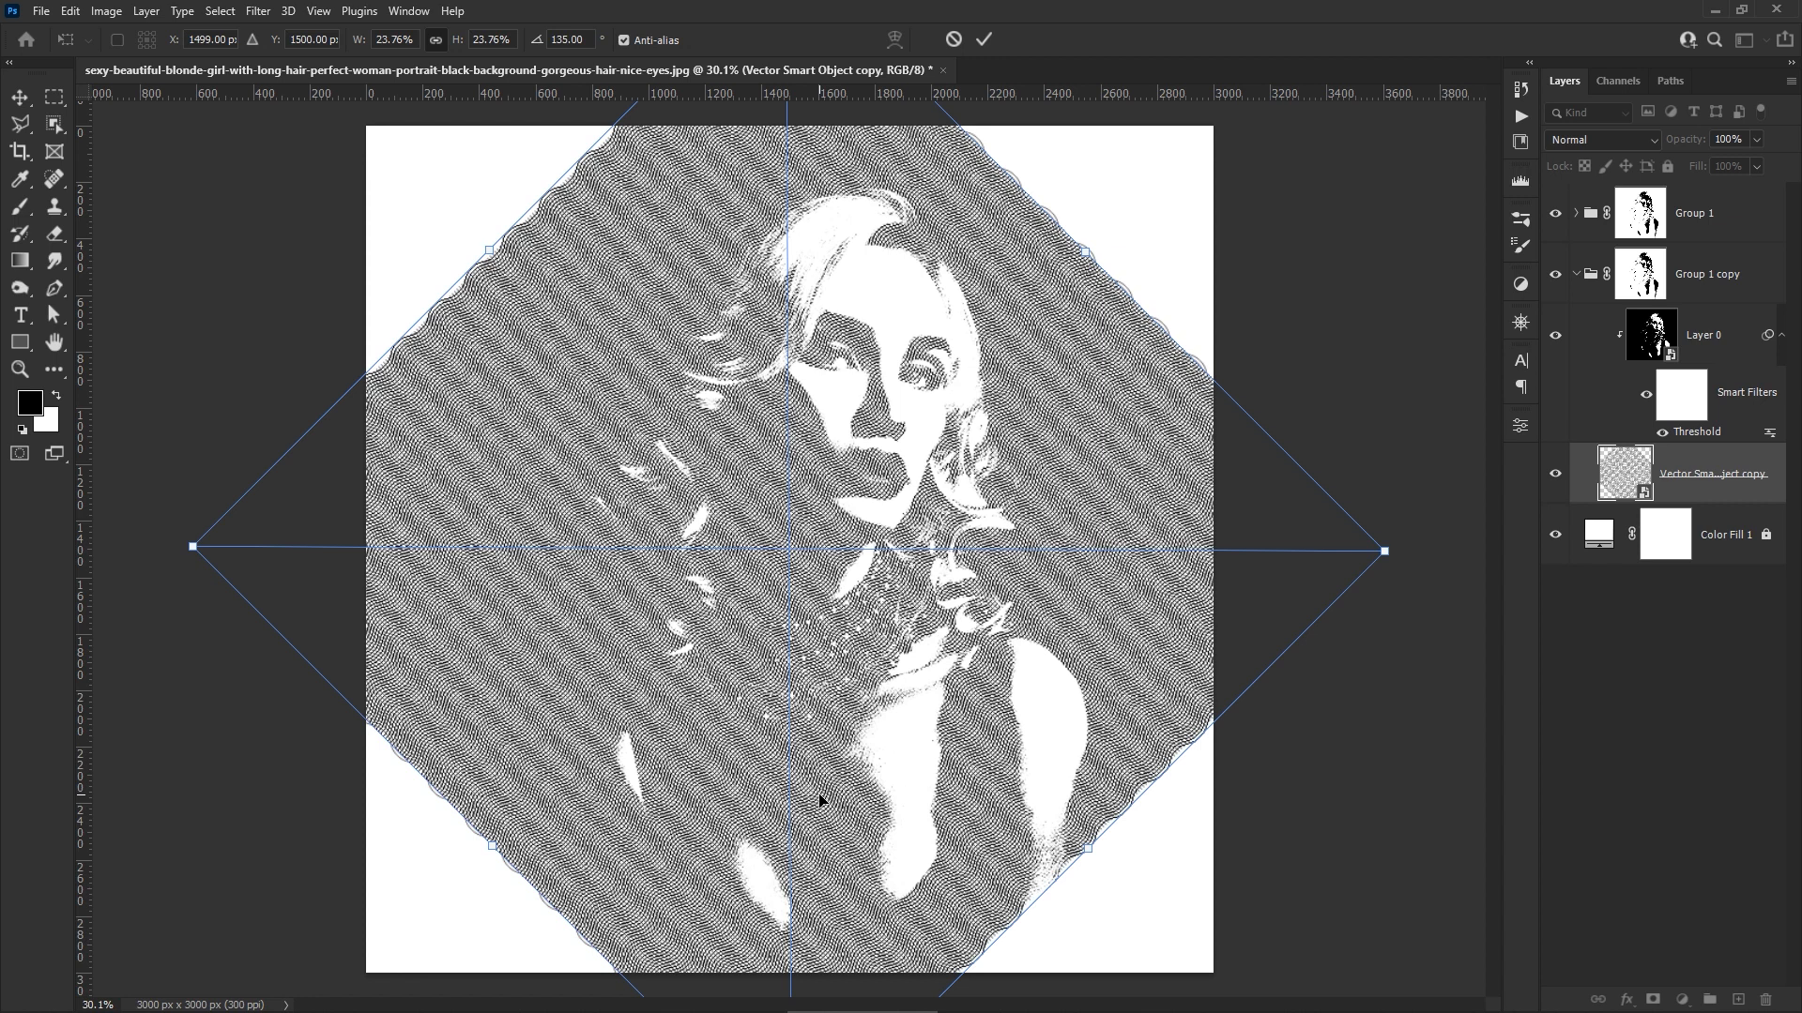
{"action": "key", "text": "shift"}
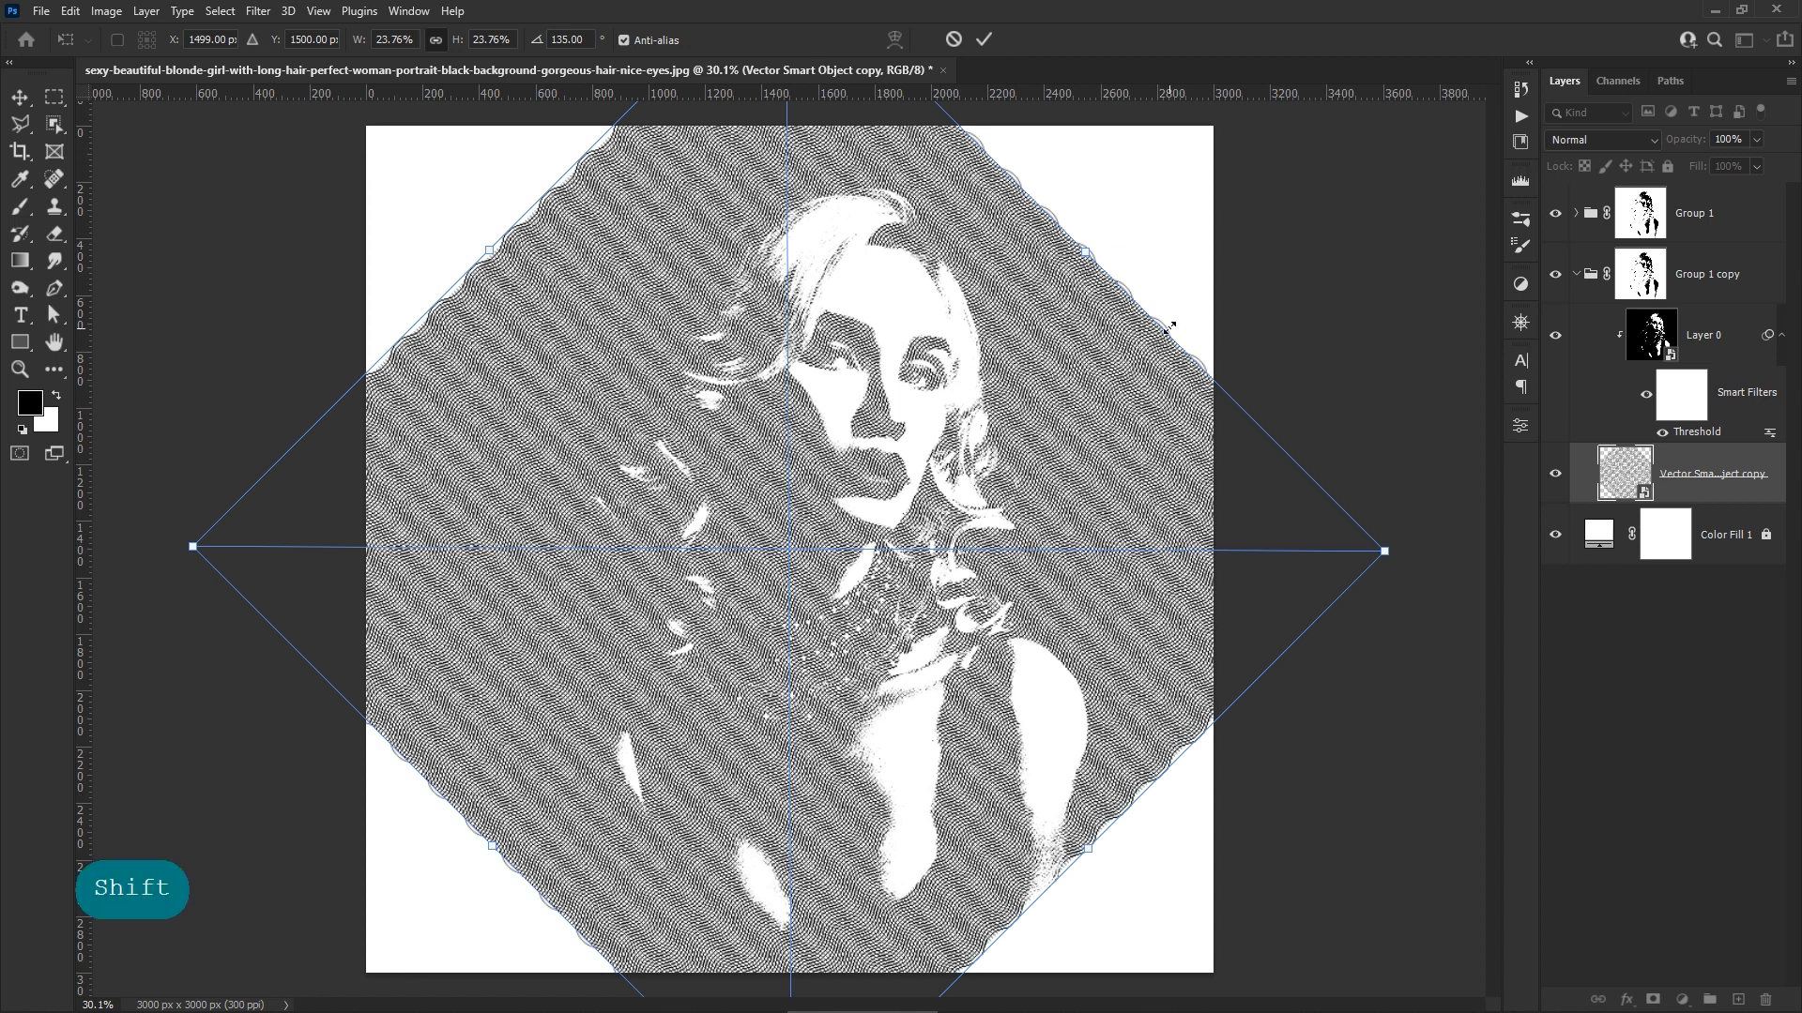
{"action": "left_click", "coordinate": [983, 42]}
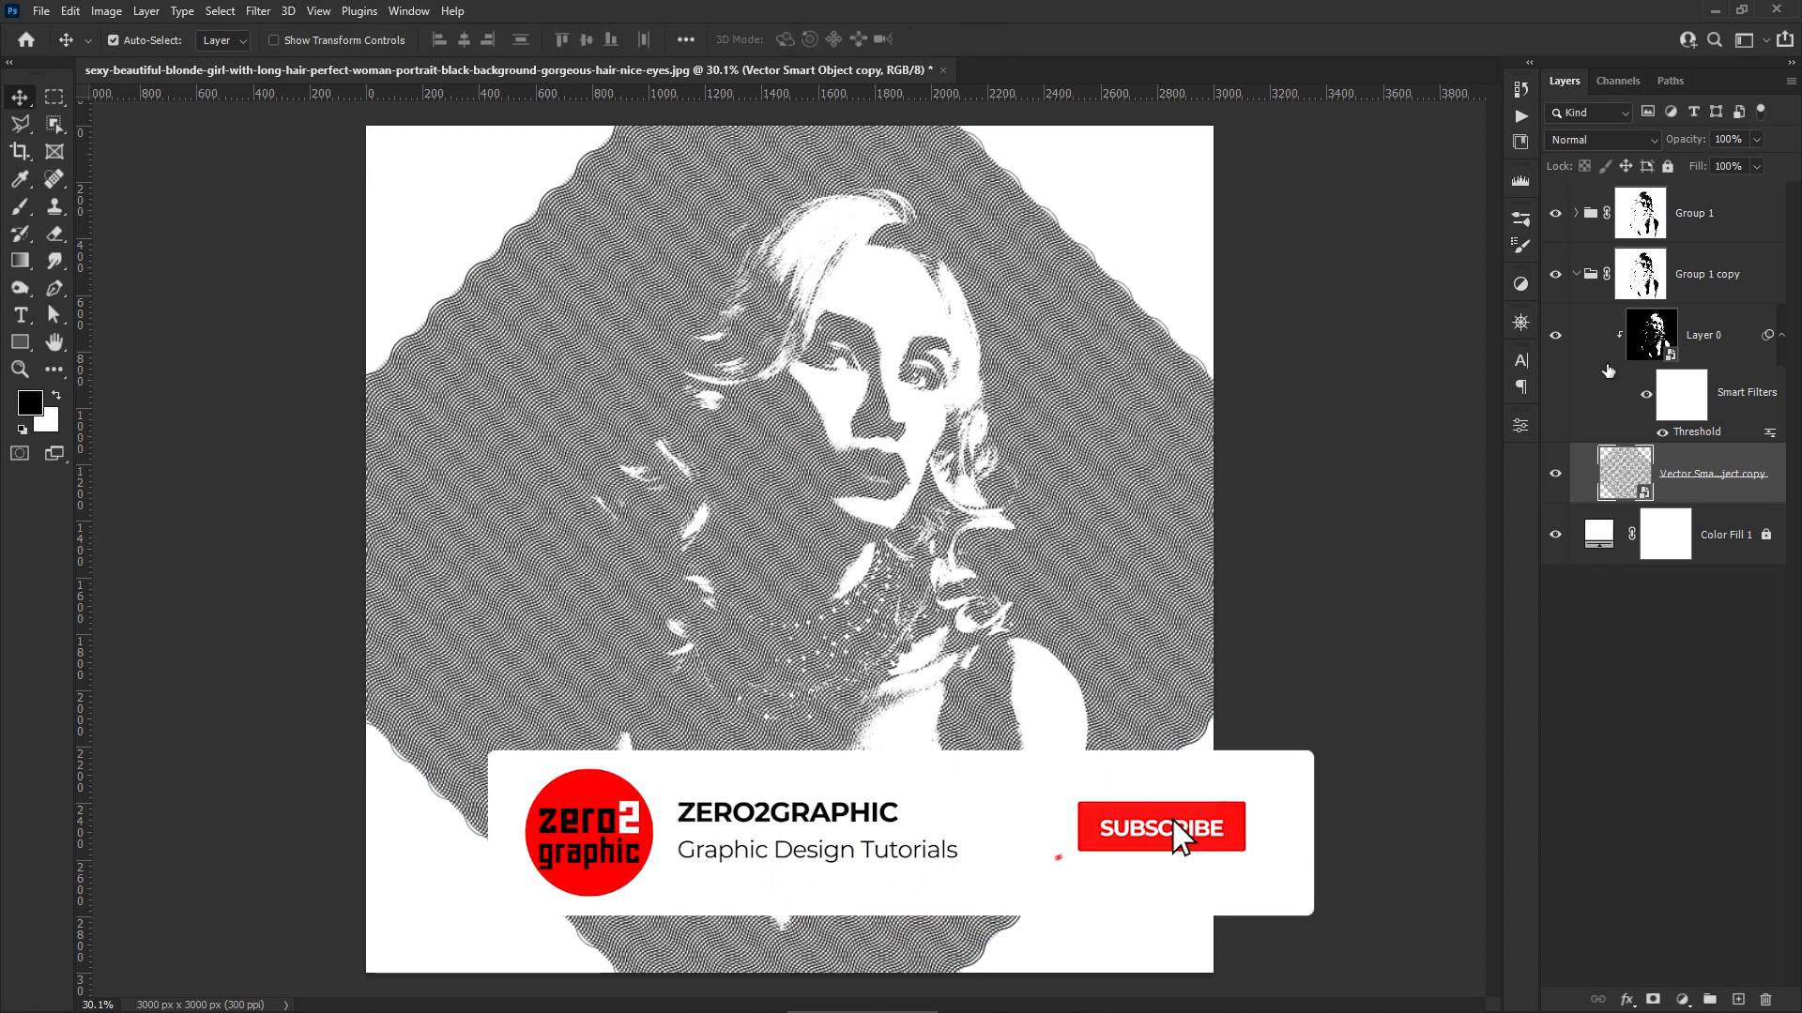
Set the Threshold smart filter of Layer 0 in Group 1 copy to level 118
{"action": "left_click", "coordinate": [1721, 336]}
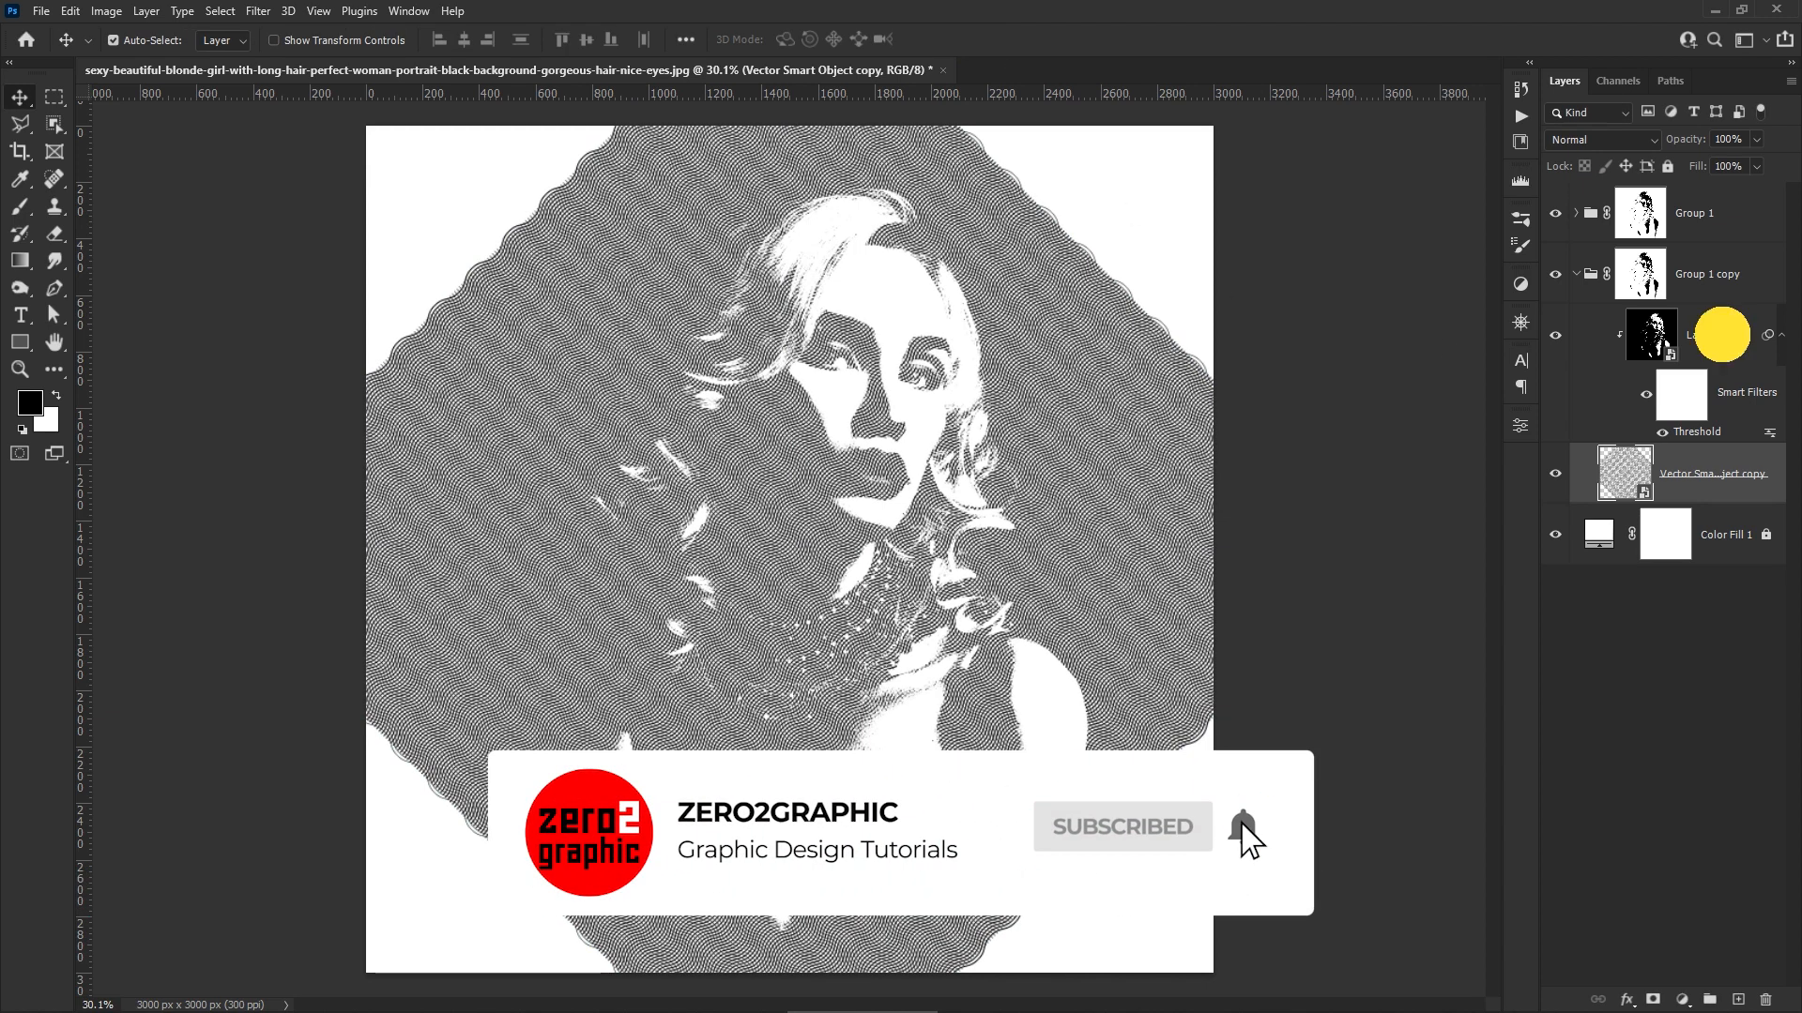
{"action": "double_click", "coordinate": [1692, 434]}
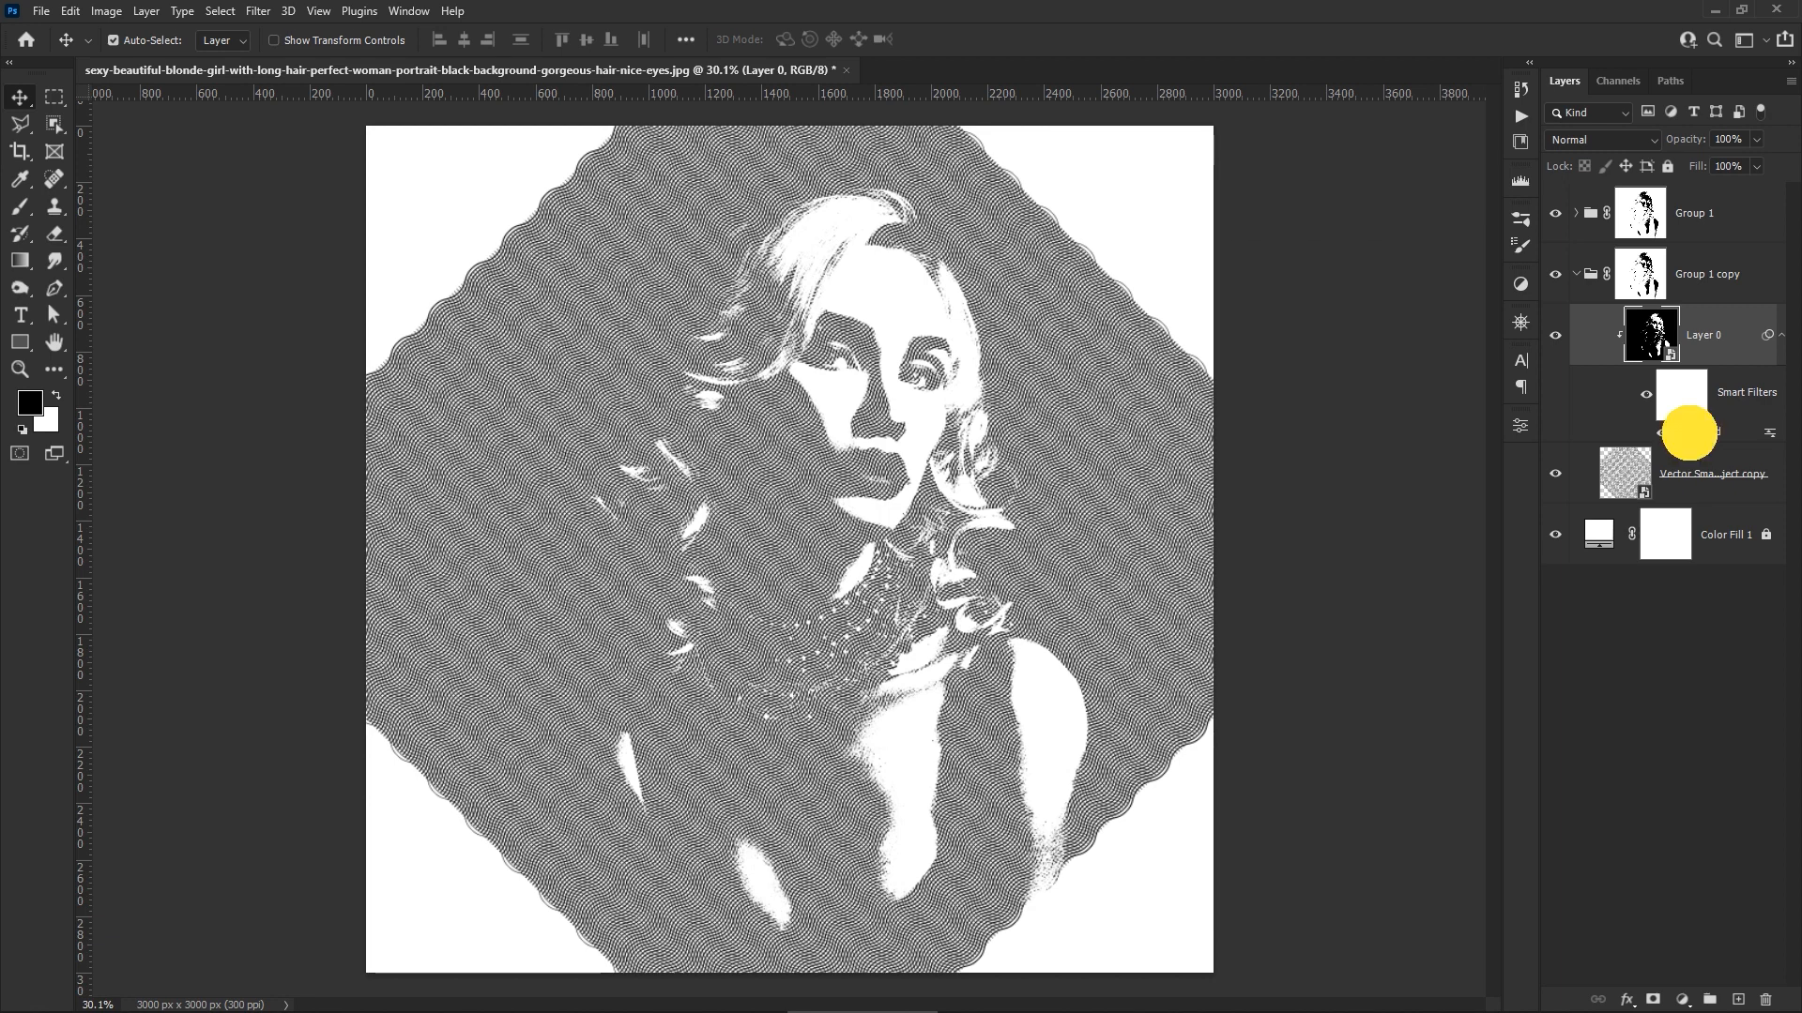
{"action": "left_click_drag", "start_coordinate": [1276, 413], "coordinate": [1196, 419]}
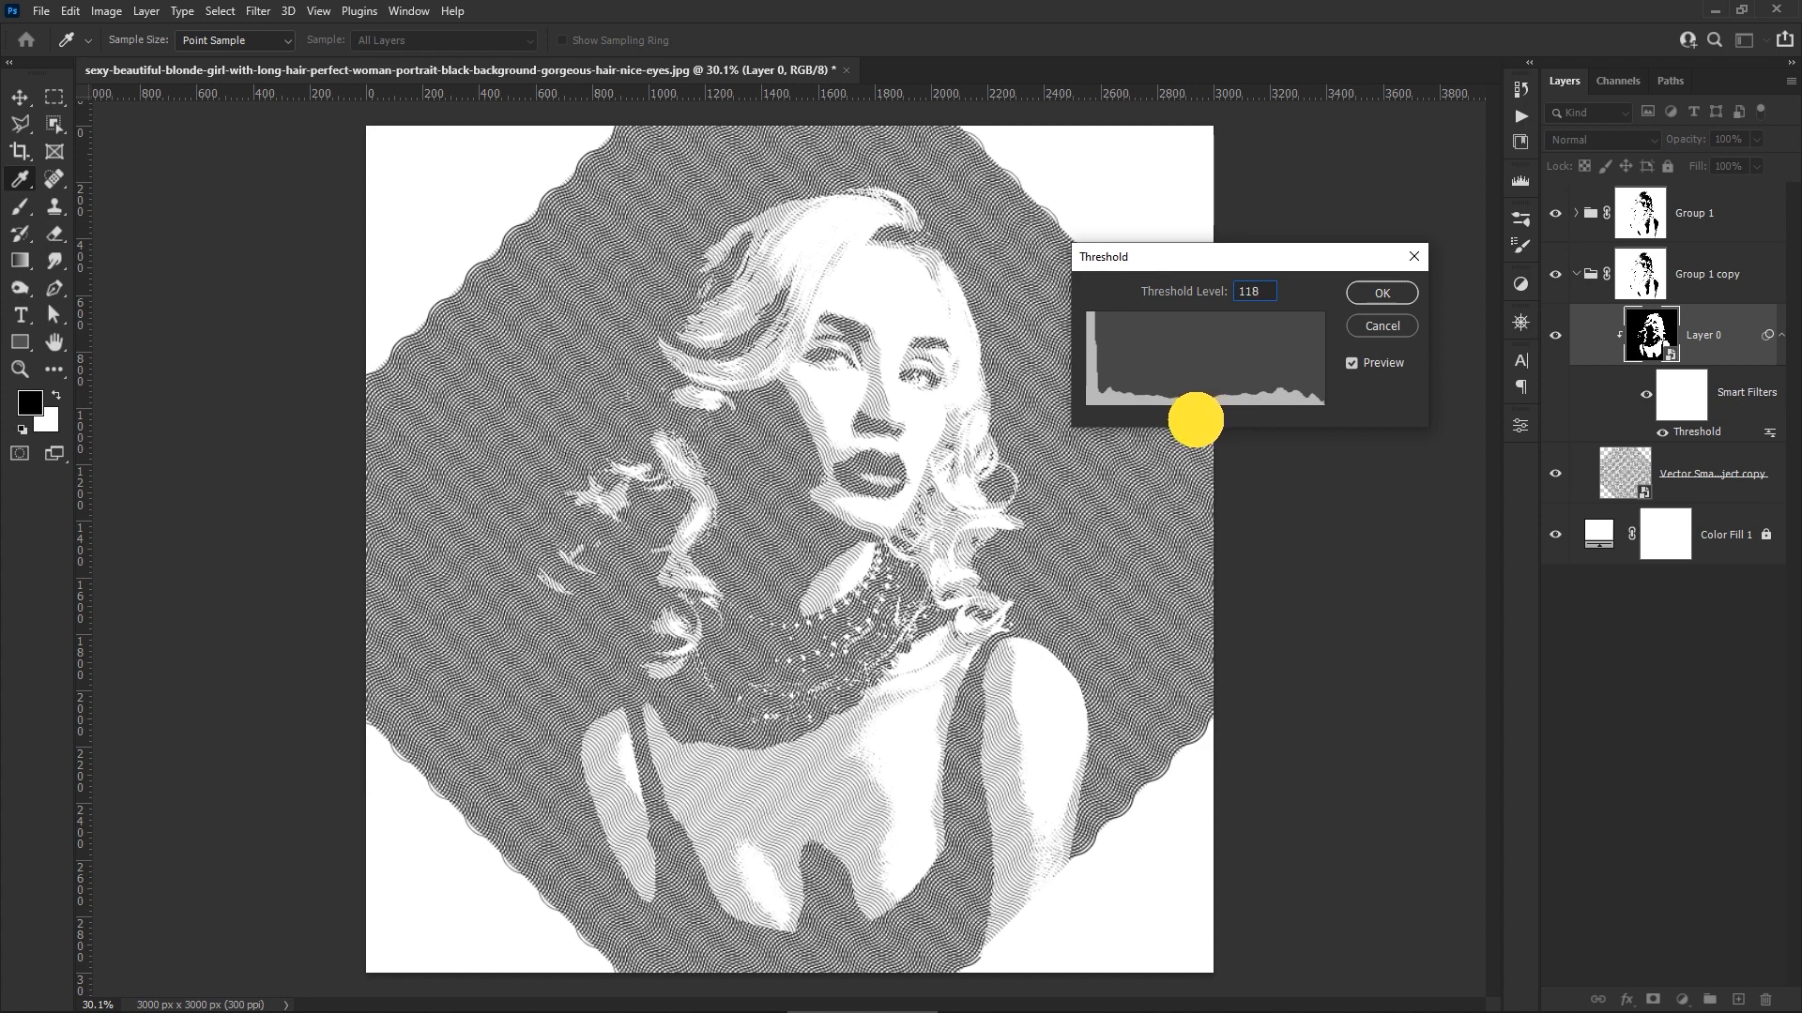
{"action": "left_click", "coordinate": [1370, 293]}
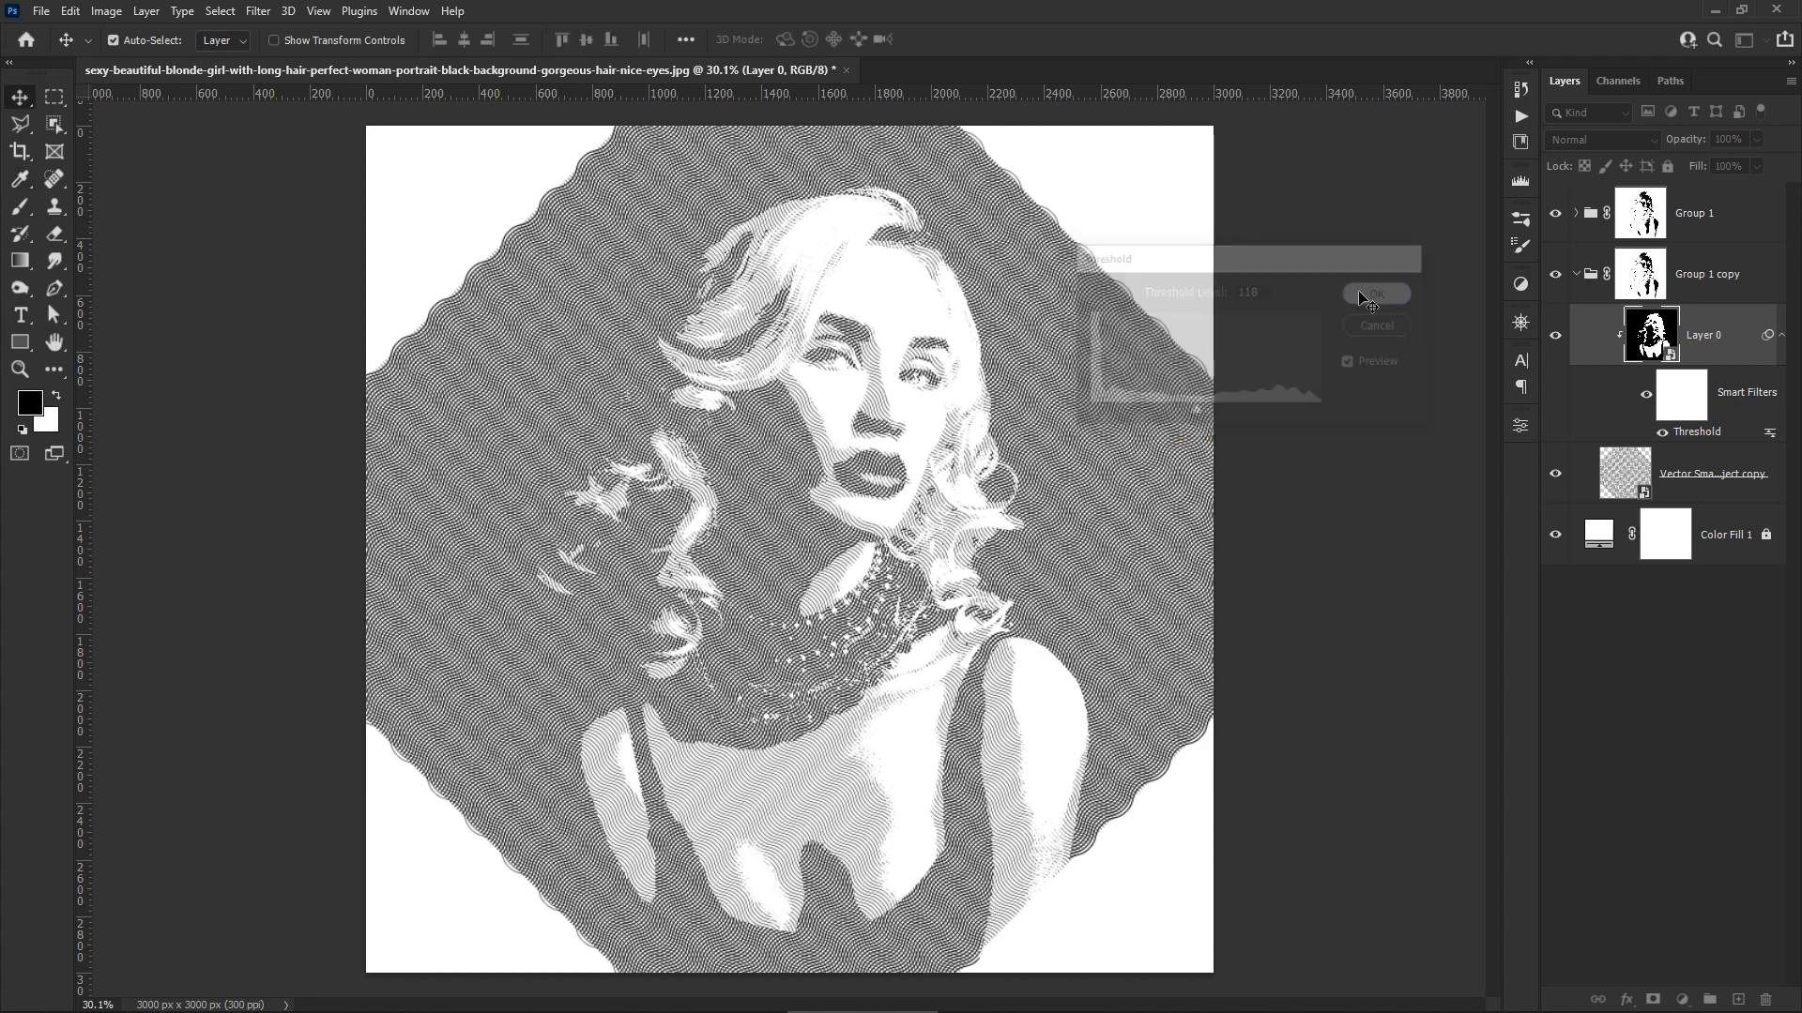
{"action": "left_click", "coordinate": [1293, 454]}
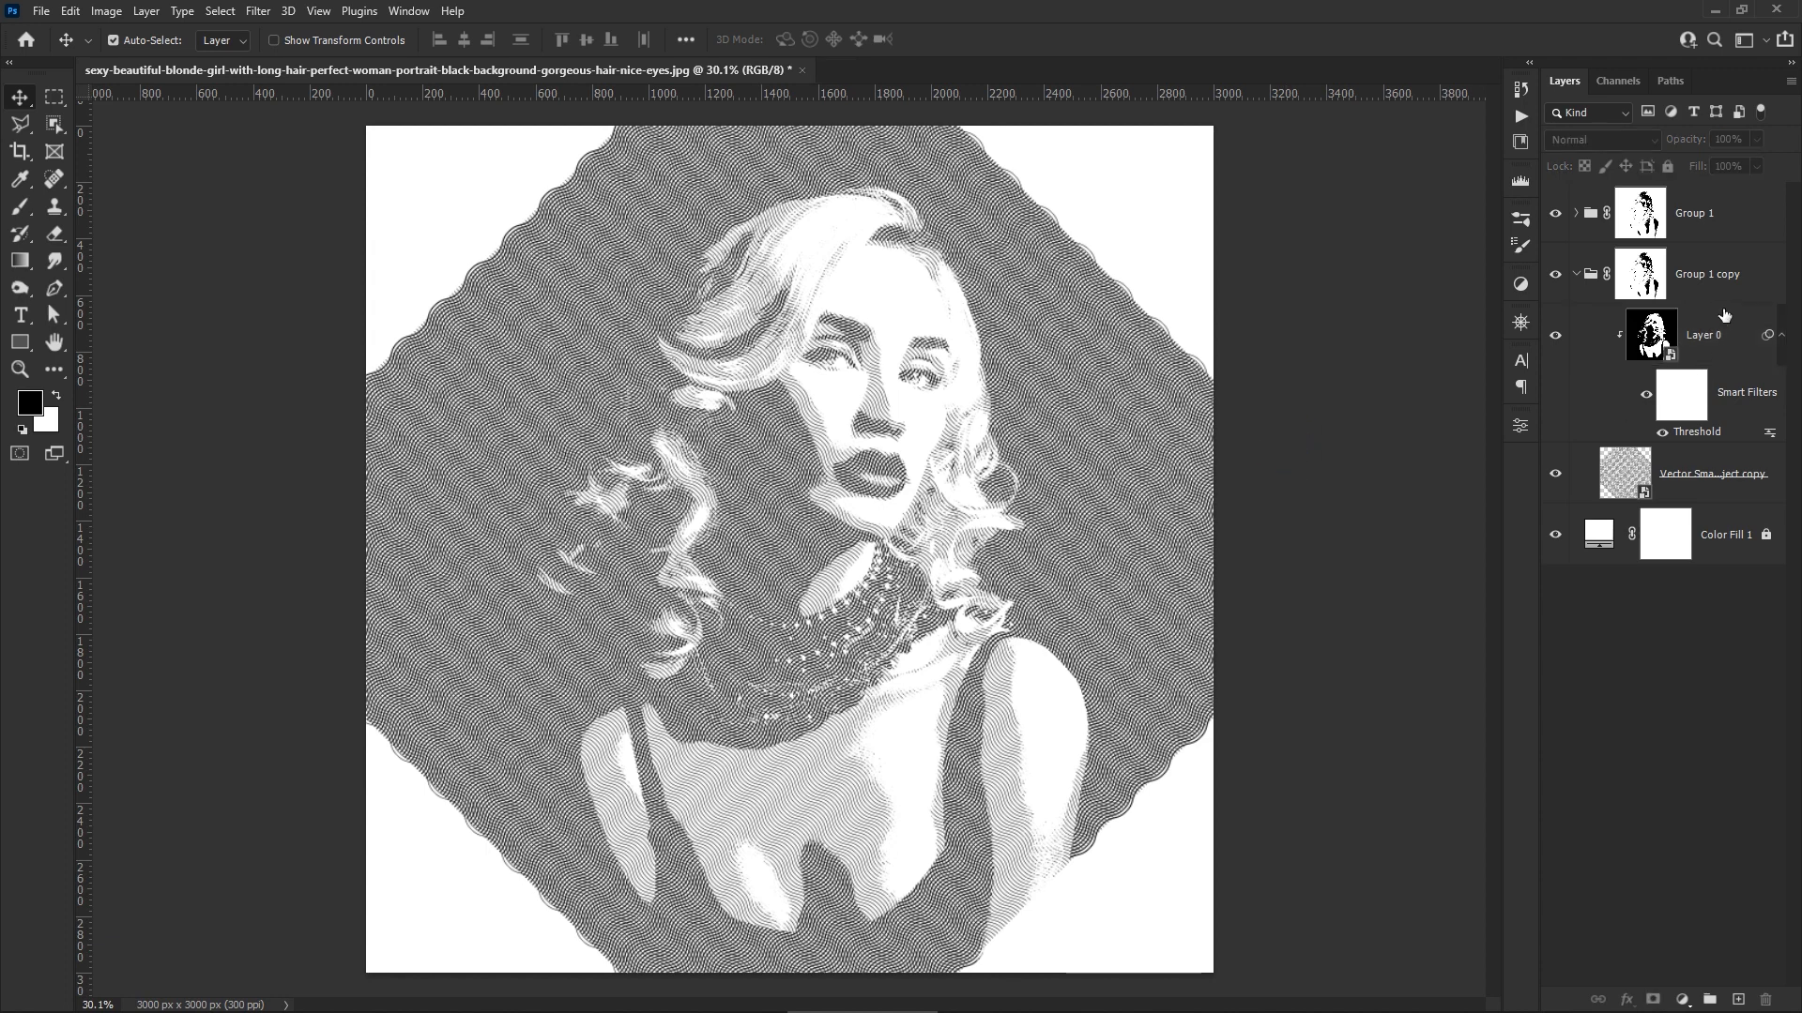
Duplicate Group 1 copy as Group 1 copy 2 and move the duplicate below it, above Color Fill 1
{"action": "left_click", "coordinate": [1576, 274]}
{"action": "left_click", "coordinate": [1731, 295]}
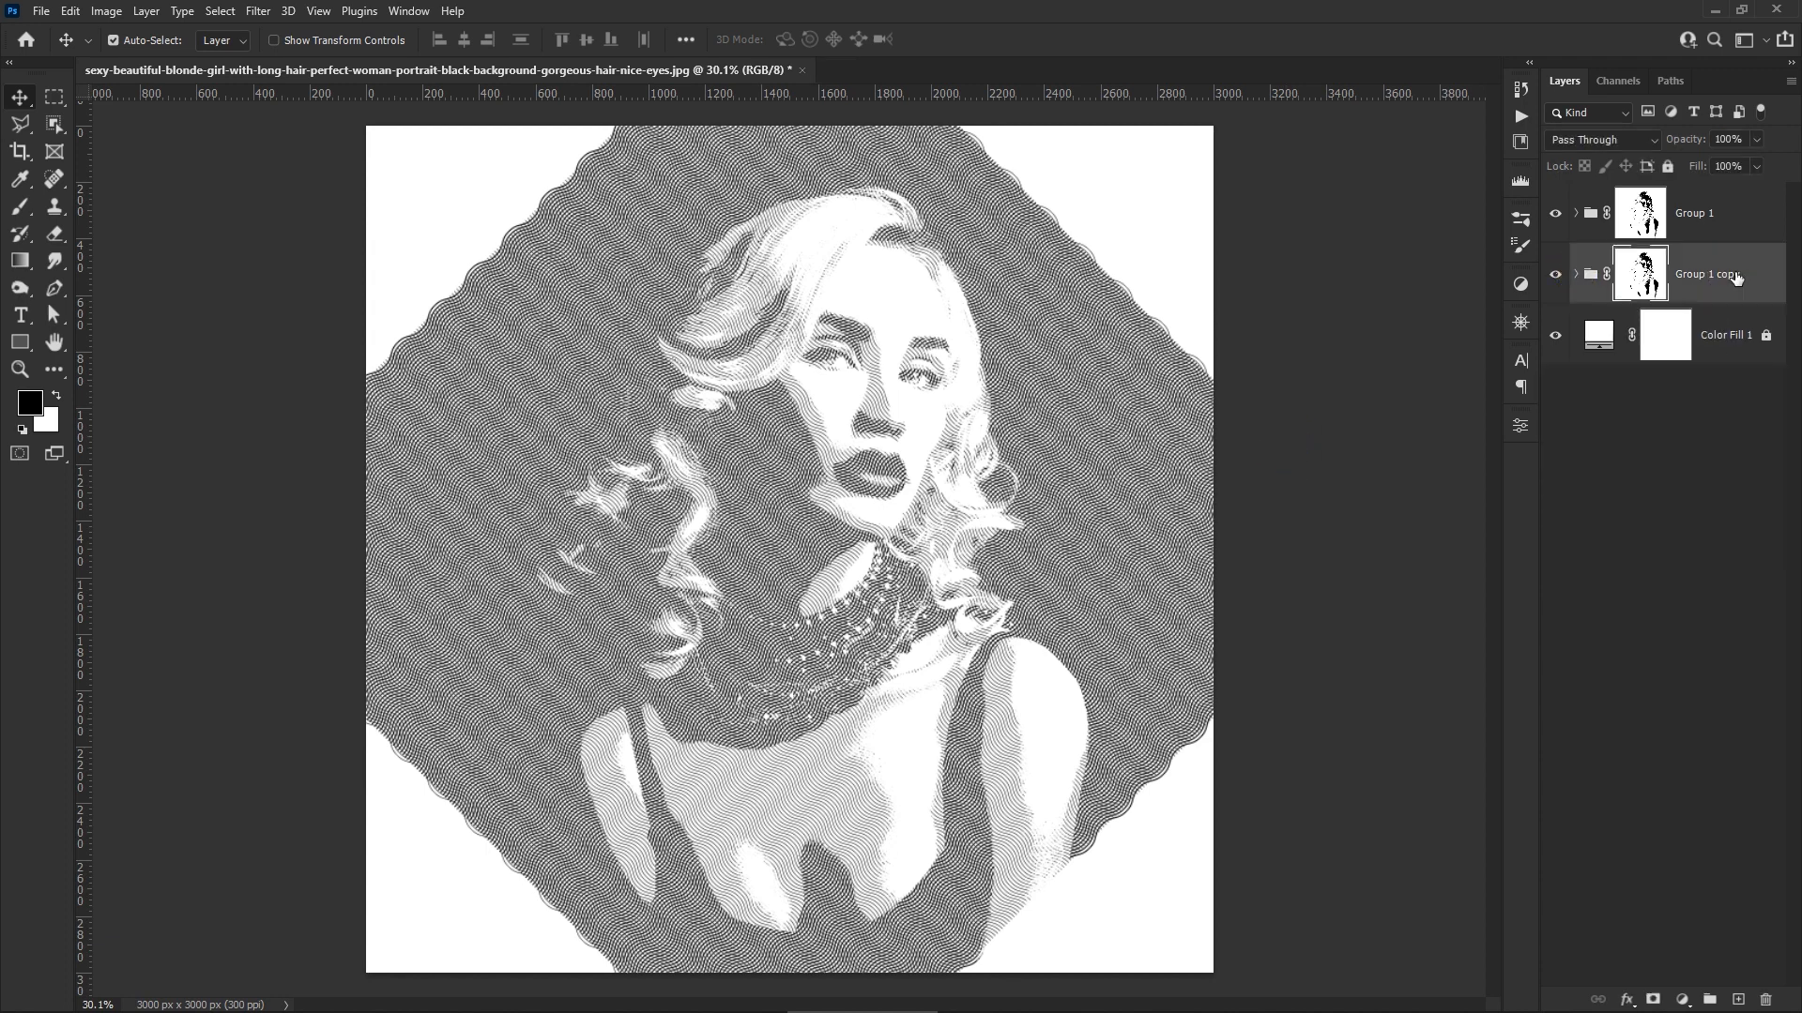
{"action": "right_click", "coordinate": [1736, 272]}
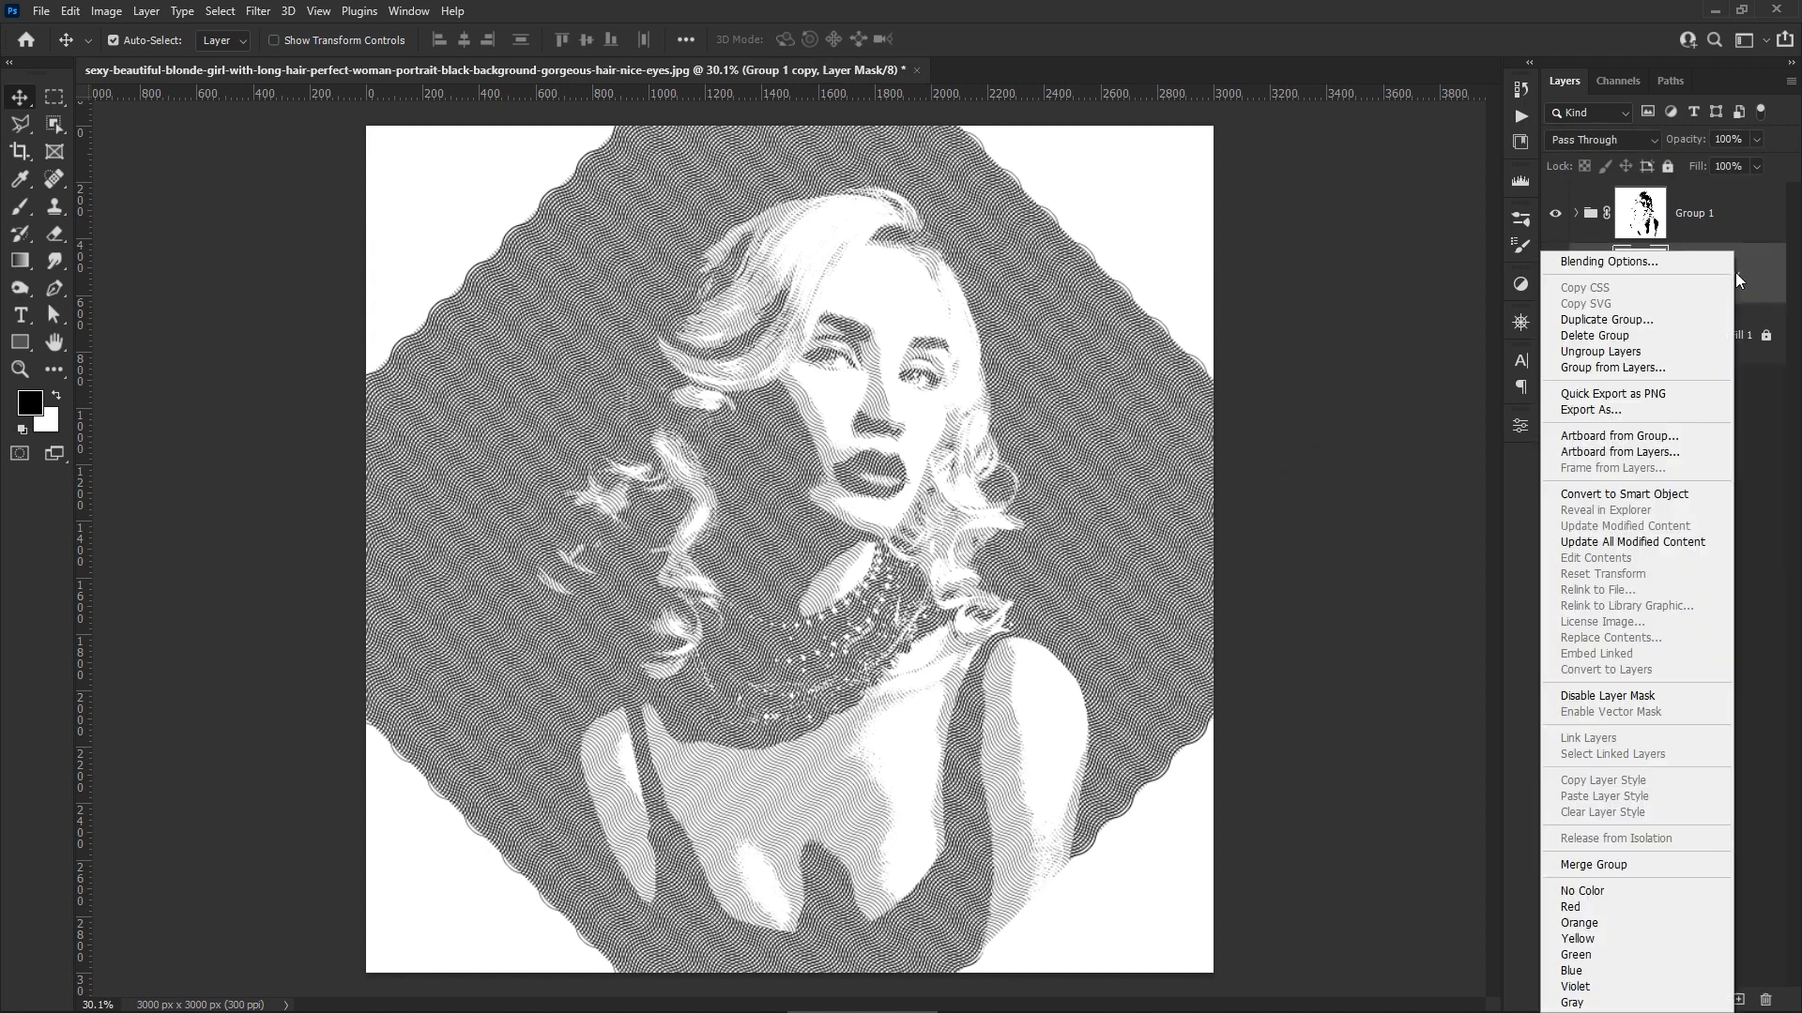
{"action": "left_click", "coordinate": [1698, 321]}
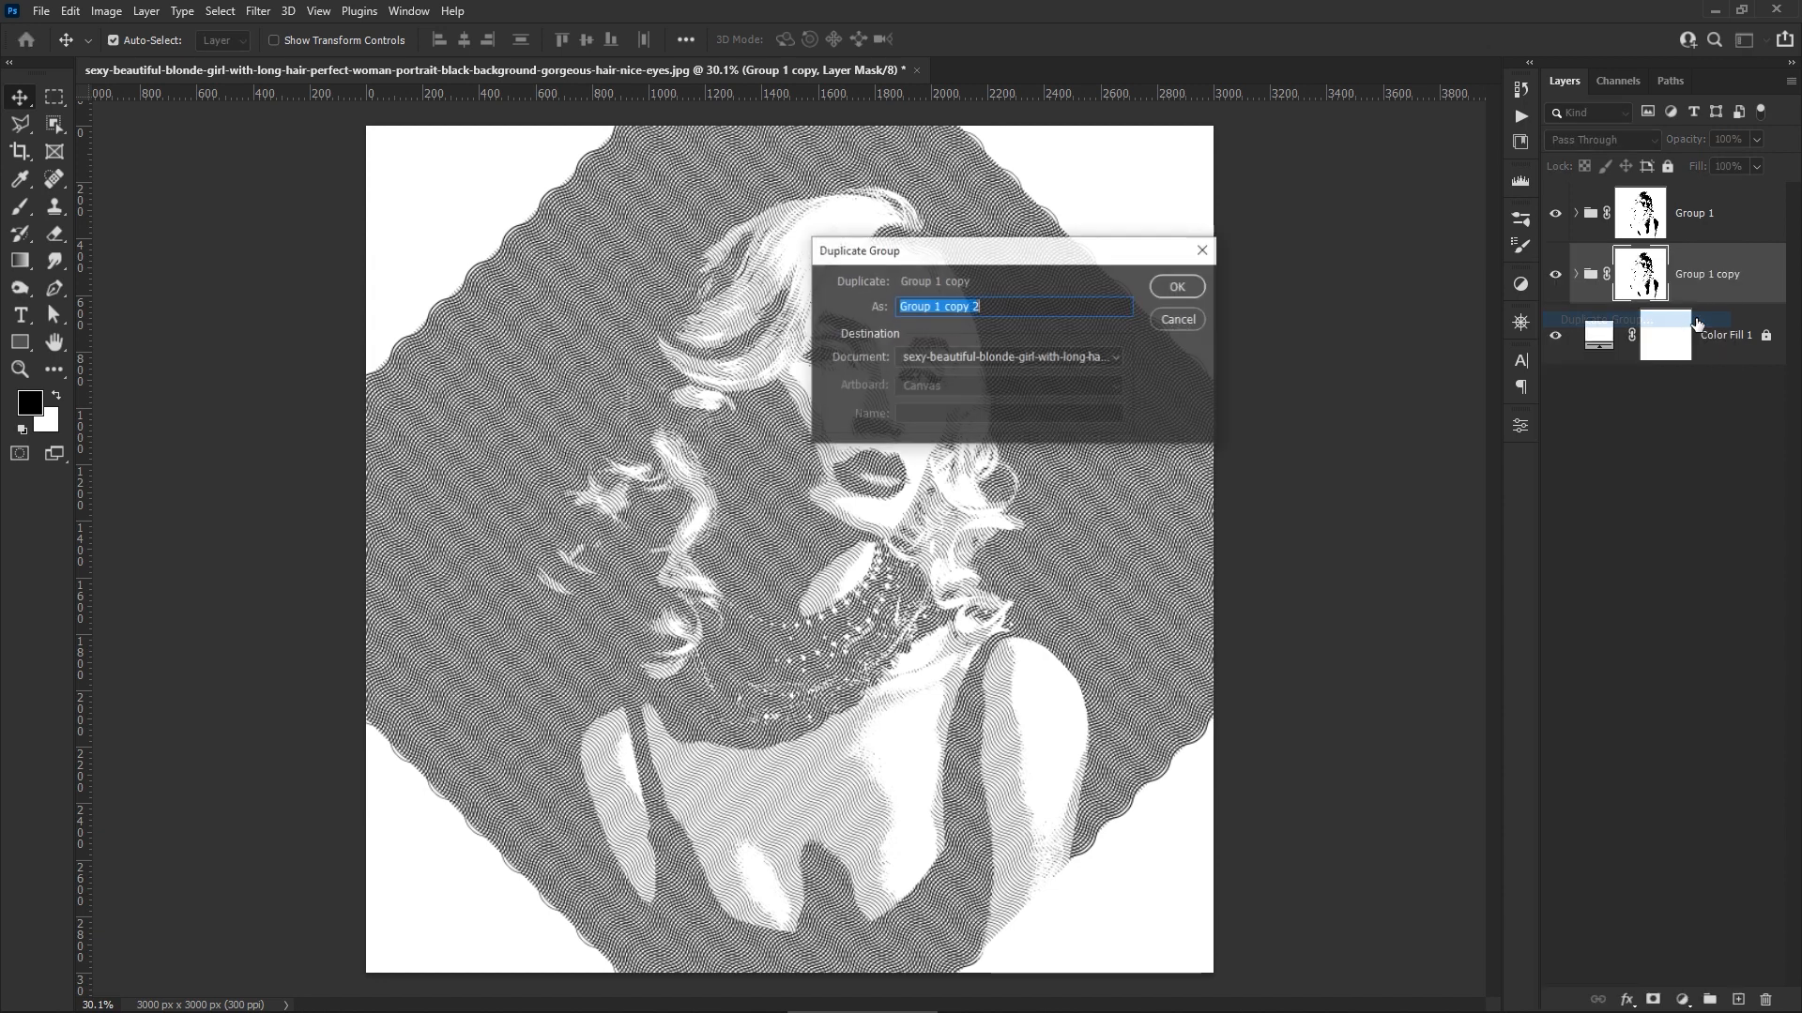
{"action": "left_click", "coordinate": [1178, 286]}
{"action": "left_click_drag", "start_coordinate": [1733, 293], "coordinate": [1741, 373]}
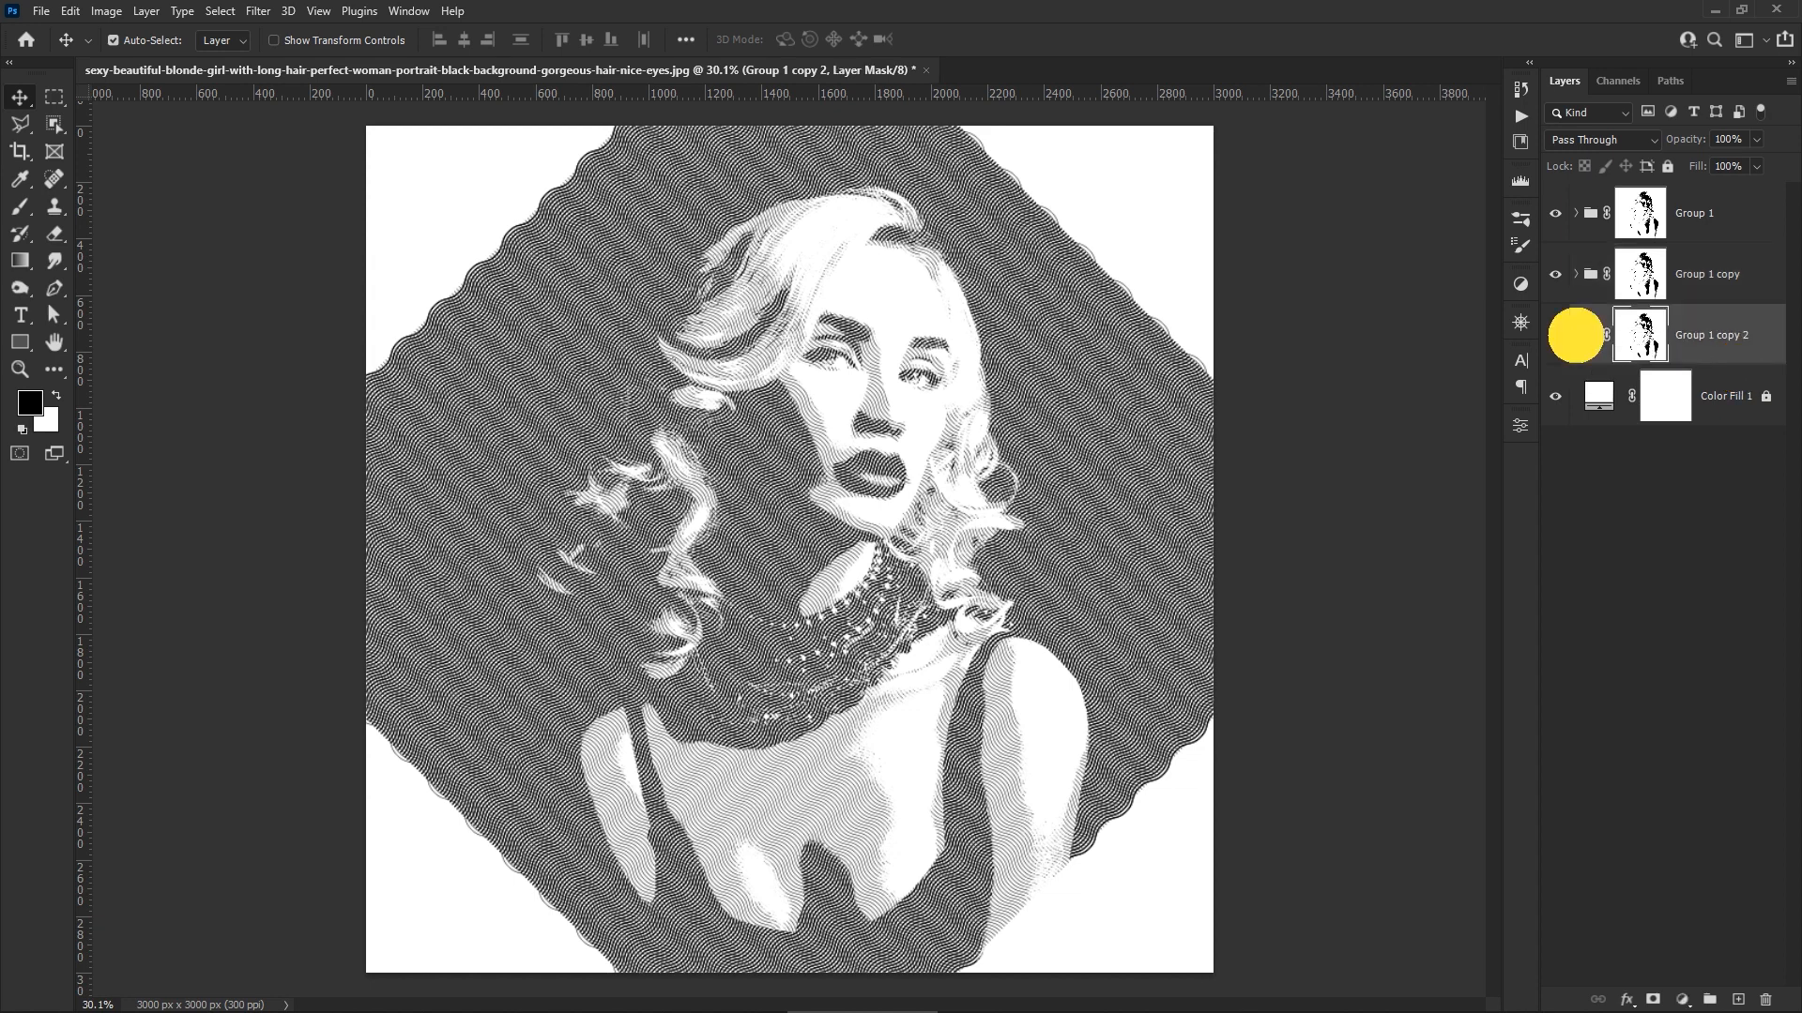
In Group 1 copy 2, make a New Smart Object via Copy of the line pattern and delete the pattern it was copied from
{"action": "left_click", "coordinate": [1576, 335]}
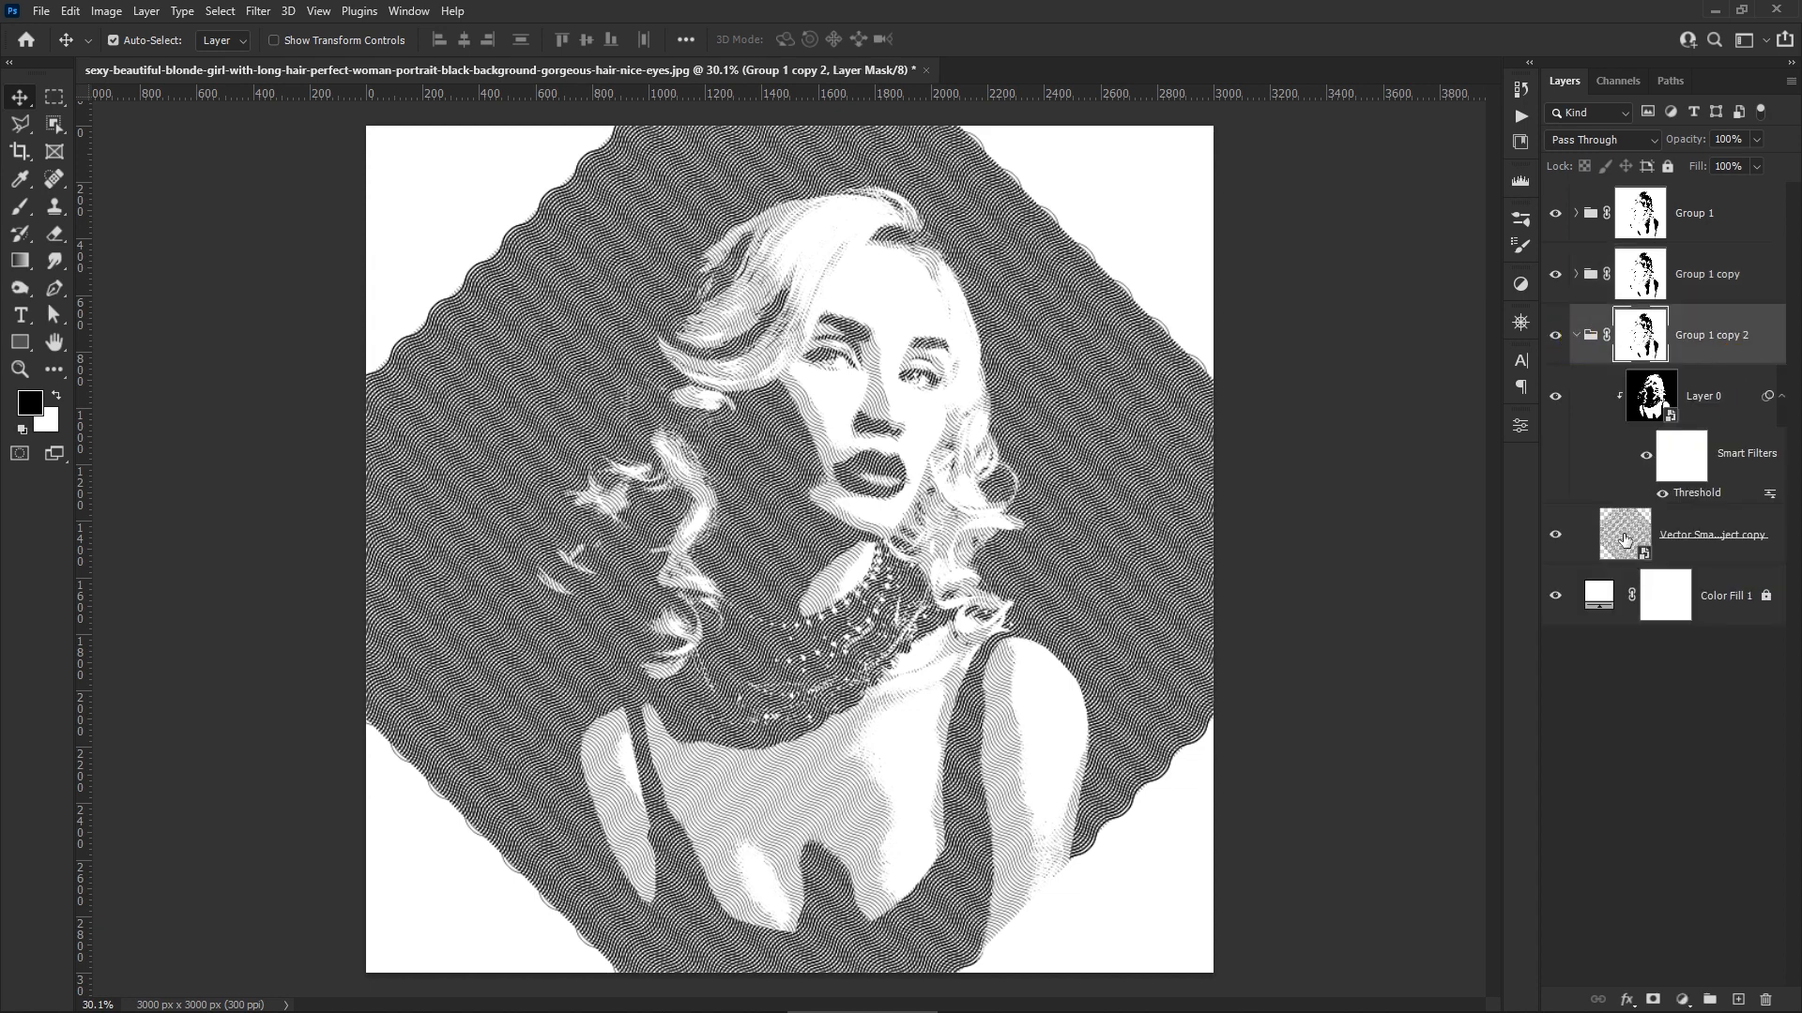
{"action": "left_click", "coordinate": [1694, 535]}
{"action": "right_click", "coordinate": [1696, 533]}
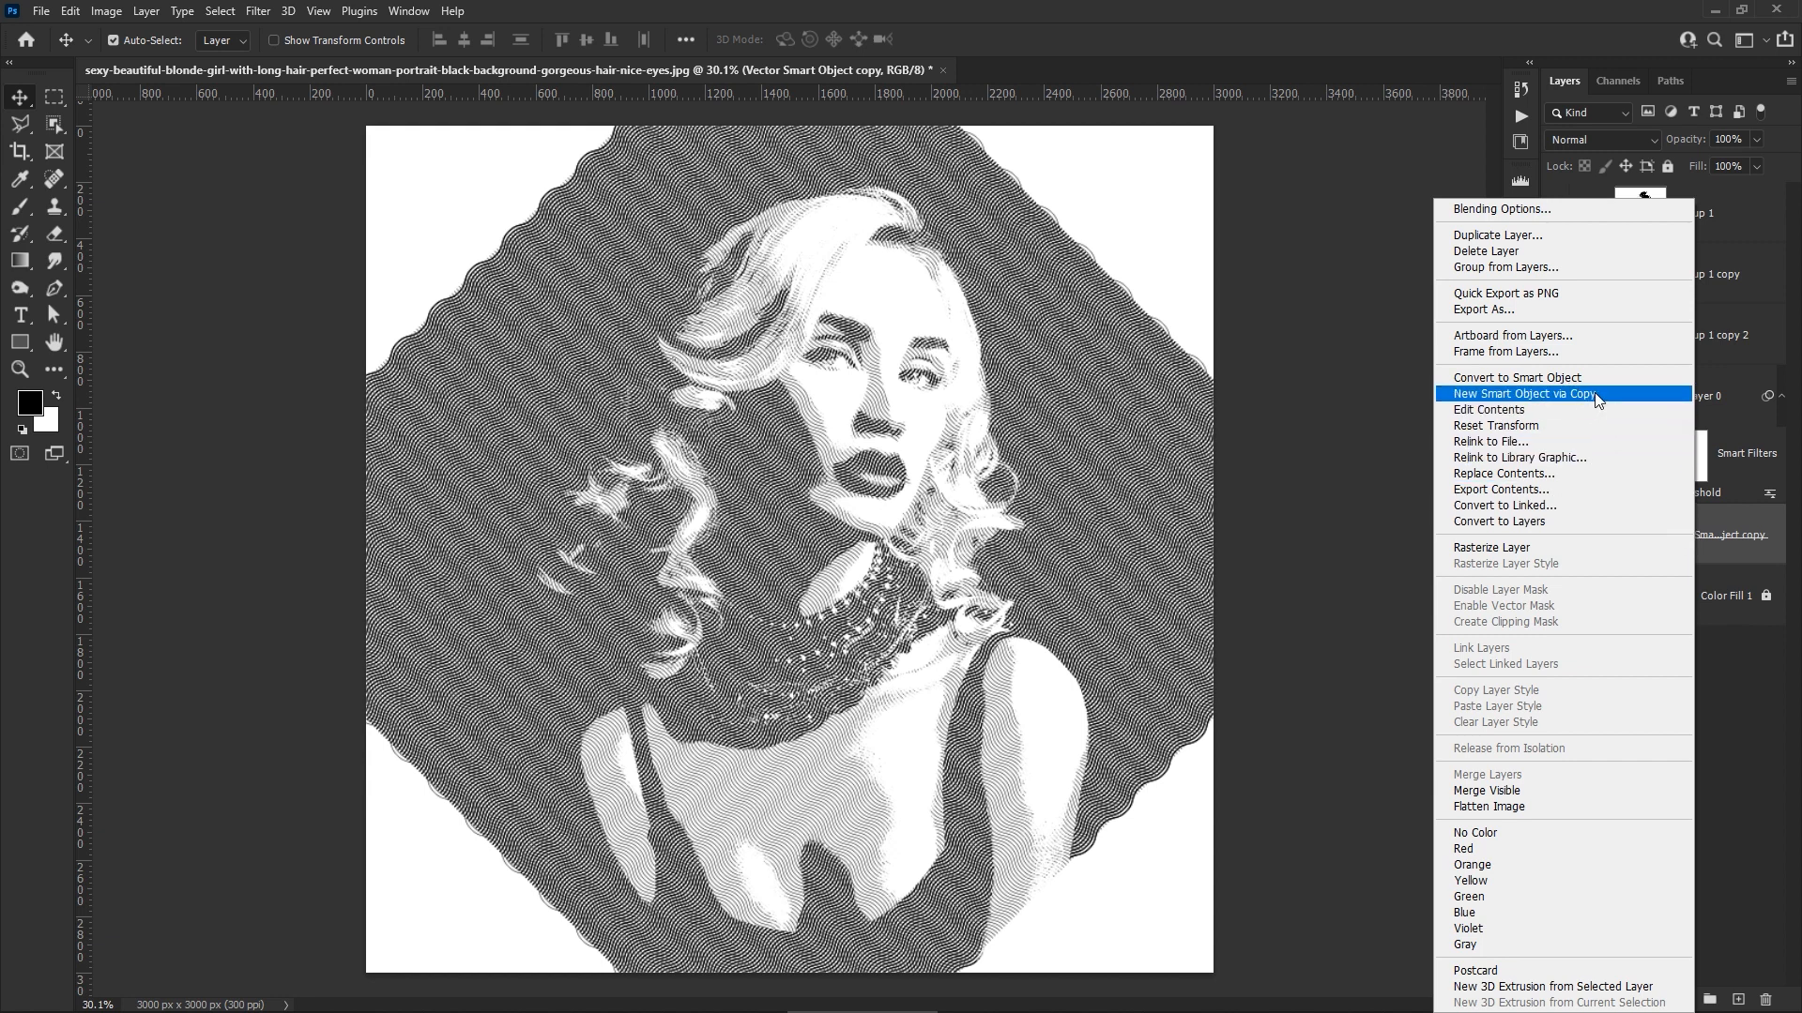
{"action": "left_click", "coordinate": [1548, 394]}
{"action": "left_click", "coordinate": [1713, 598]}
{"action": "left_click_drag", "start_coordinate": [1713, 601], "coordinate": [1765, 998]}
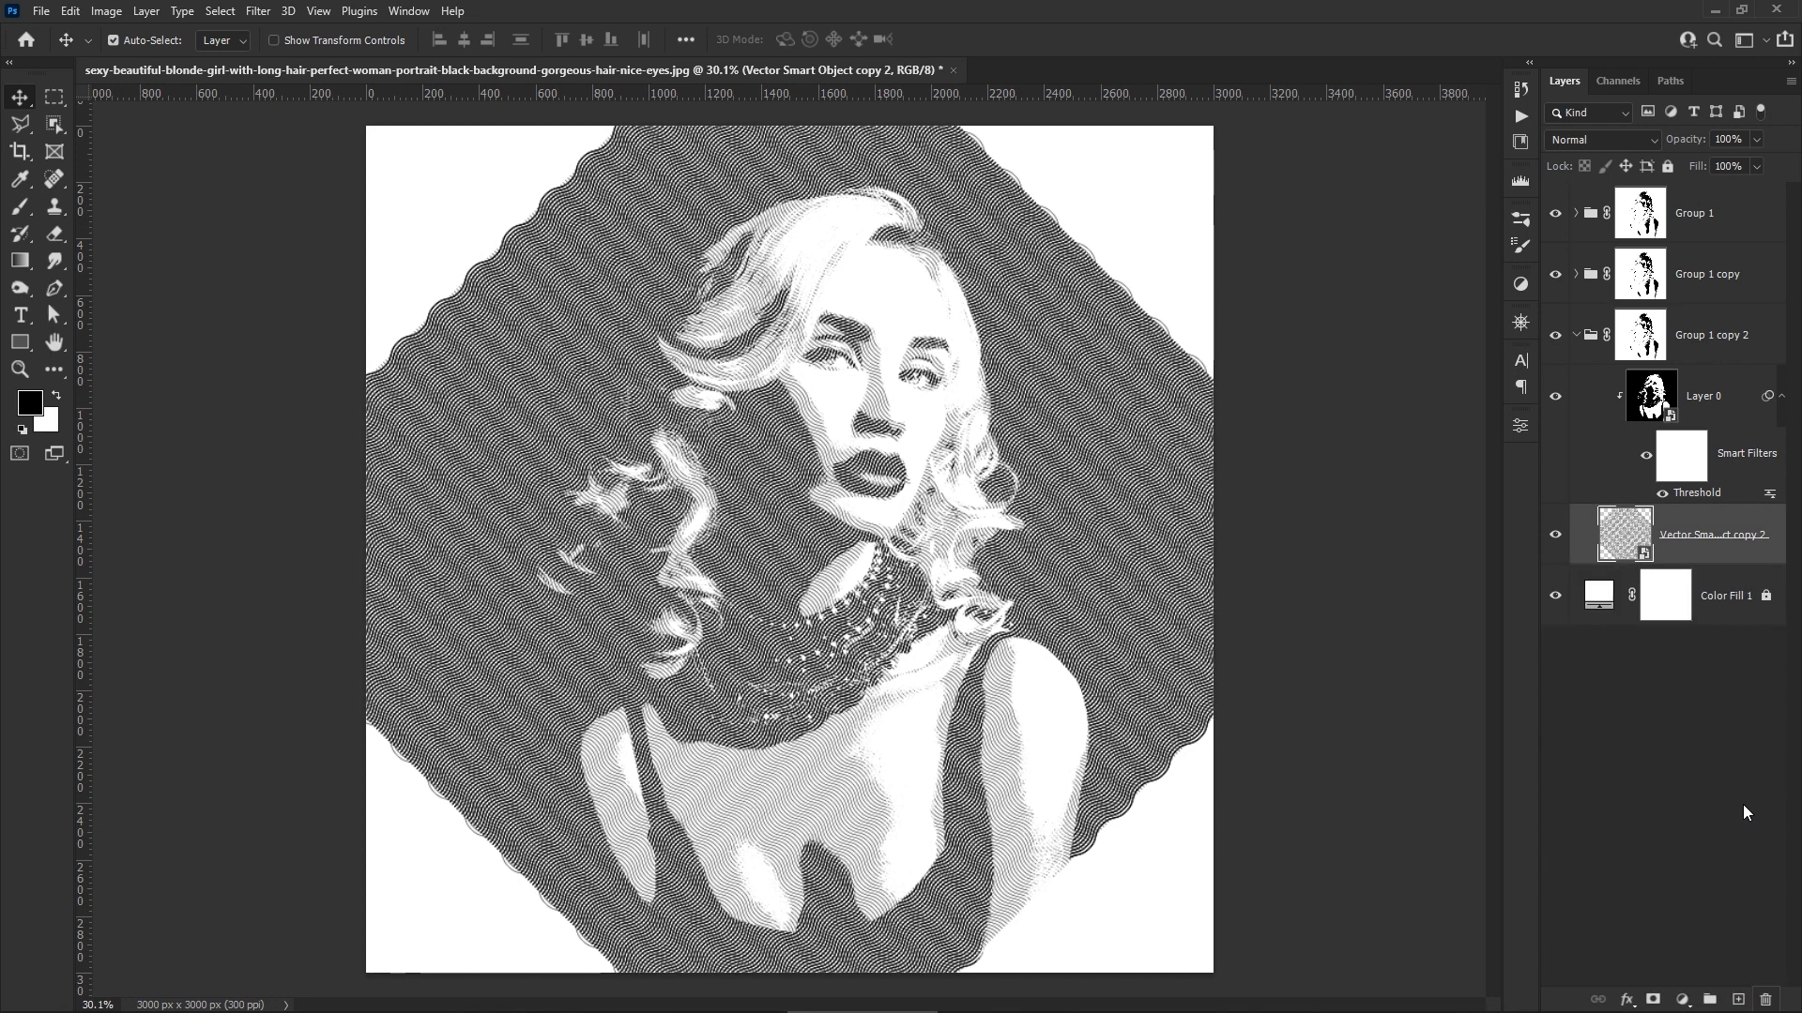
Rotate the line pattern in Group 1 copy 2 to 90° with Free Transform
{"action": "double_click", "coordinate": [1617, 538]}
{"action": "left_click", "coordinate": [69, 12]}
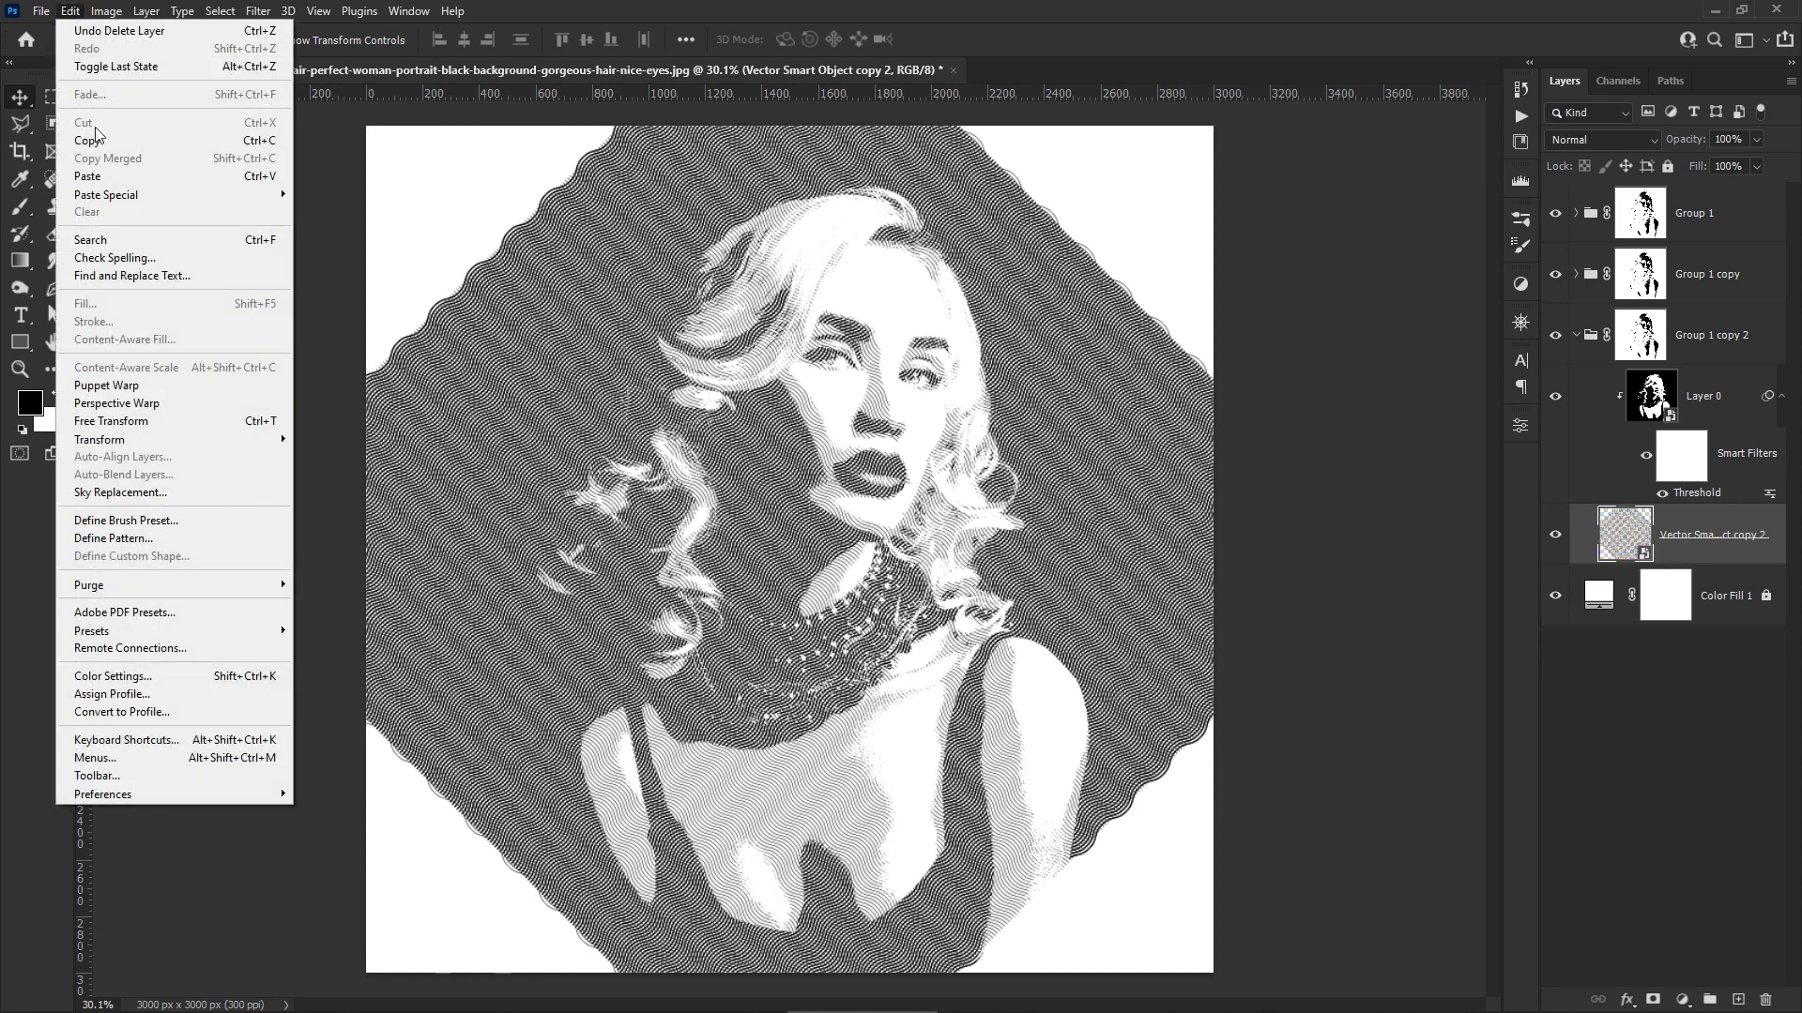
{"action": "left_click", "coordinate": [150, 421]}
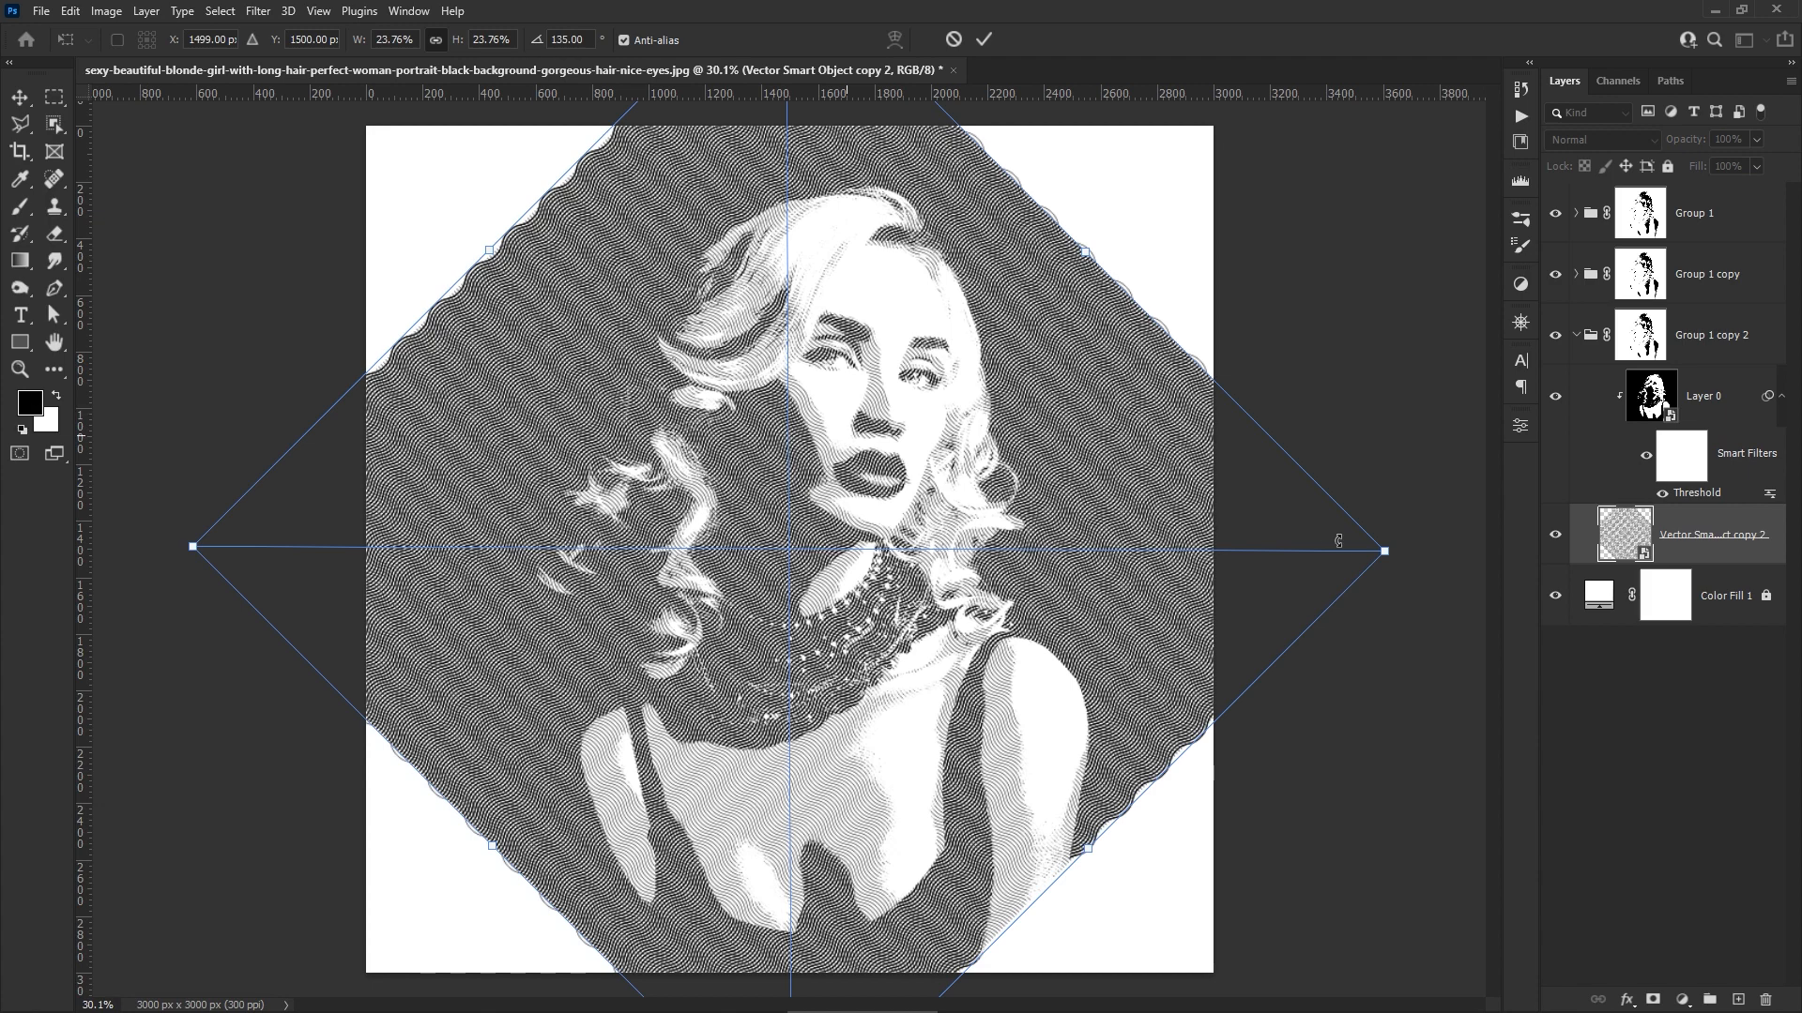
{"action": "left_click_drag", "start_coordinate": [1404, 563], "coordinate": [1218, 192]}
{"action": "key", "text": "shift"}
{"action": "key", "text": "shift"}
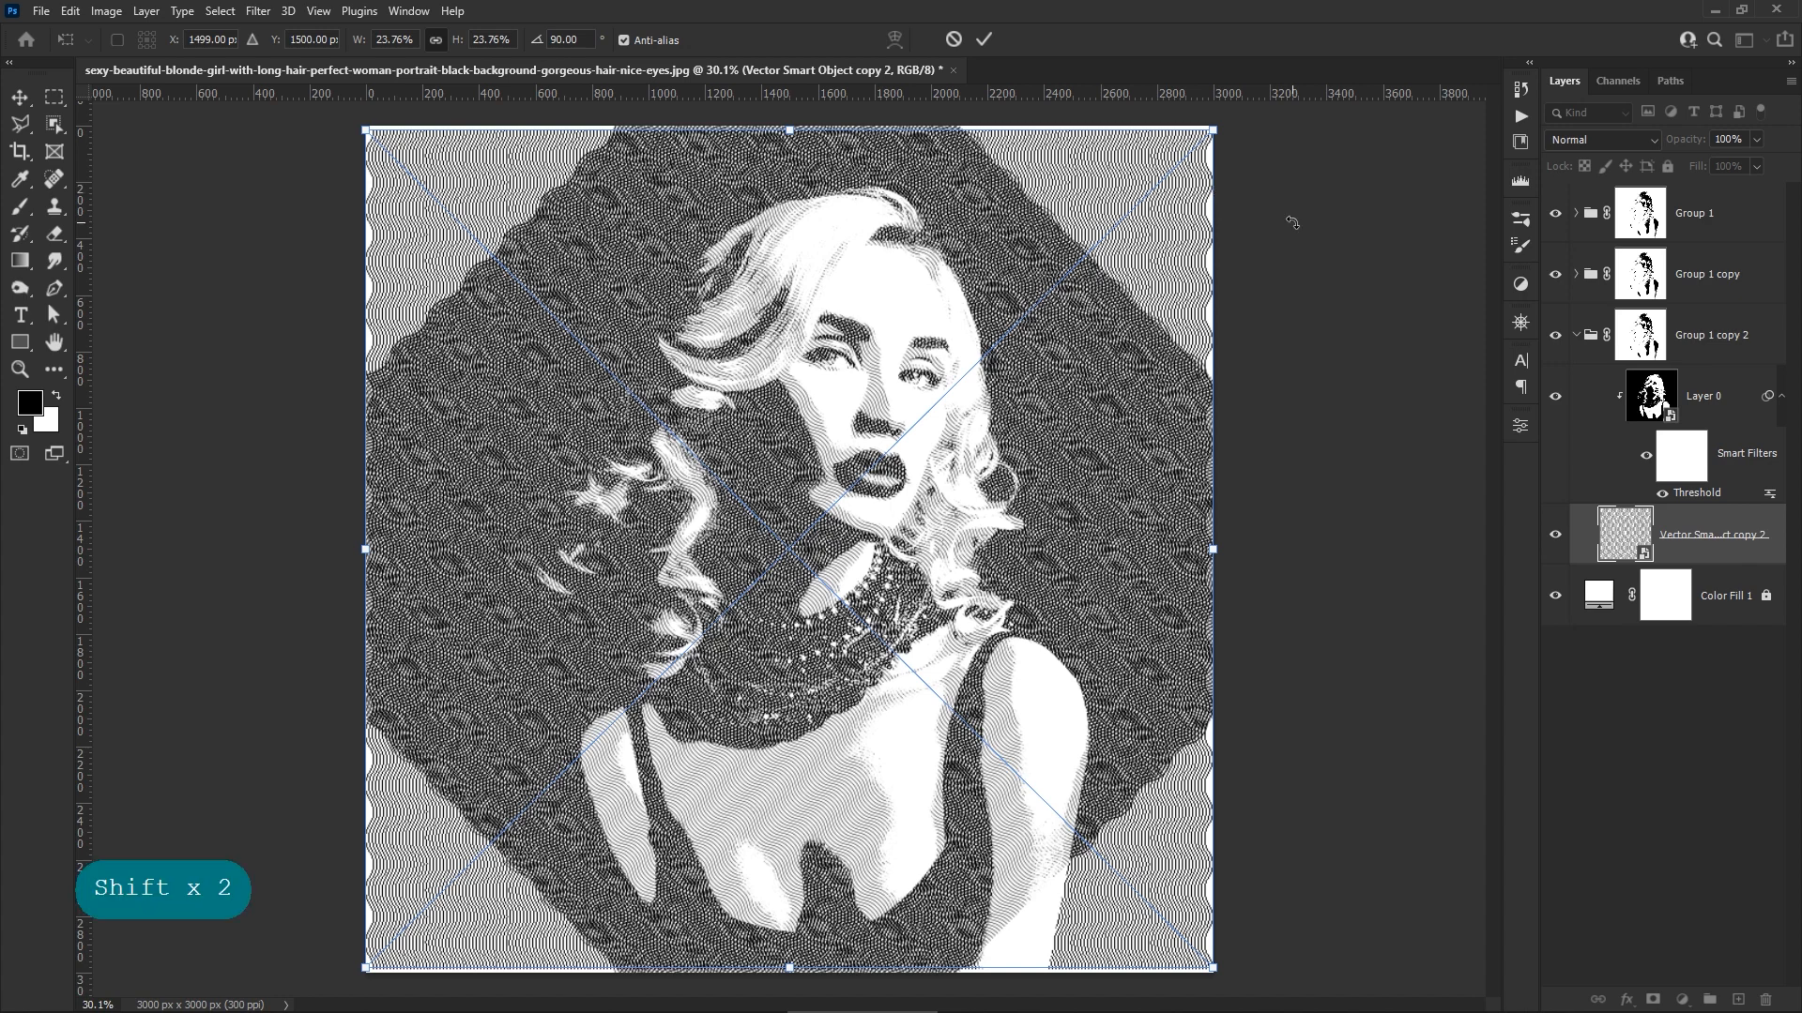
{"action": "left_click", "coordinate": [983, 38]}
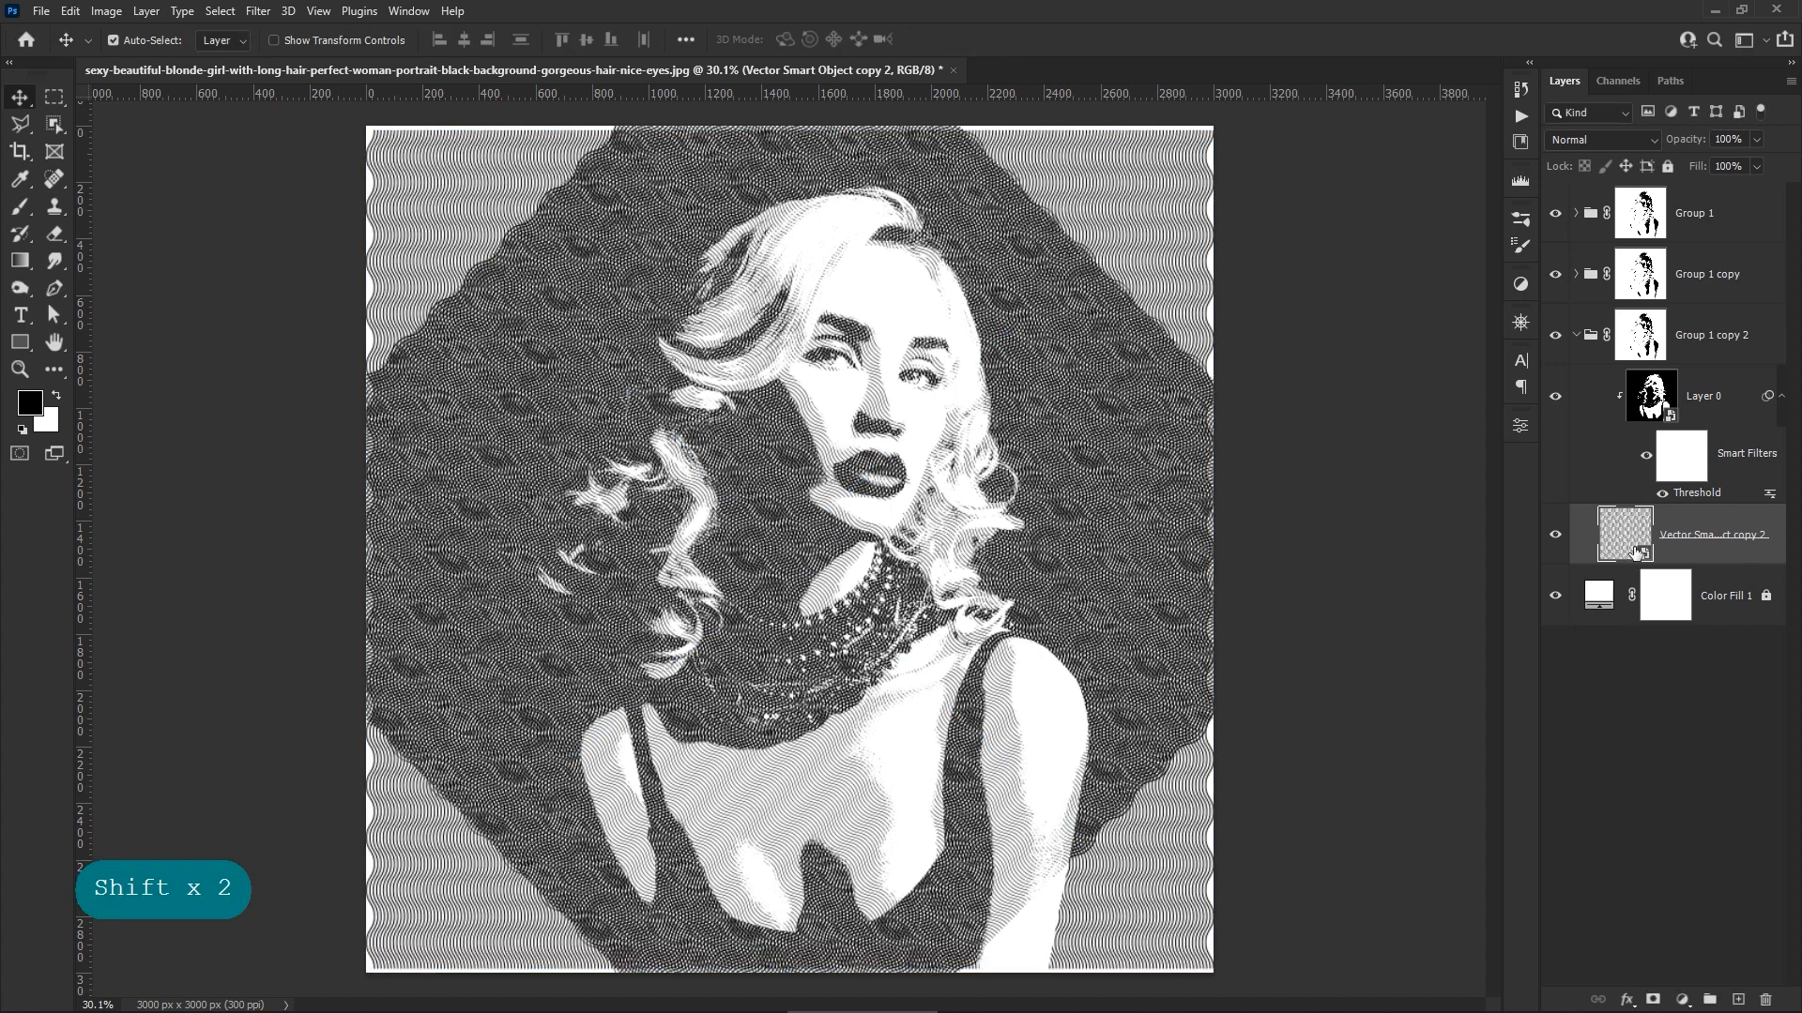
Open the Group 1 copy 2 line pattern in Illustrator, set the blend's stroke to 6 pt, save it and return to Photoshop
{"action": "double_click", "coordinate": [1628, 549]}
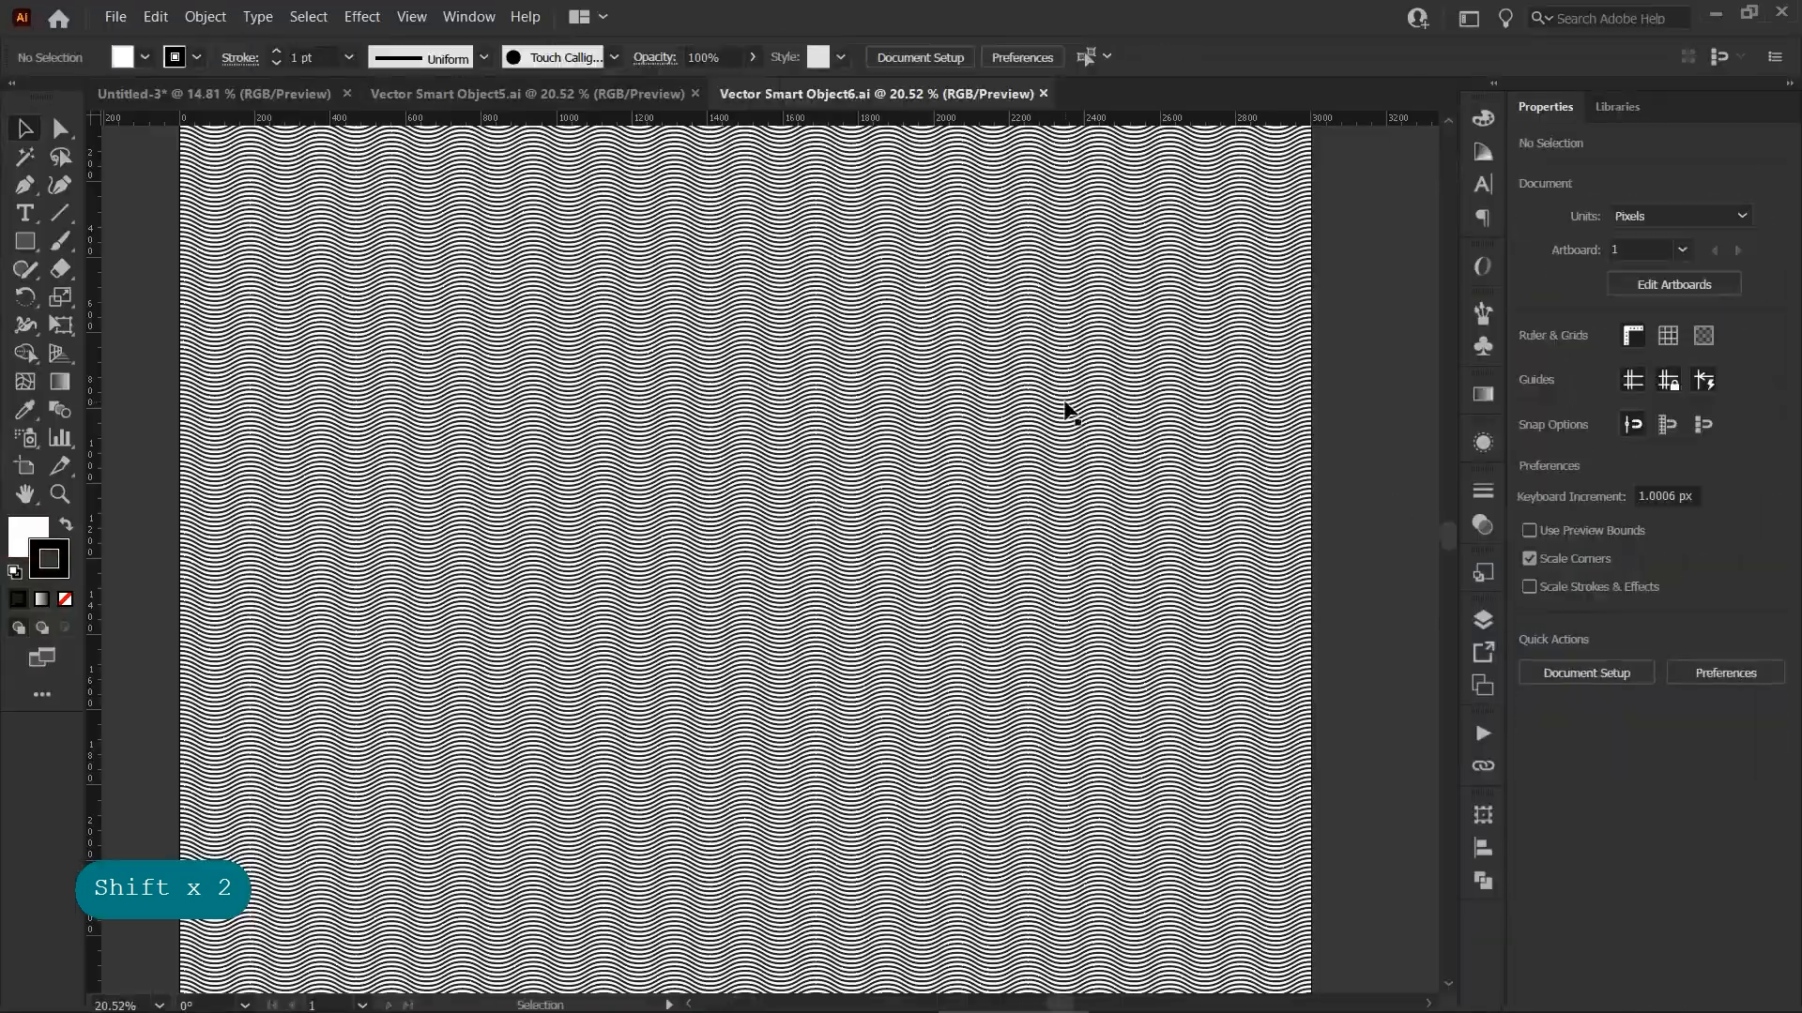
{"action": "left_click", "coordinate": [1068, 411]}
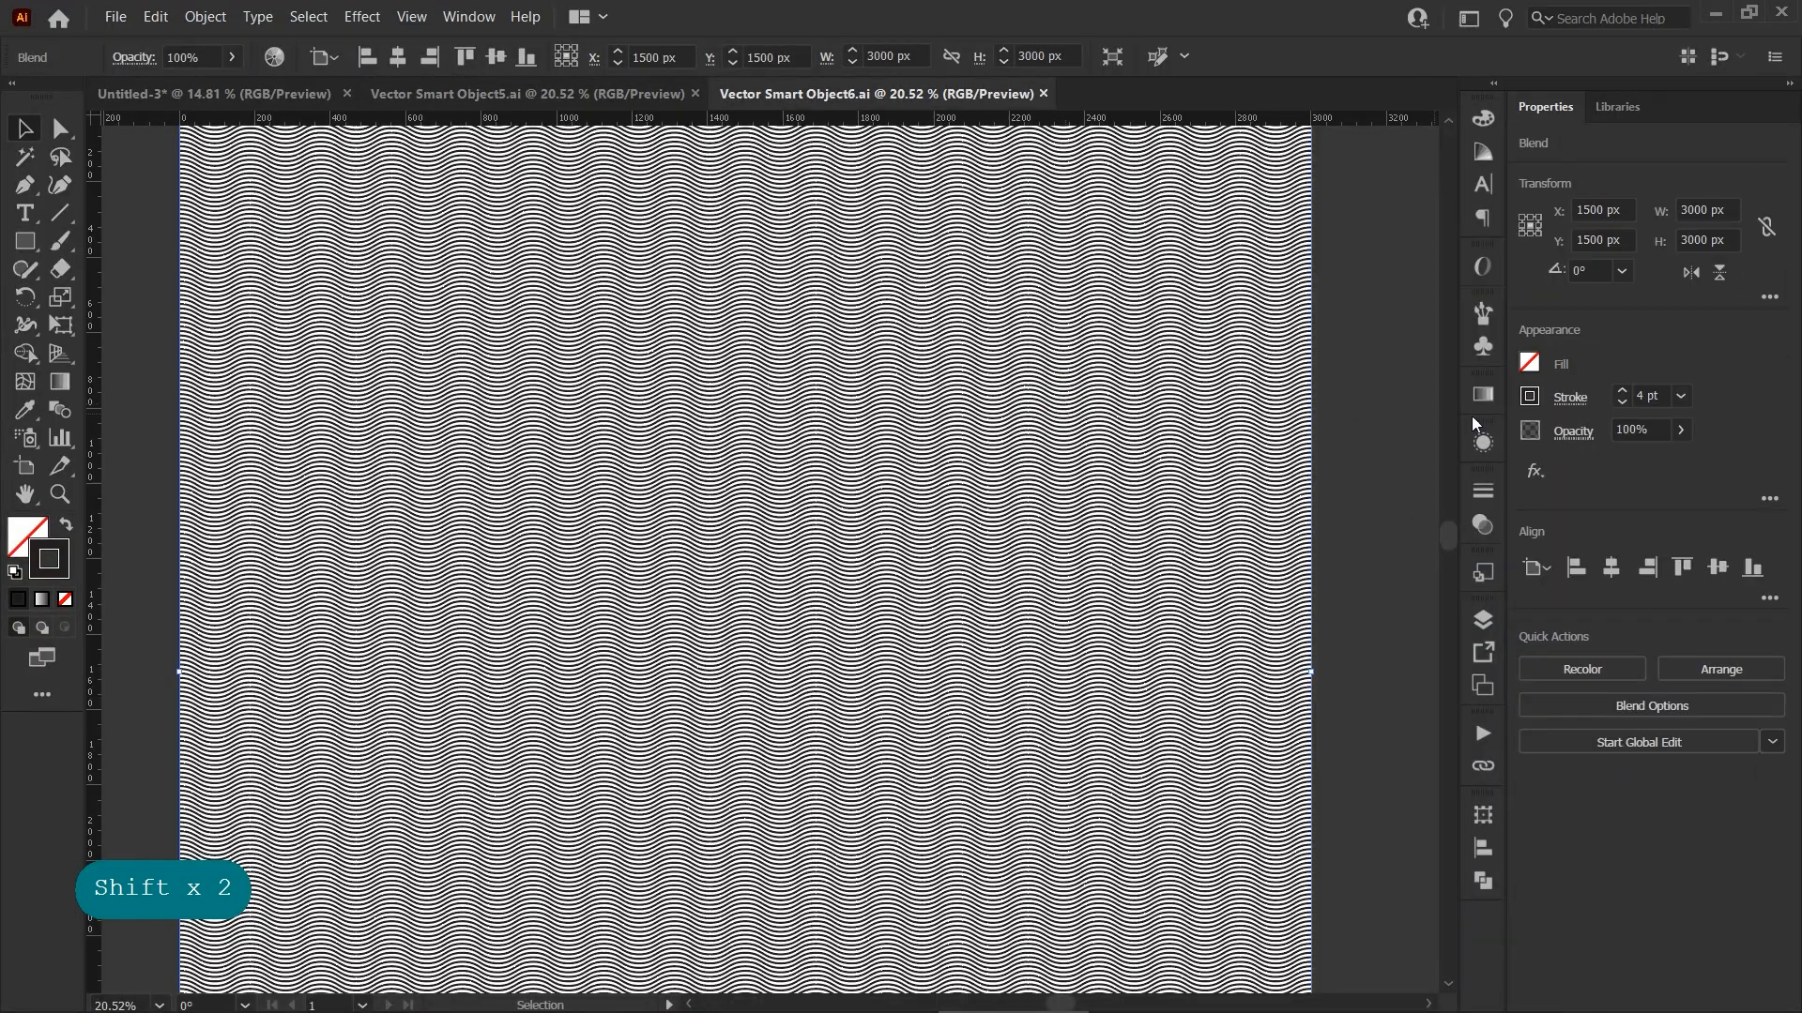
{"action": "left_click", "coordinate": [1623, 392]}
{"action": "left_click", "coordinate": [1622, 393]}
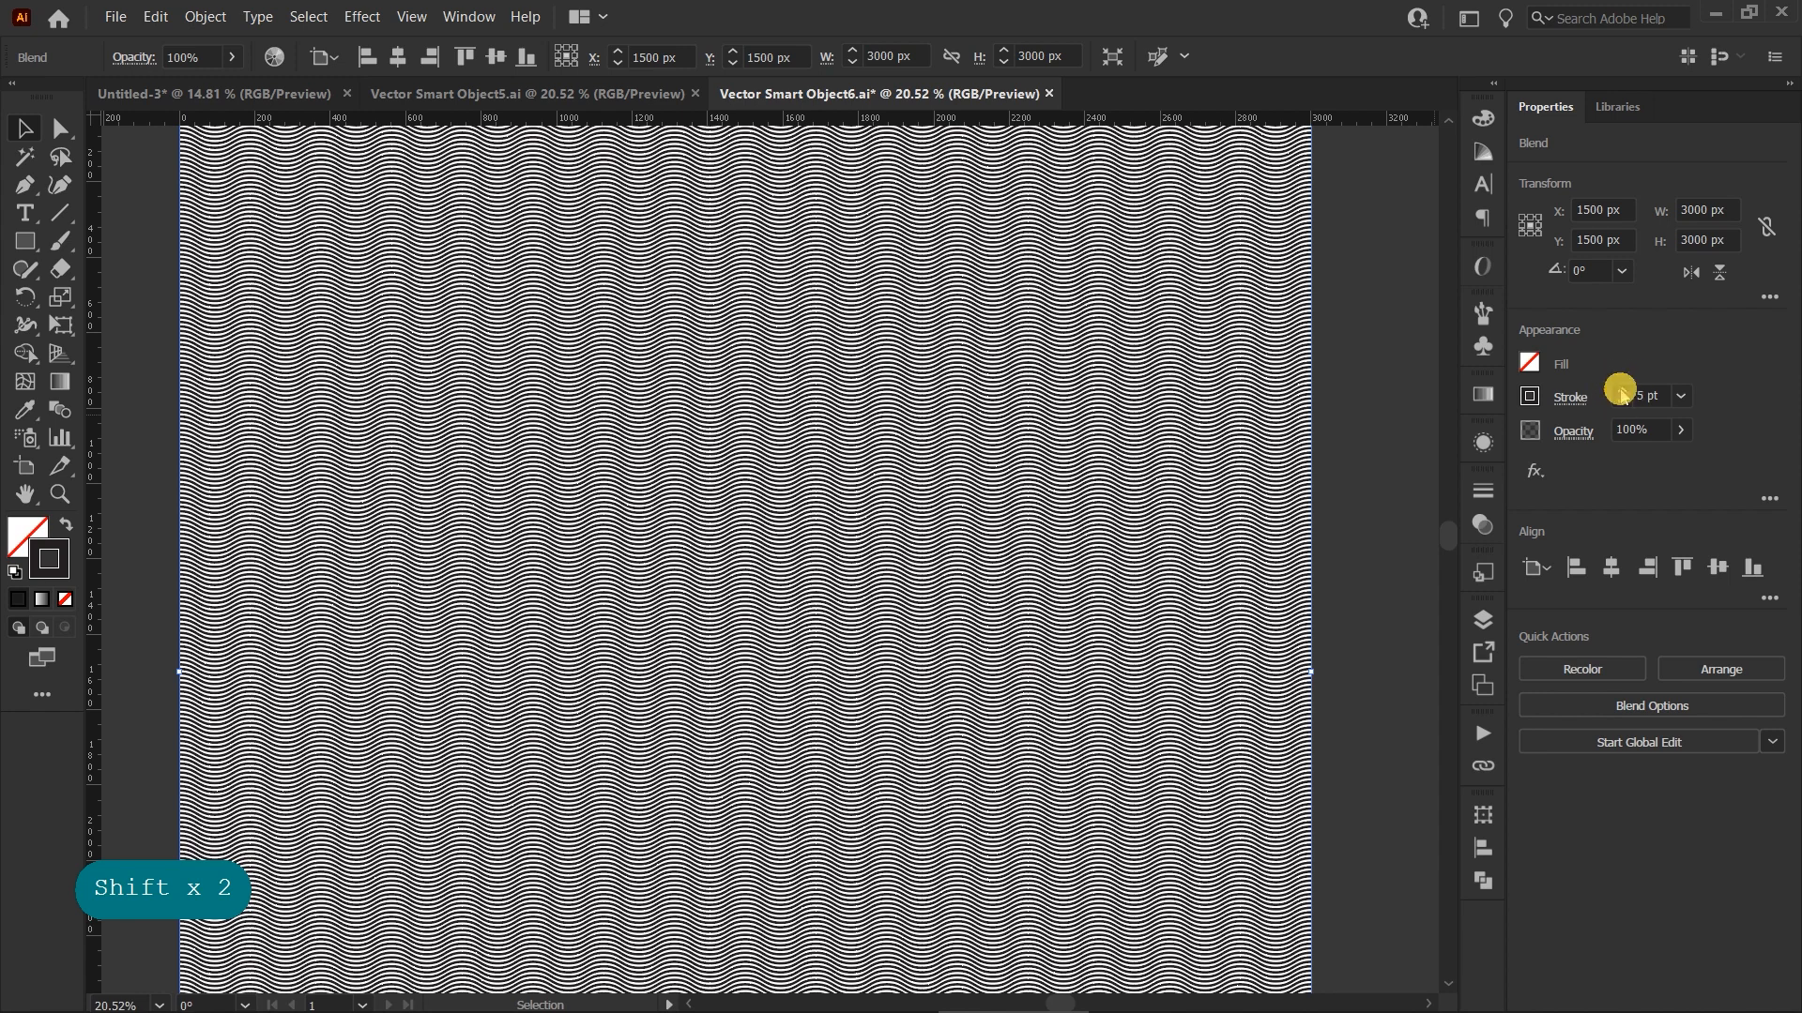
{"action": "left_click", "coordinate": [114, 16]}
{"action": "left_click", "coordinate": [143, 191]}
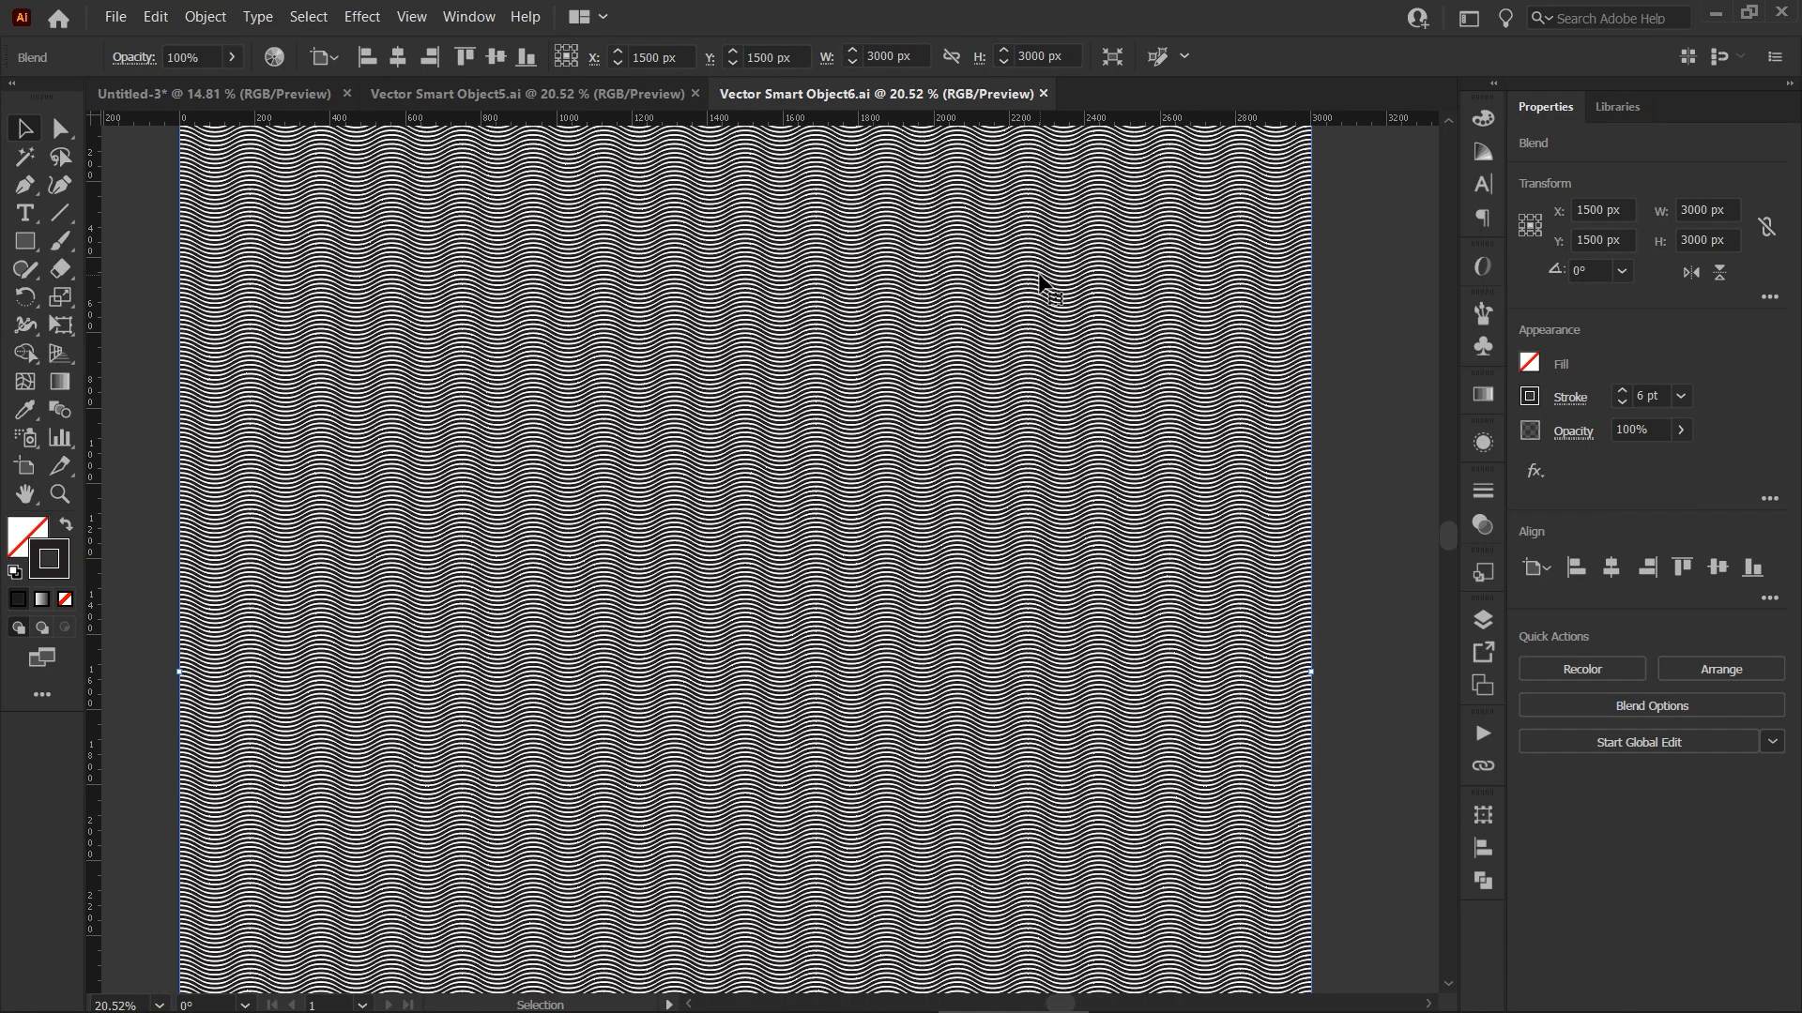
{"action": "left_click", "coordinate": [1714, 13]}
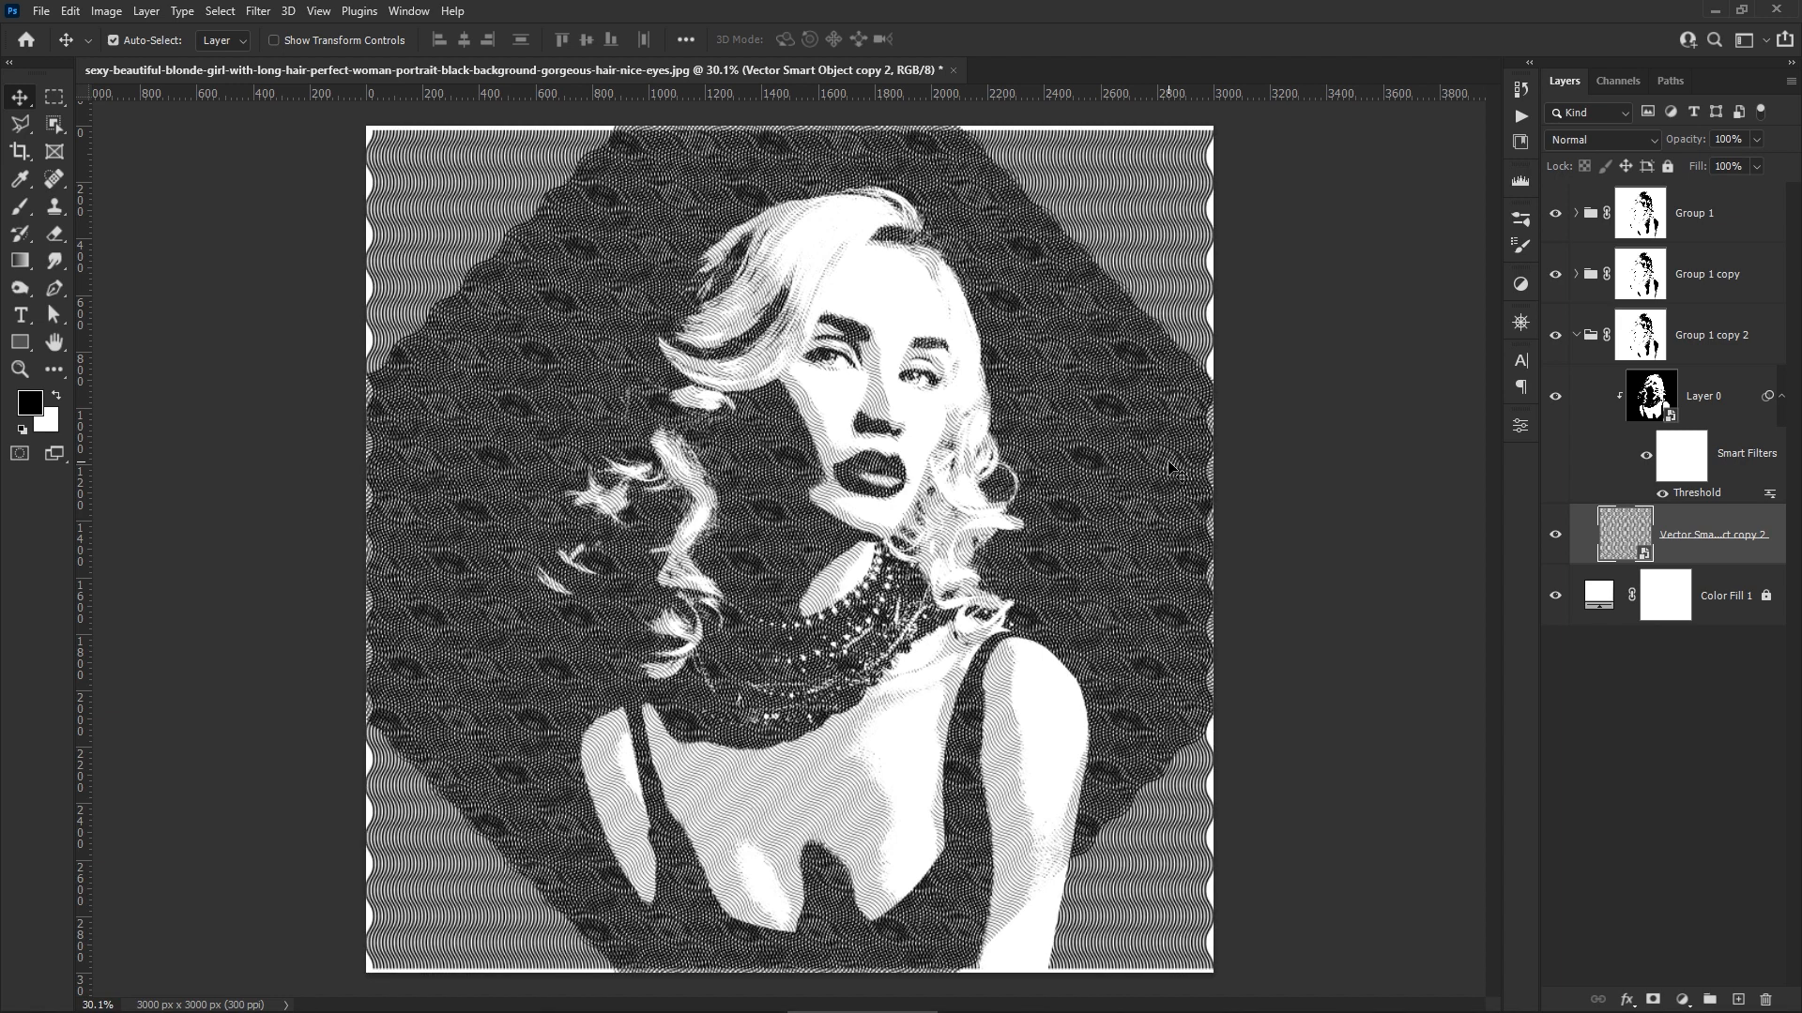
Set the Threshold smart filter of Layer 0 in Group 1 copy 2 to level 56
{"action": "left_click", "coordinate": [1703, 404]}
{"action": "left_click", "coordinate": [1694, 488]}
{"action": "double_click", "coordinate": [1694, 492]}
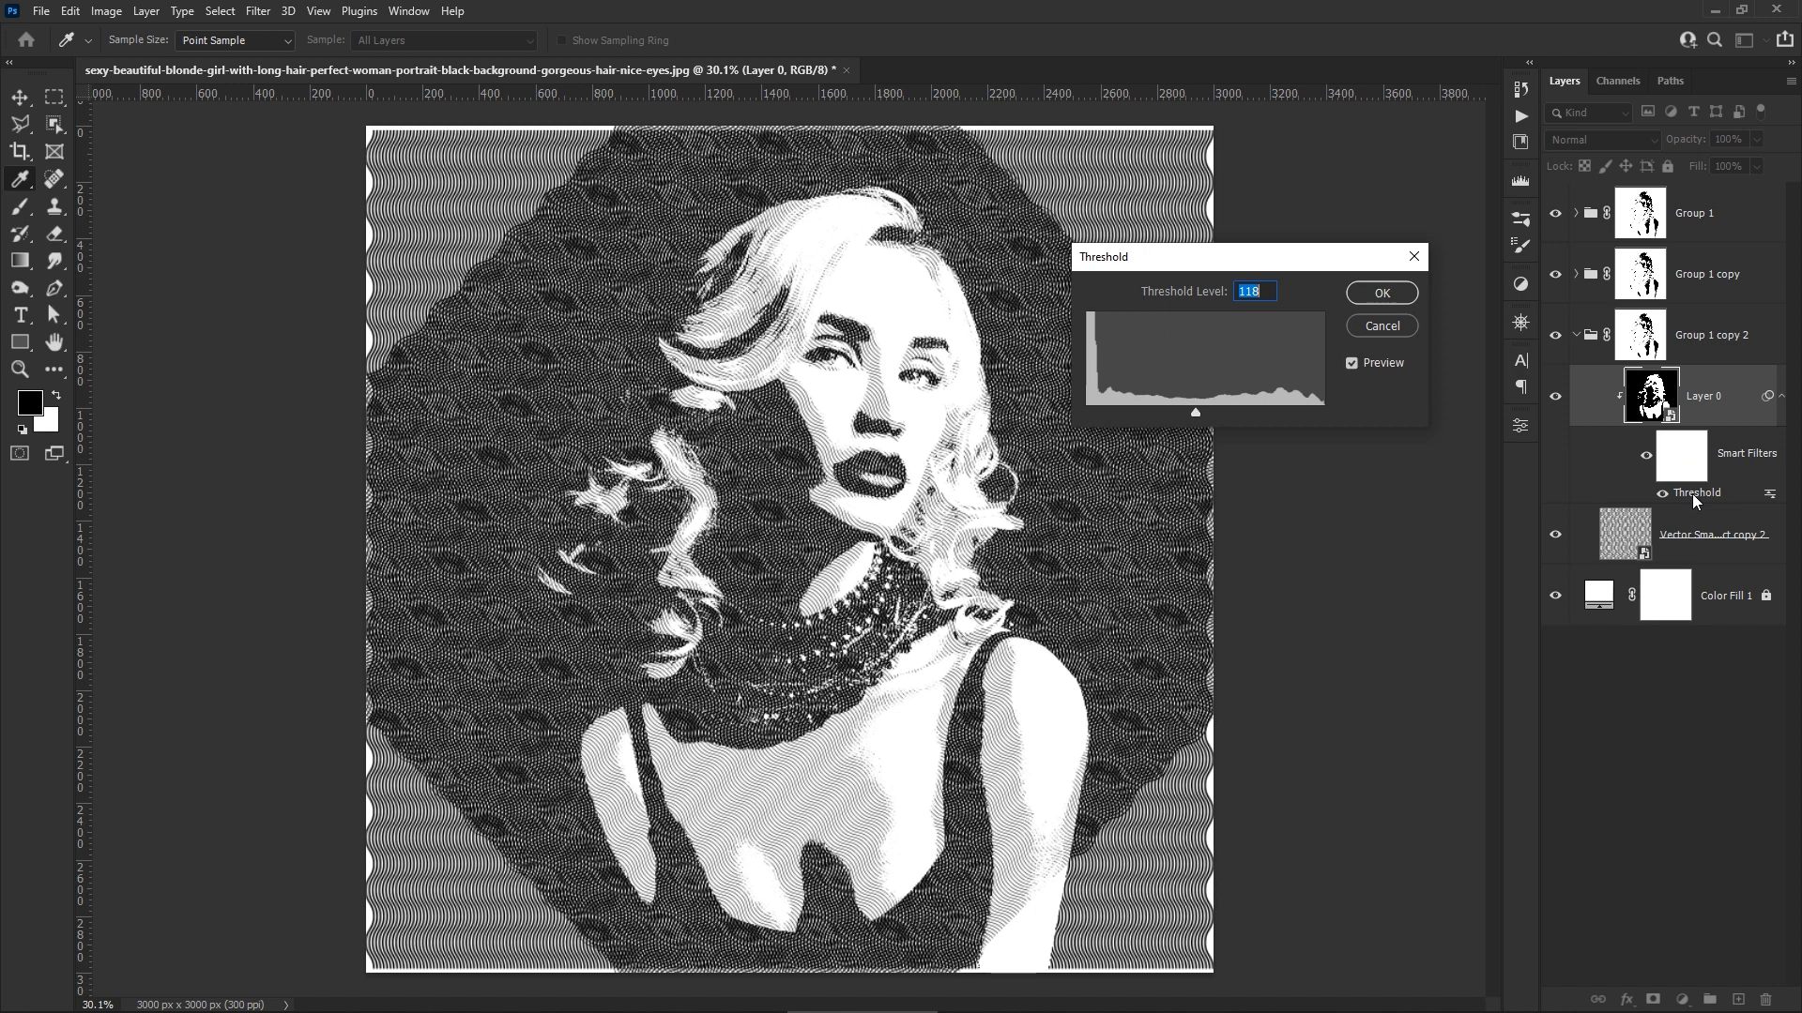
{"action": "left_click_drag", "start_coordinate": [1195, 413], "coordinate": [1138, 413]}
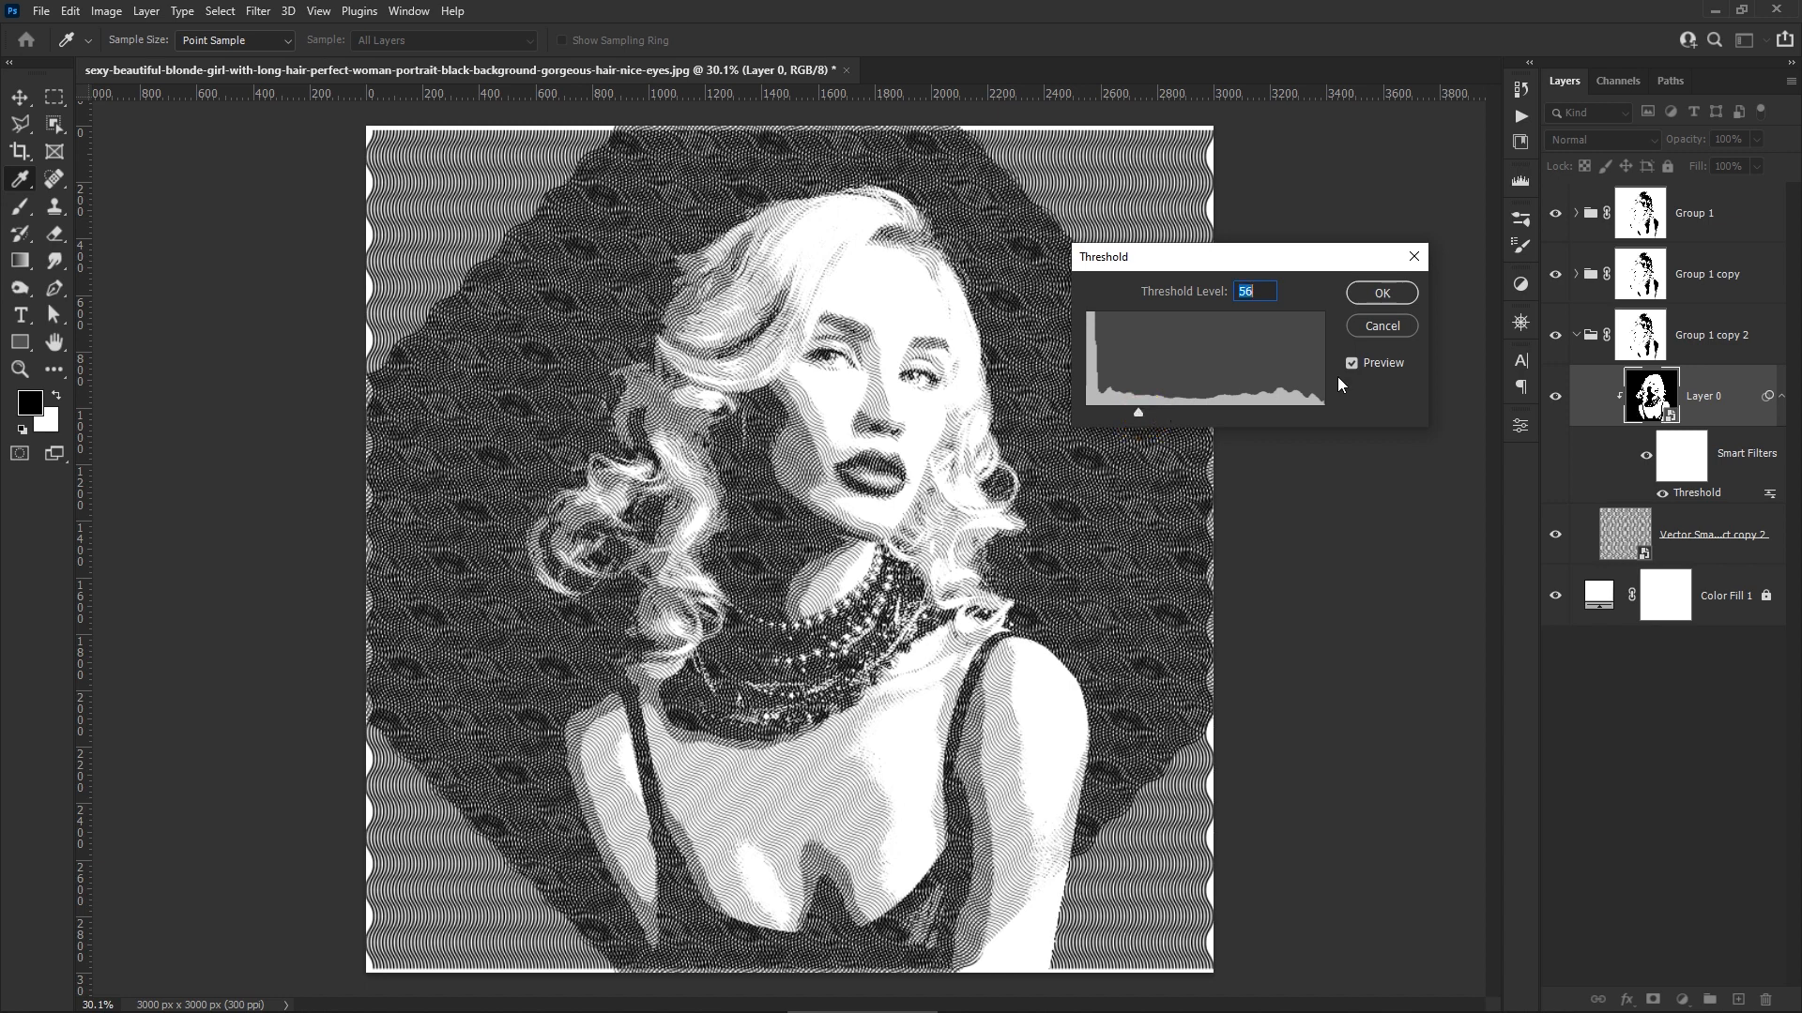
{"action": "left_click", "coordinate": [1381, 293]}
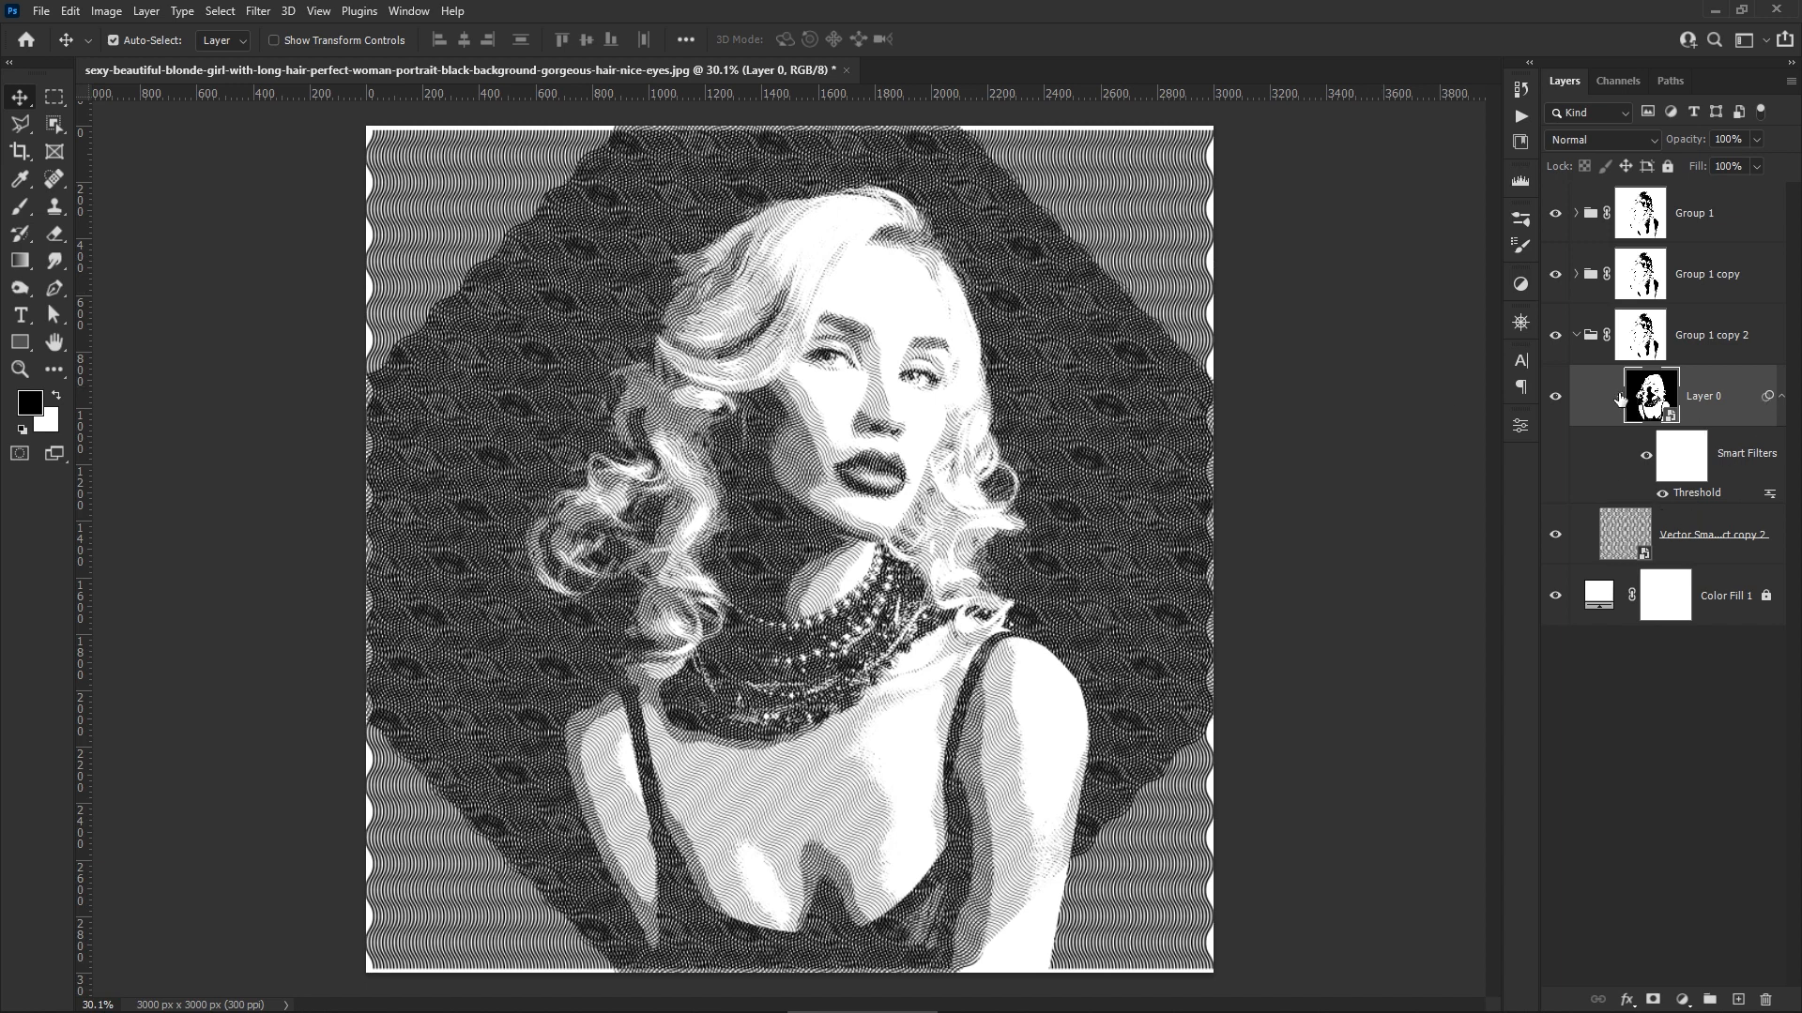
Duplicate Group 1 copy 2 as Group 1 copy 3 and move the duplicate below it, above Color Fill 1
{"action": "left_click", "coordinate": [1577, 337]}
{"action": "left_click", "coordinate": [1714, 349]}
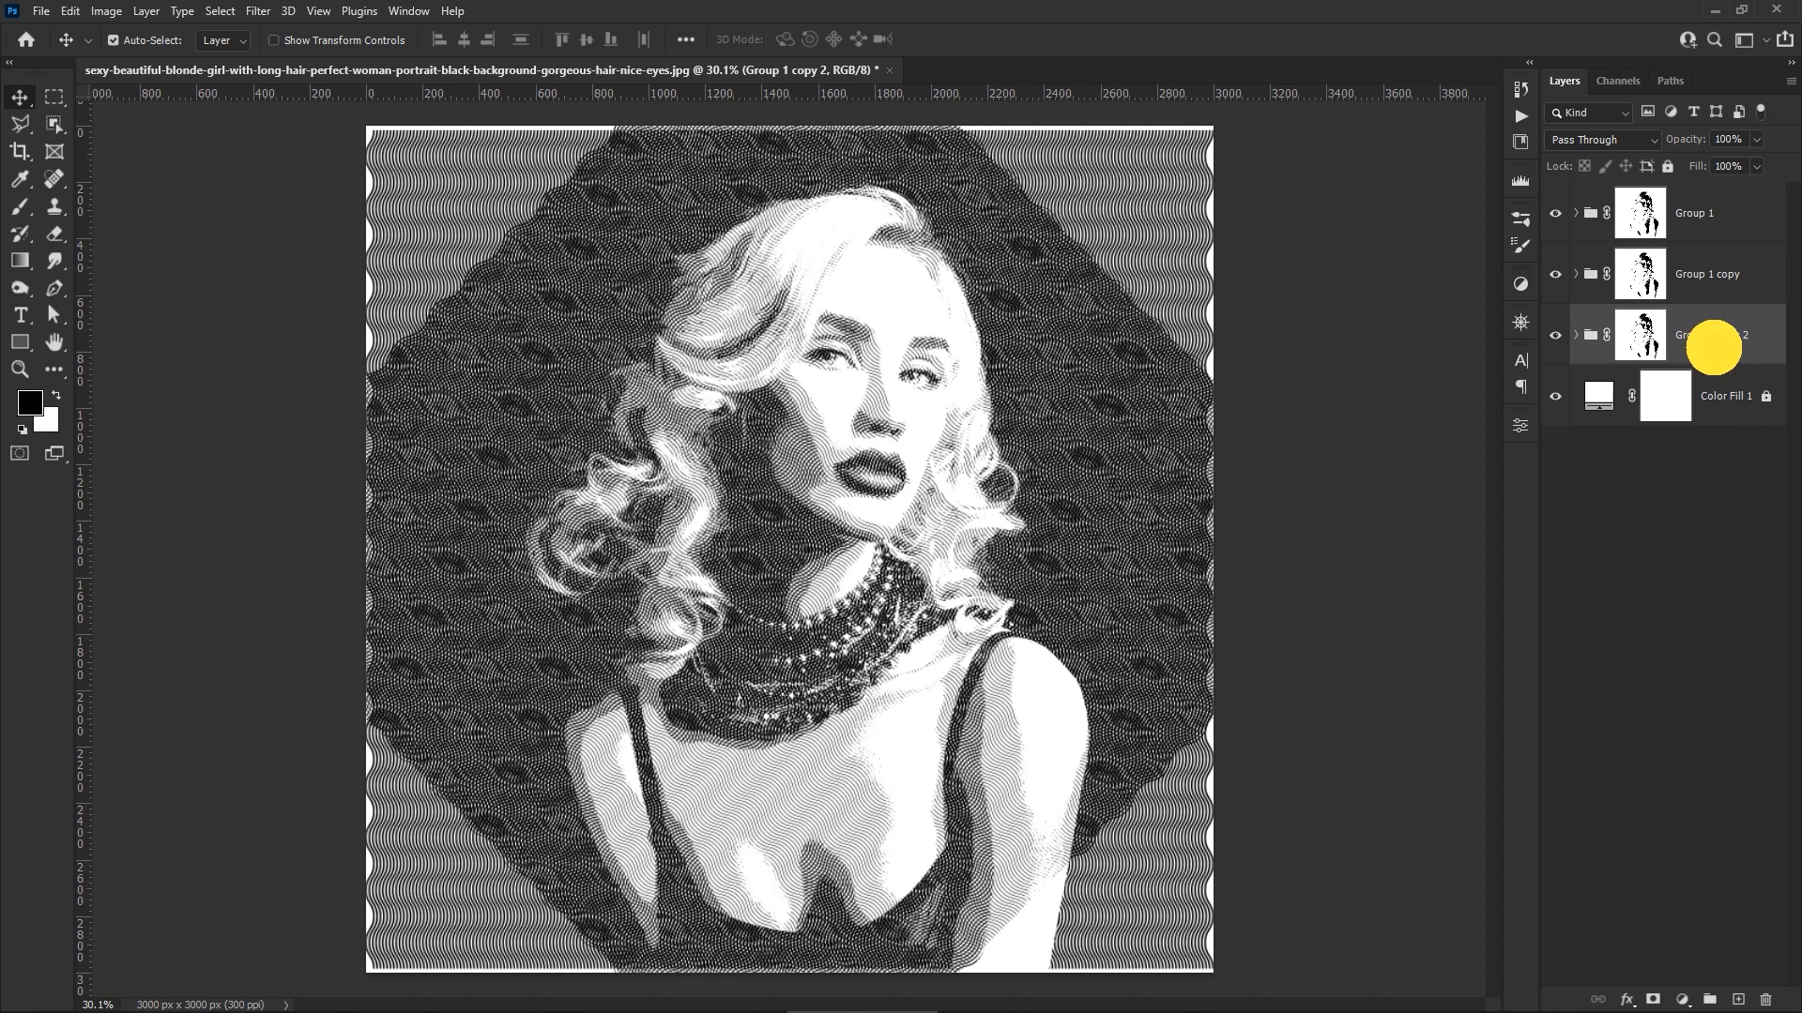
{"action": "right_click", "coordinate": [1715, 350]}
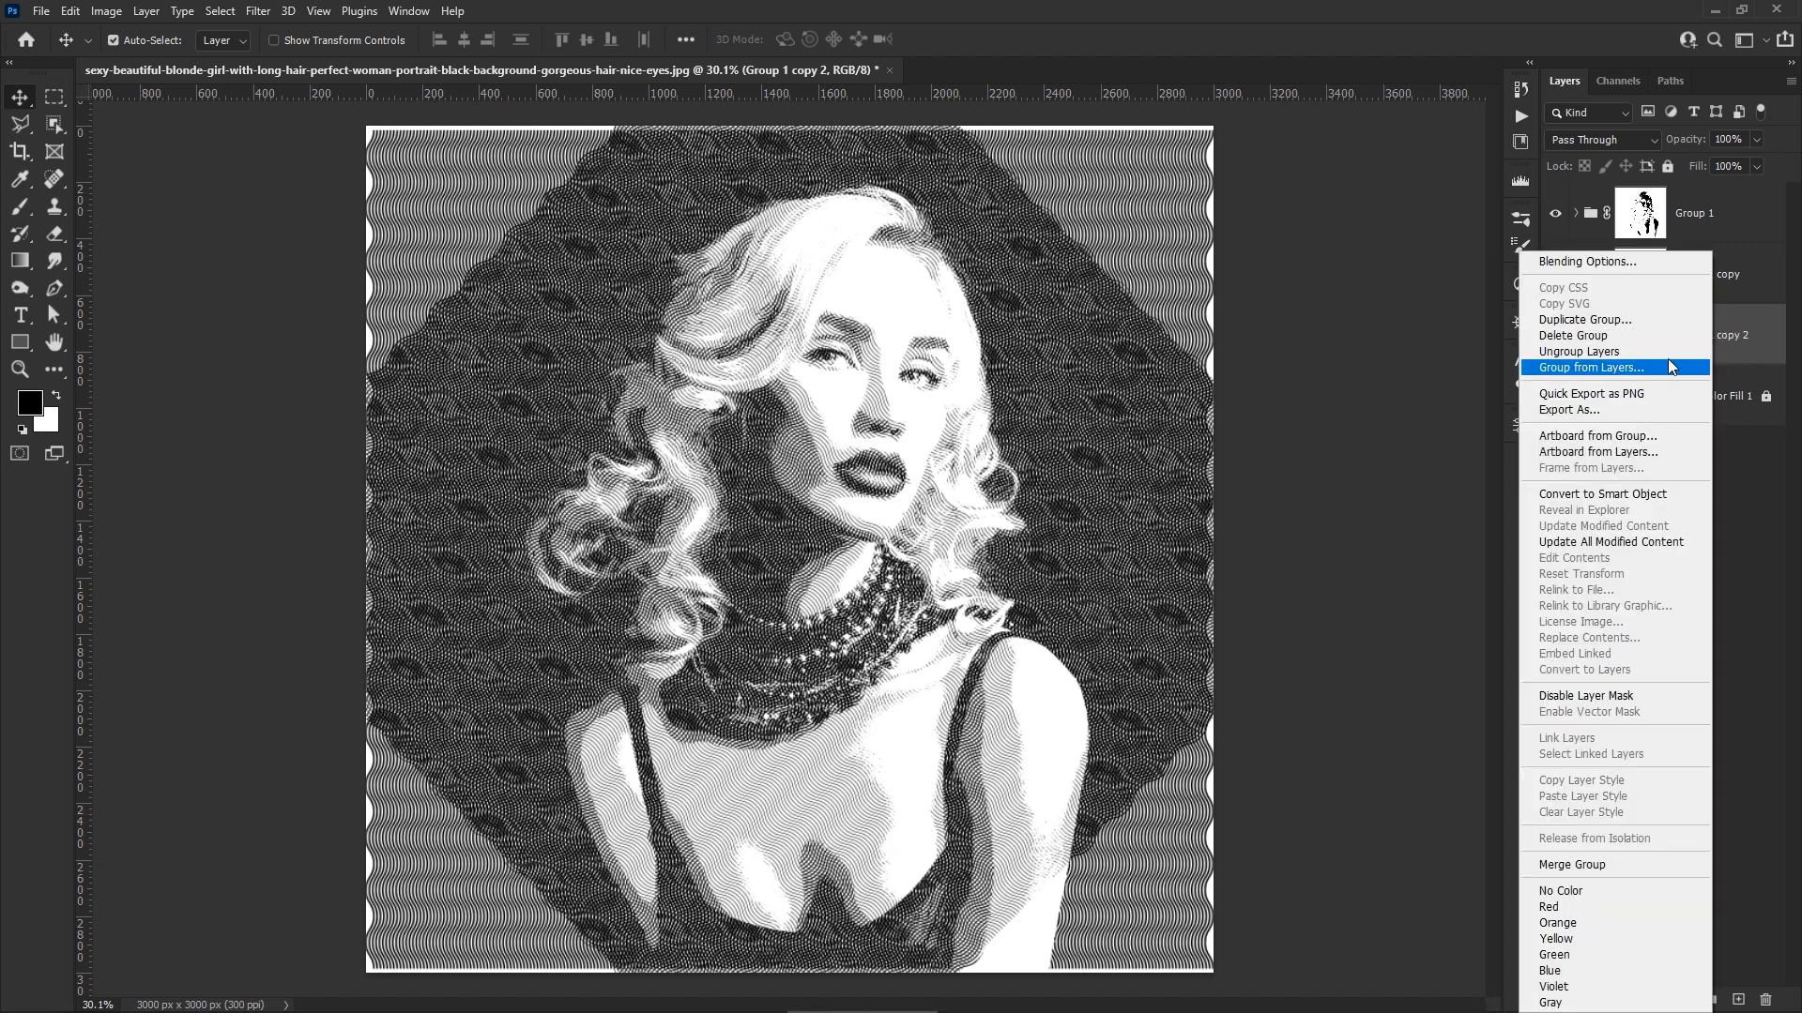
{"action": "left_click", "coordinate": [1657, 320]}
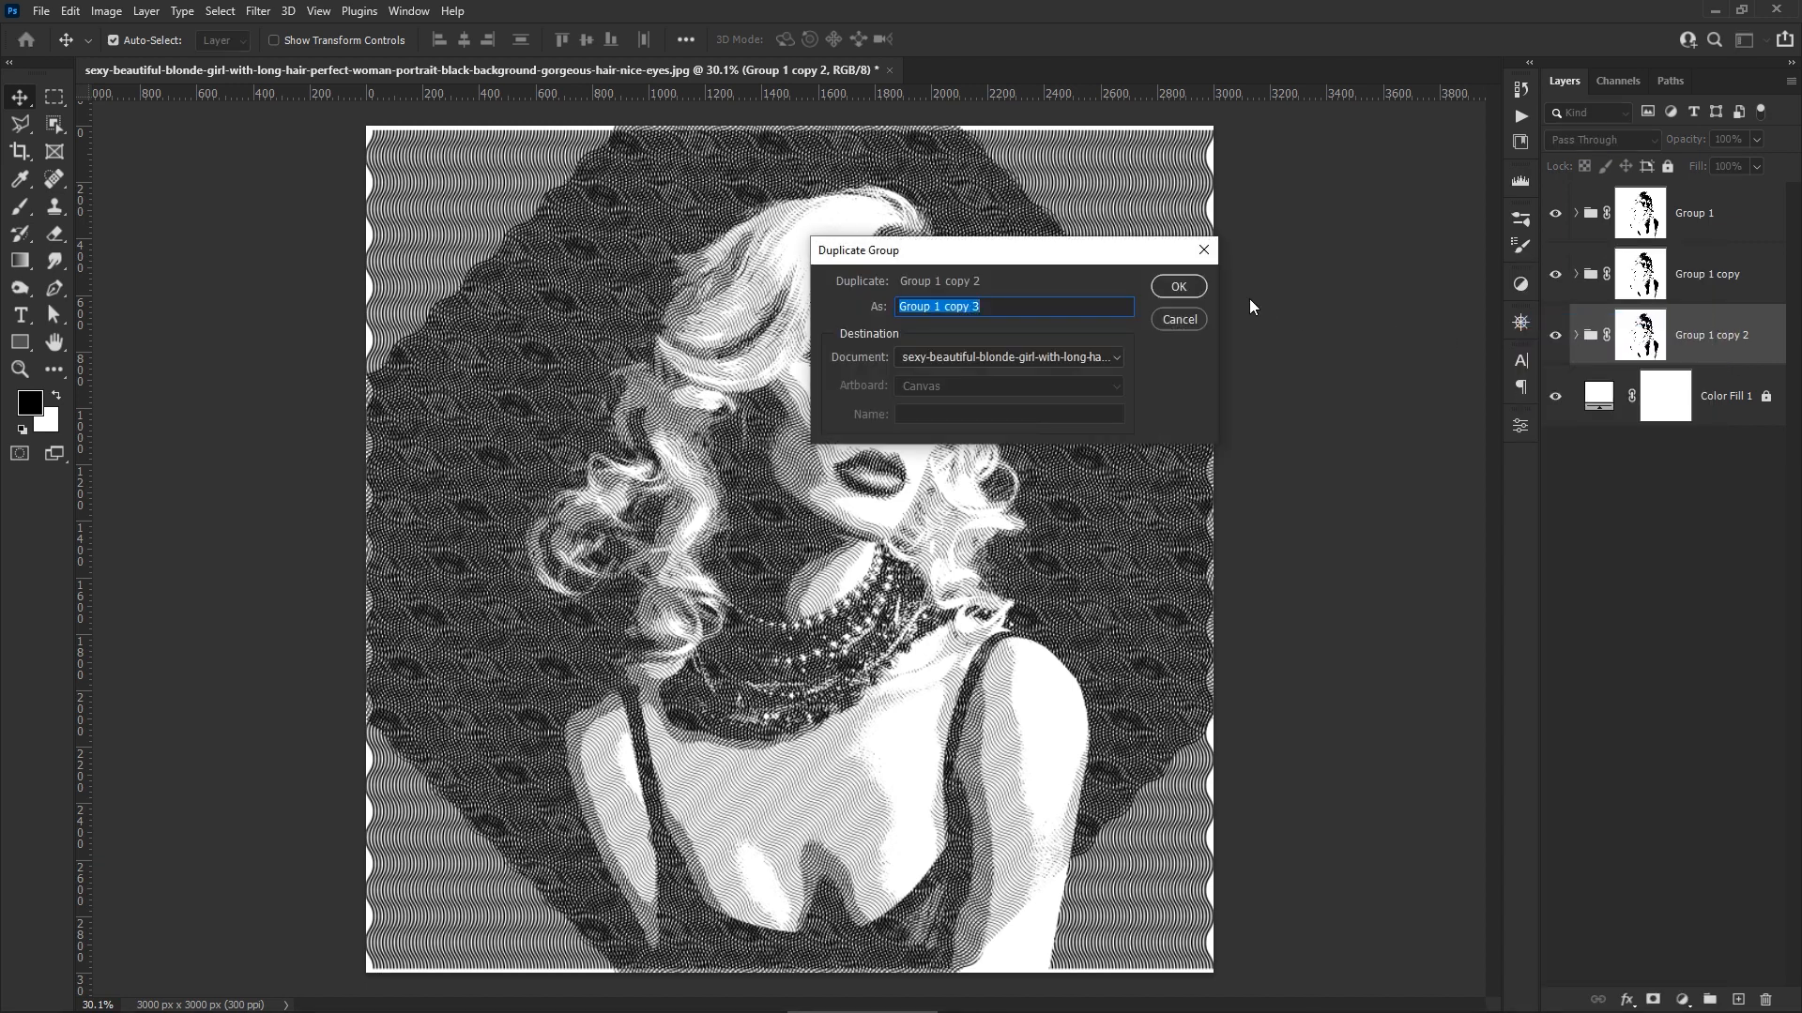
{"action": "left_click", "coordinate": [1189, 288]}
{"action": "left_click_drag", "start_coordinate": [1737, 360], "coordinate": [1739, 437]}
Rotate the line pattern in Group 1 copy 3 to 0° with Free Transform
{"action": "left_click", "coordinate": [1577, 396]}
{"action": "left_click", "coordinate": [1627, 599]}
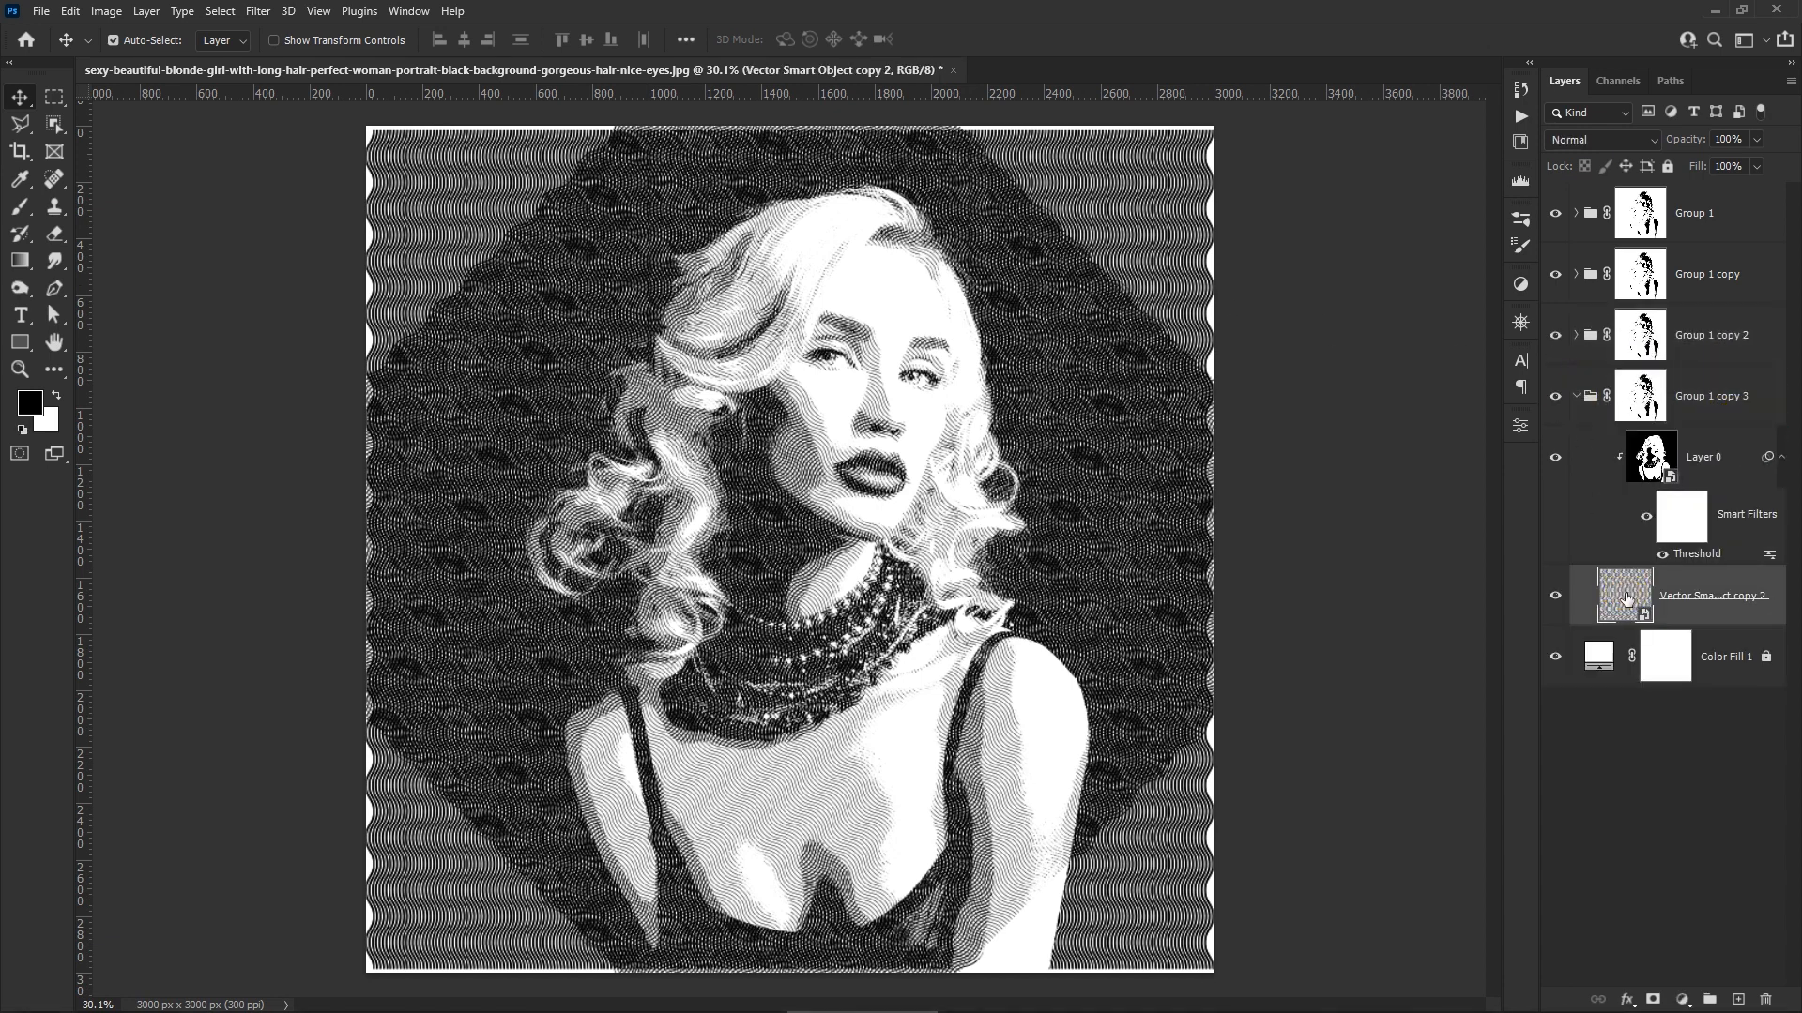
{"action": "left_click", "coordinate": [70, 13]}
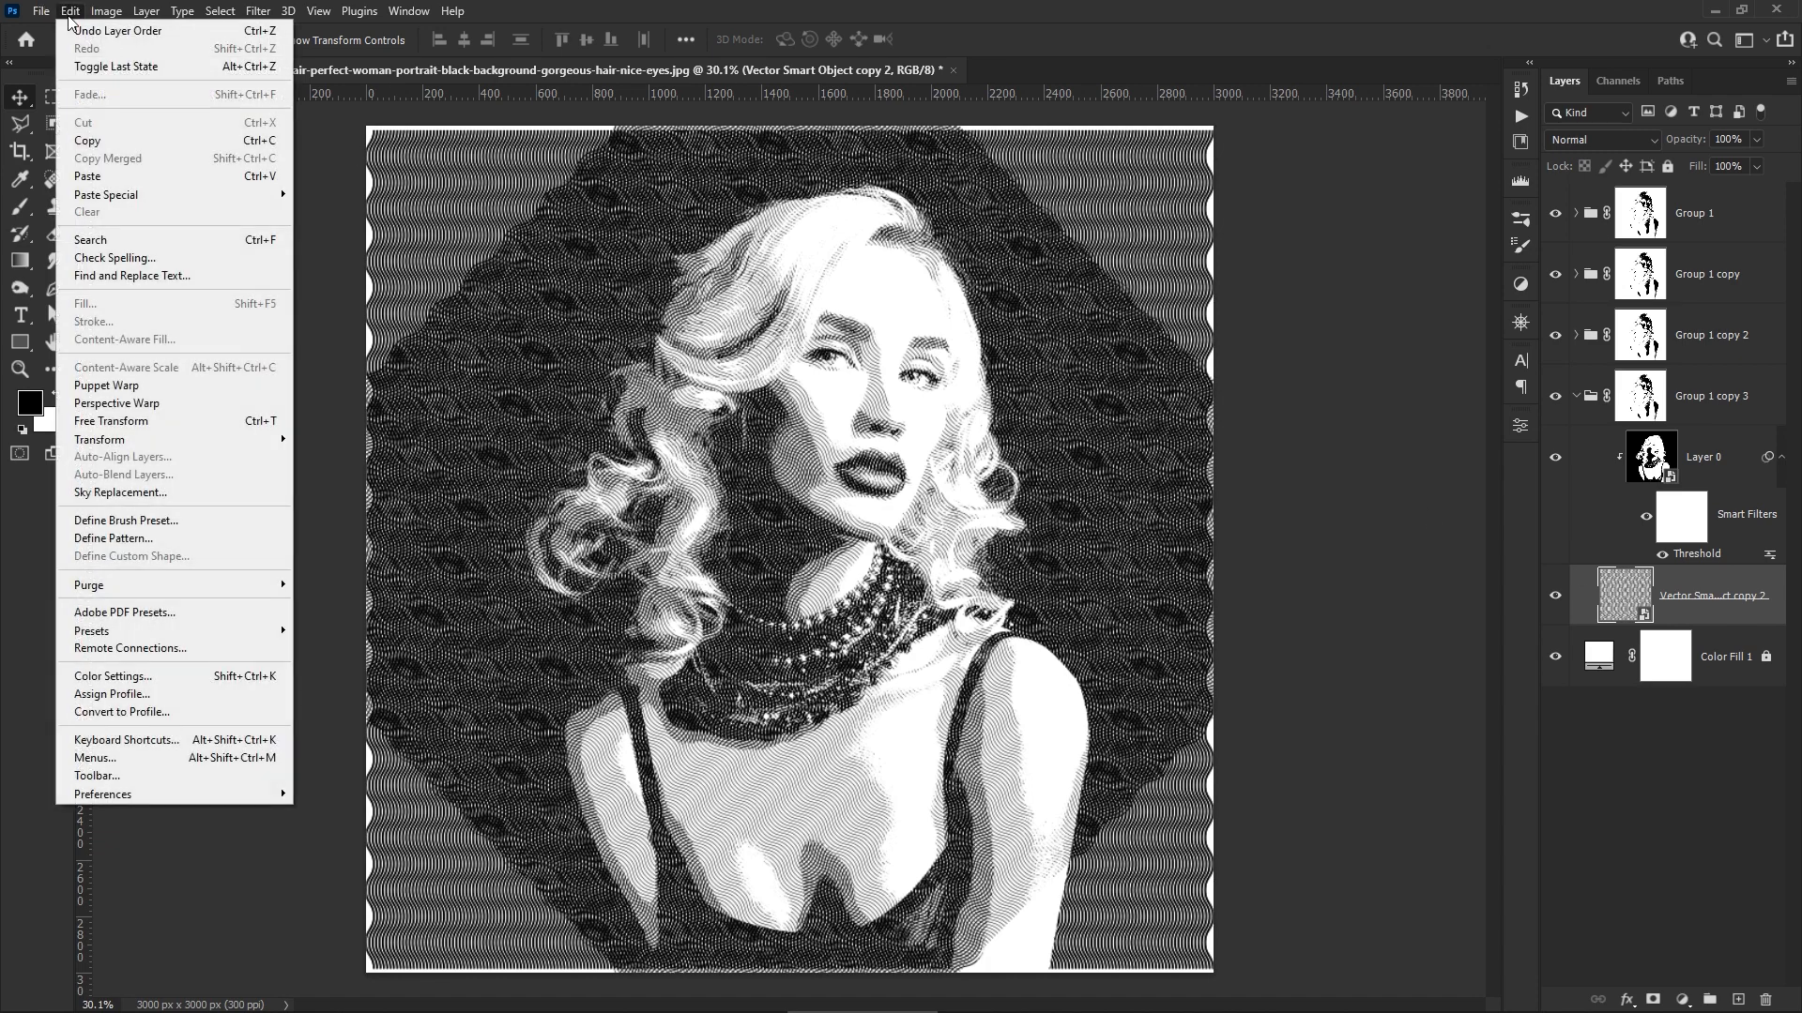
{"action": "left_click", "coordinate": [132, 424]}
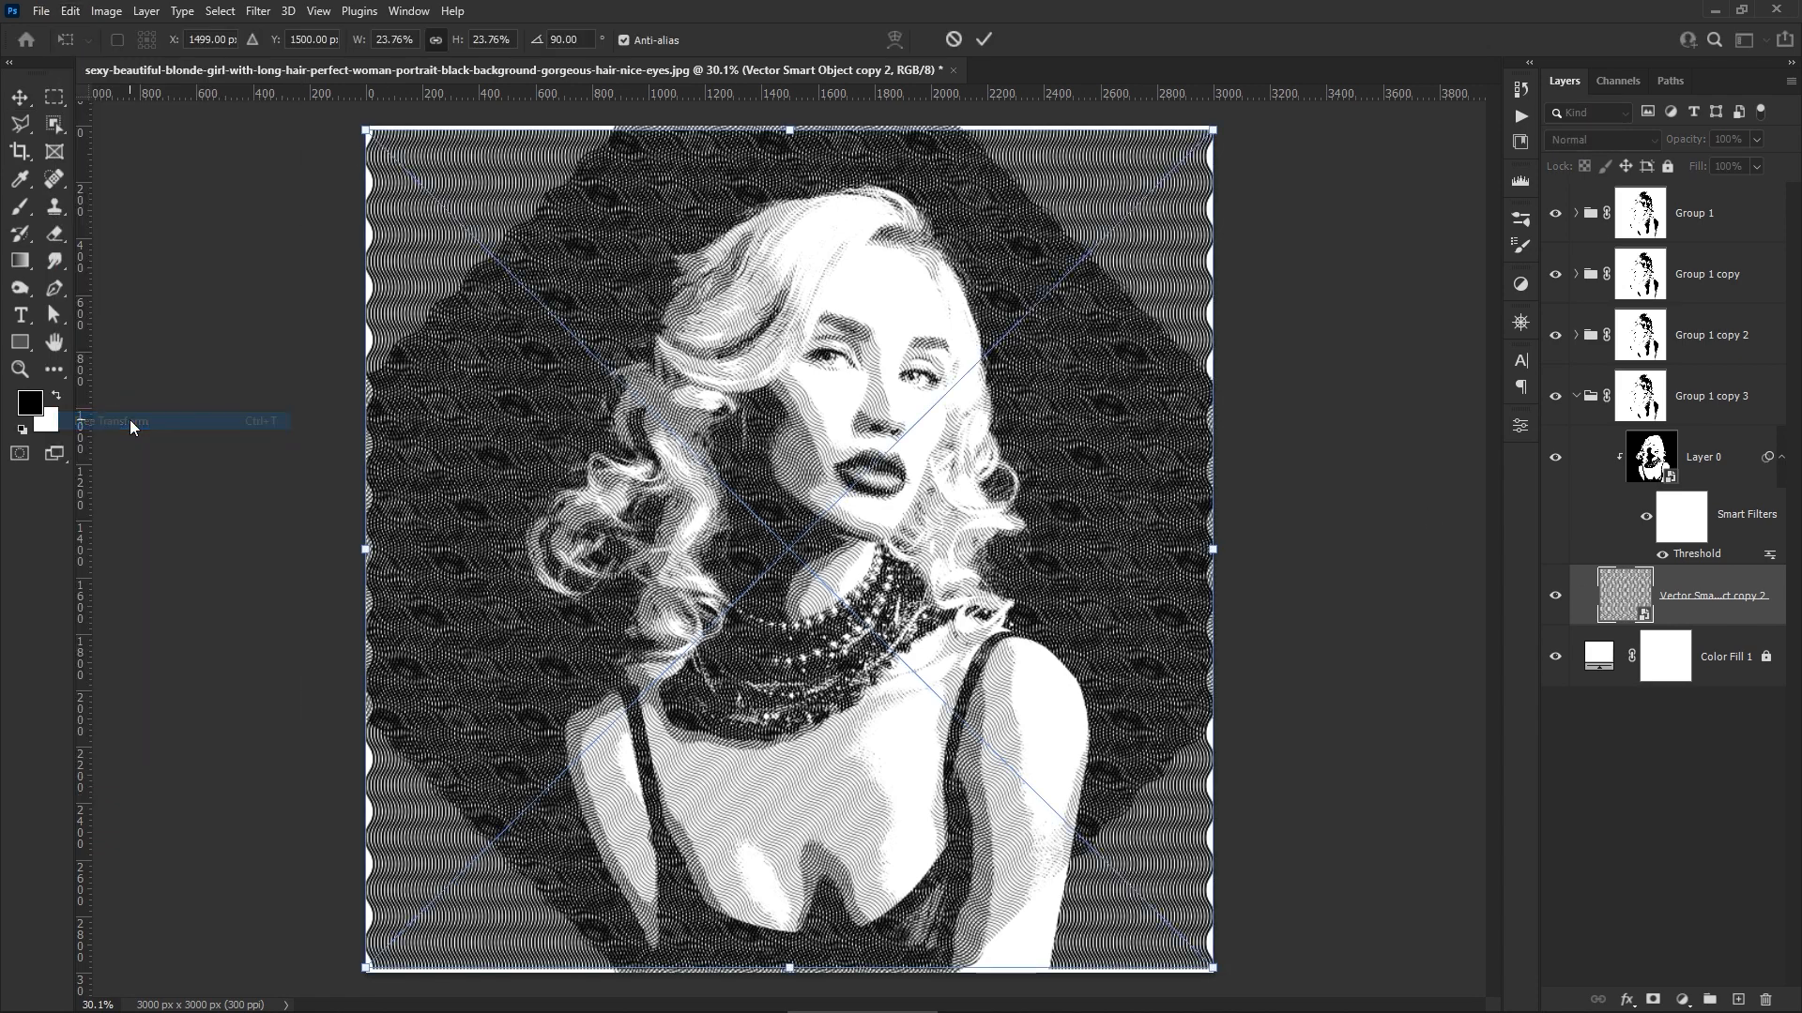
{"action": "left_click_drag", "start_coordinate": [1240, 128], "coordinate": [1237, 927]}
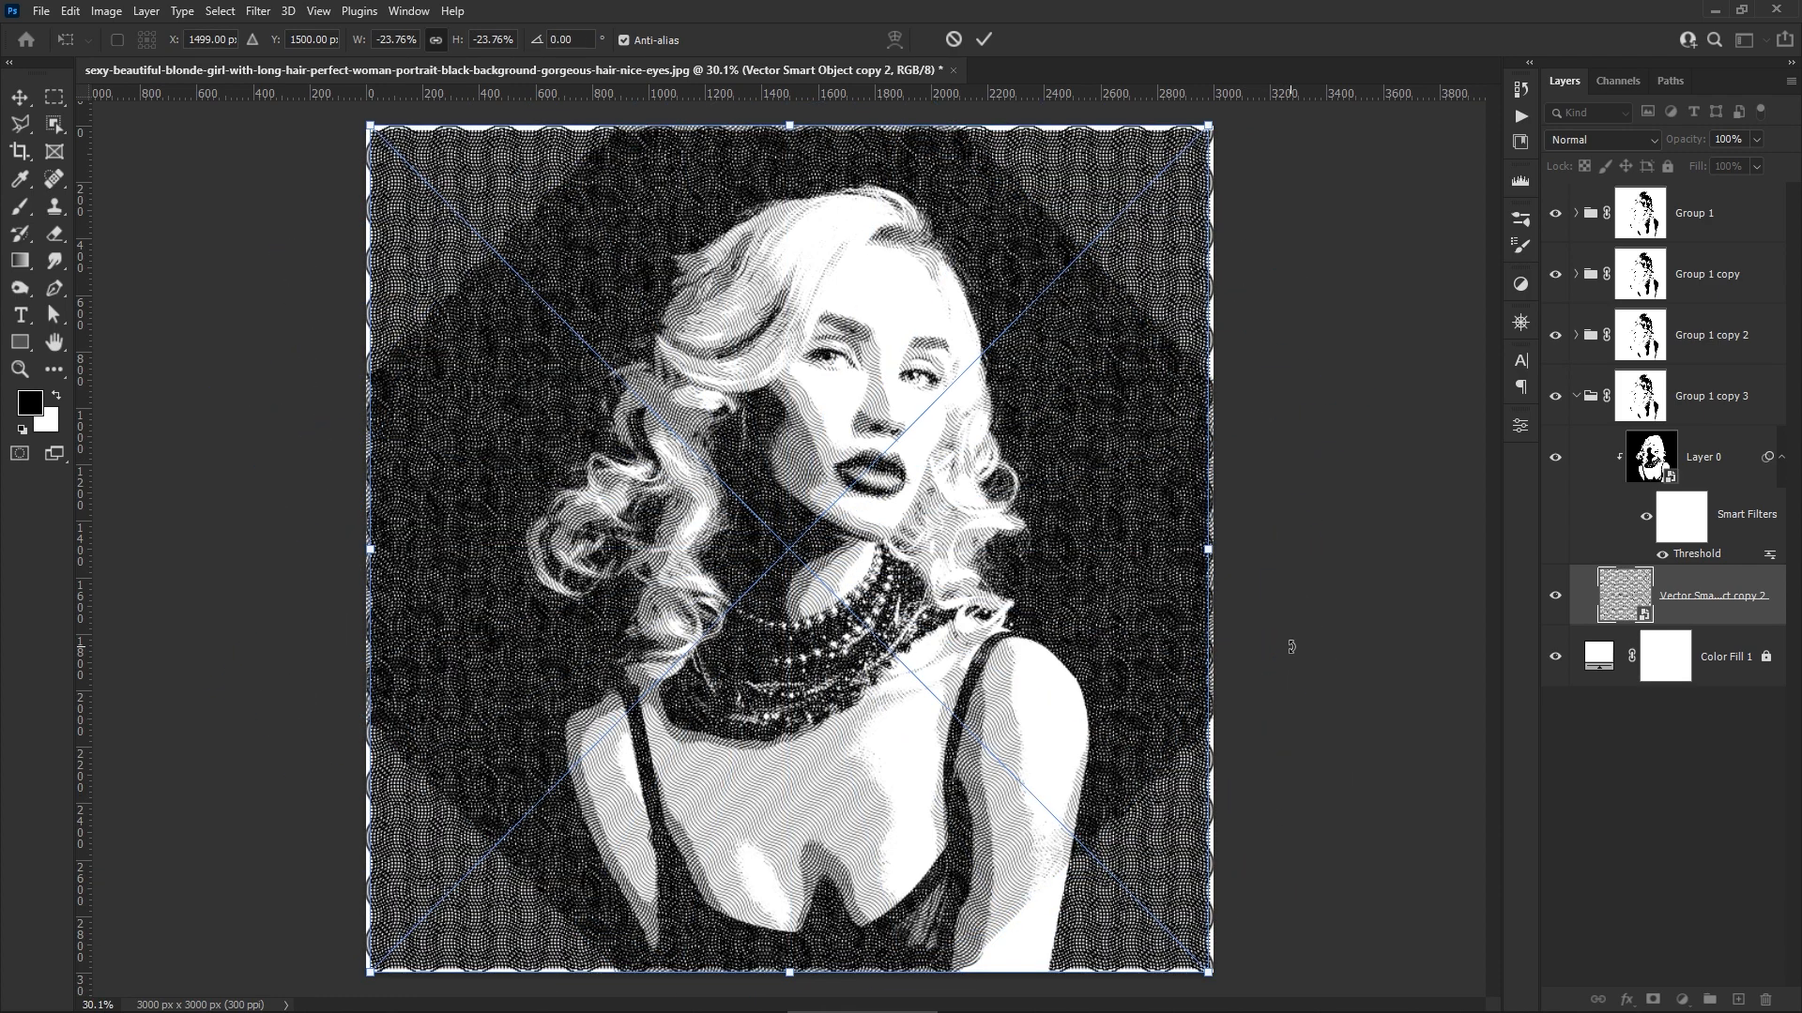
{"action": "key", "text": "shift"}
{"action": "key", "text": "shift"}
{"action": "key", "text": "shift"}
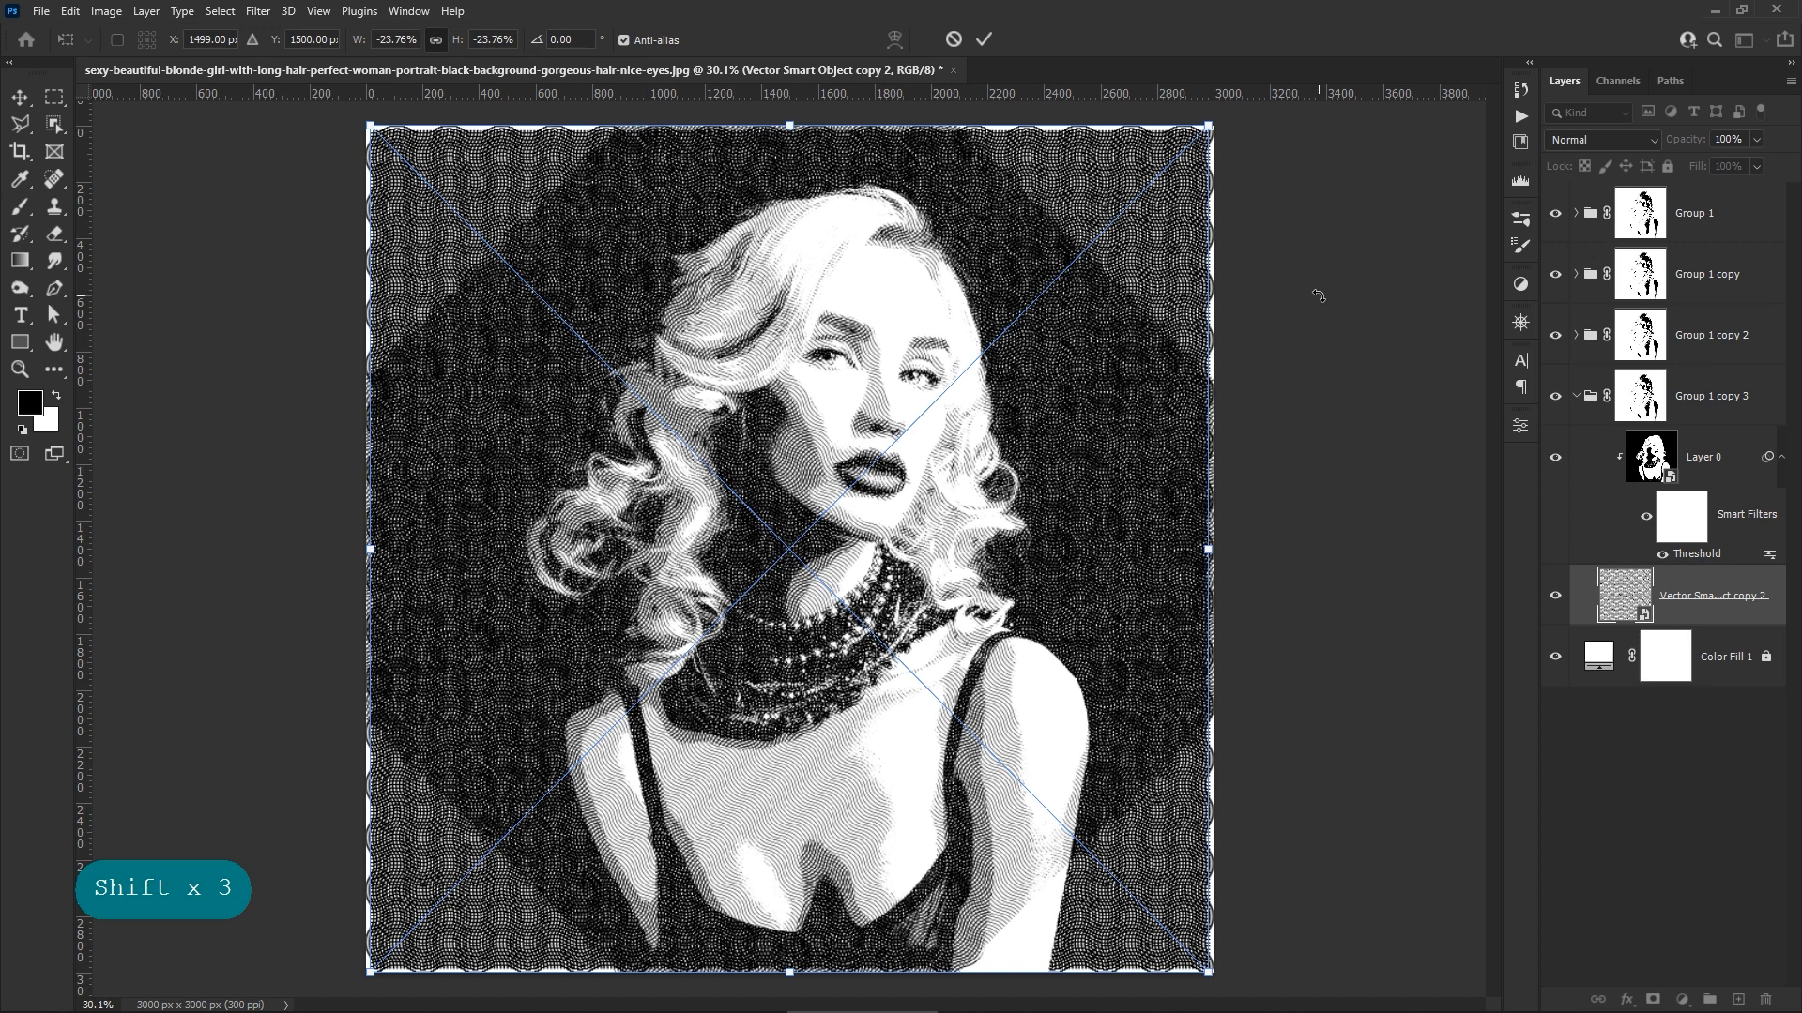
{"action": "left_click", "coordinate": [984, 39]}
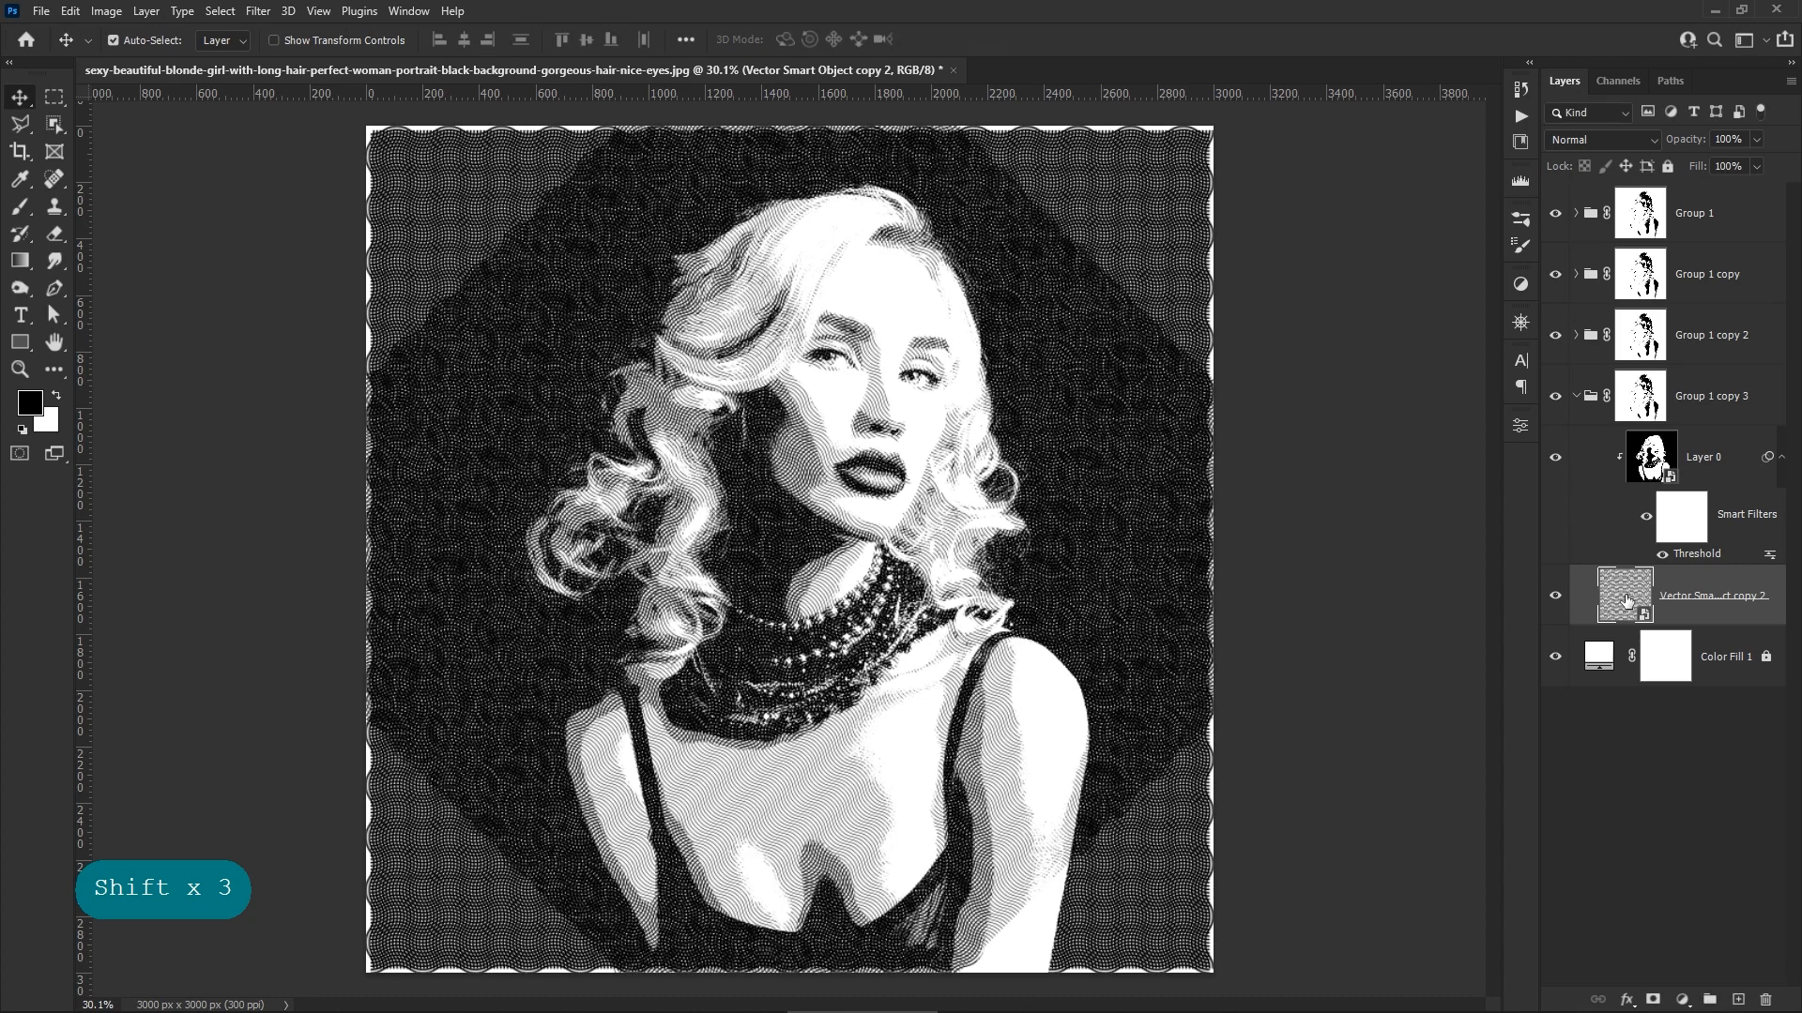
Open the Group 1 copy 3 line pattern in Illustrator, set the blend's stroke to 9 pt, save it and return to Photoshop
{"action": "double_click", "coordinate": [1626, 597]}
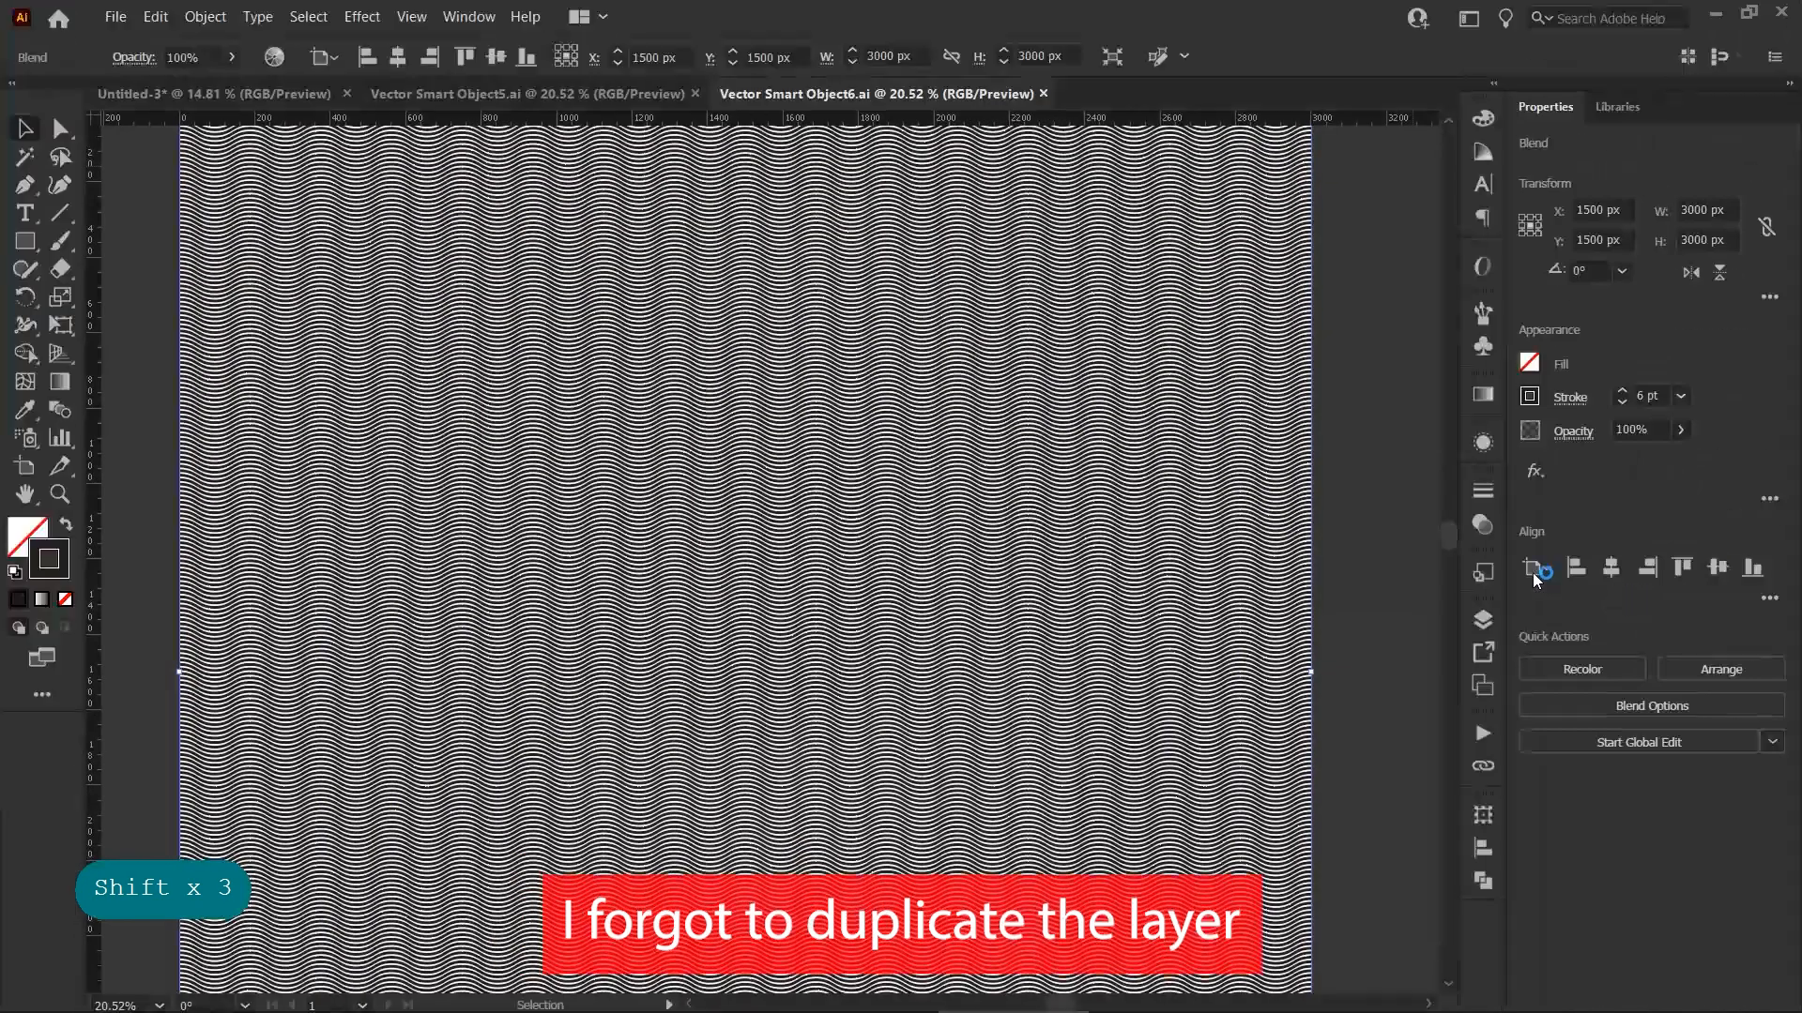
{"action": "left_click", "coordinate": [1620, 390]}
{"action": "left_click", "coordinate": [1620, 391]}
{"action": "left_click", "coordinate": [1620, 391]}
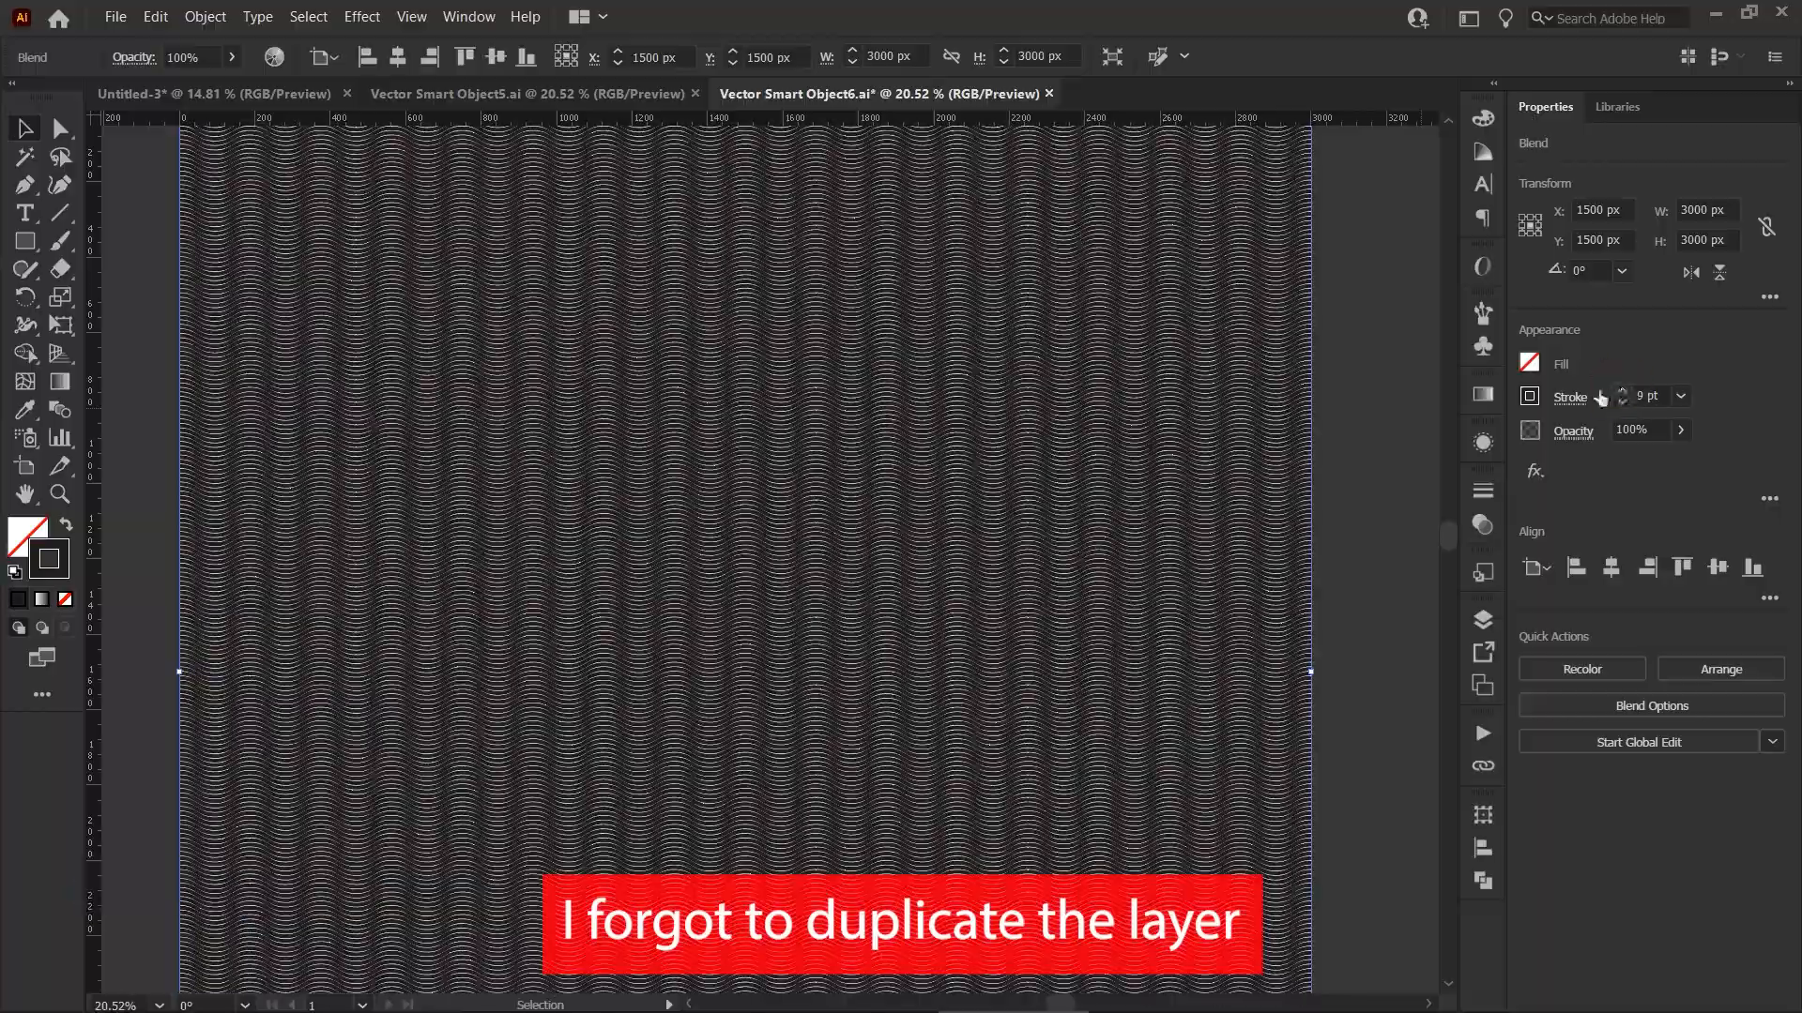
{"action": "left_click_drag", "start_coordinate": [865, 352], "coordinate": [776, 451]}
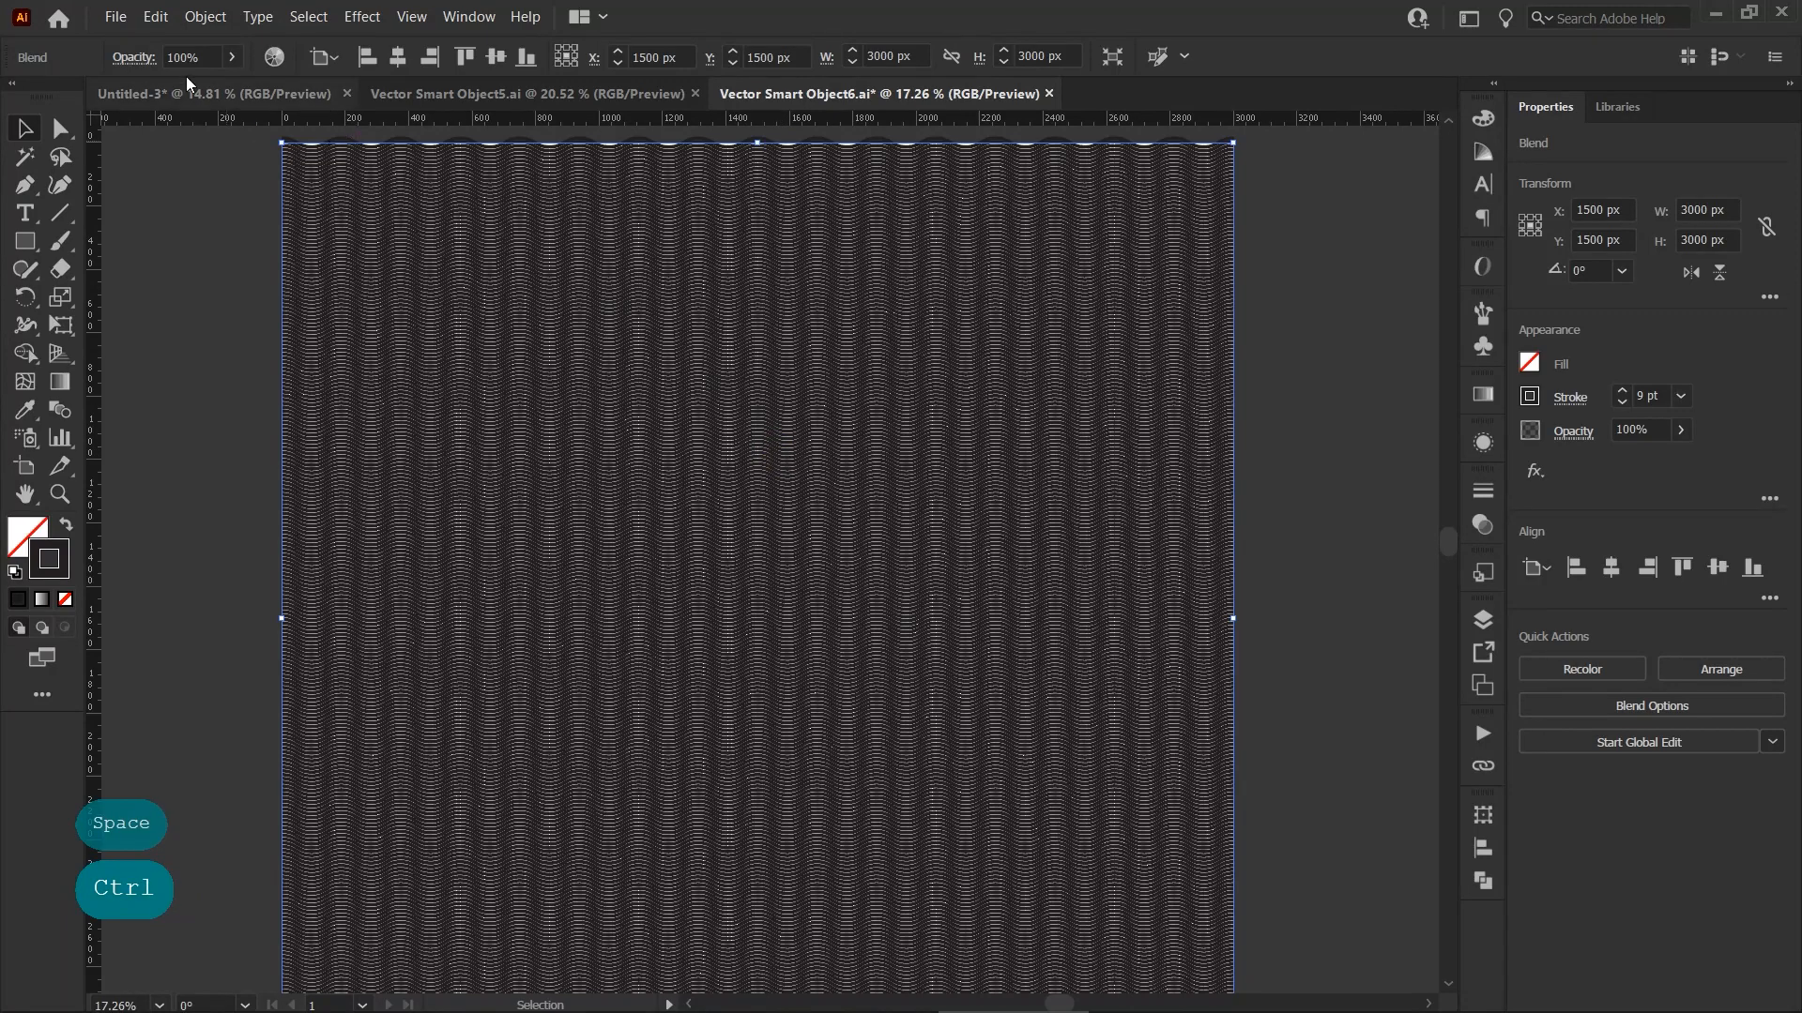
{"action": "left_click", "coordinate": [116, 16]}
{"action": "left_click", "coordinate": [154, 191]}
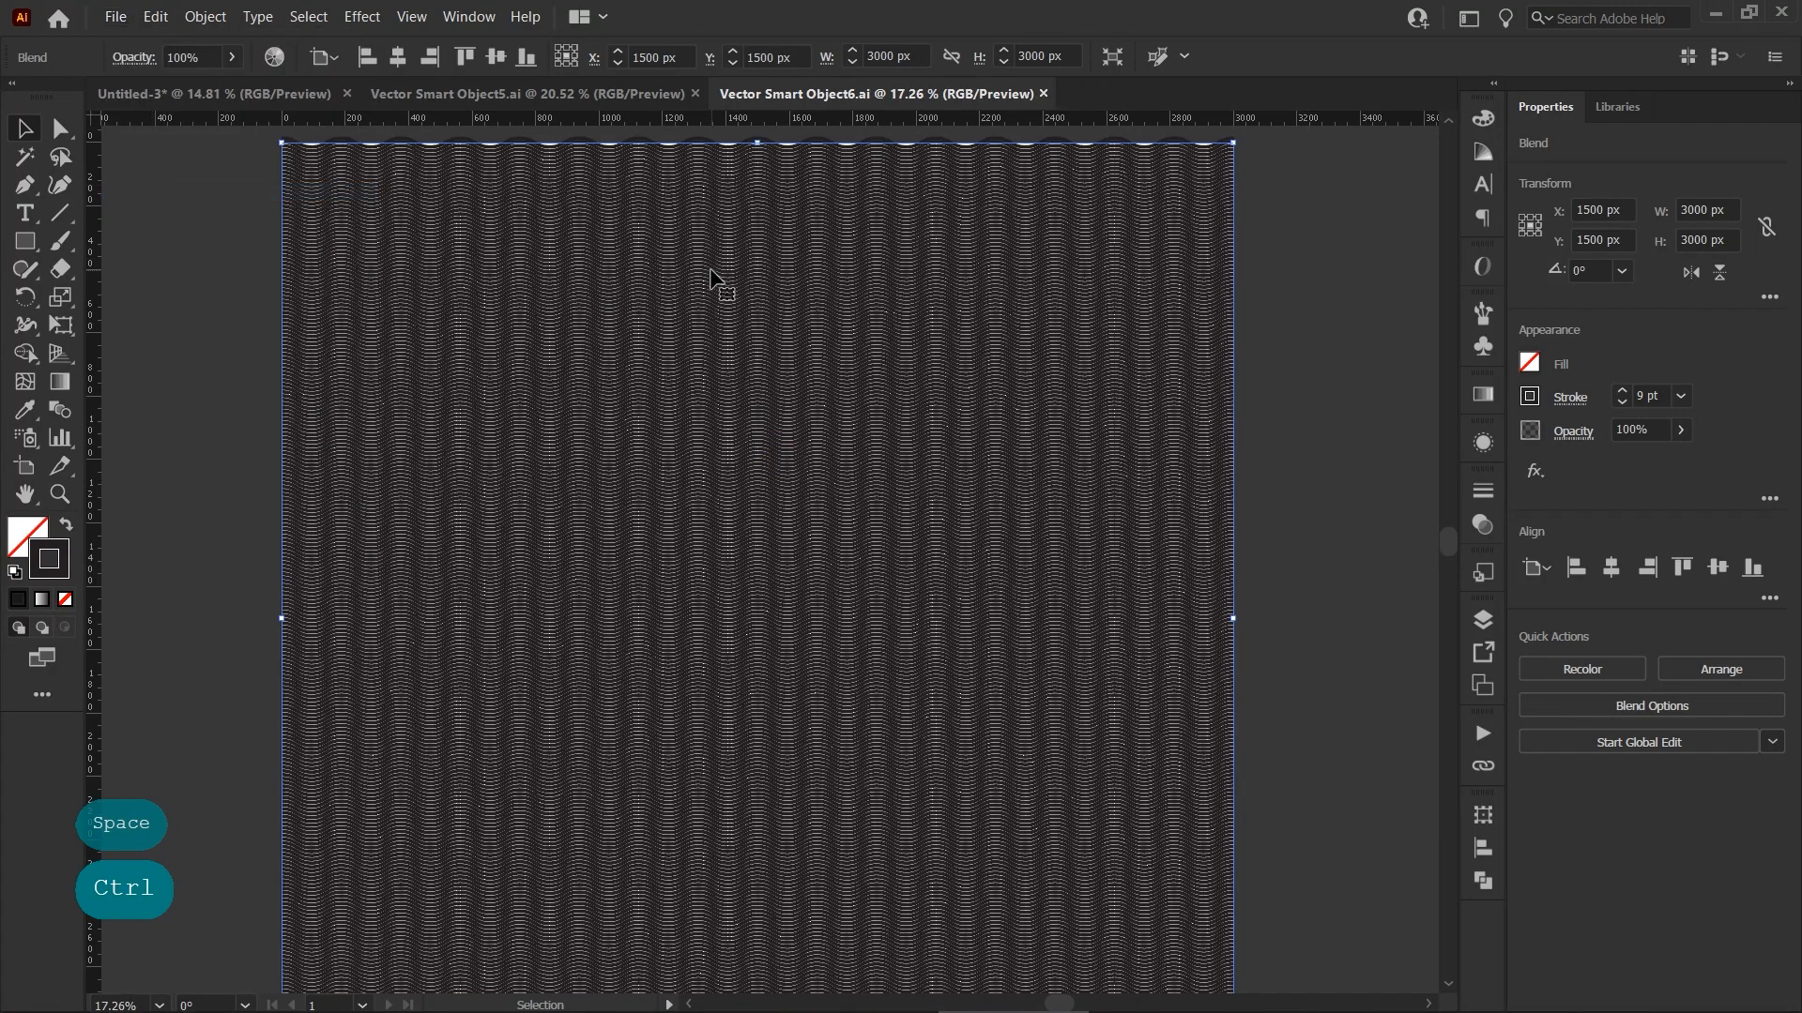
{"action": "left_click", "coordinate": [1713, 17]}
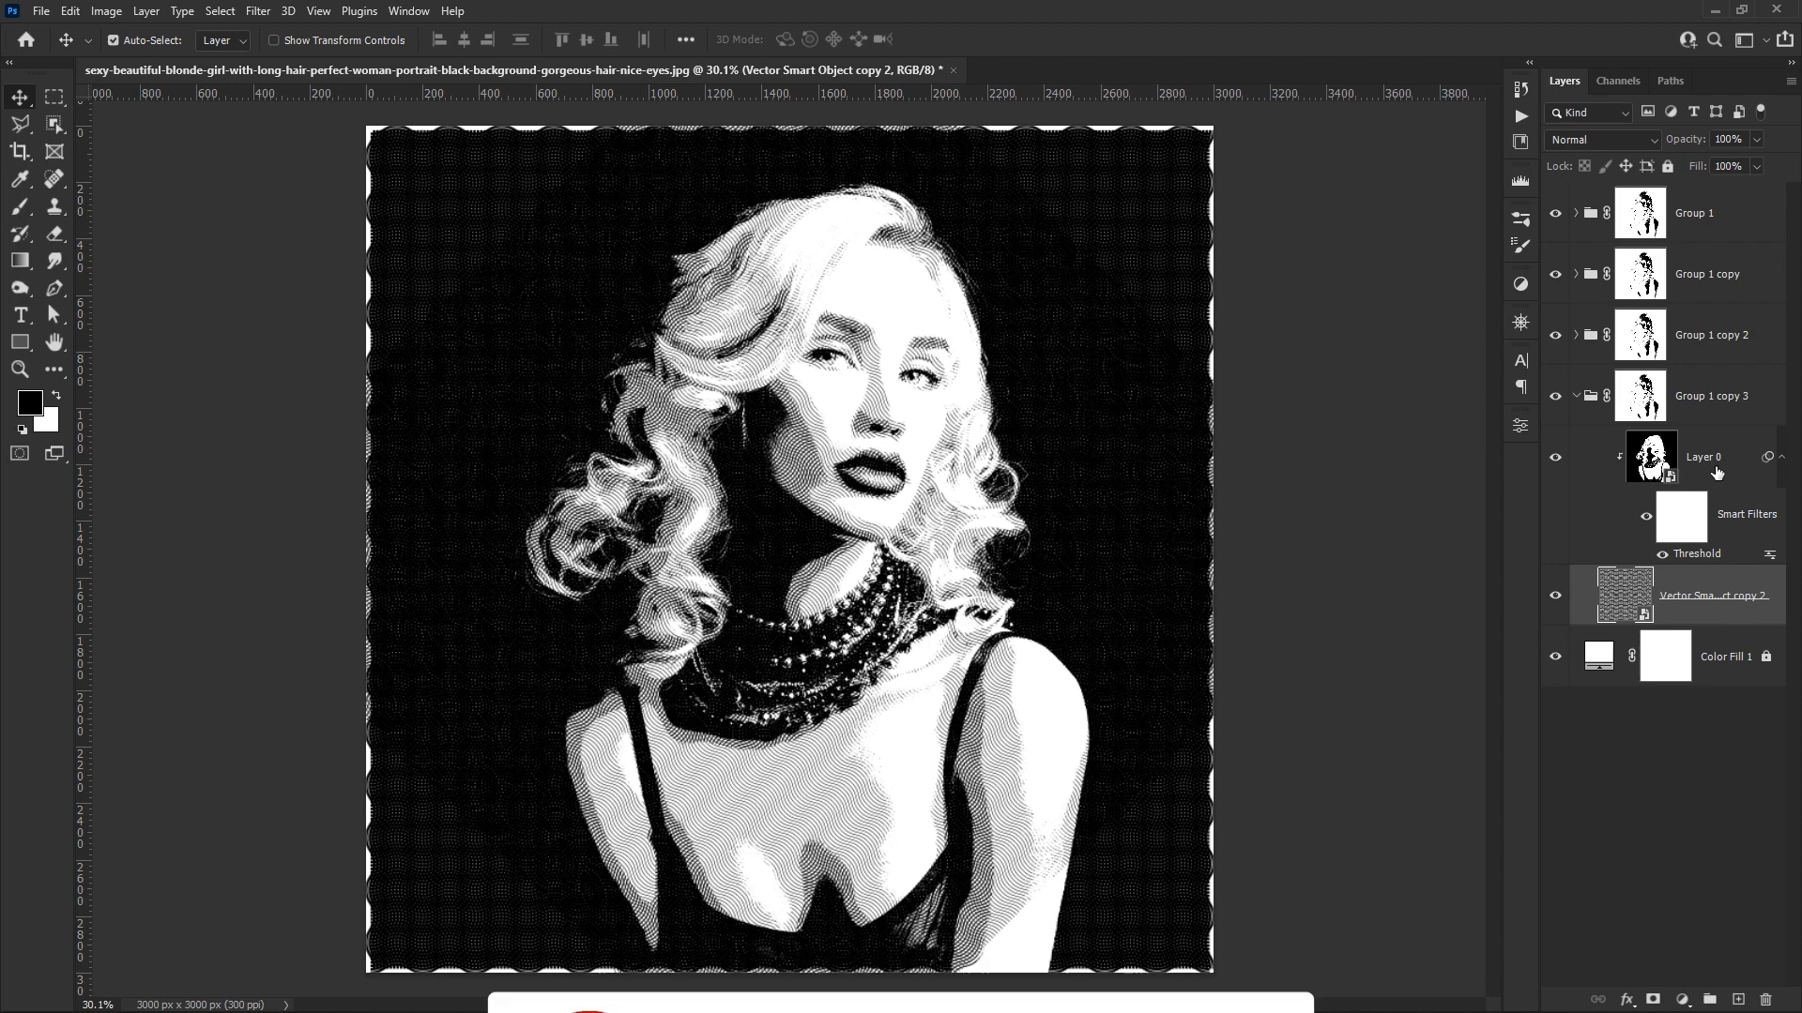
Set the Threshold smart filter of Layer 0 in Group 1 copy 3 to level 23 and deselect the layer
{"action": "left_click", "coordinate": [1717, 469]}
{"action": "double_click", "coordinate": [1703, 554]}
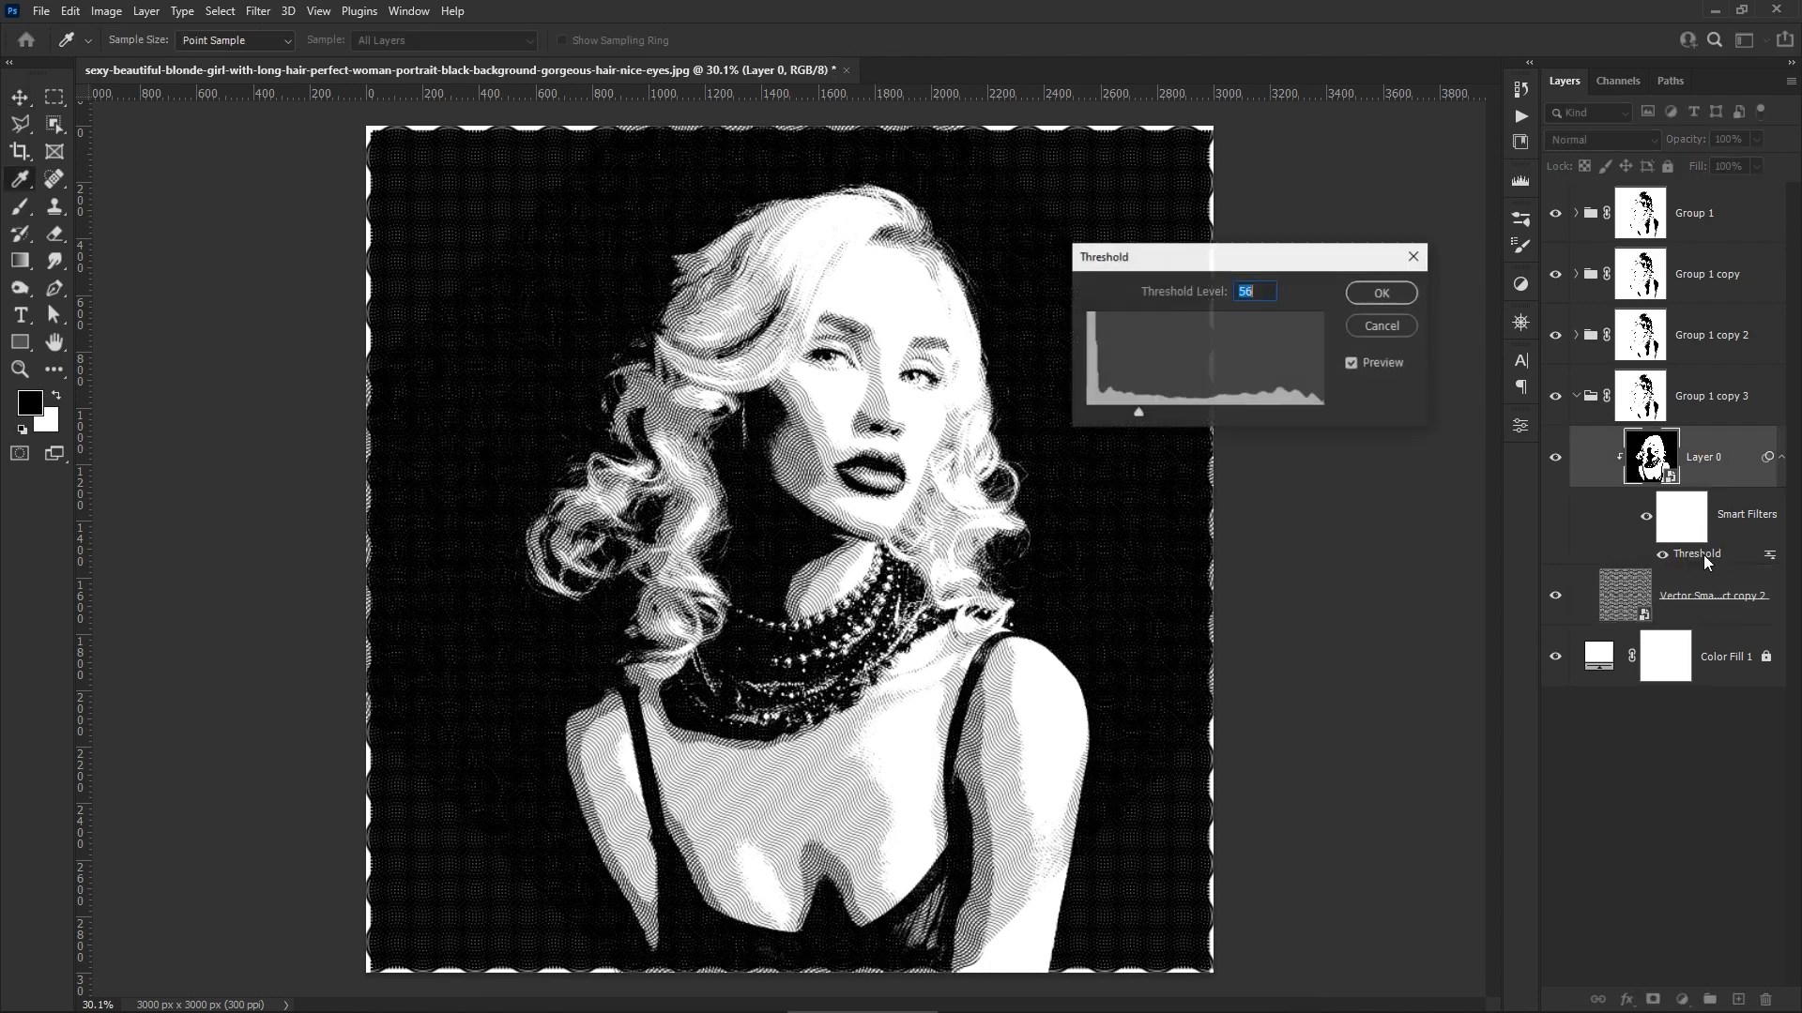
{"action": "left_click_drag", "start_coordinate": [1138, 416], "coordinate": [1115, 413]}
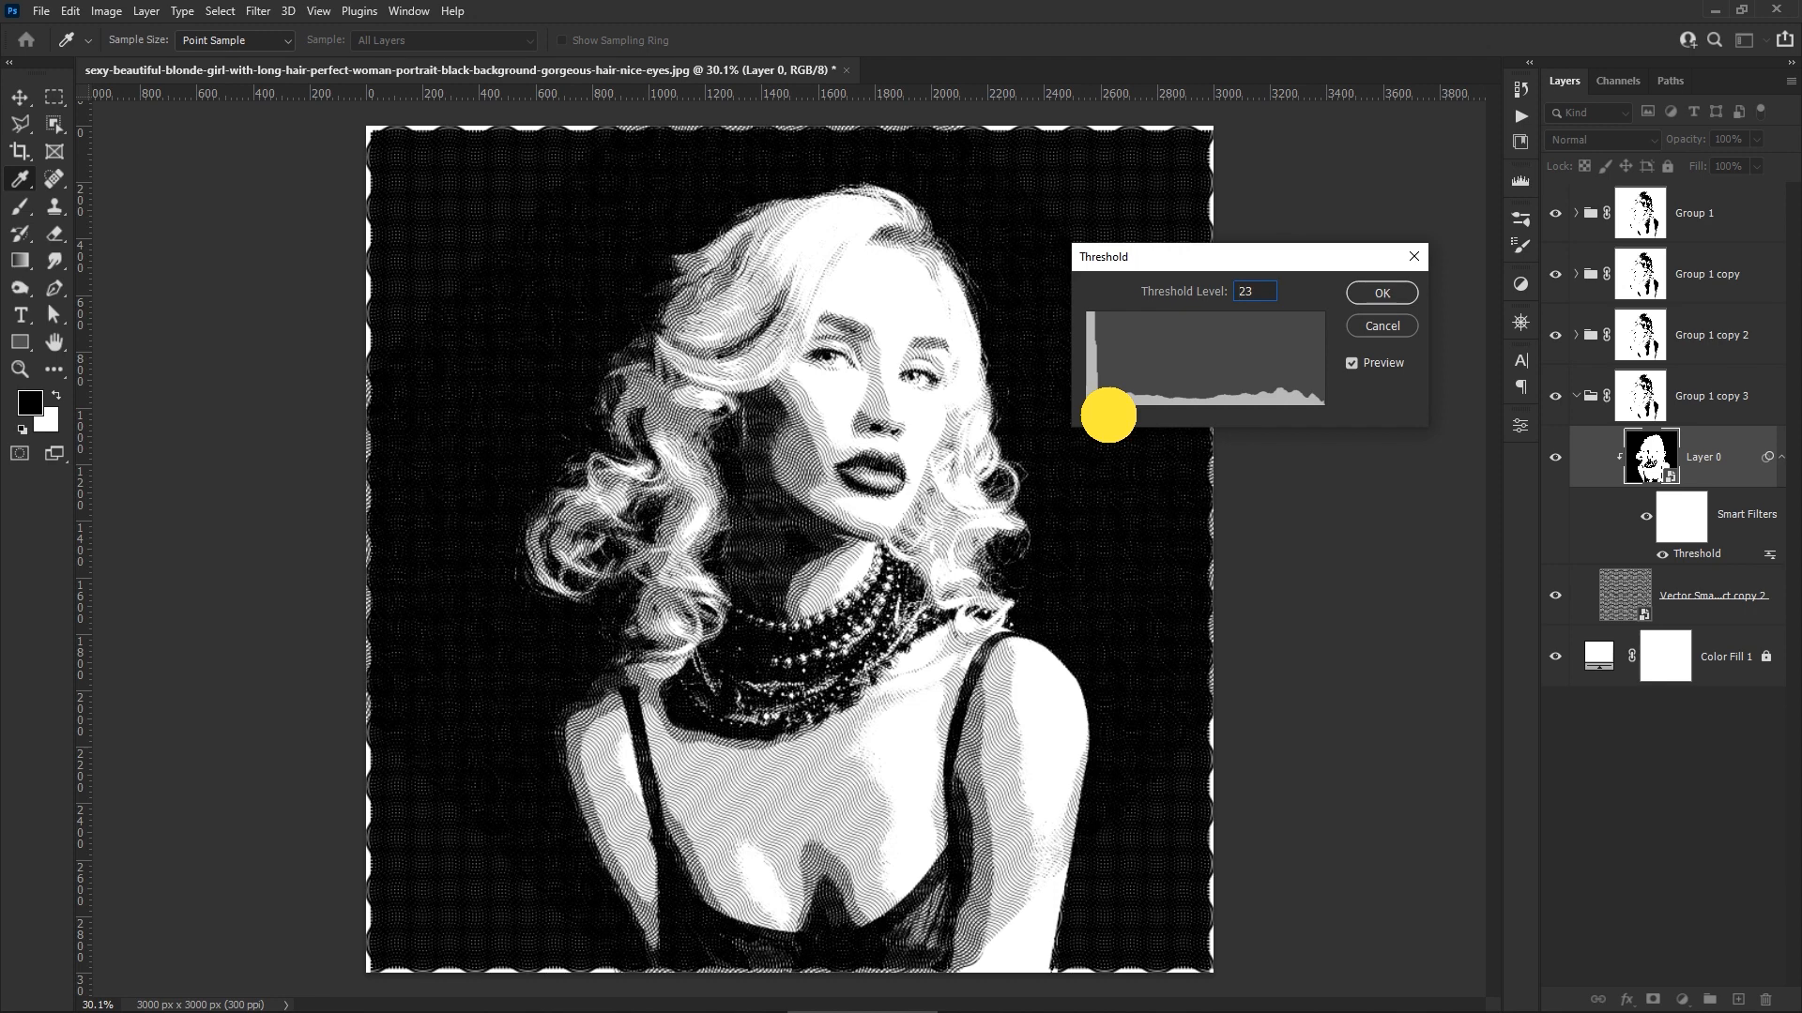
{"action": "left_click", "coordinate": [1360, 297]}
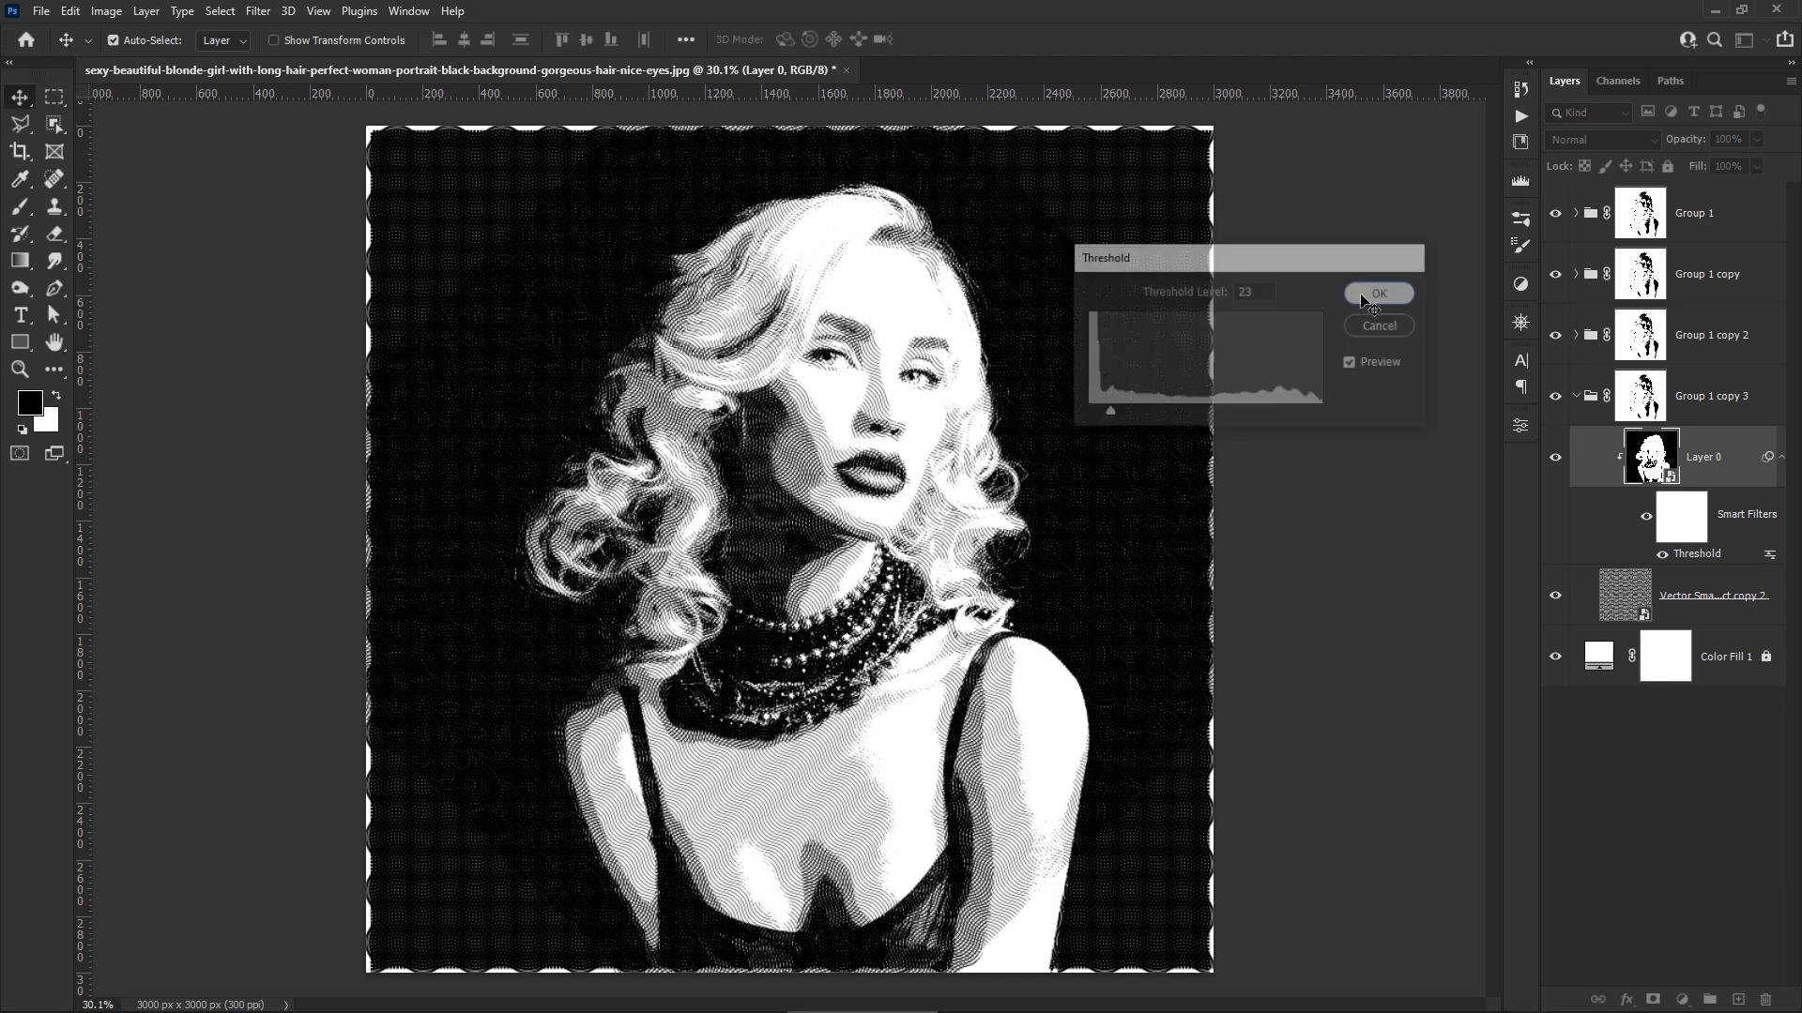
{"action": "left_click", "coordinate": [1301, 460]}
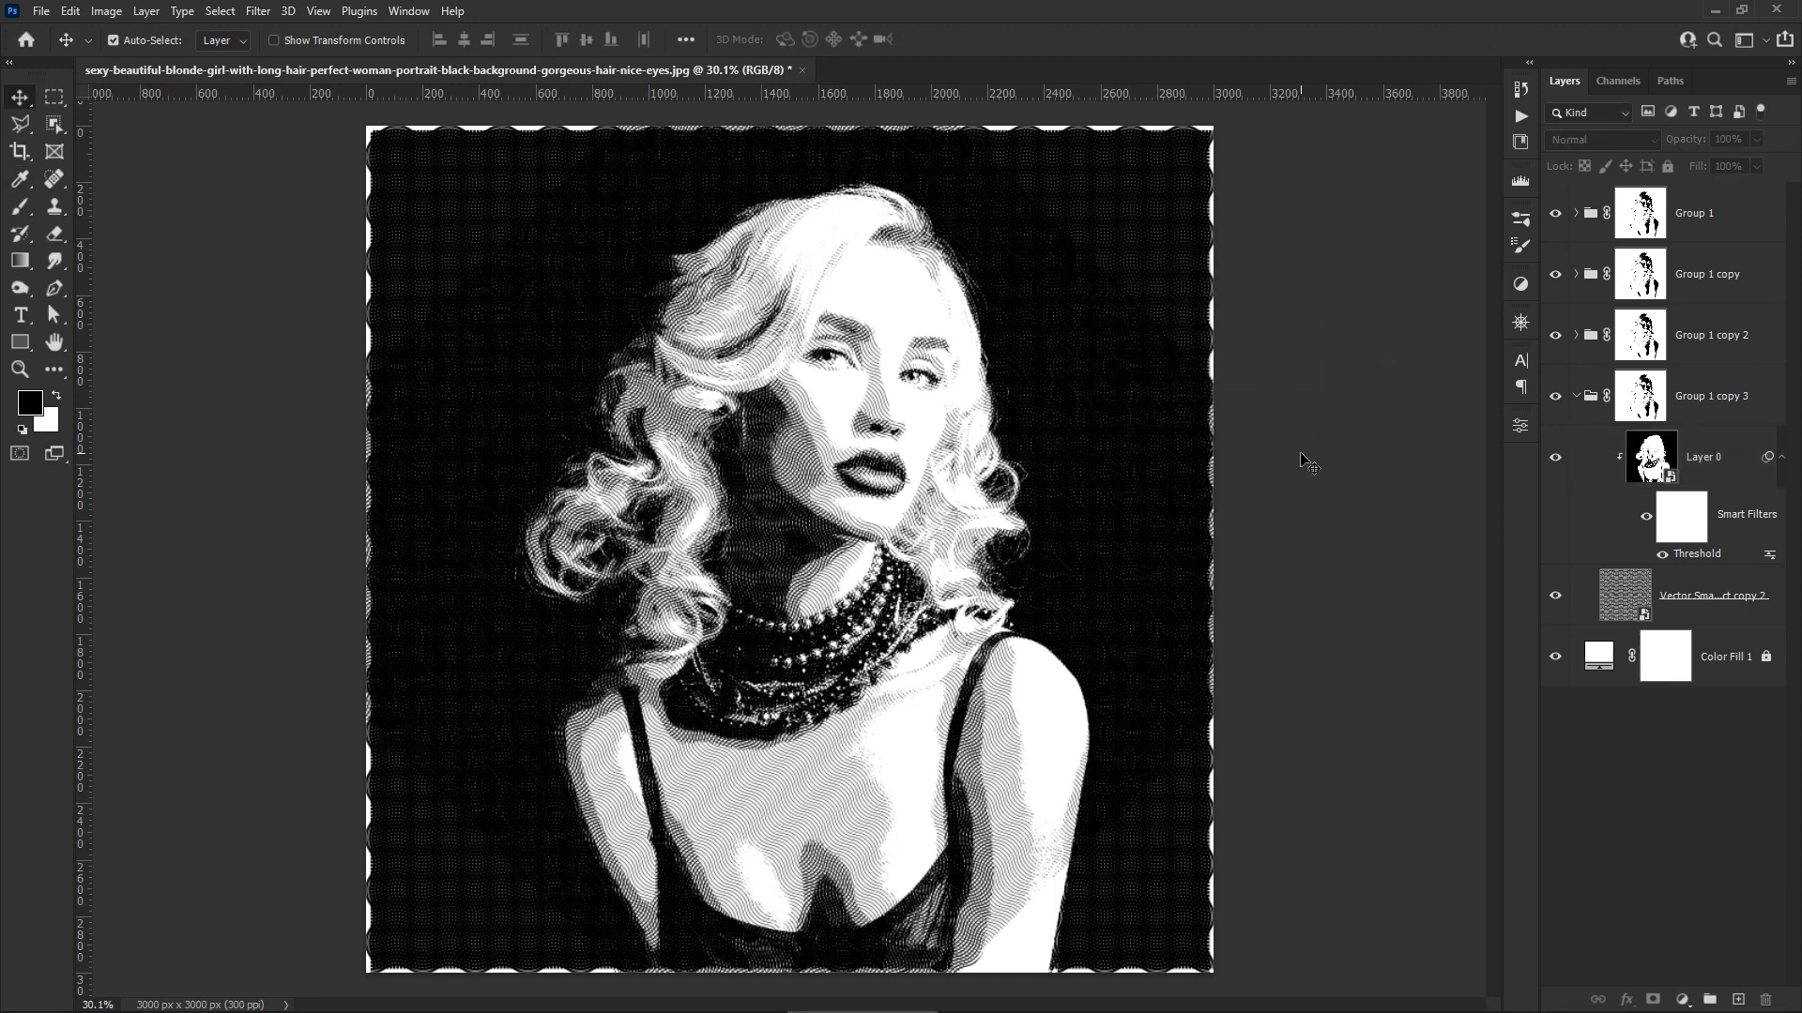
Set the blend of Group 1's line pattern to 300 specified steps in Illustrator and save it
{"action": "key", "text": "ctrl+space"}
{"action": "left_click_drag", "start_coordinate": [957, 445], "coordinate": [1076, 477]}
{"action": "key", "text": "space"}
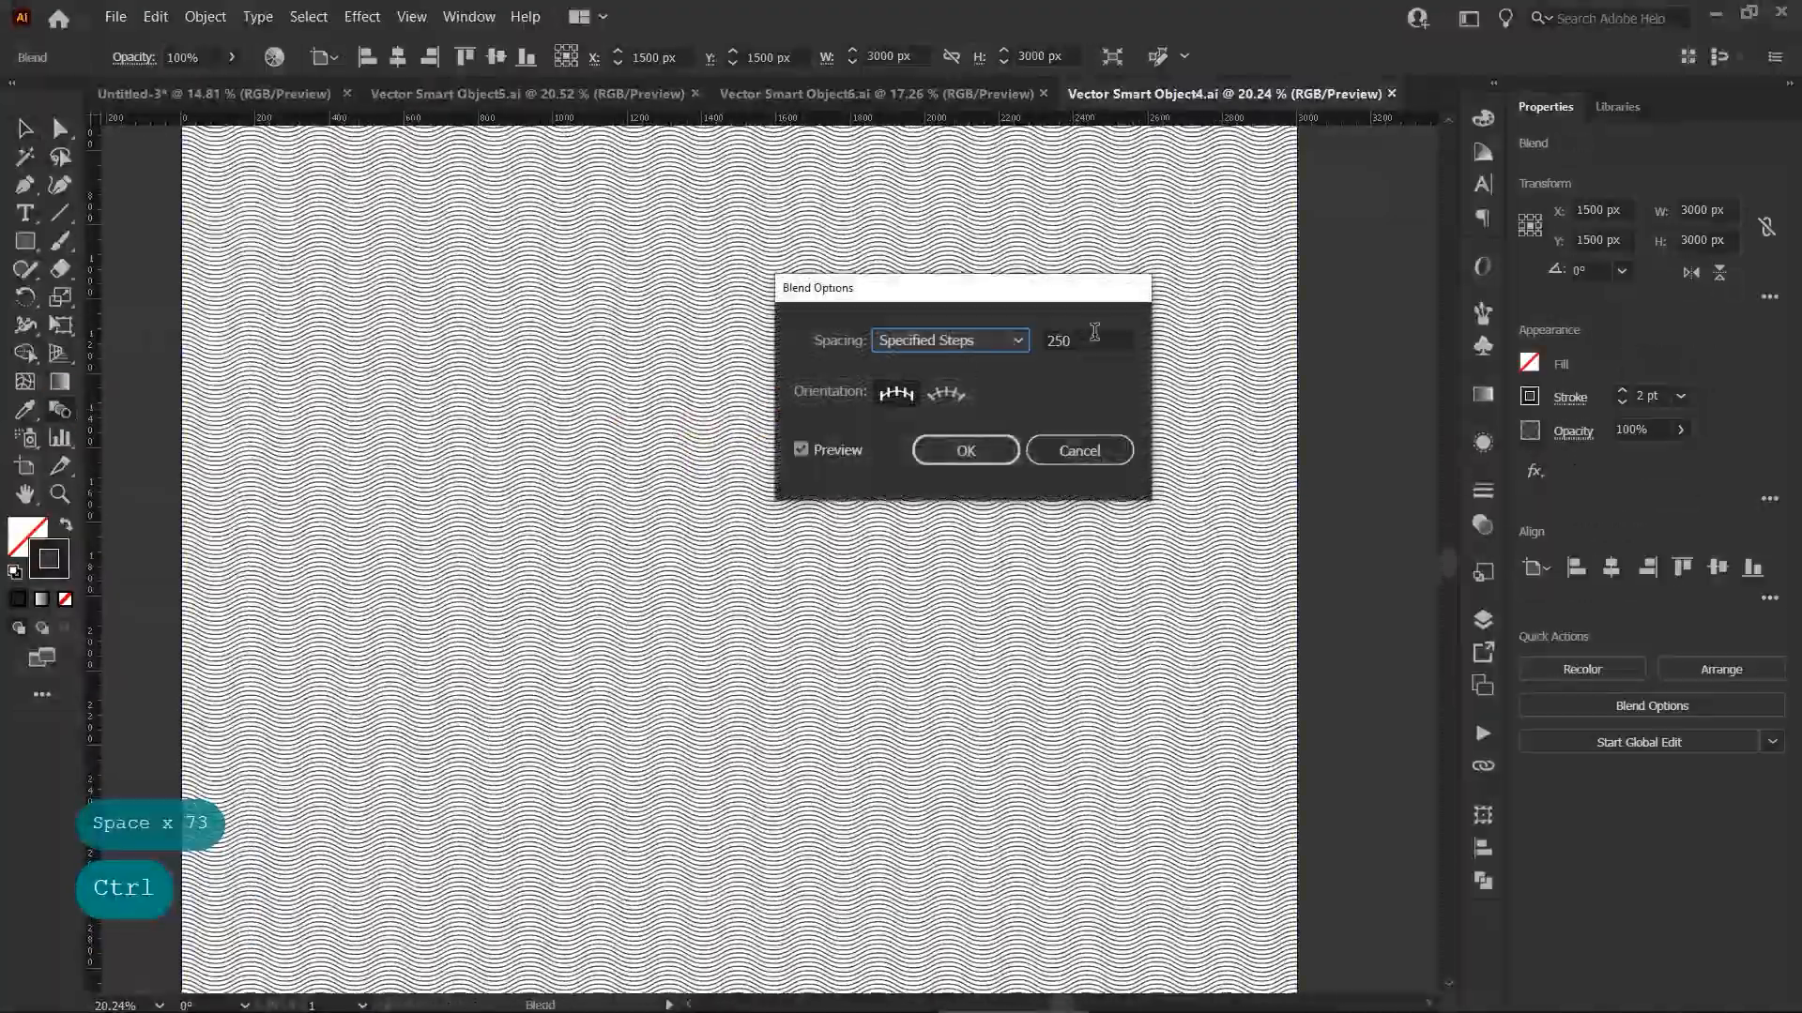
{"action": "double_click", "coordinate": [1094, 336]}
{"action": "type", "text": "300"}
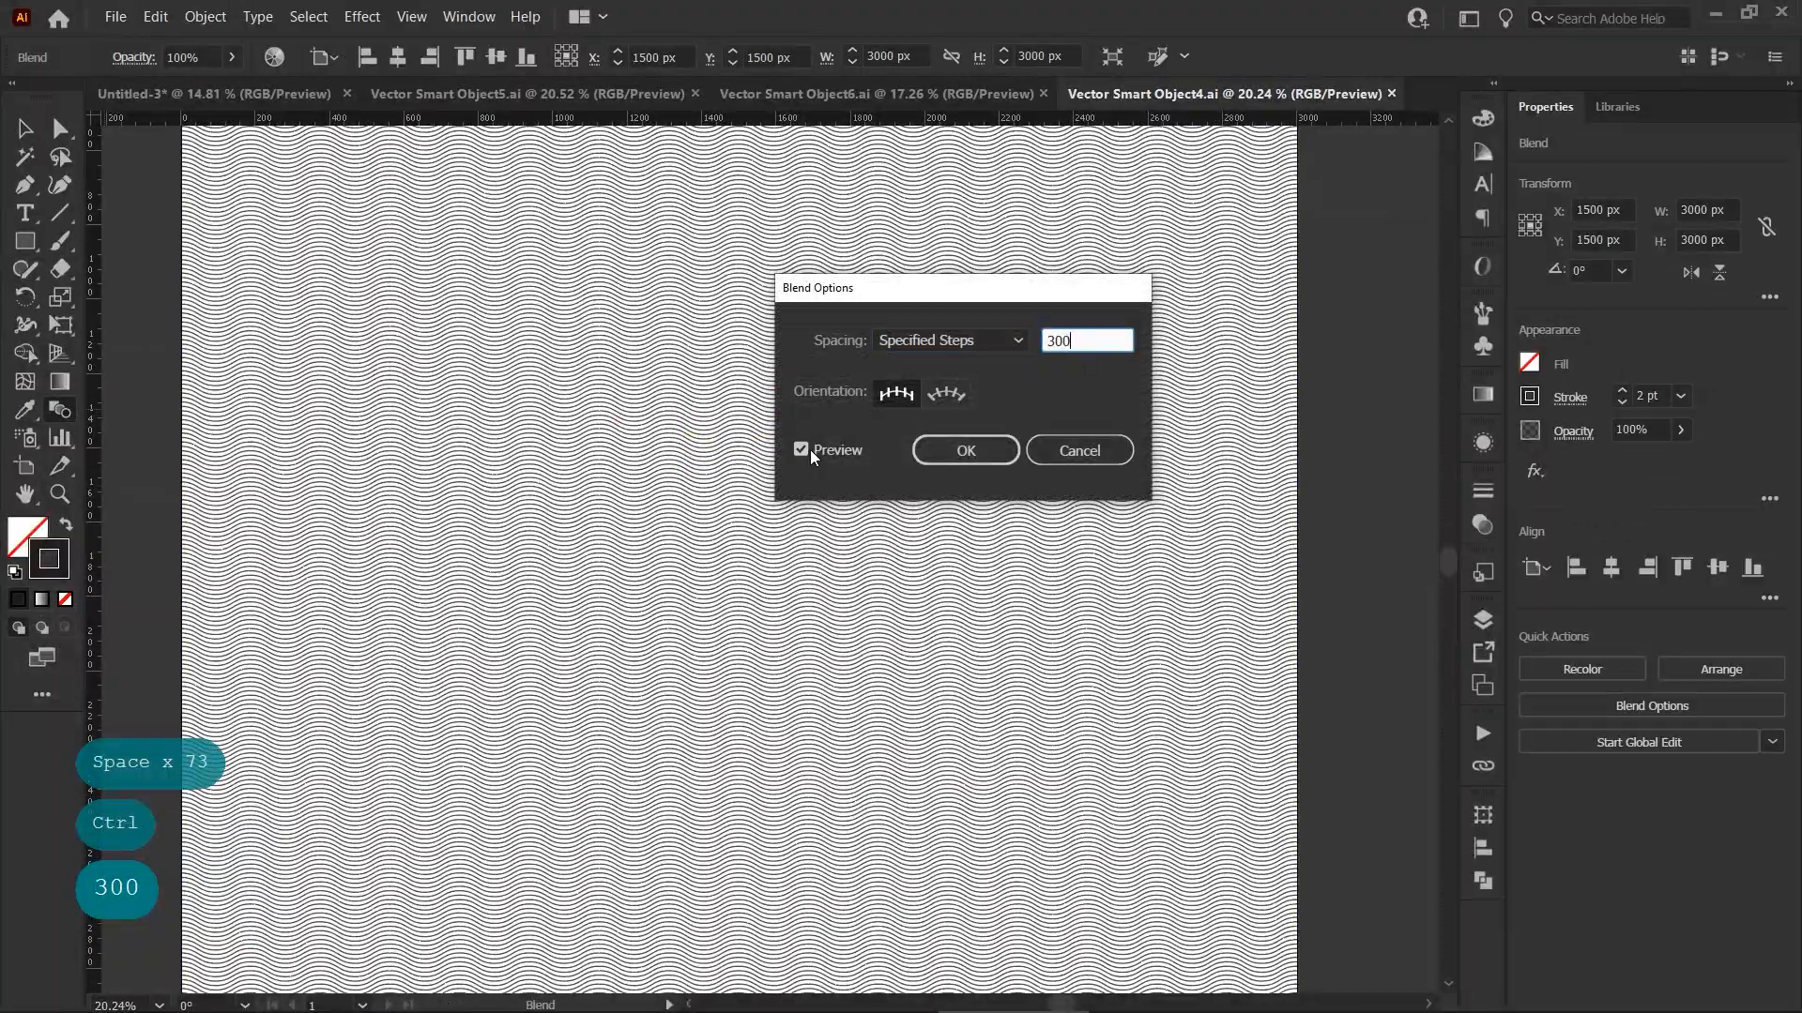
{"action": "left_click", "coordinate": [810, 451]}
{"action": "left_click", "coordinate": [989, 453]}
{"action": "left_click", "coordinate": [116, 17]}
{"action": "left_click", "coordinate": [142, 191]}
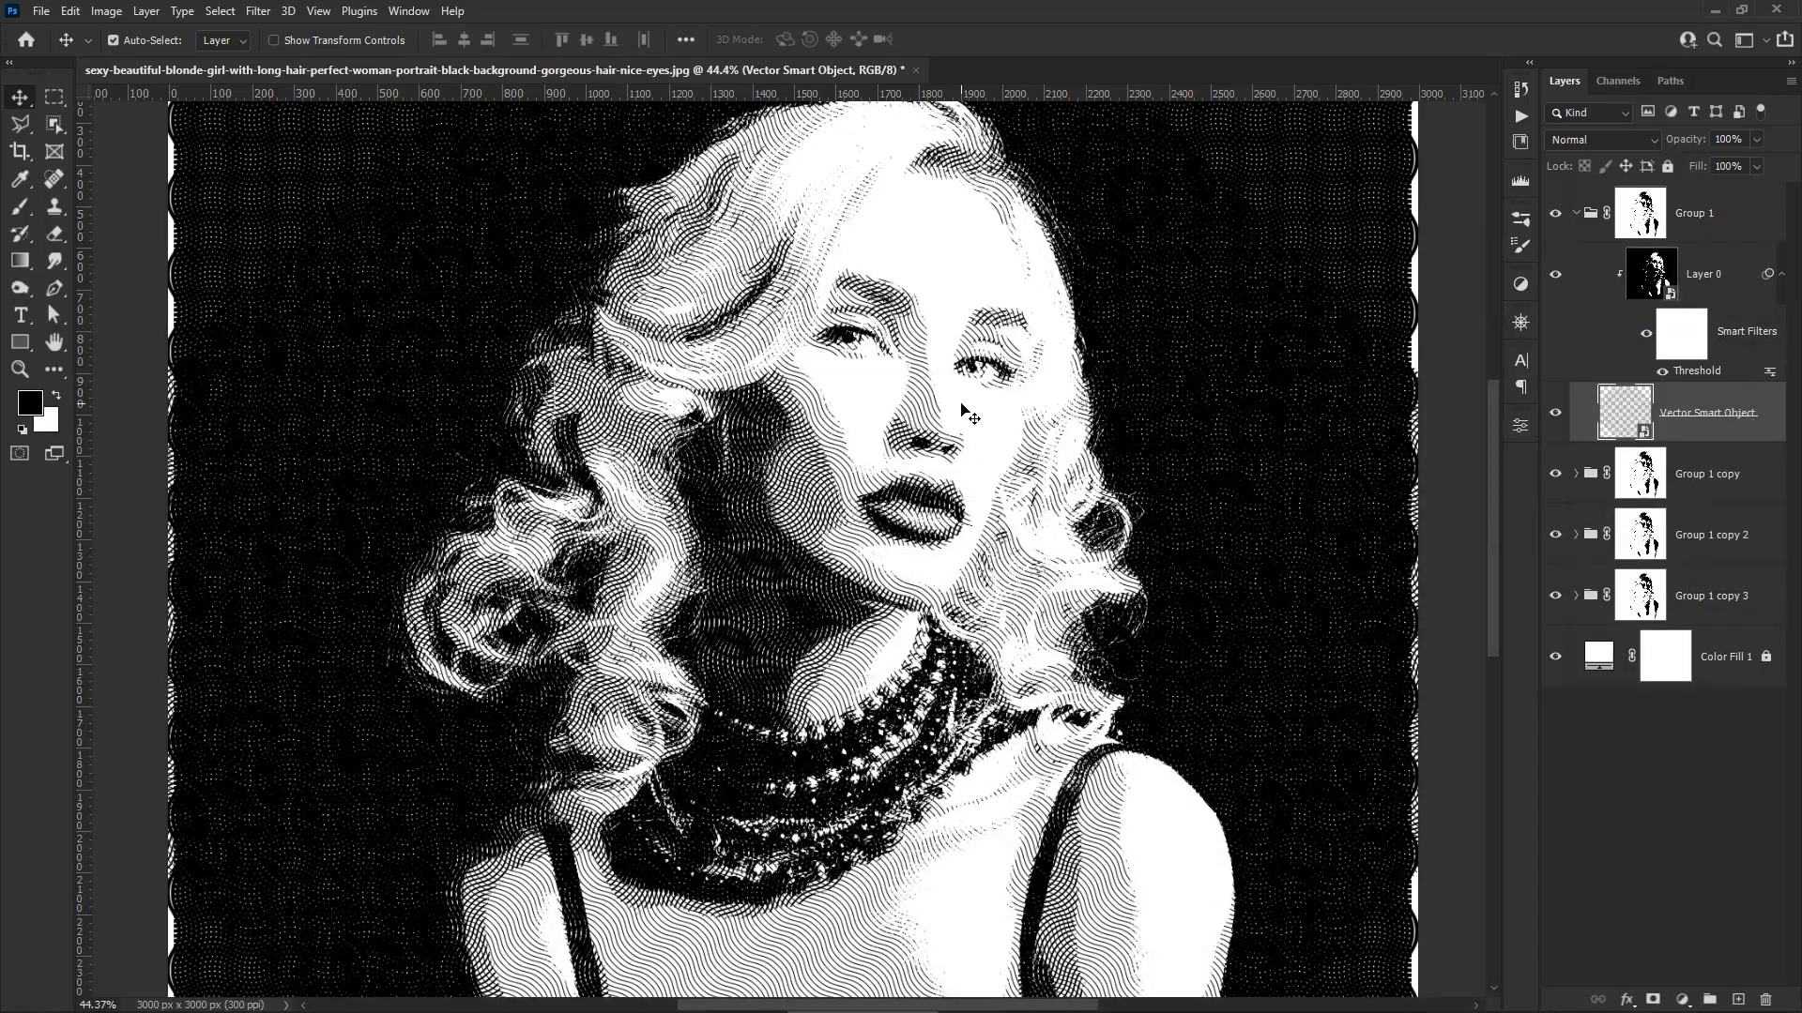
Open Group 1 copy's line pattern in Illustrator, set its blend to 300 specified steps and save it
{"action": "left_click", "coordinate": [1578, 215]}
{"action": "left_click", "coordinate": [1576, 280]}
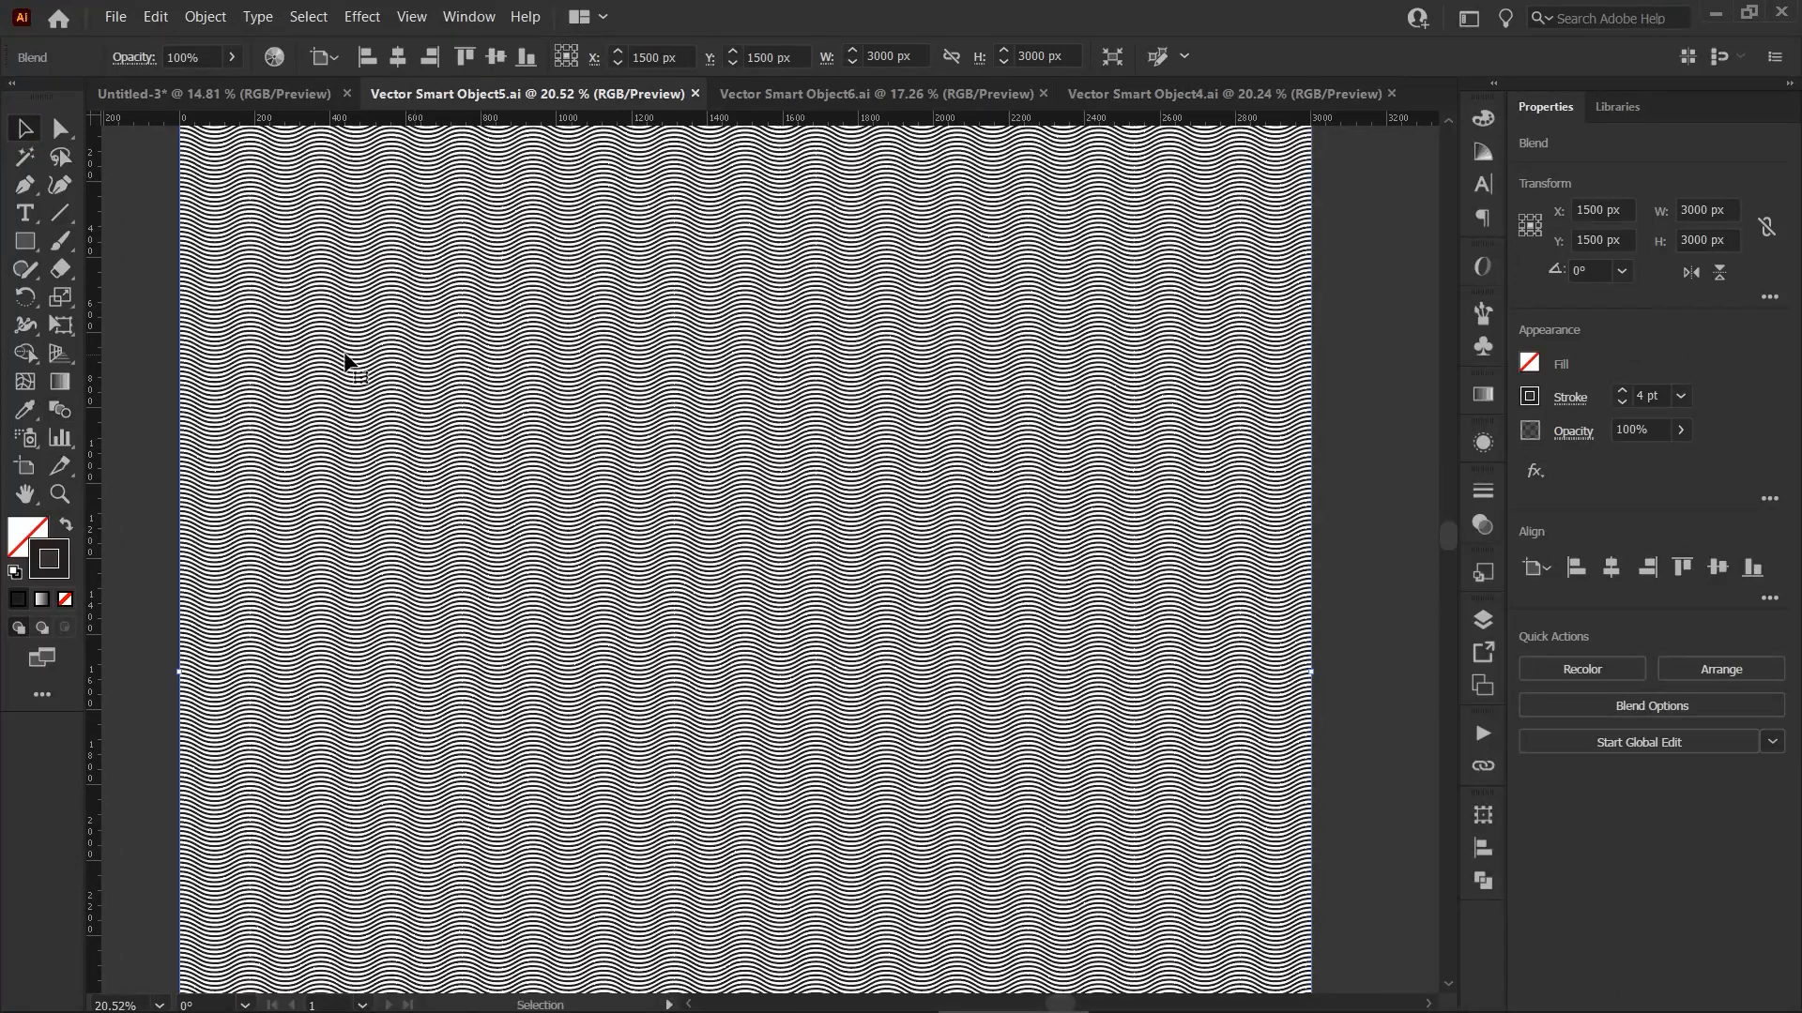
{"action": "double_click", "coordinate": [60, 410]}
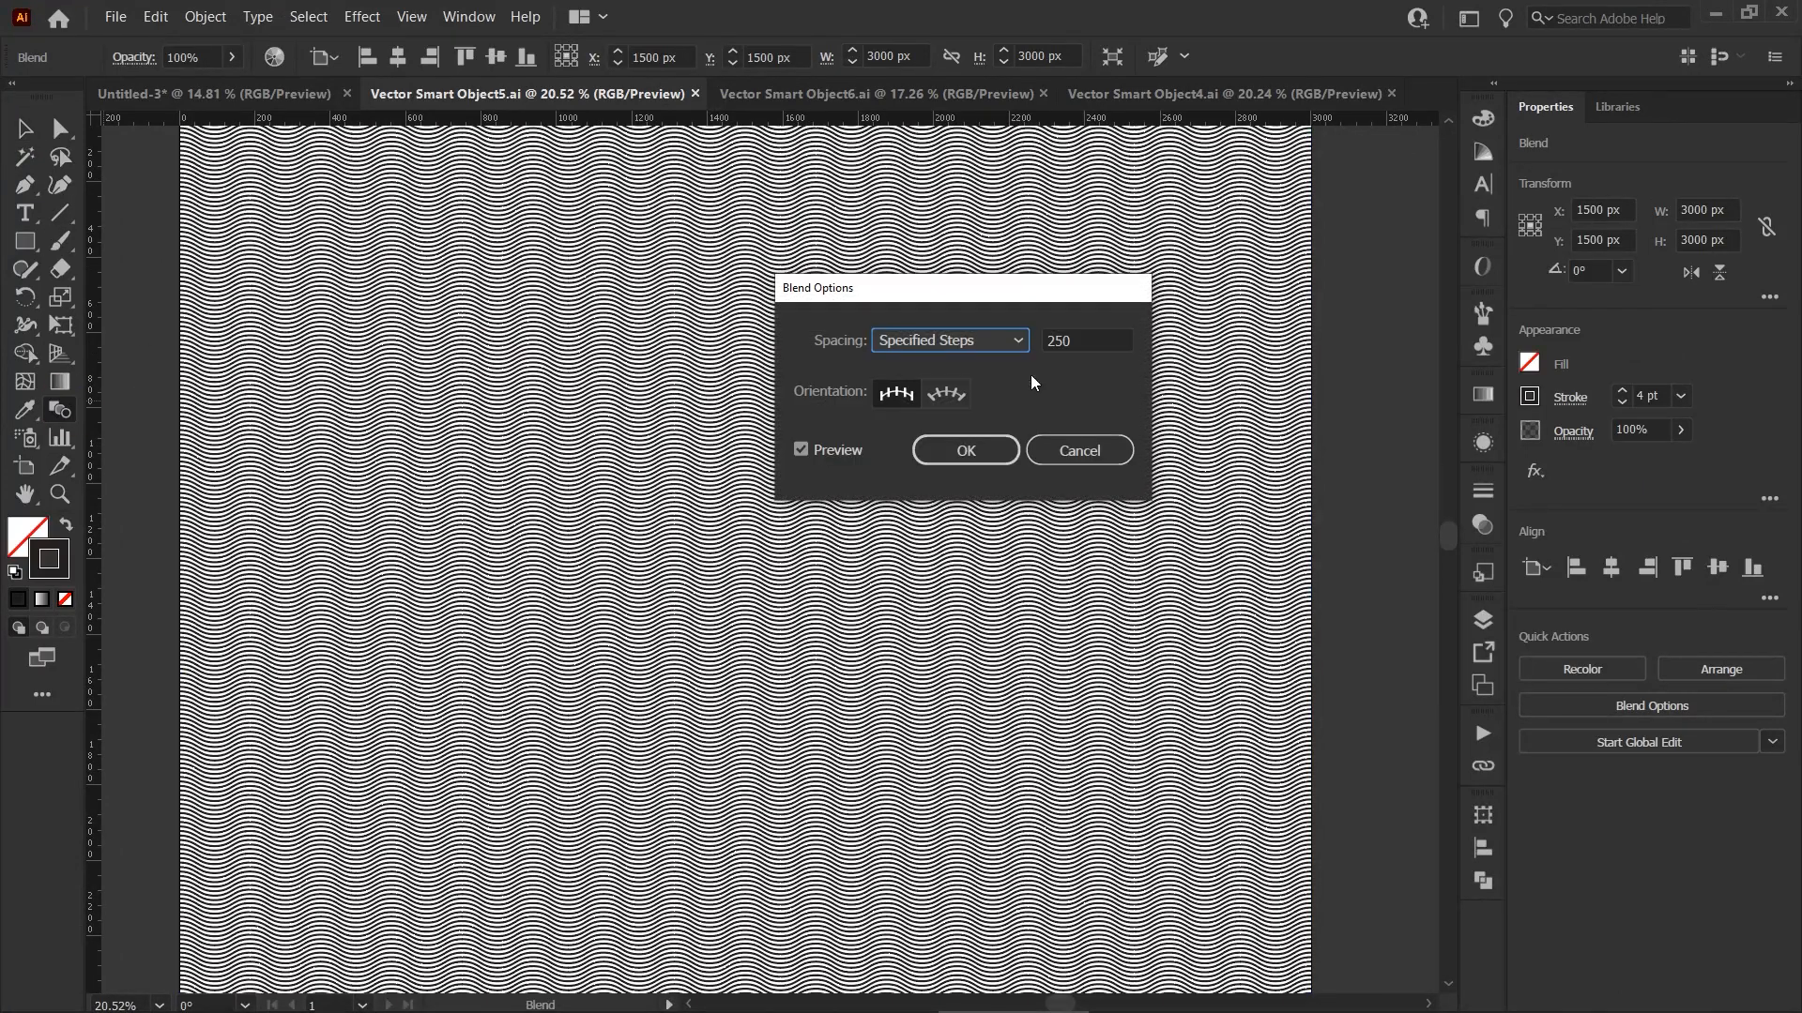
{"action": "left_click", "coordinate": [844, 450]}
{"action": "left_click", "coordinate": [964, 452]}
{"action": "left_click", "coordinate": [25, 127]}
{"action": "left_click", "coordinate": [115, 17]}
{"action": "left_click", "coordinate": [133, 187]}
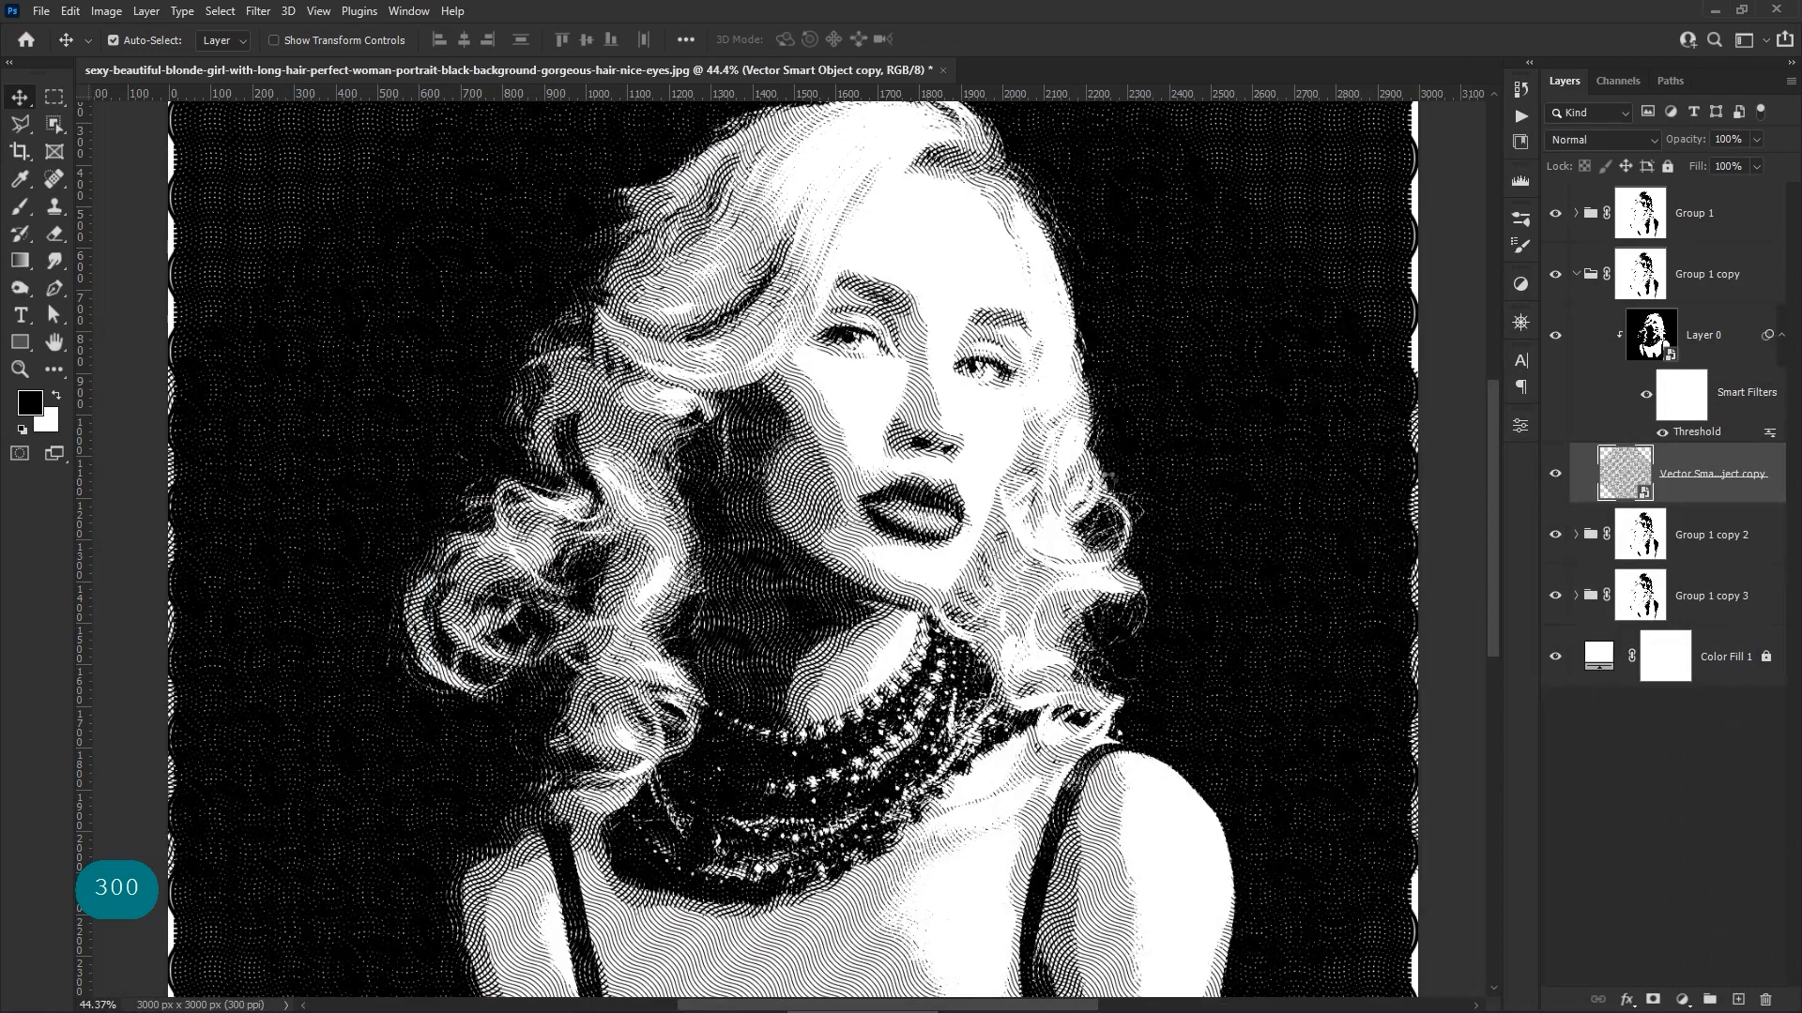
Lower the Threshold smart filter level of Layer 0 in Group 1 copy and collapse the group
{"action": "double_click", "coordinate": [1697, 432]}
{"action": "left_click_drag", "start_coordinate": [1194, 414], "coordinate": [1134, 411]}
{"action": "left_click", "coordinate": [1383, 294]}
{"action": "left_click", "coordinate": [1576, 274]}
{"action": "left_click", "coordinate": [1693, 344]}
Adjust the Threshold smart filters of Layer 0 in Group 1 copy 2 and Group 1 copy 3
{"action": "left_click", "coordinate": [1576, 335]}
{"action": "double_click", "coordinate": [1692, 493]}
{"action": "left_click", "coordinate": [1382, 294]}
{"action": "left_click", "coordinate": [1576, 596]}
{"action": "double_click", "coordinate": [1697, 753]}
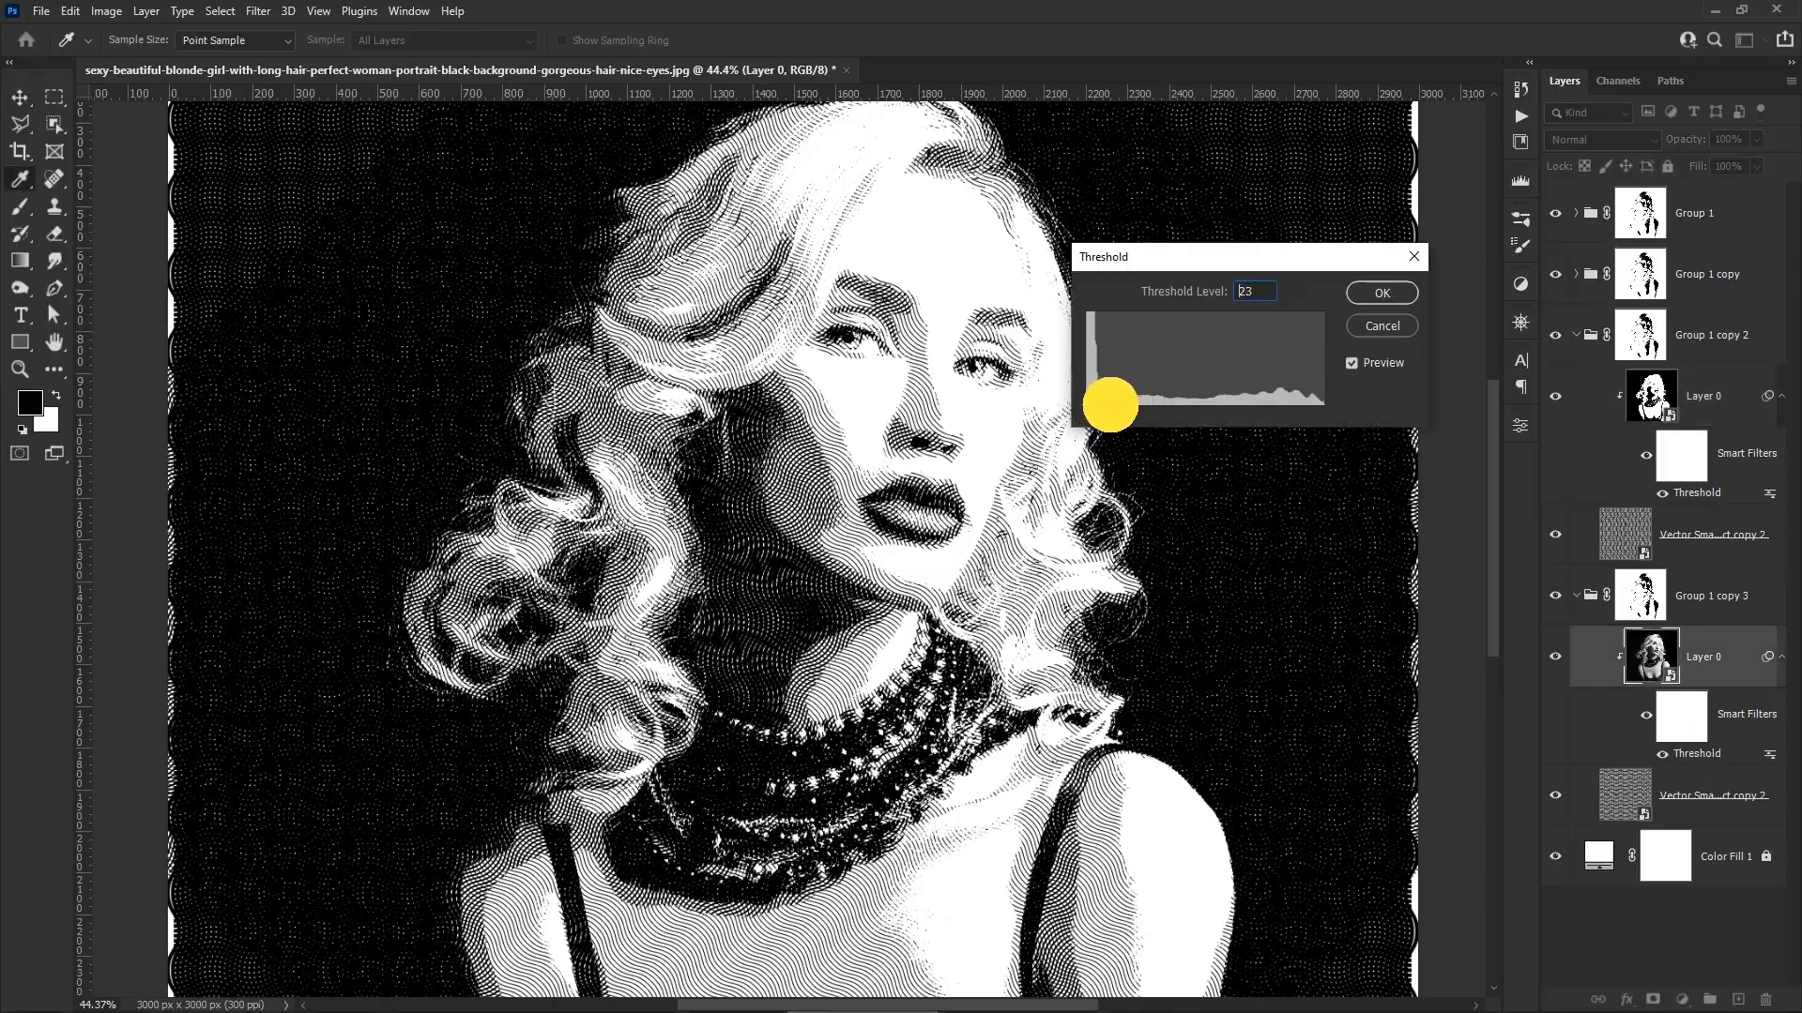
{"action": "key", "text": "Return"}
Set the blend stroke of the line pattern shared by Group 1 copy 2 and copy 3 to 8 pt in Illustrator and save it
{"action": "left_click", "coordinate": [873, 562], "text": "ctrl"}
{"action": "left_click", "coordinate": [874, 562], "text": "ctrl"}
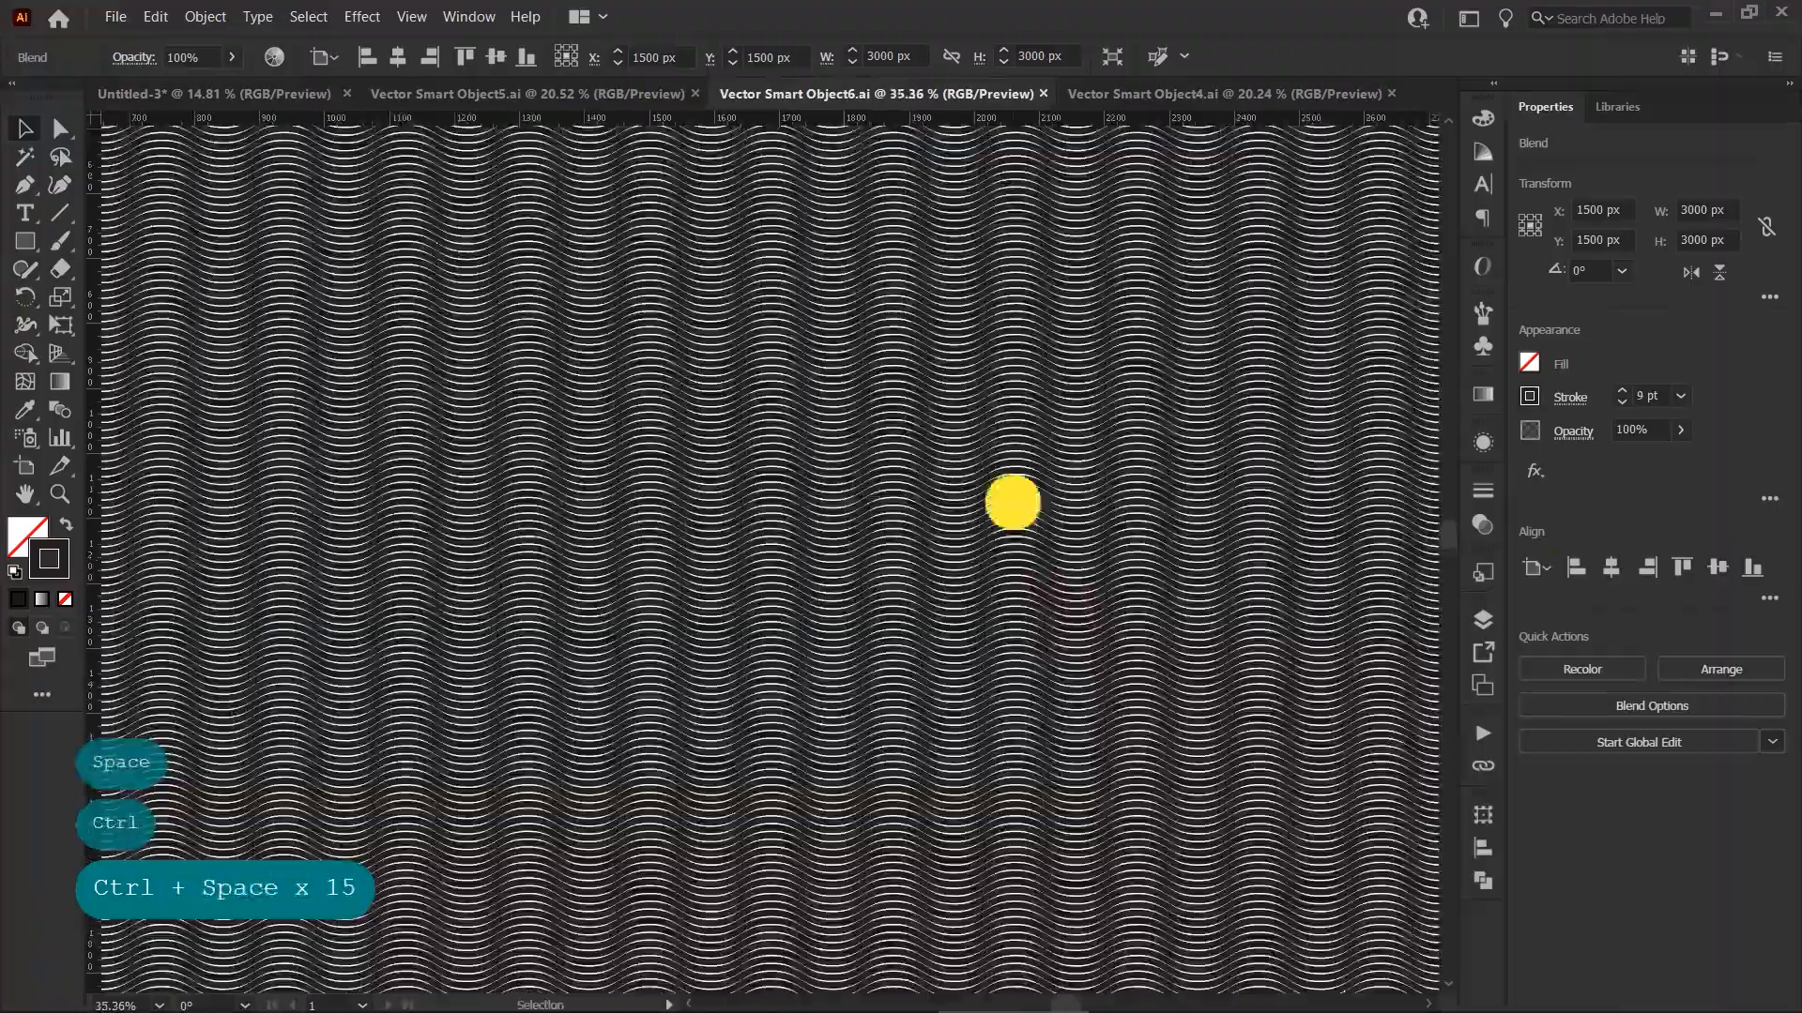
{"action": "left_click", "coordinate": [1012, 504], "text": "ctrl"}
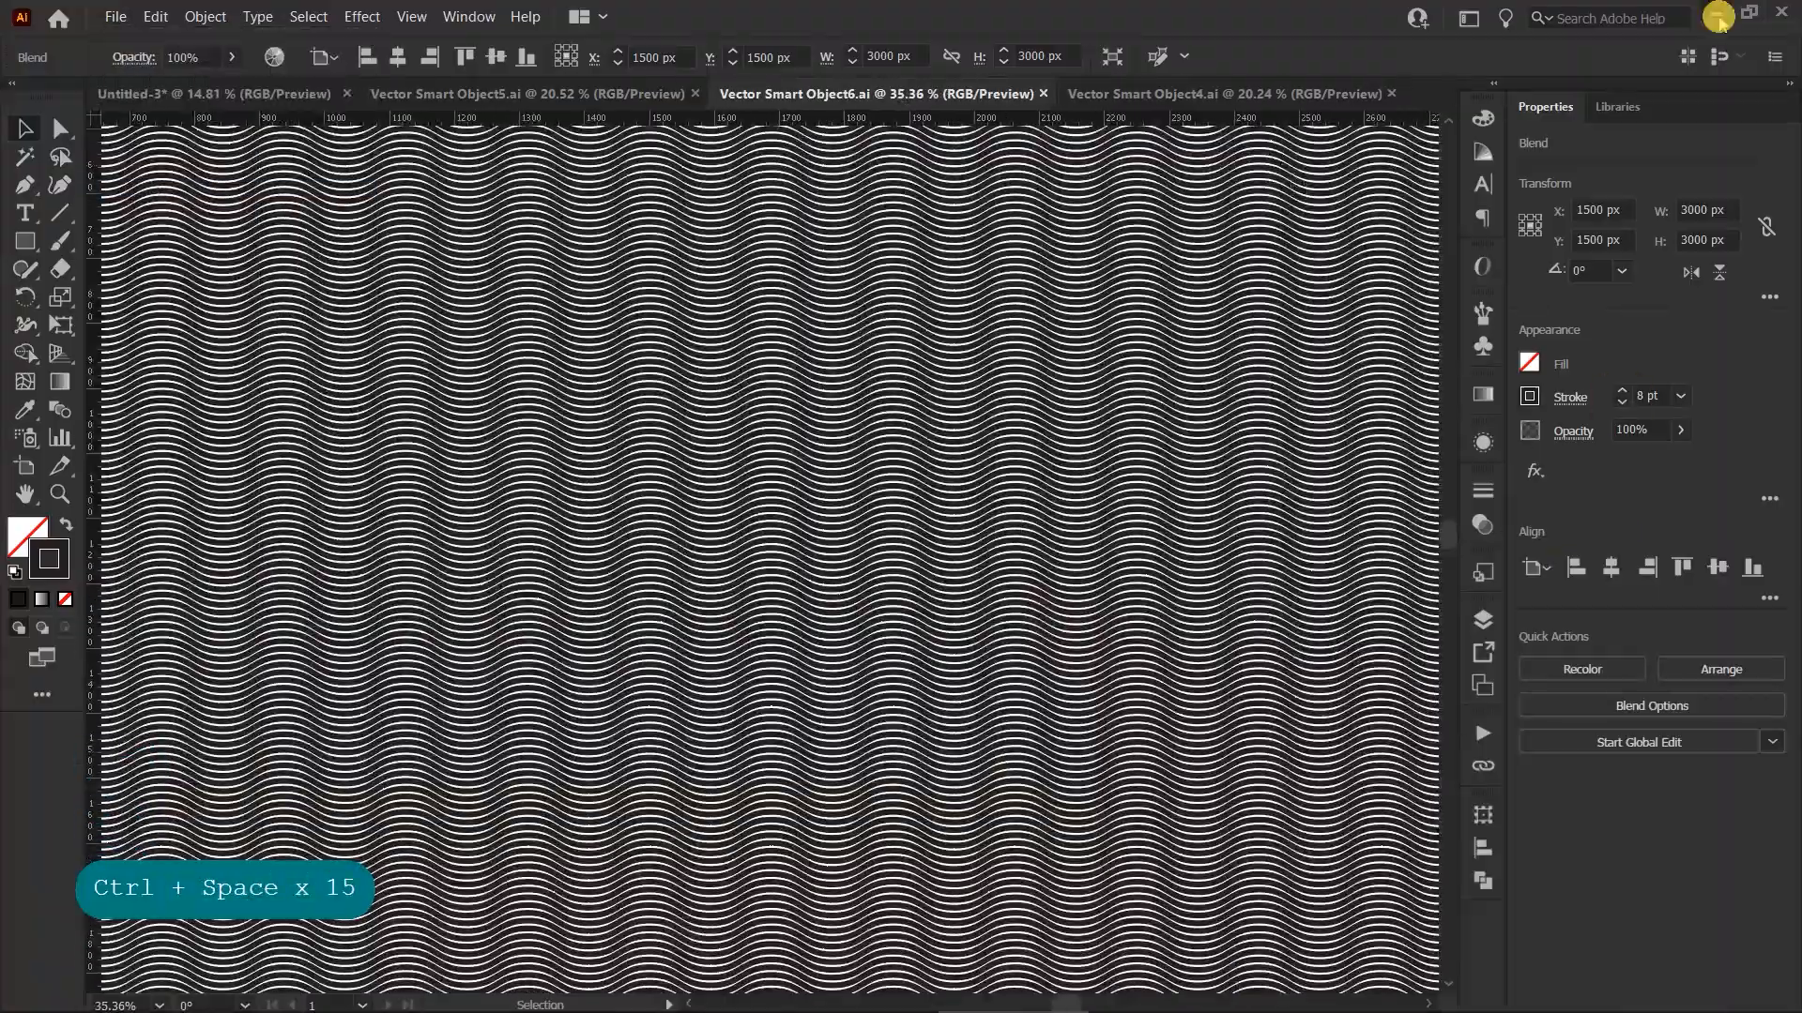
Replace Group 1 copy 3's line pattern with an independent smart object copy, and save its blend with a 9 pt stroke in Illustrator
{"action": "left_click", "coordinate": [1624, 795]}
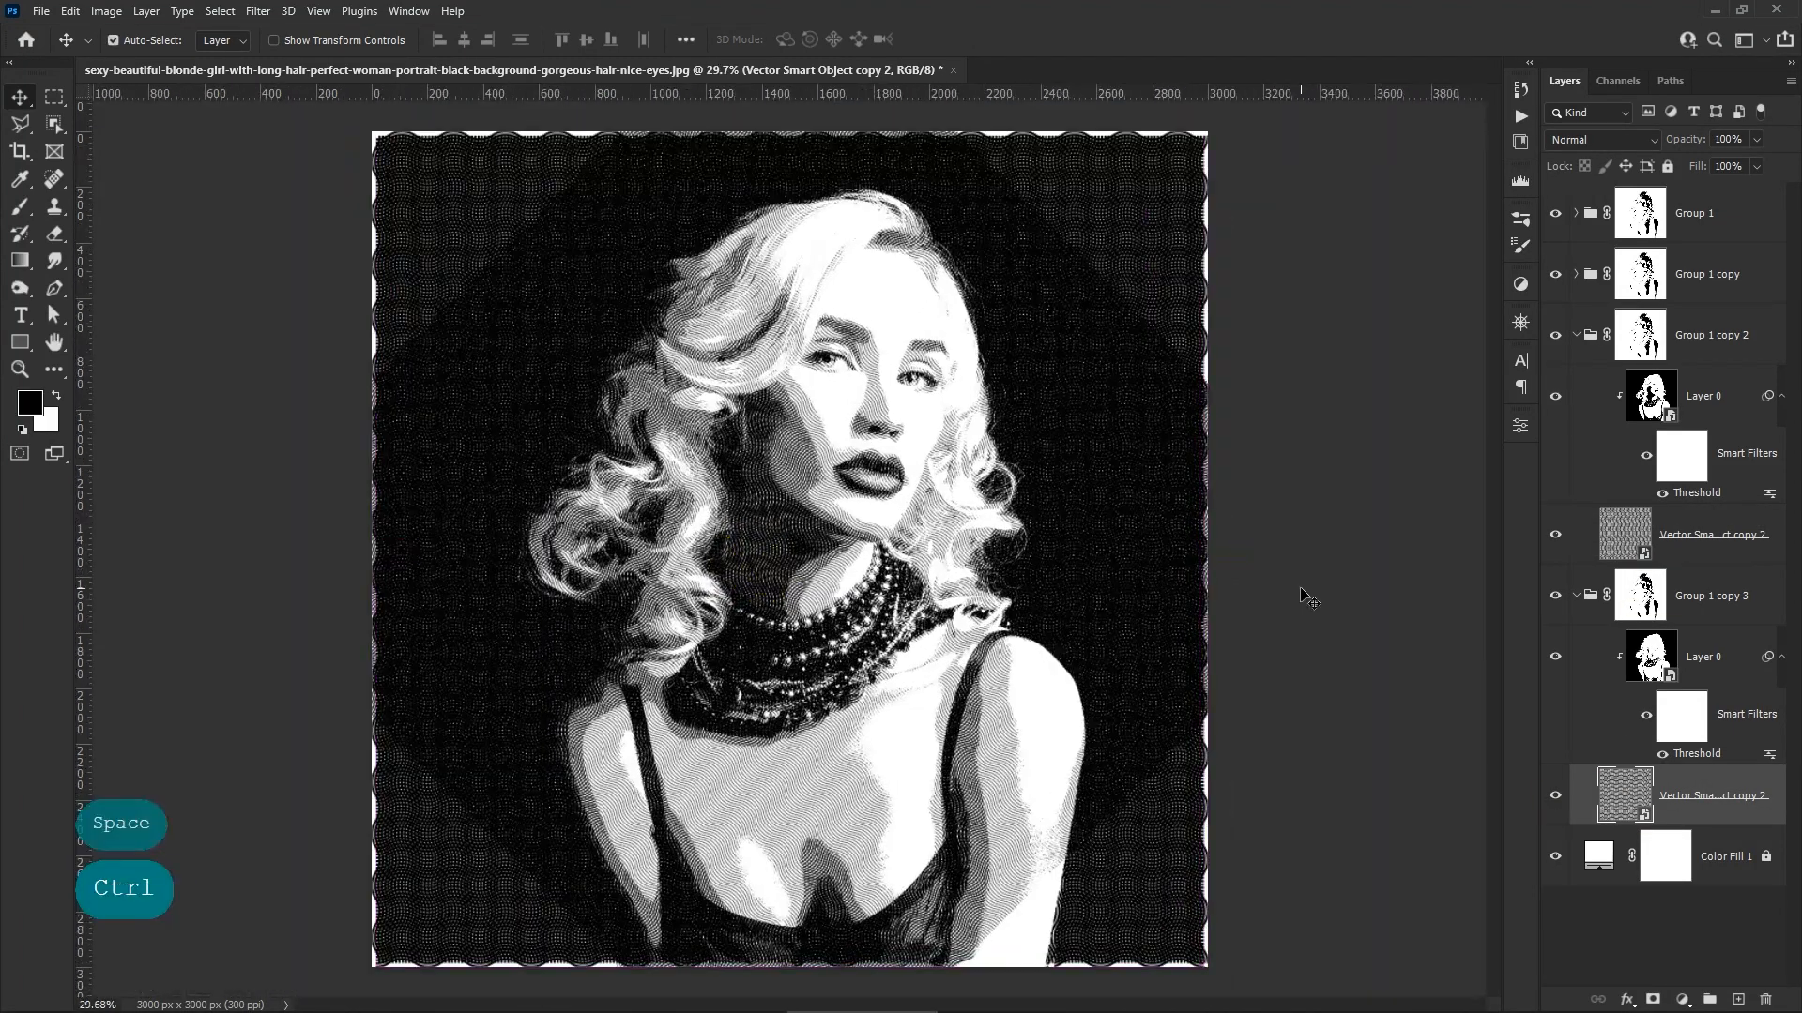
{"action": "left_click", "coordinate": [935, 599], "text": "ctrl"}
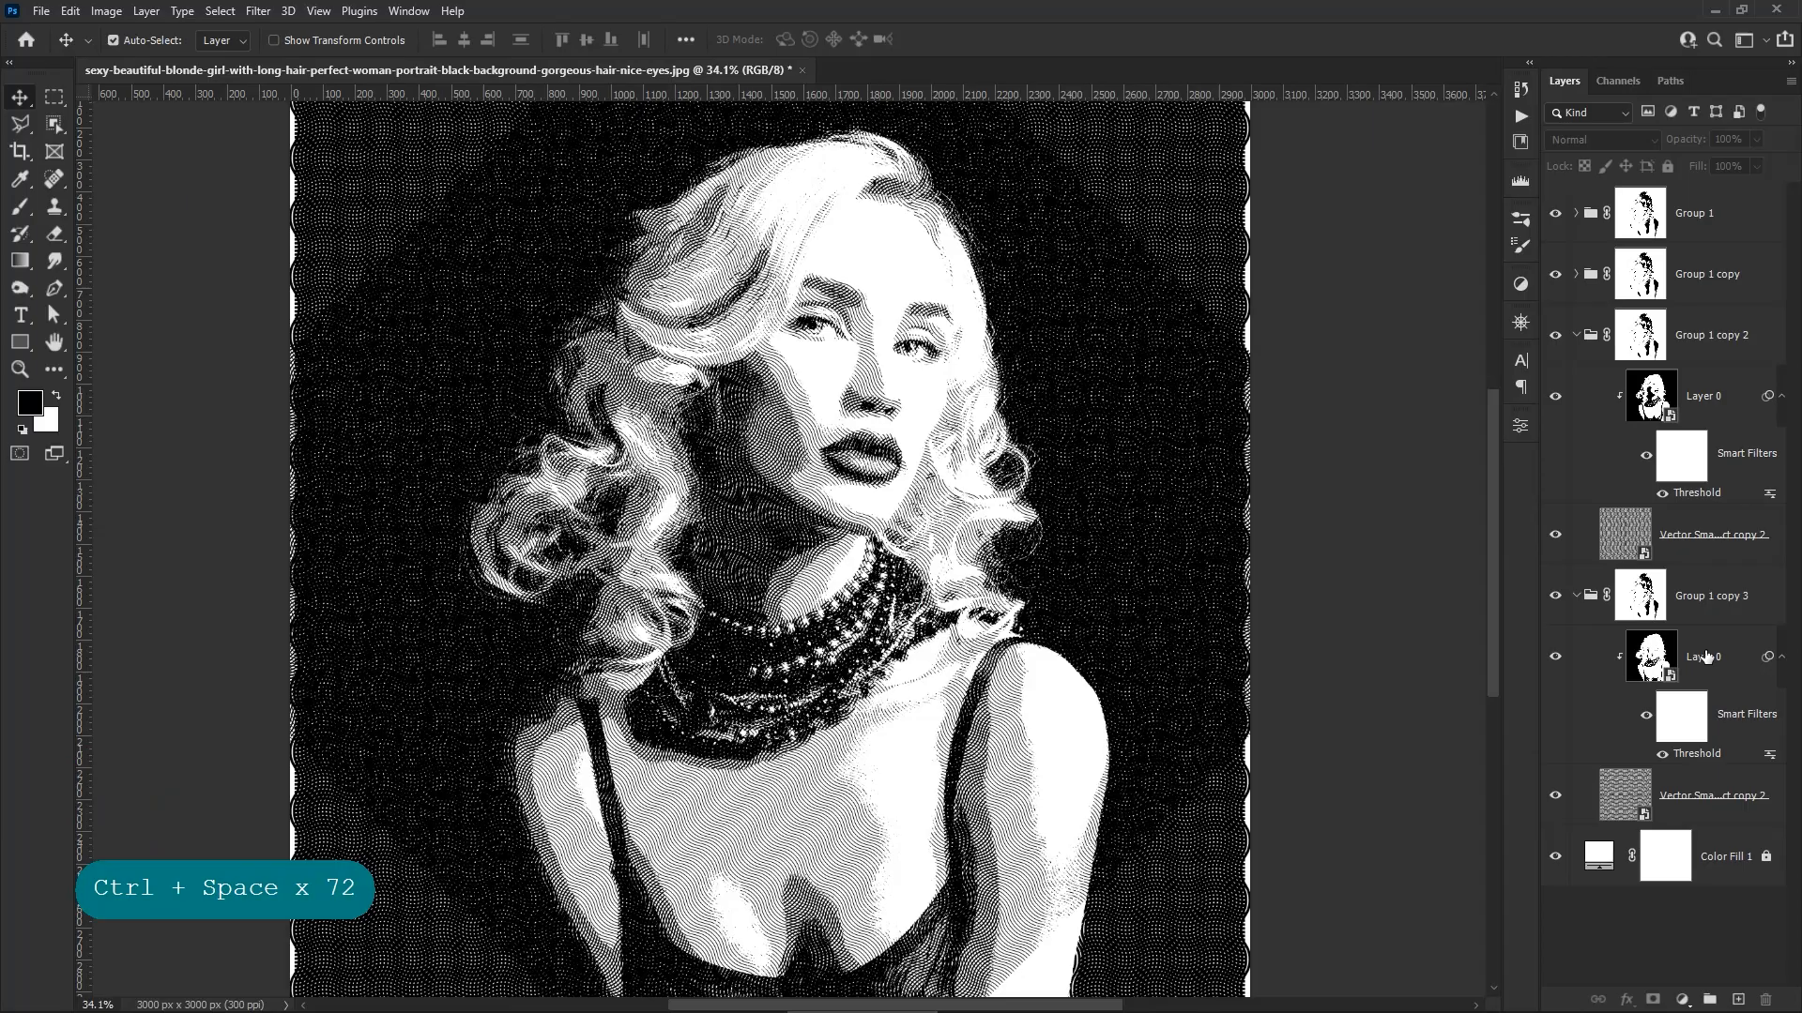
{"action": "right_click", "coordinate": [1695, 808]}
{"action": "left_click", "coordinate": [1522, 395]}
{"action": "left_click", "coordinate": [1708, 856]}
{"action": "key", "text": "Delete"}
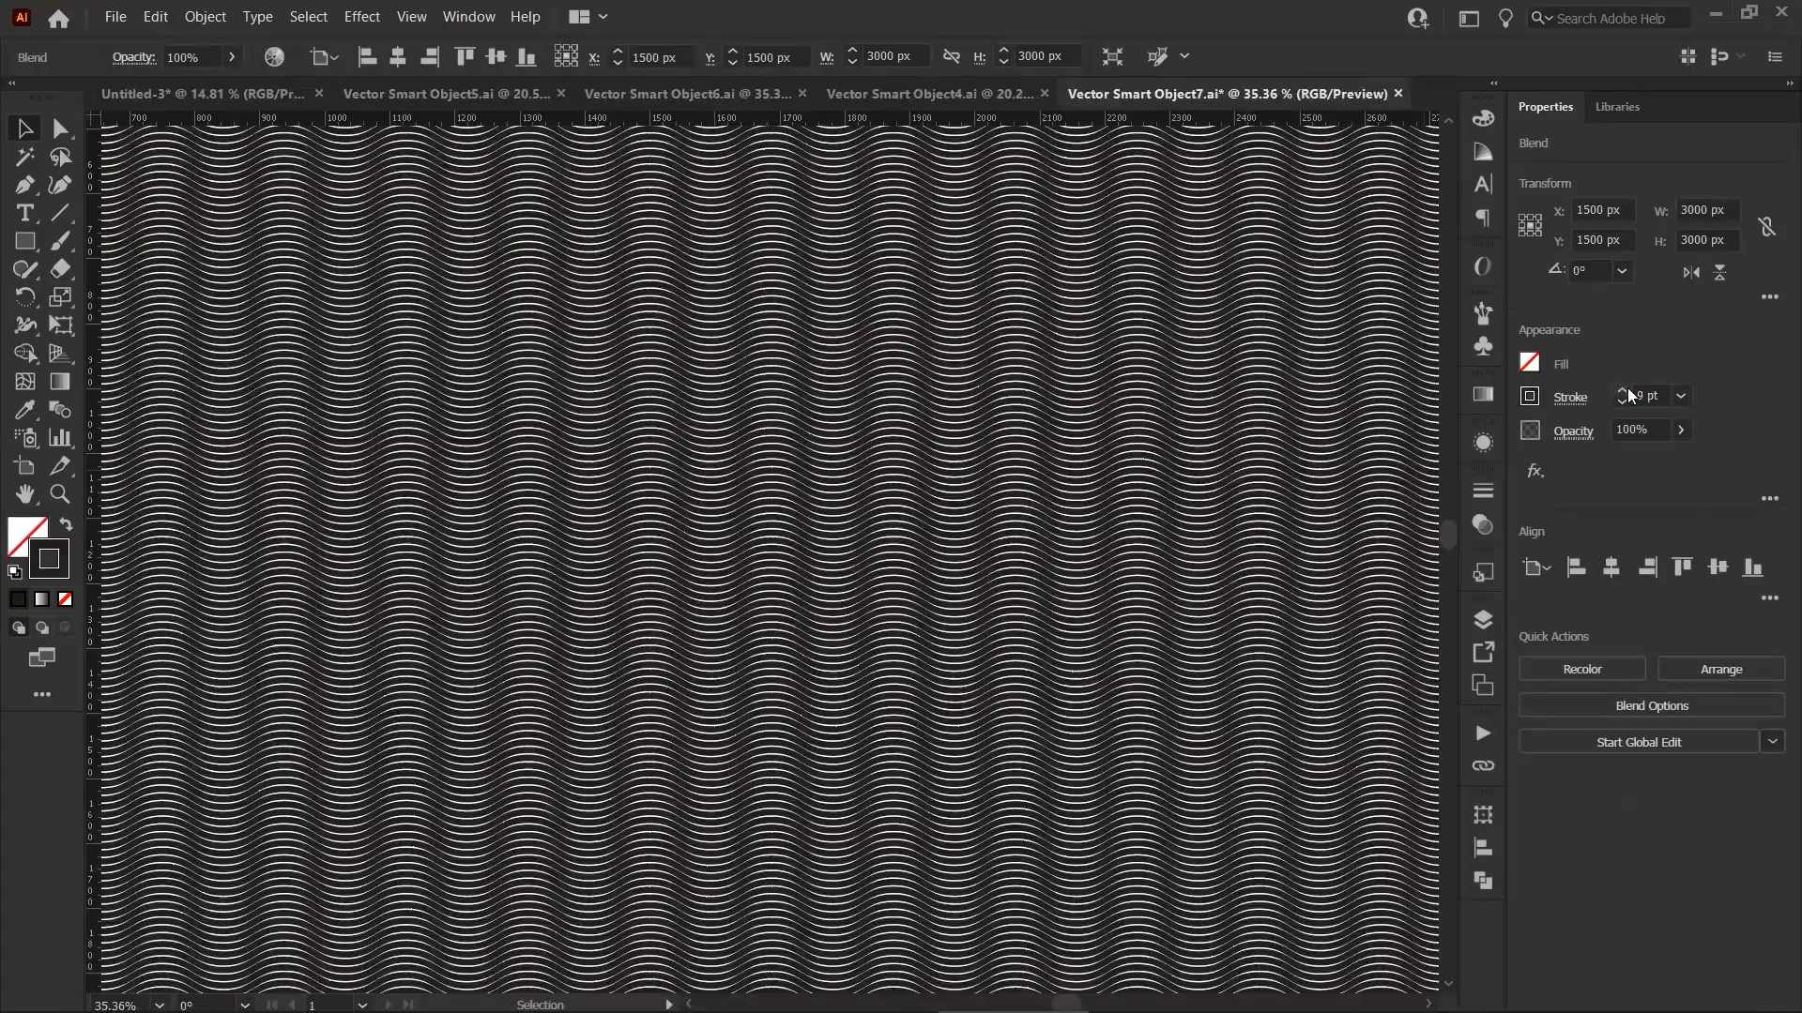
{"action": "left_click", "coordinate": [115, 16]}
{"action": "left_click", "coordinate": [153, 193]}
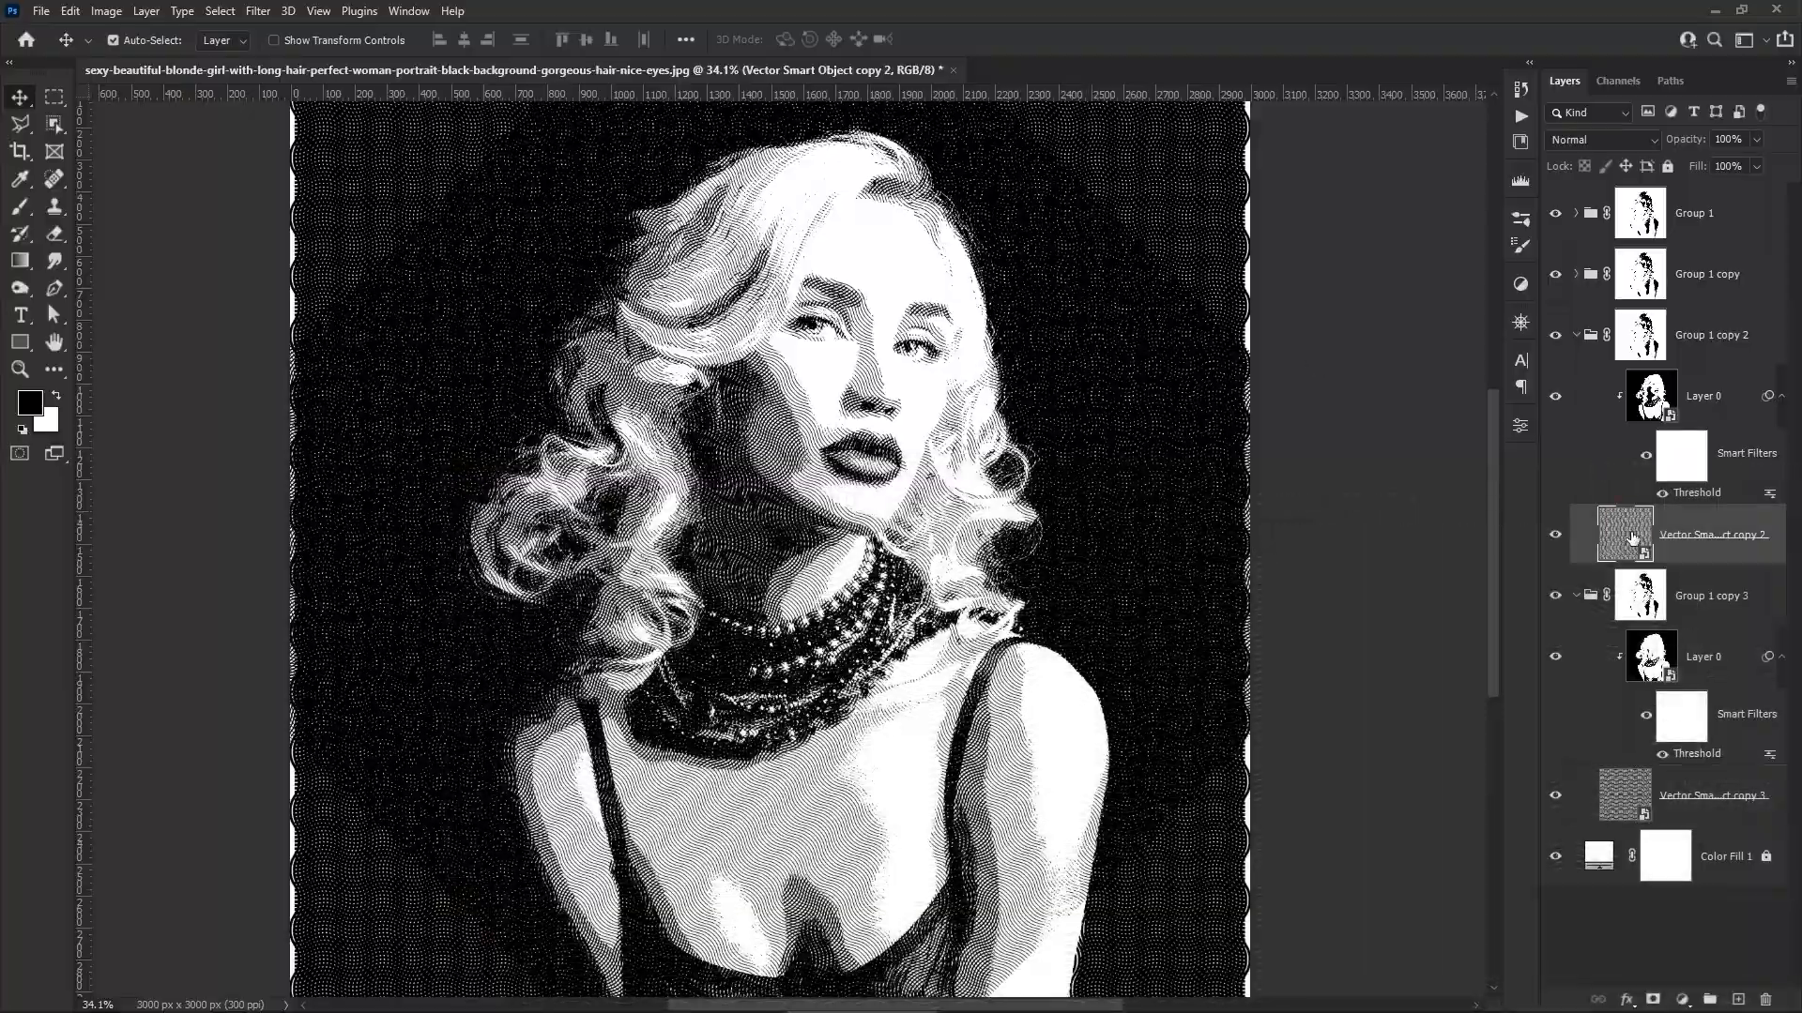
Open Group 1 copy 2's line pattern in Illustrator, reduce the blend's stroke weight by one increment and save it
{"action": "double_click", "coordinate": [1636, 540]}
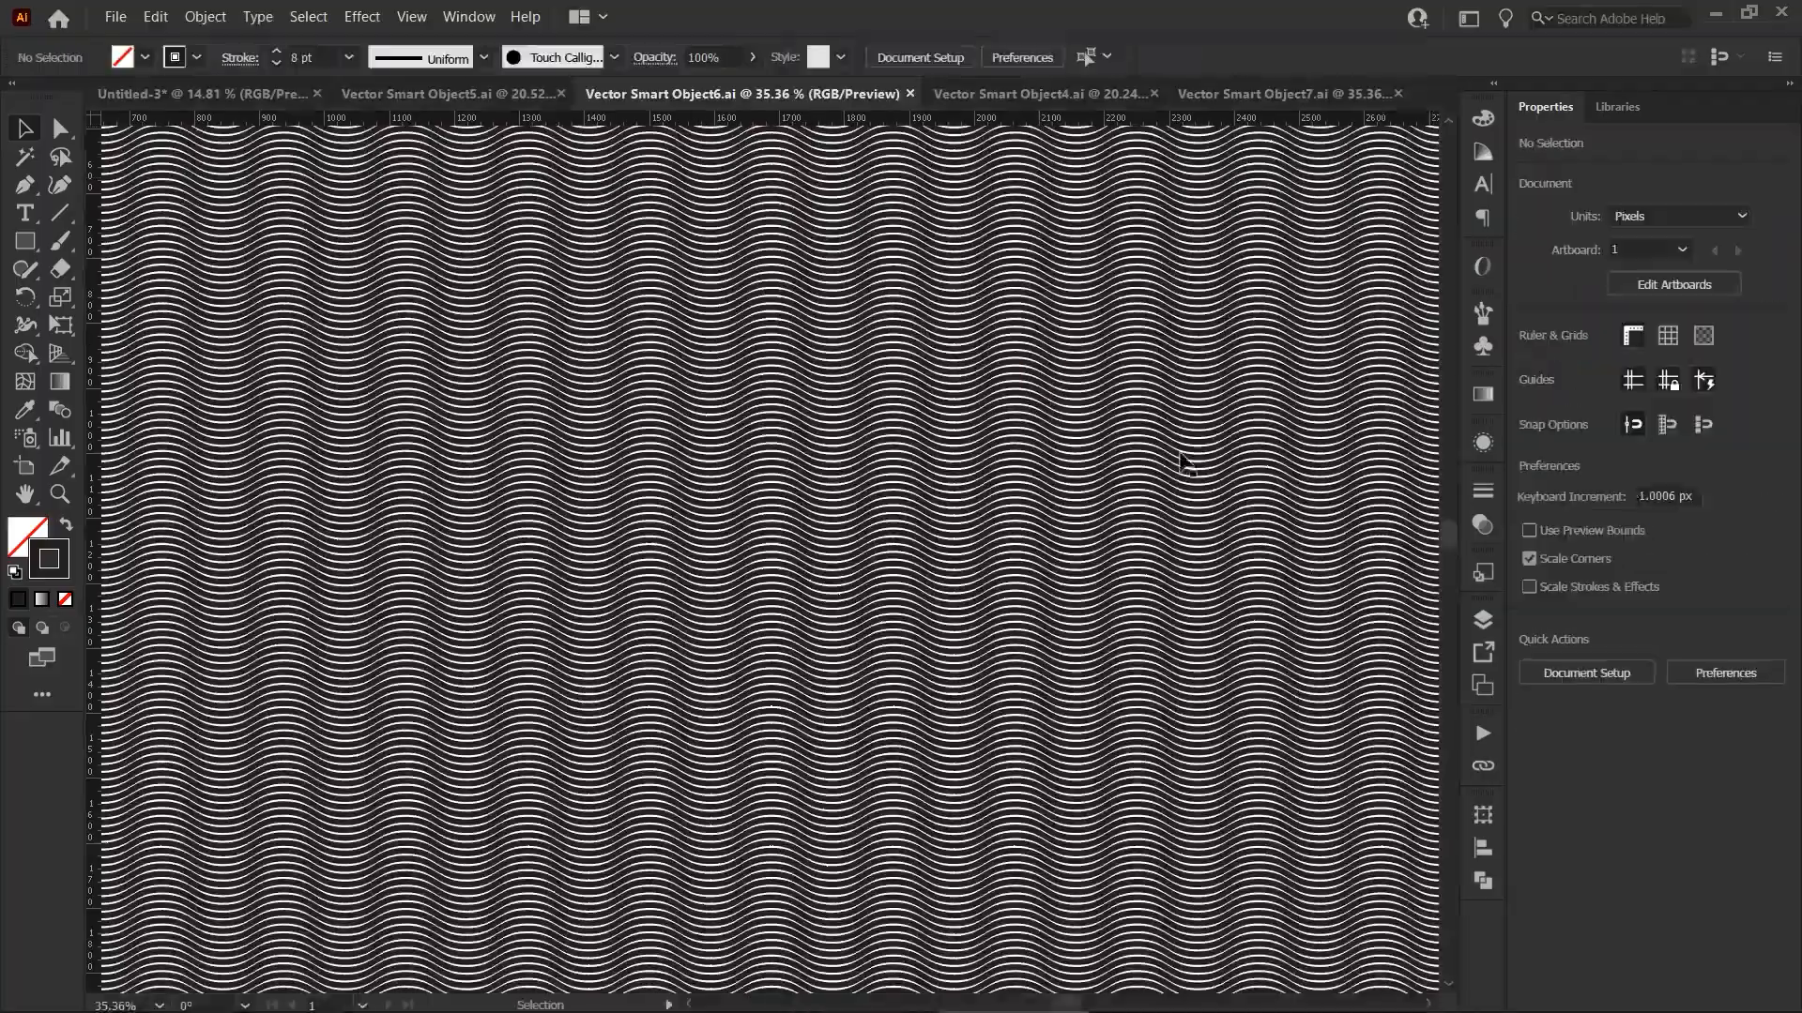
{"action": "left_click", "coordinate": [1184, 460]}
{"action": "left_click", "coordinate": [1622, 401]}
{"action": "left_click", "coordinate": [115, 17]}
{"action": "left_click", "coordinate": [153, 191]}
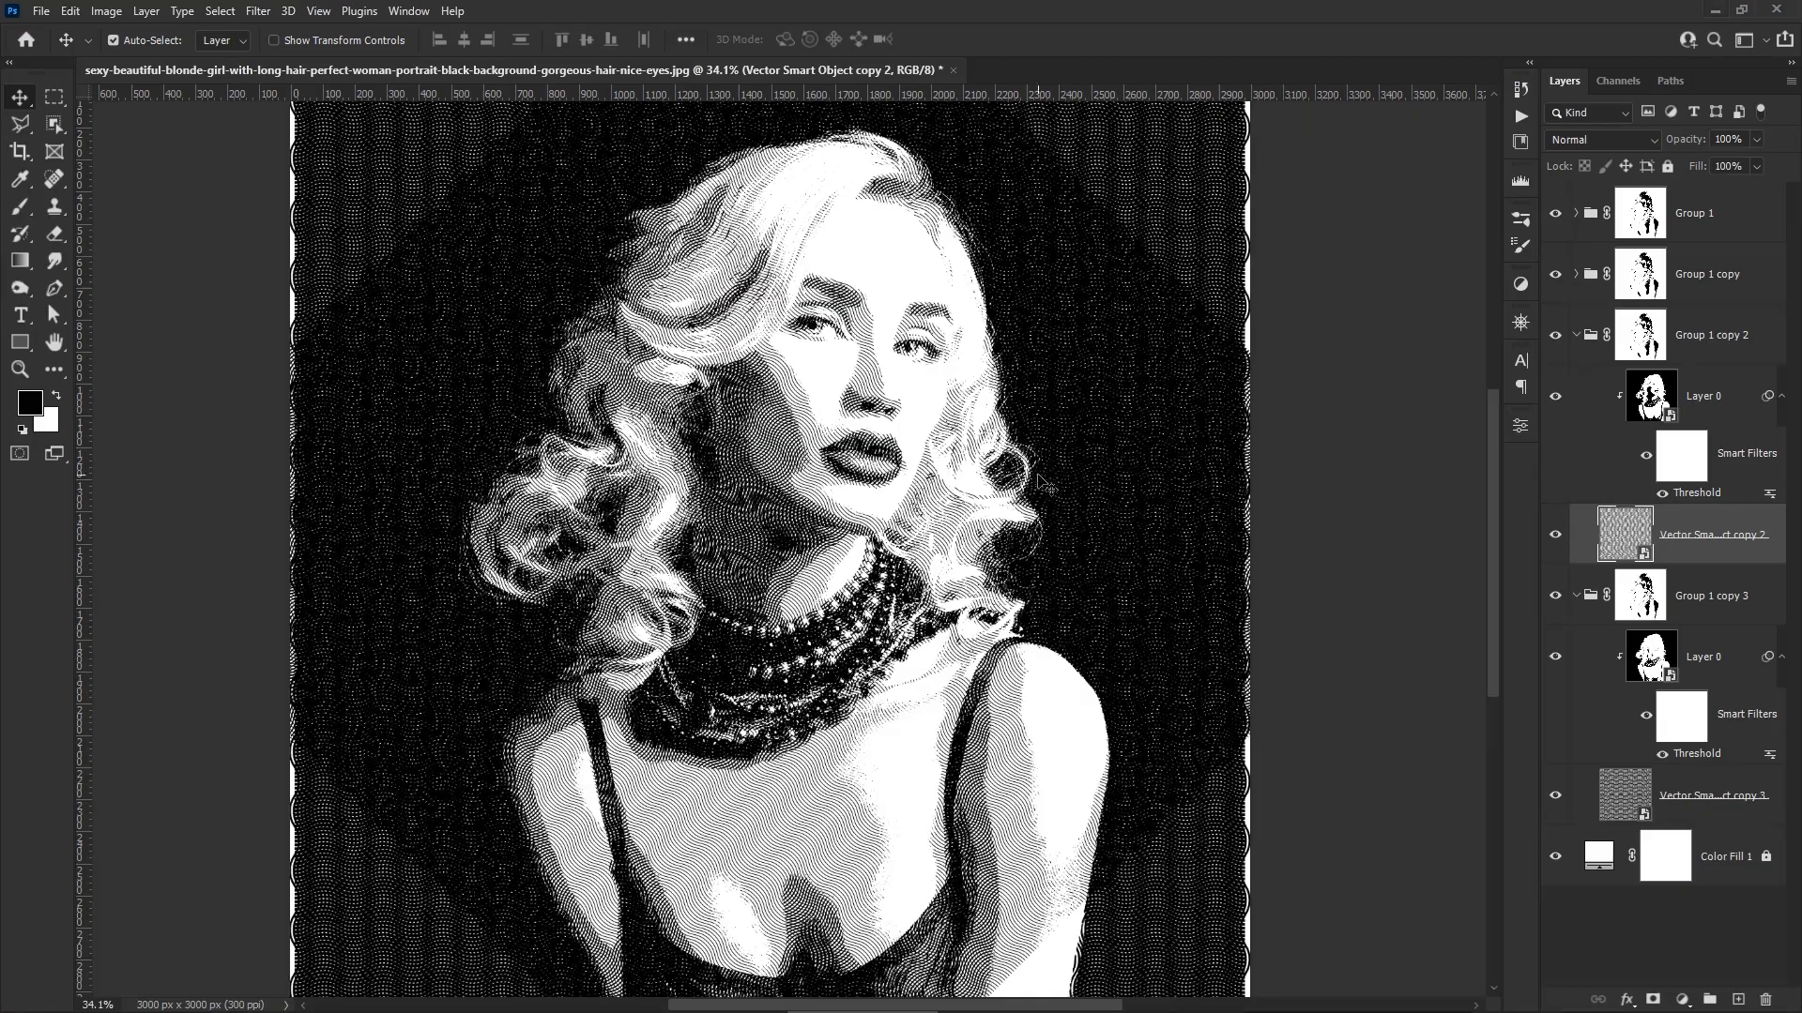
Readjust the Threshold smart filter levels of Layer 0 in Group 1 copy 2 and in Group 1 copy 3
{"action": "left_click", "coordinate": [735, 527], "text": "ctrl"}
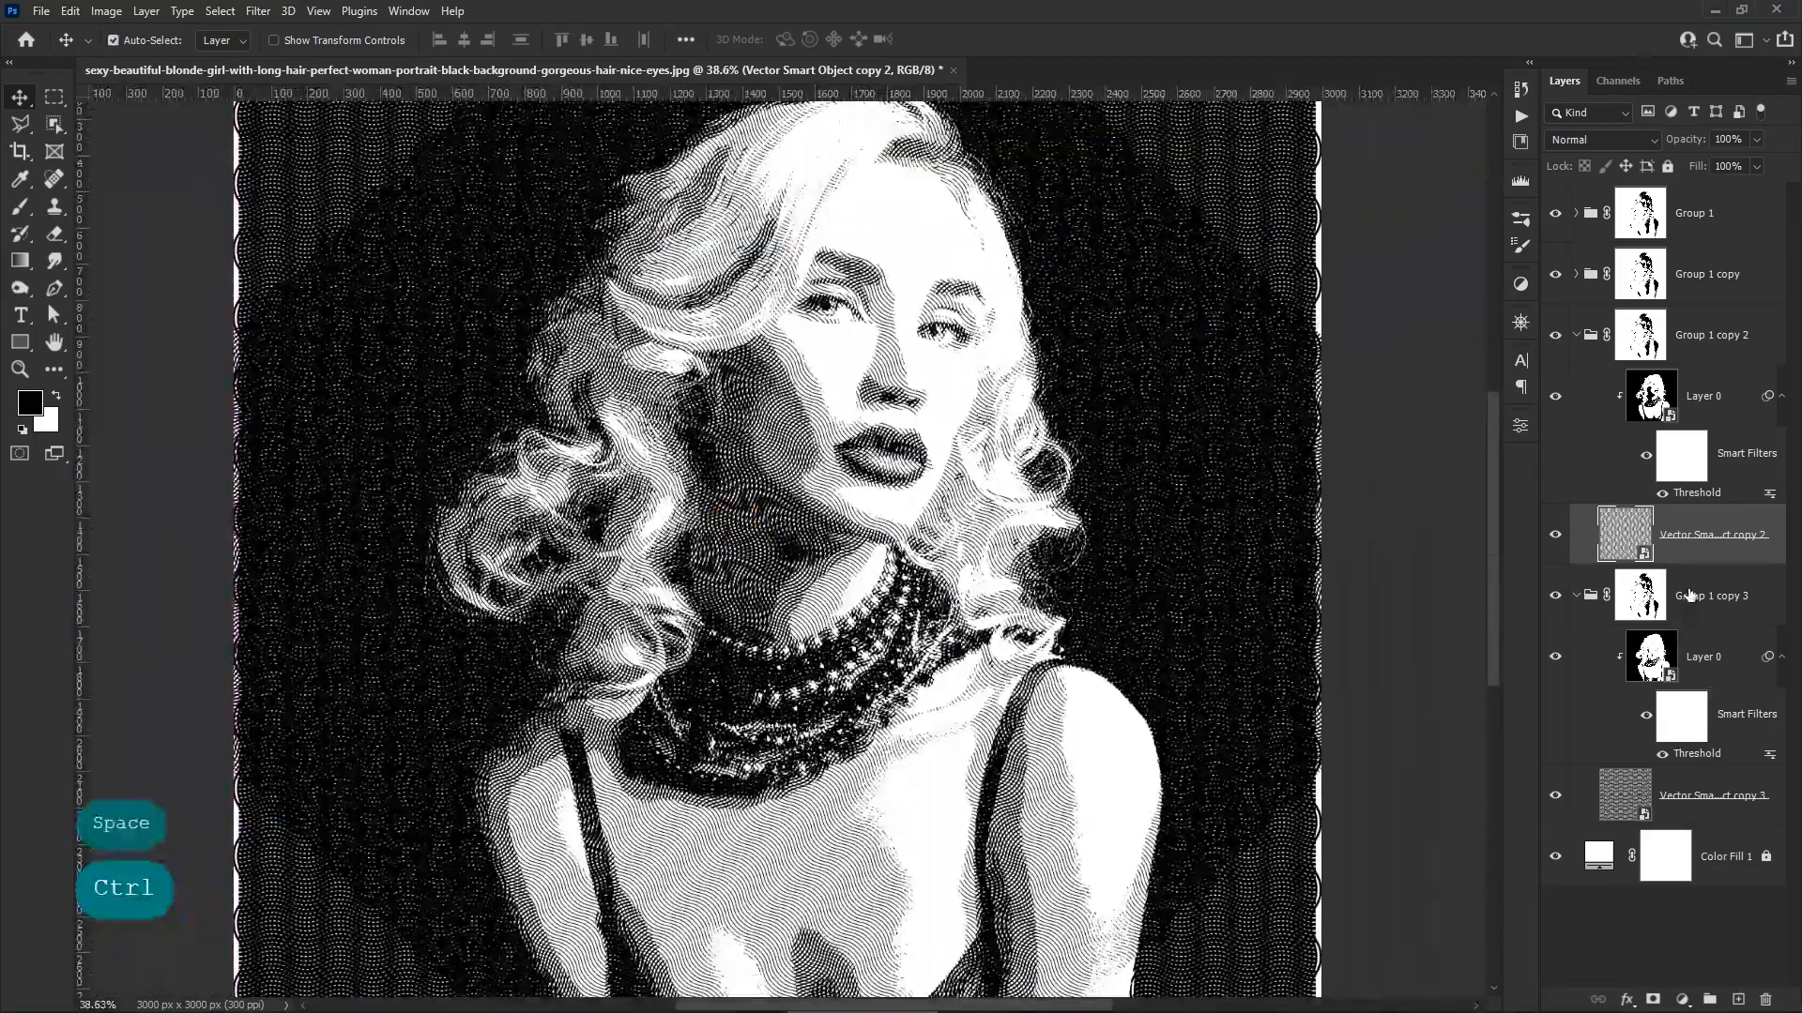
{"action": "left_click", "coordinate": [1689, 595]}
{"action": "double_click", "coordinate": [1686, 494]}
{"action": "left_click", "coordinate": [1129, 410]}
{"action": "left_click", "coordinate": [1378, 294]}
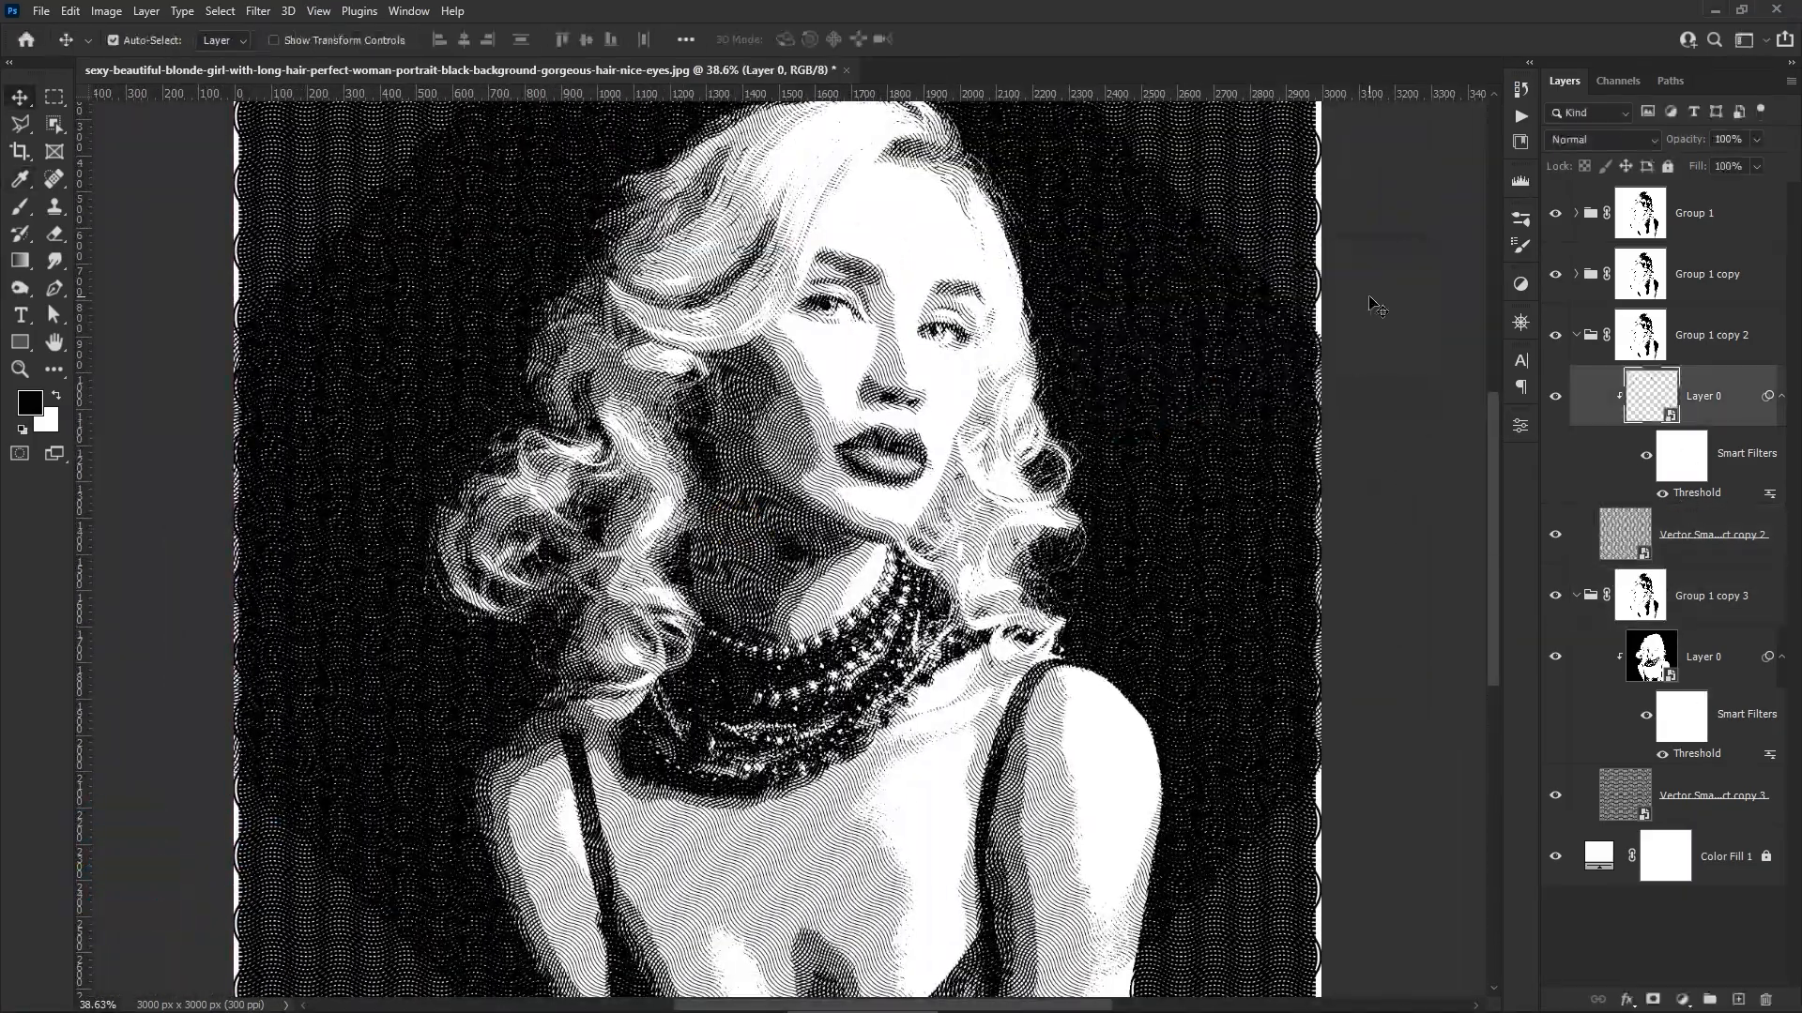
{"action": "double_click", "coordinate": [1693, 756]}
{"action": "left_click", "coordinate": [1114, 401]}
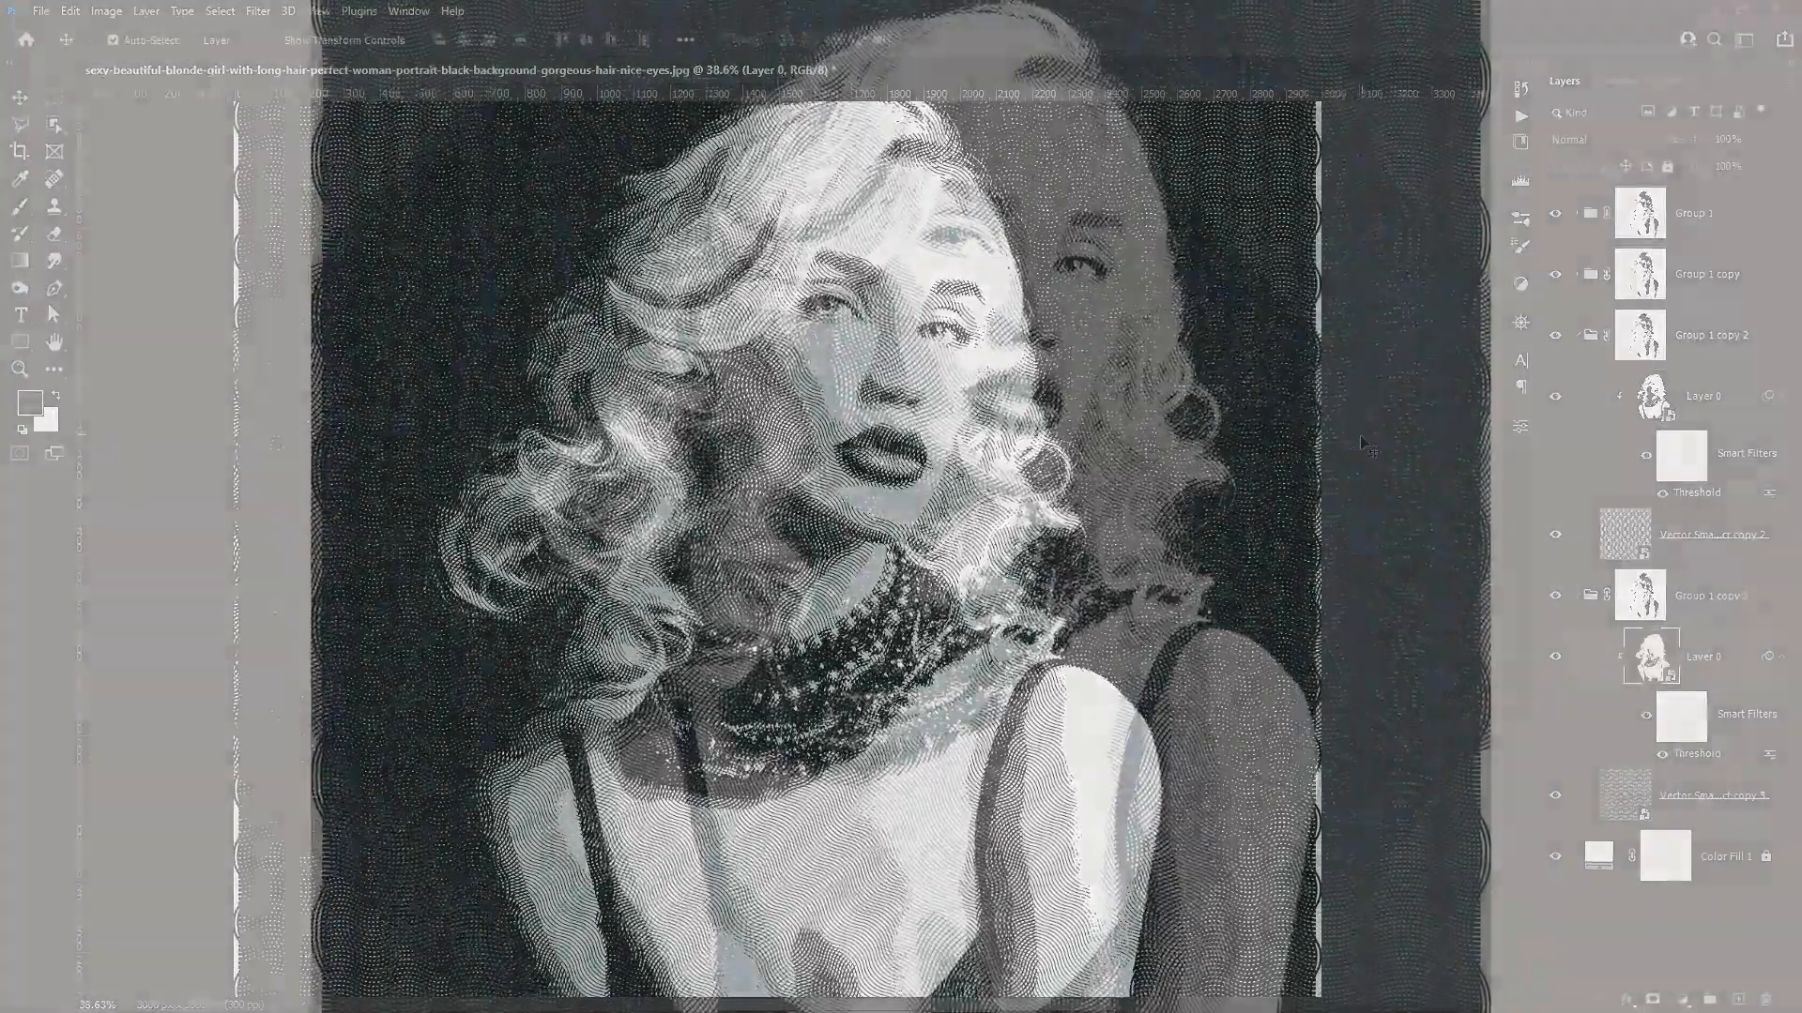